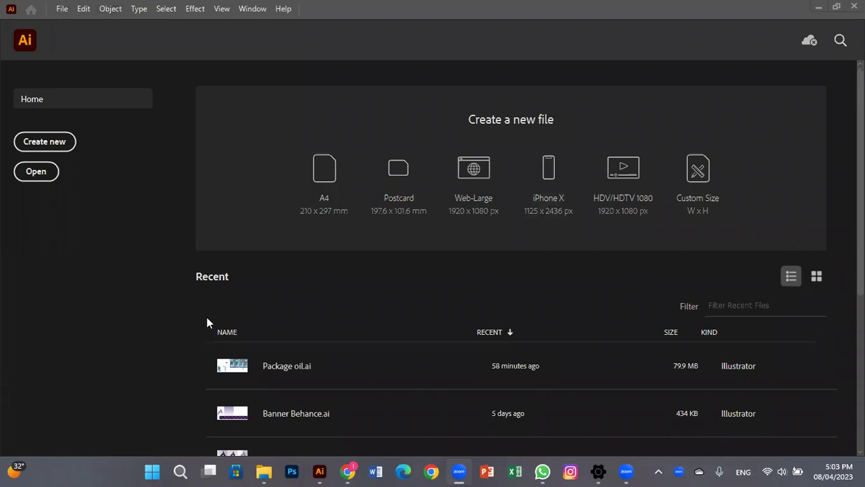
Switch to File Explorer and browse the images in the pics folder.
click(46, 149)
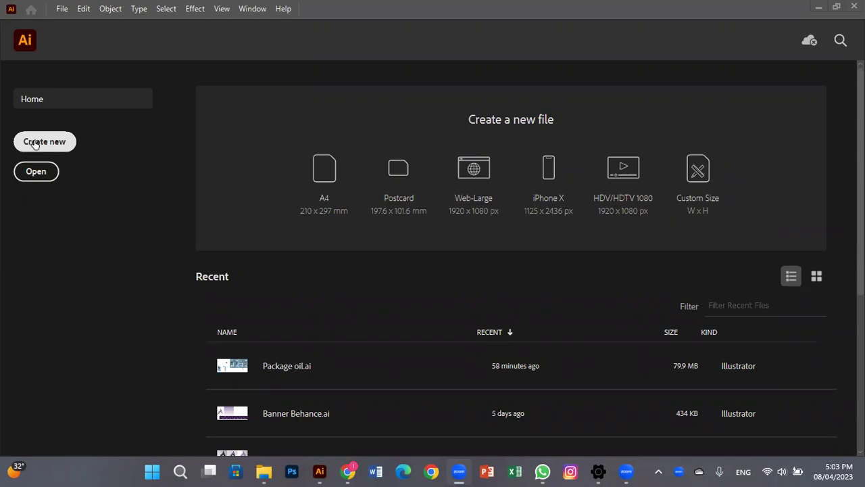
click(265, 471)
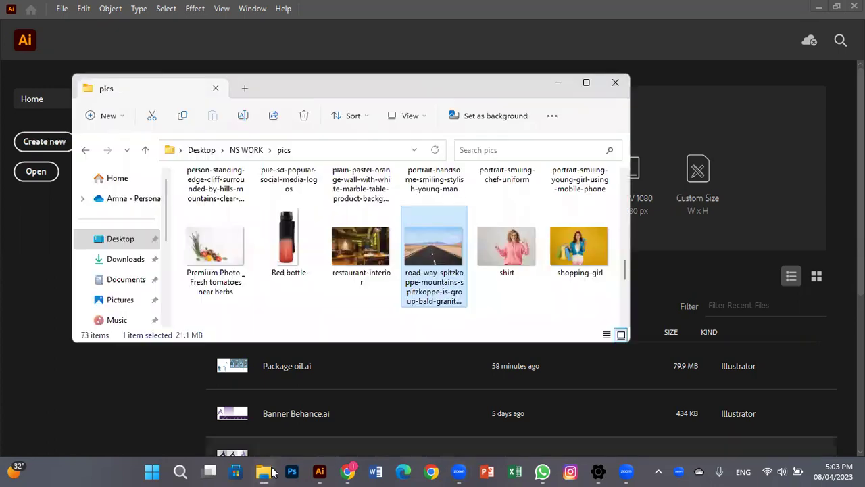
drag(309, 97, 220, 98)
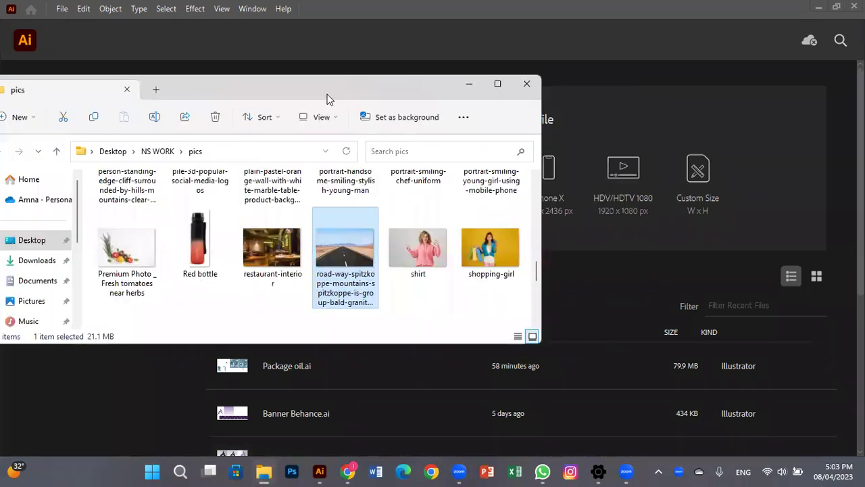
drag(532, 277, 532, 152)
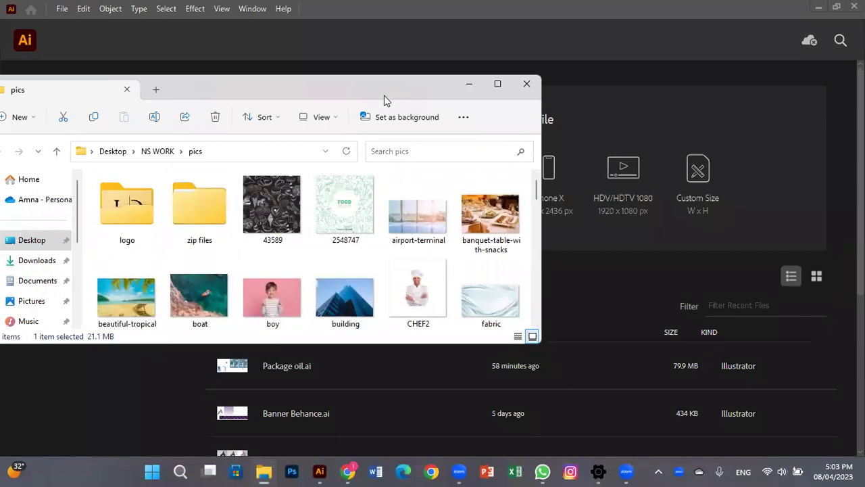
drag(384, 95, 438, 94)
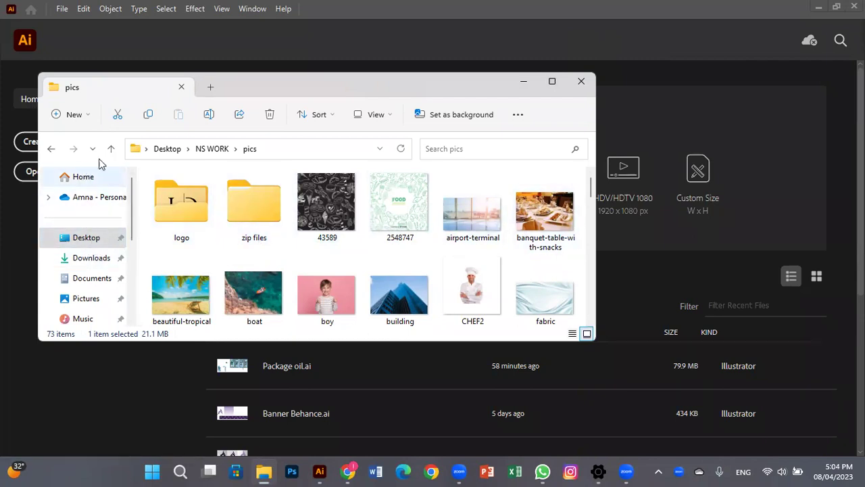
View the Assignment 1 image from the NS WORK folder, then close it and return to Illustrator.
click(226, 150)
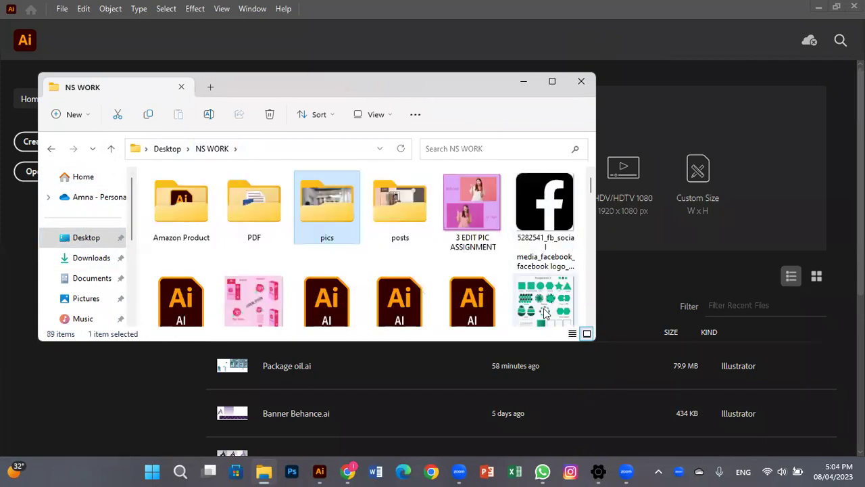
drag(446, 88, 437, 69)
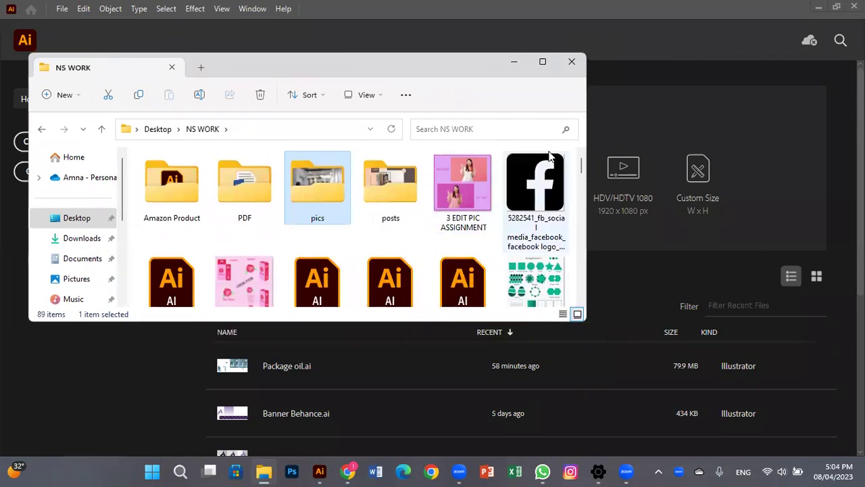
scroll(586, 173, down, 1)
scroll(584, 172, down, 2)
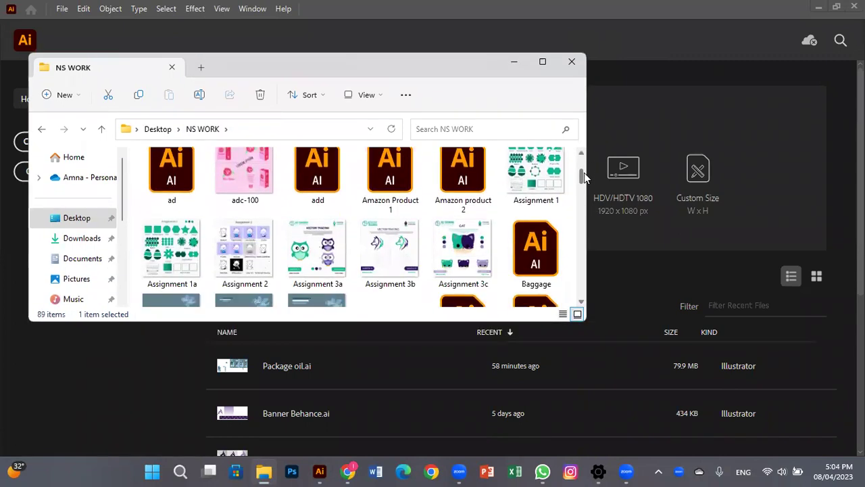
click(534, 181)
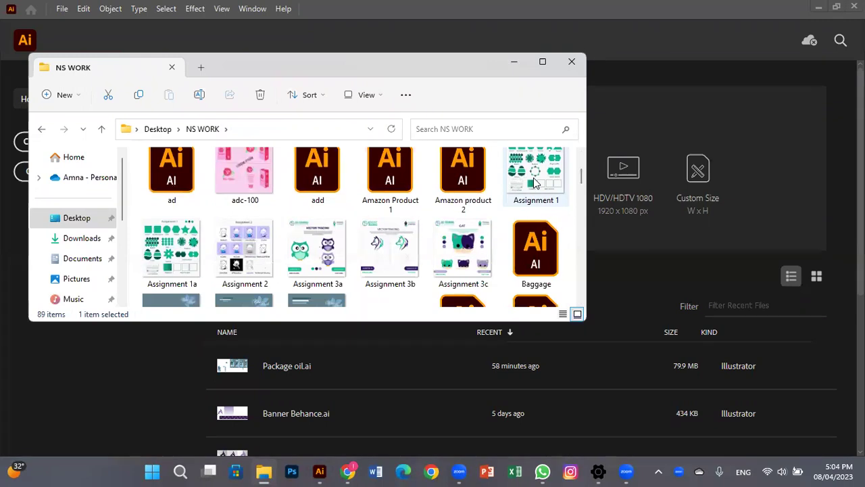
double_click(534, 181)
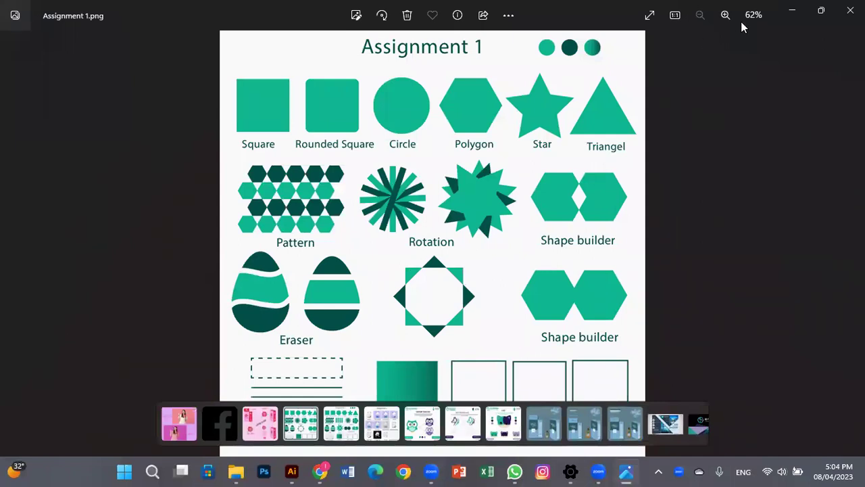
click(846, 12)
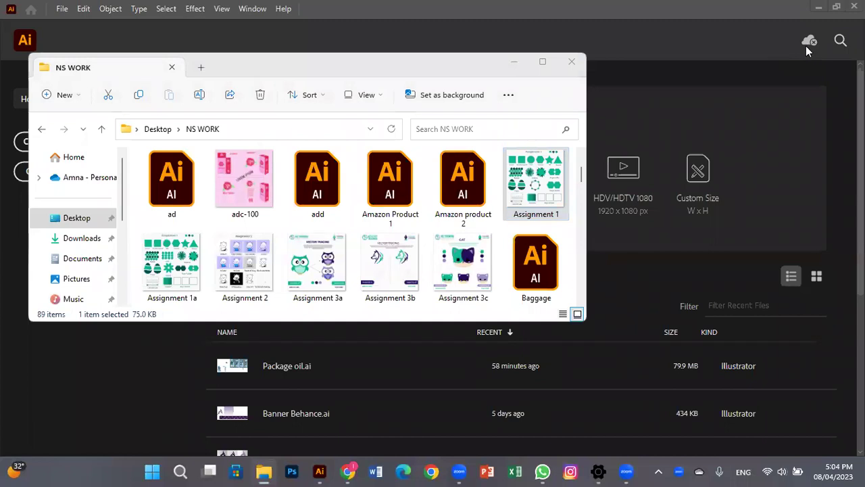
click(809, 41)
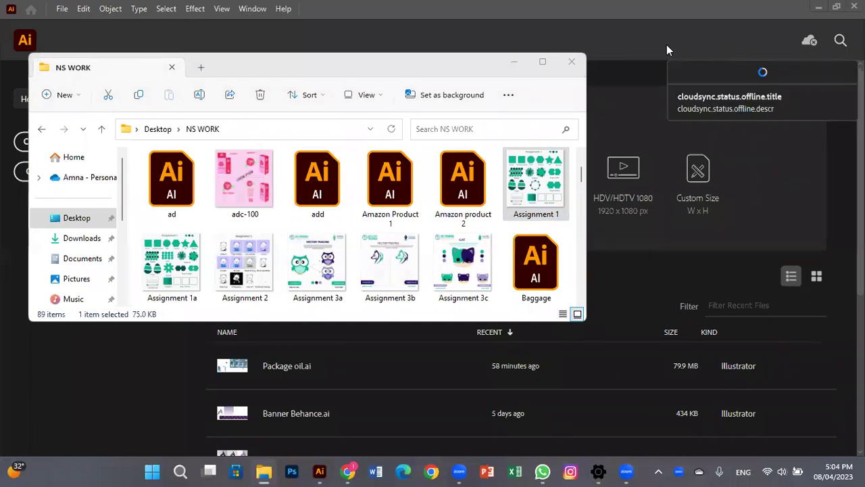
click(546, 39)
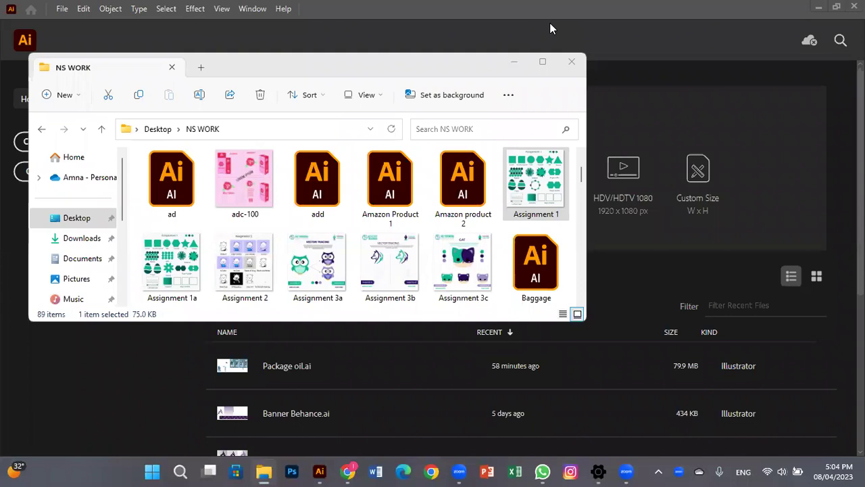
click(513, 62)
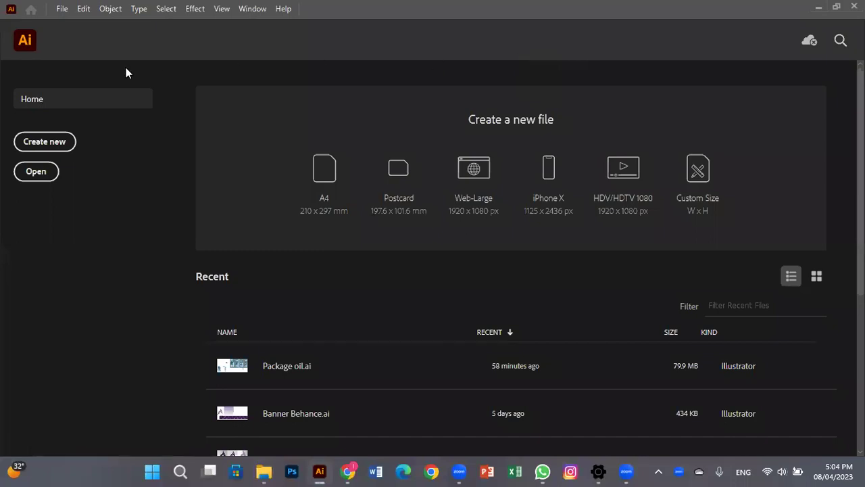
Create a new 1080 x 1080 px document with one artboard in RGB Color mode.
click(59, 144)
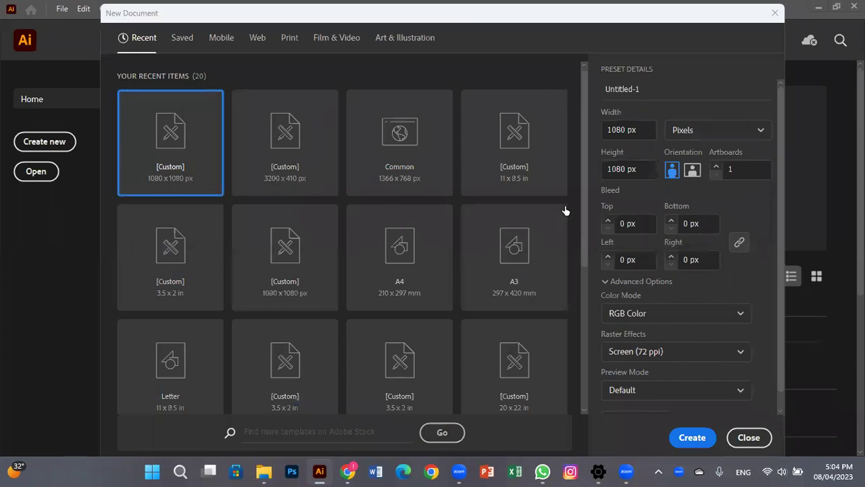
click(697, 131)
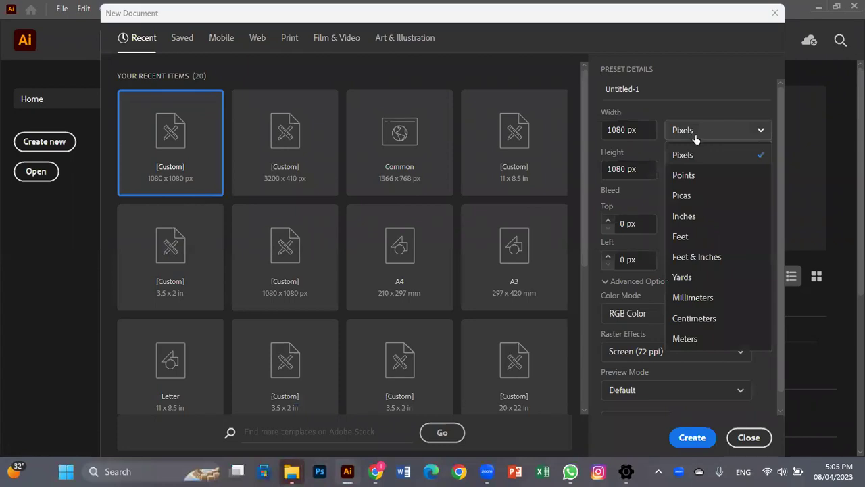
click(682, 157)
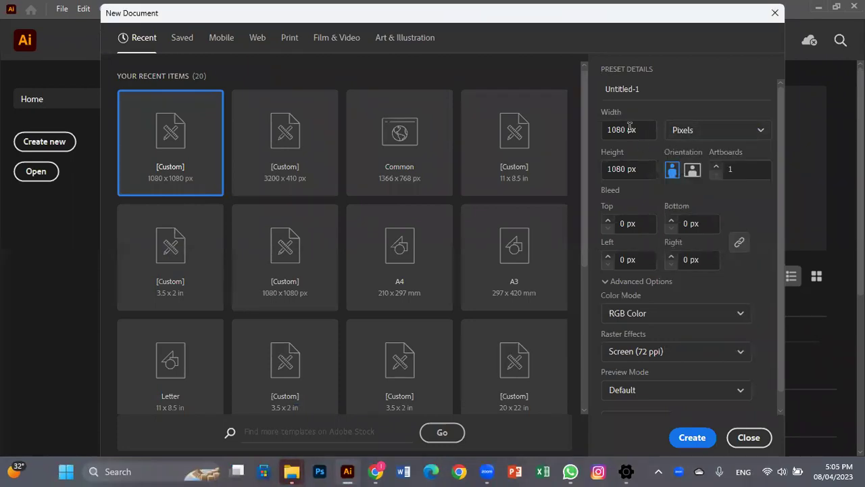
click(627, 127)
text(80)
click(672, 177)
click(695, 313)
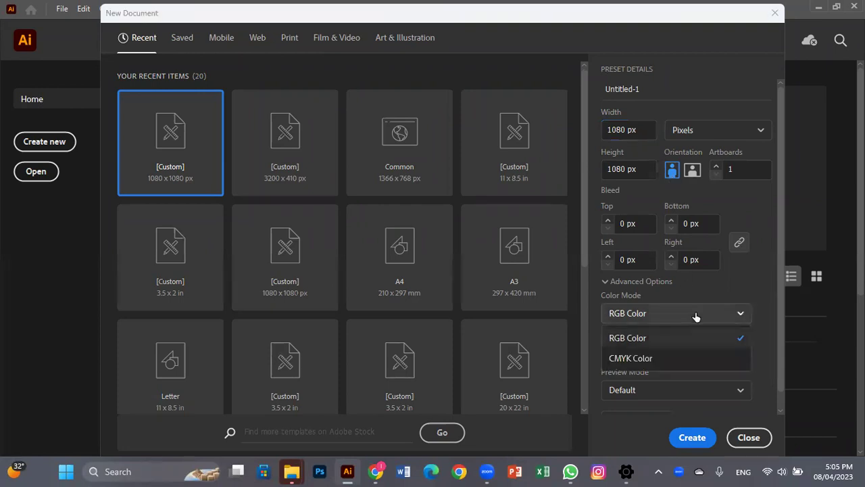
click(673, 342)
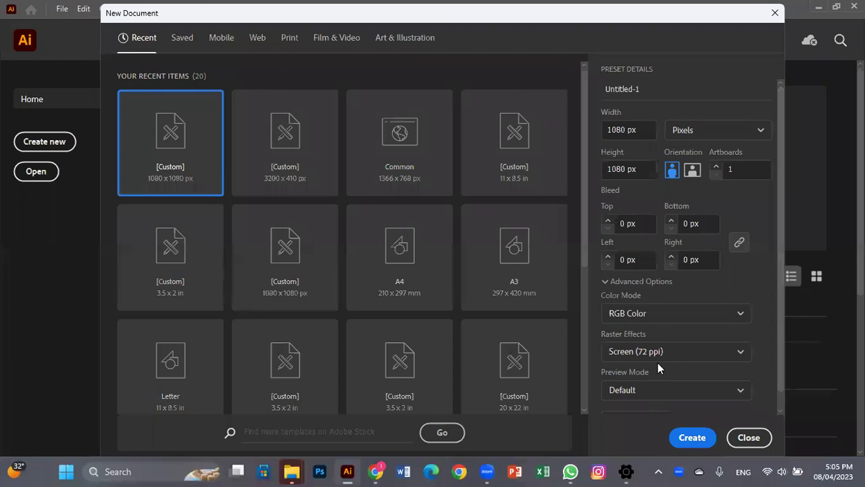
key(Escape)
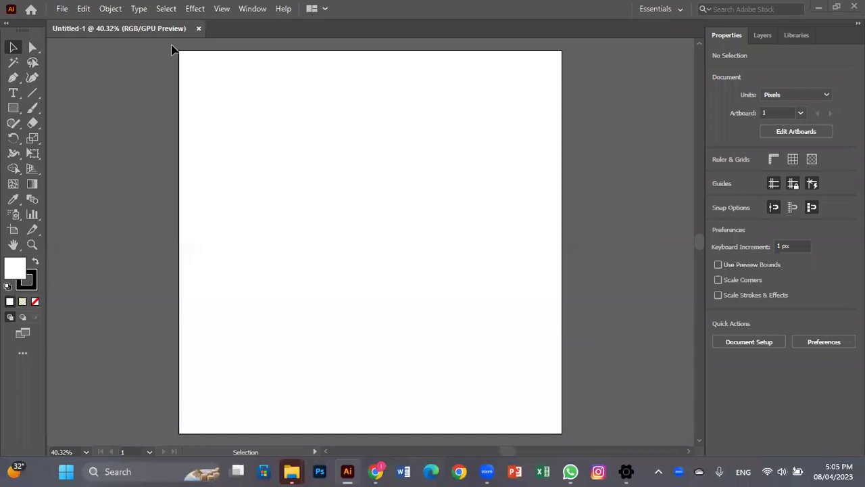
Place the Assignment 1 image from the NS WORK folder into the new document.
click(285, 472)
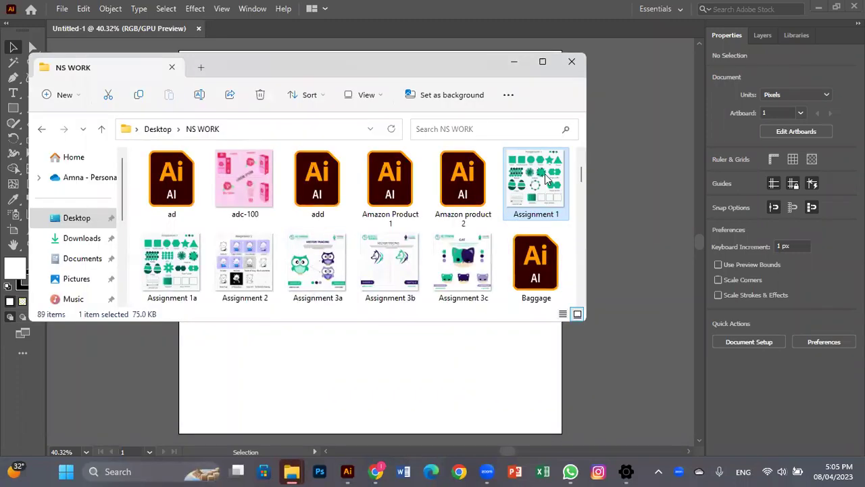
drag(413, 71, 299, 99)
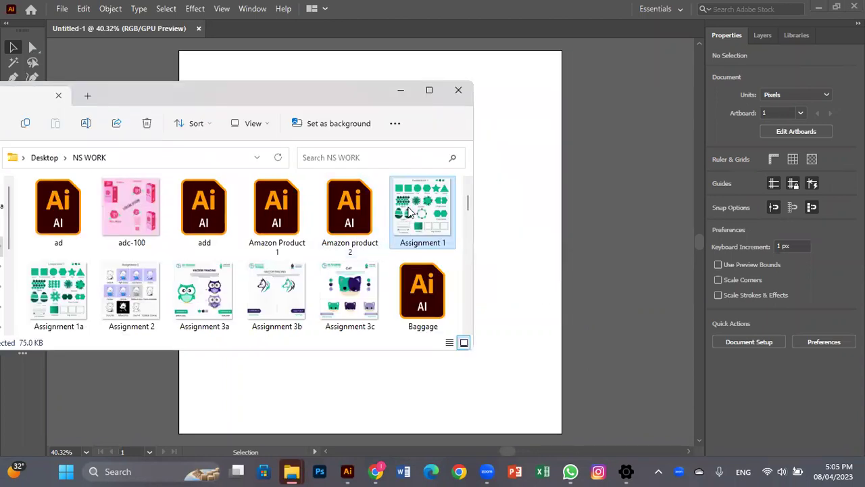
drag(419, 213, 514, 231)
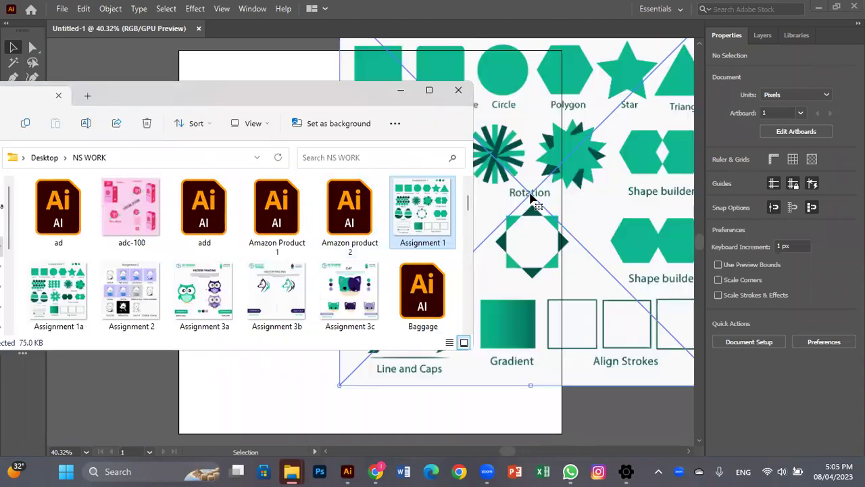
click(399, 95)
Move the placed Assignment 1 image off the artboard to its left side, centred at about X -602 px, Y 540 px.
drag(448, 138, 128, 140)
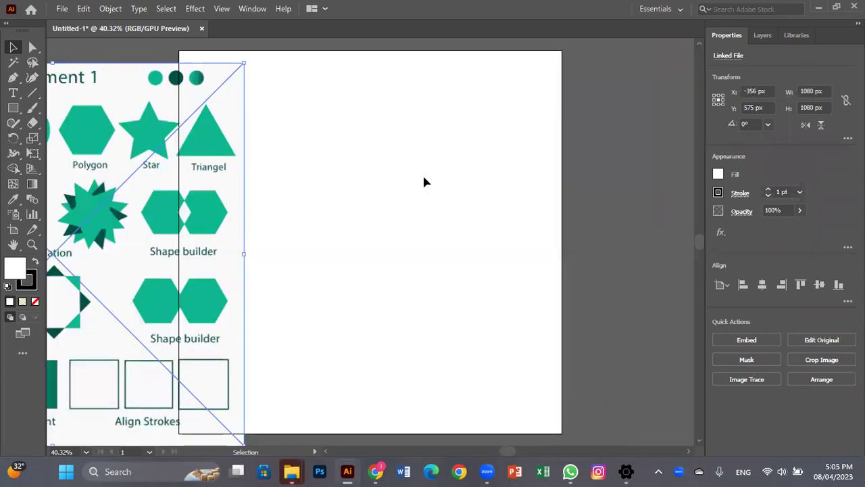
drag(348, 189, 507, 189)
drag(260, 223, 174, 223)
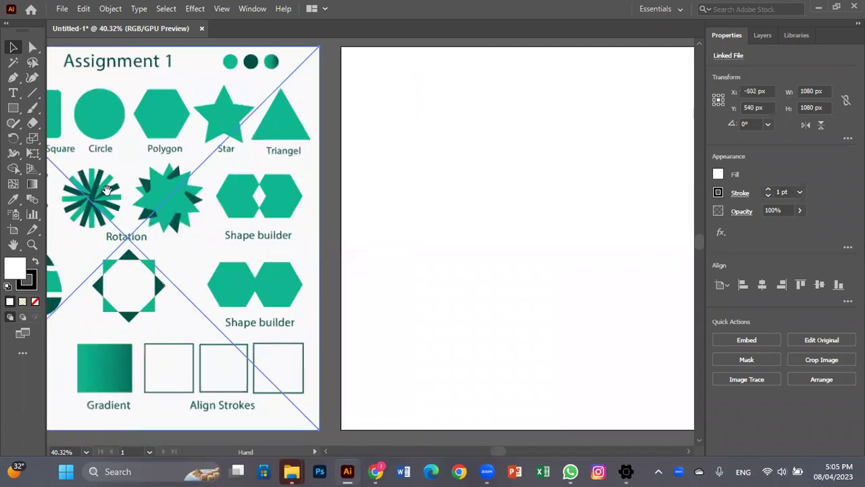
drag(252, 213, 410, 222)
drag(531, 357, 235, 342)
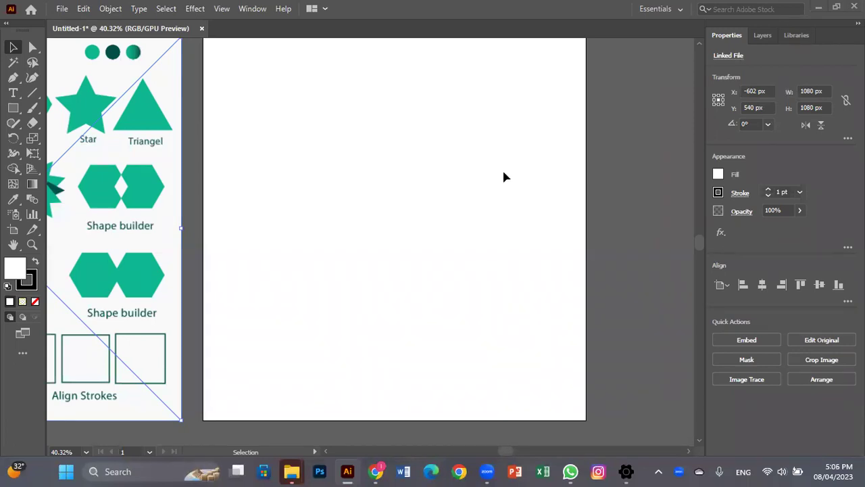
drag(335, 196, 359, 210)
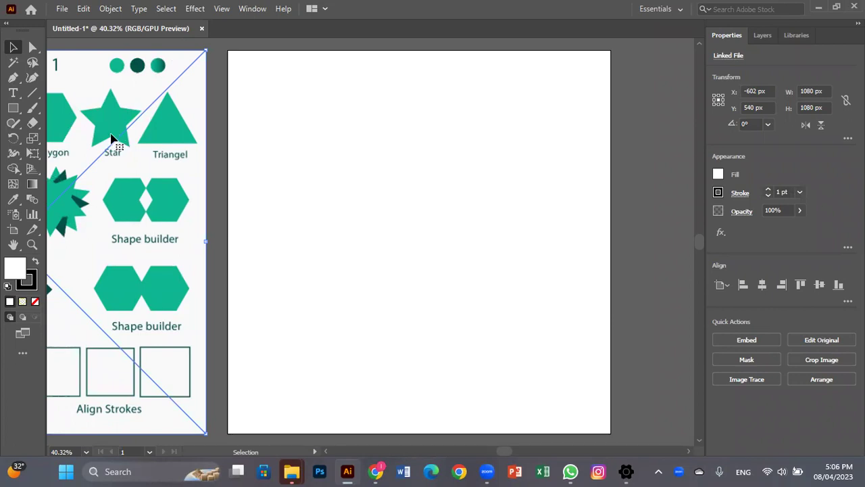
Draw a square about 228 px wide near the artboard's upper-left corner with the Rectangle tool.
click(13, 111)
drag(12, 117, 56, 109)
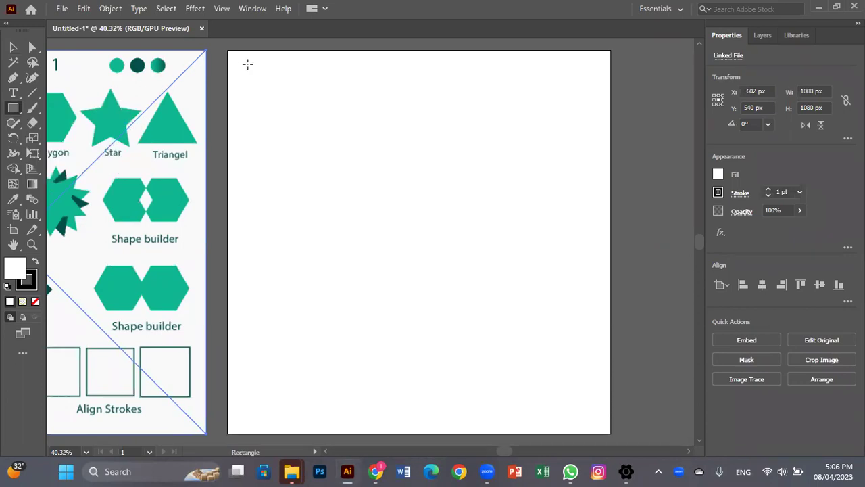
drag(248, 64, 322, 146)
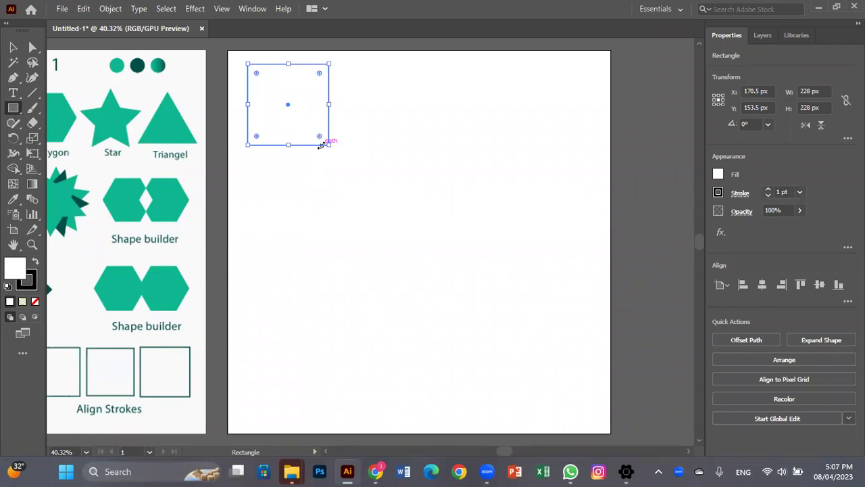
Fill the square with the red colour F74F4F.
double_click(19, 276)
click(327, 158)
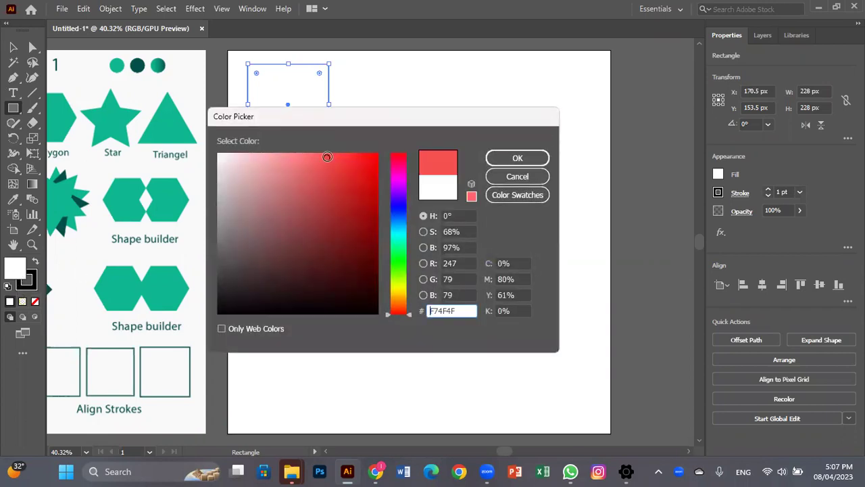
click(518, 159)
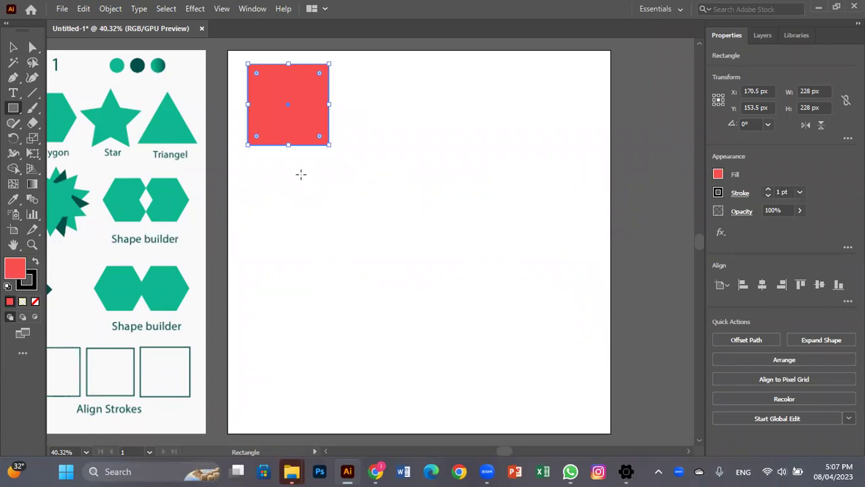
Sample the green of the reference image's triangle with the Eyedropper and apply it to the square.
click(13, 46)
click(13, 199)
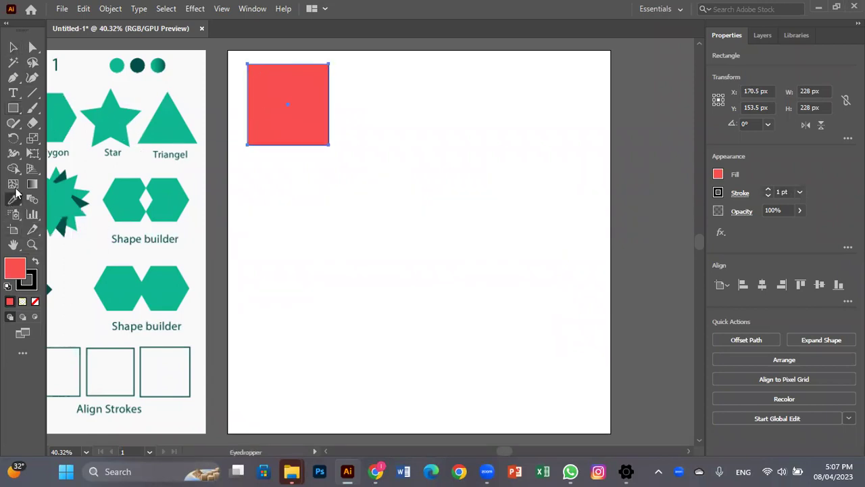
click(181, 141)
click(181, 128)
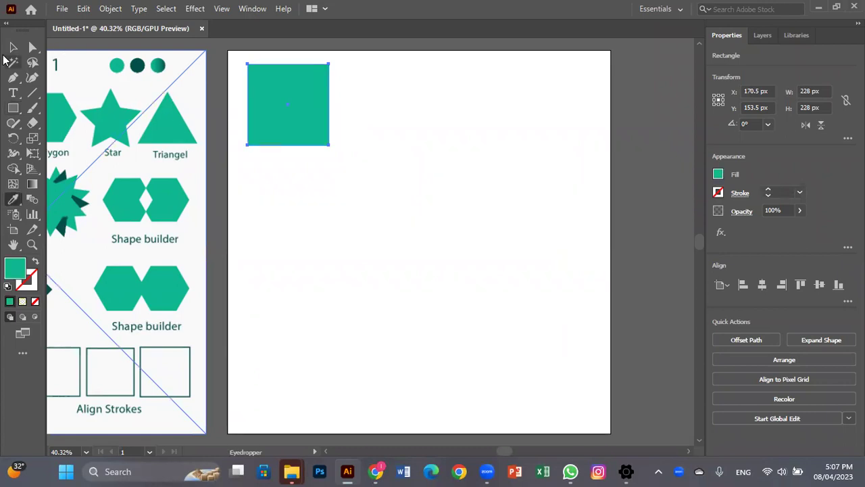
Move the green square slightly down and left, to about X 157 px, Y 179 px.
click(12, 48)
click(270, 141)
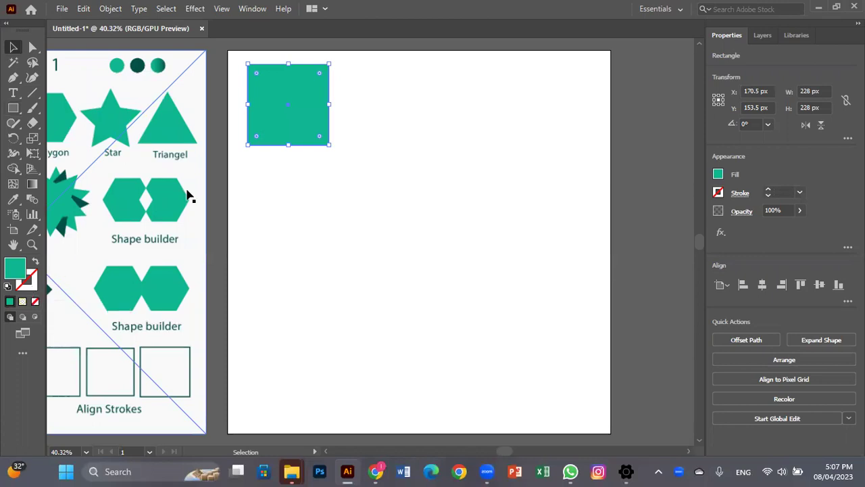
drag(290, 131, 286, 141)
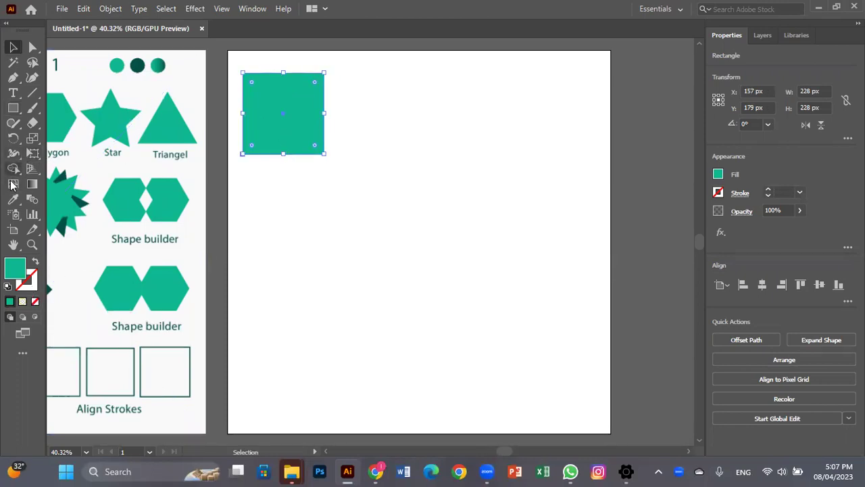
right_click(9, 113)
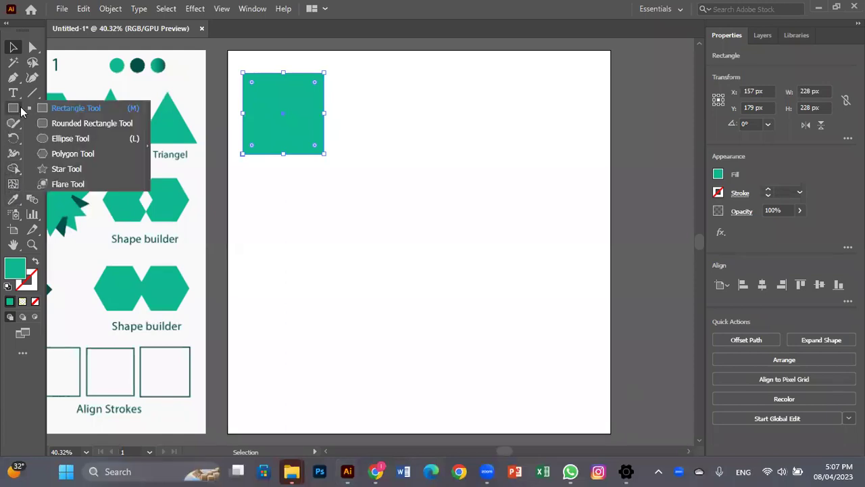
click(68, 127)
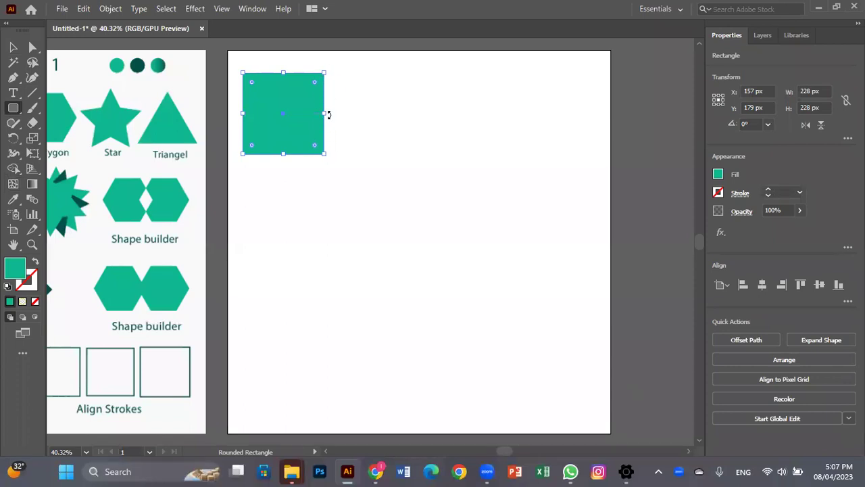
click(364, 147)
click(404, 265)
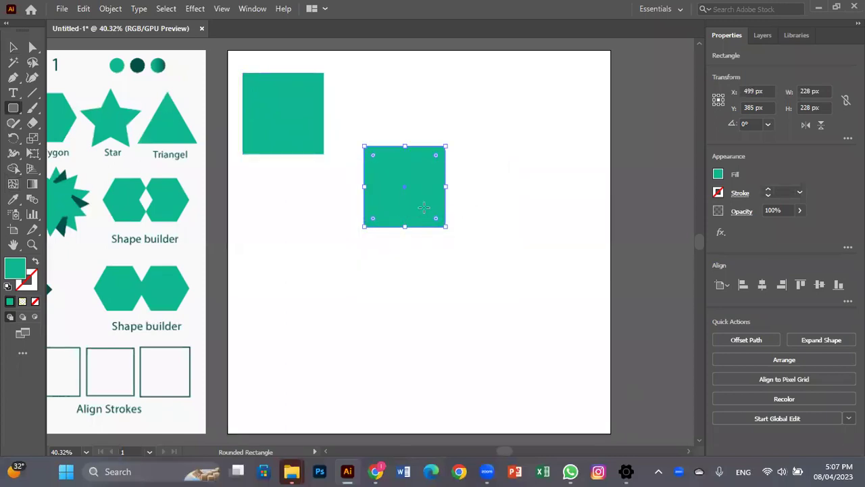
drag(404, 191, 373, 115)
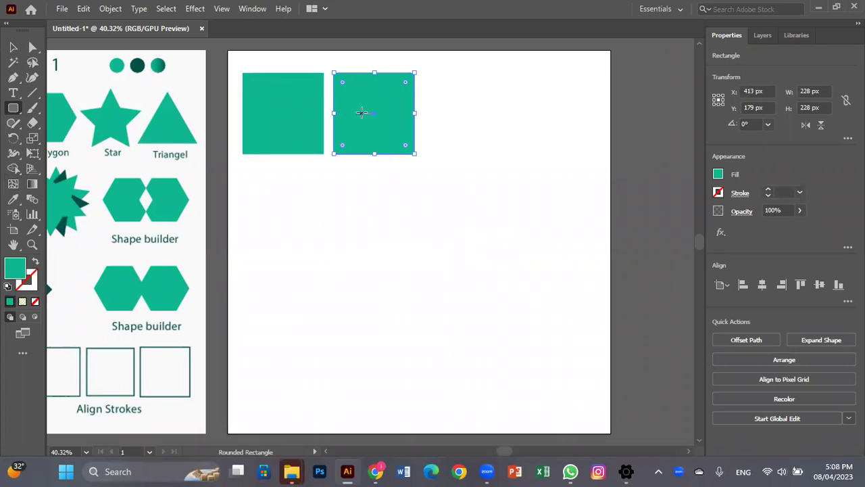
key(Delete)
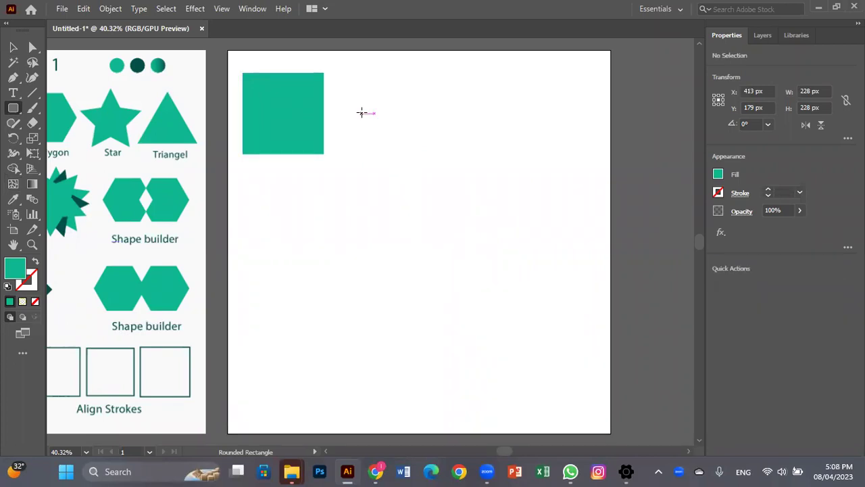
Create a 228 x 228 px rounded rectangle with a 12 px corner radius and place it beside the square, at about X 419 px, Y 179 px.
drag(13, 107, 47, 118)
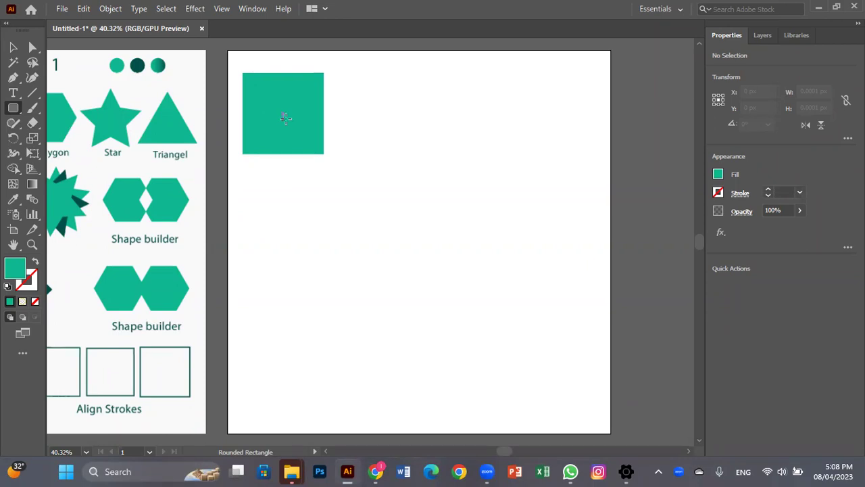
click(346, 194)
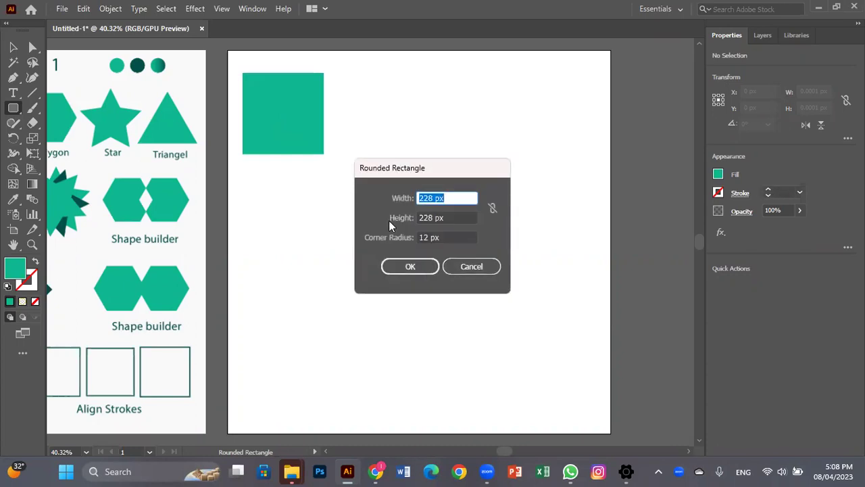
click(409, 266)
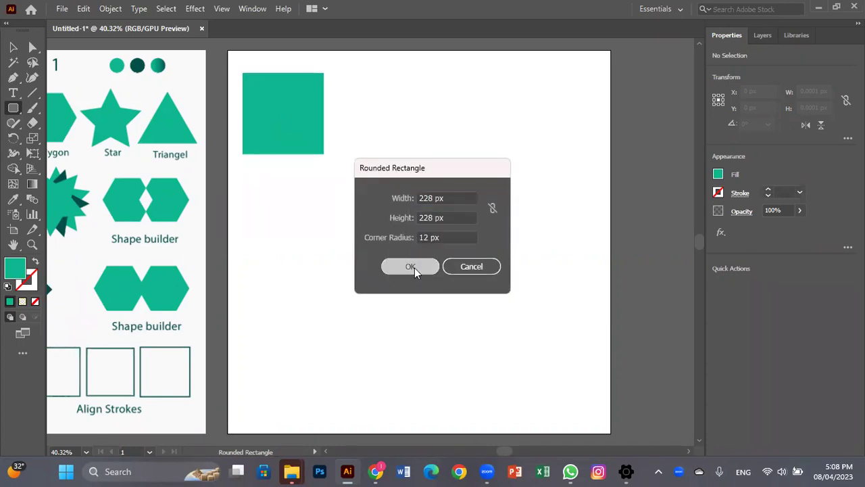
drag(387, 217, 378, 118)
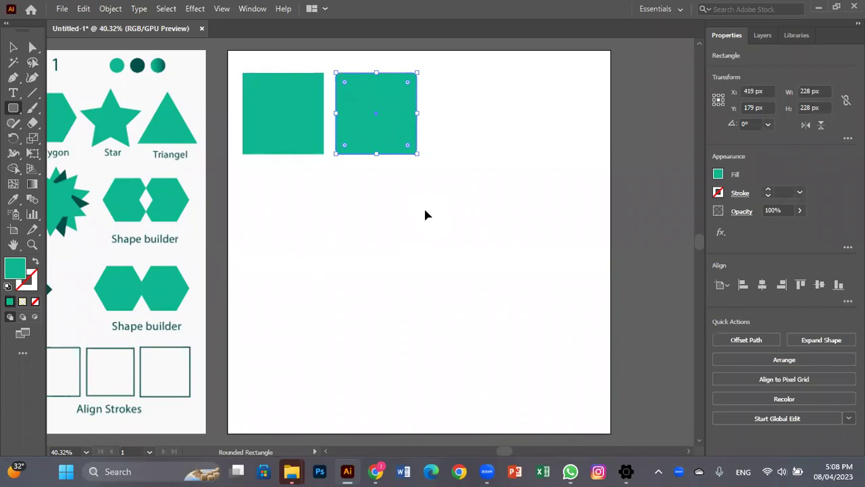
key(ctrl+1)
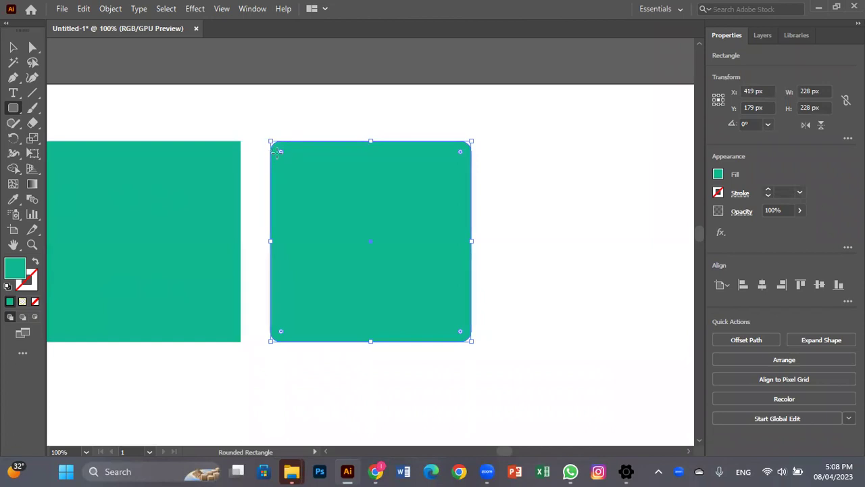
click(14, 110)
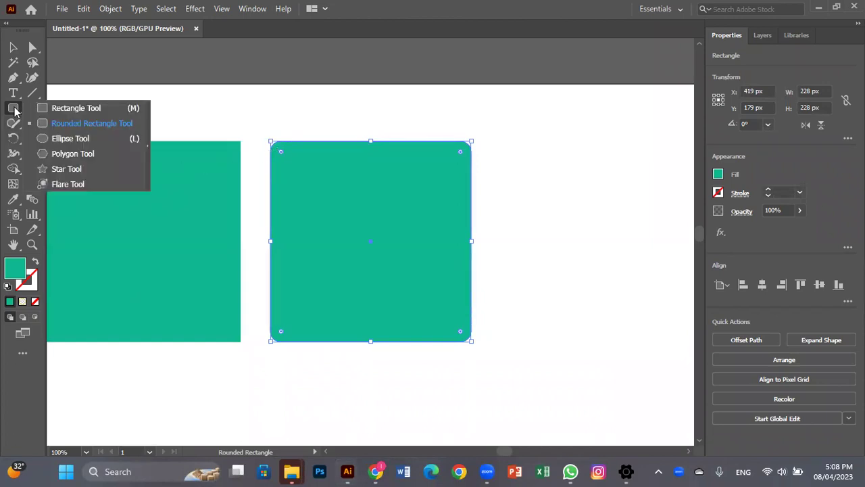
click(51, 140)
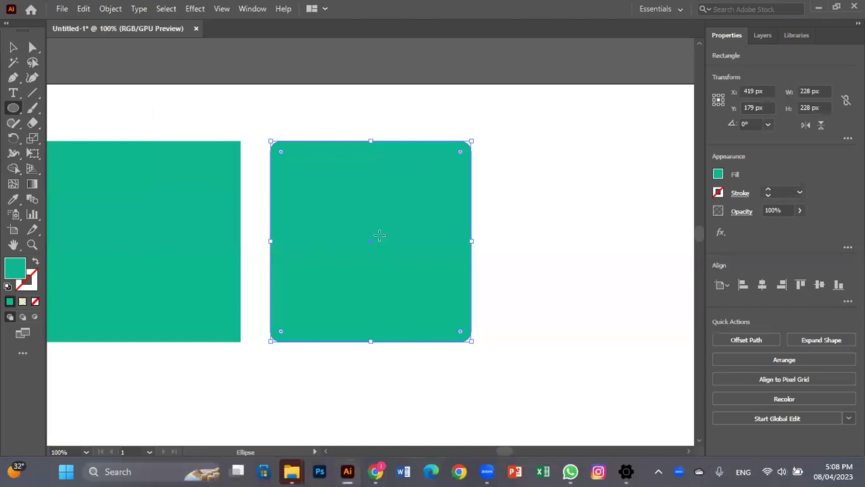
drag(390, 264, 252, 188)
click(428, 203)
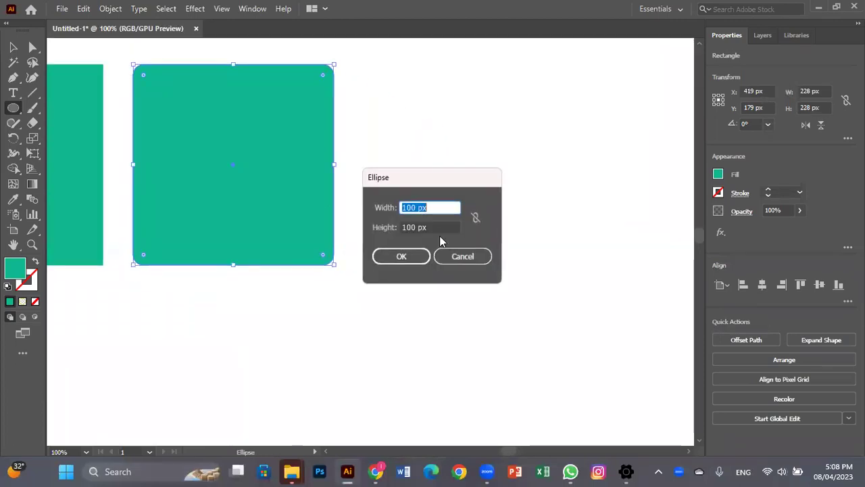
click(419, 257)
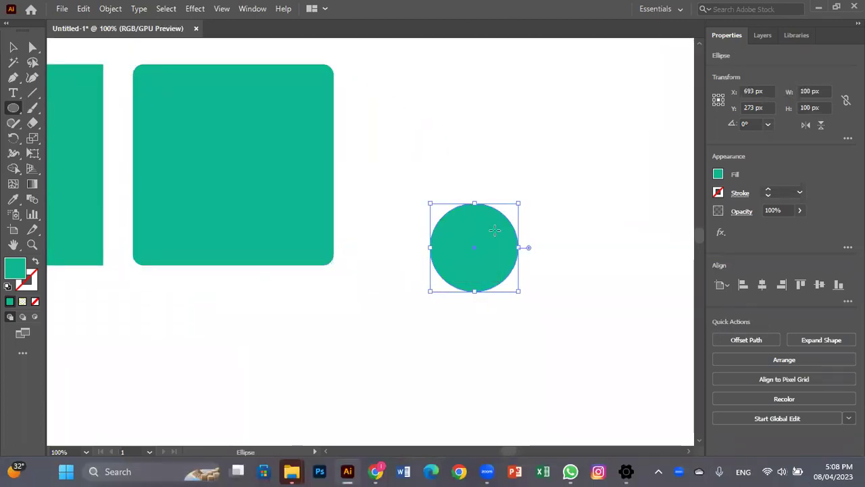
click(12, 47)
key(Delete)
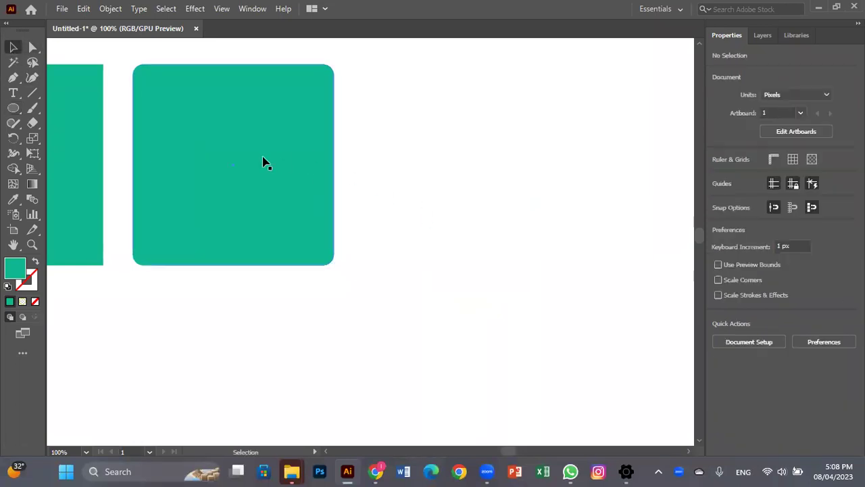
Draw a circle about 228 px in diameter to the right of the rounded rectangle, aligned with its top edge.
click(15, 109)
drag(132, 65, 363, 65)
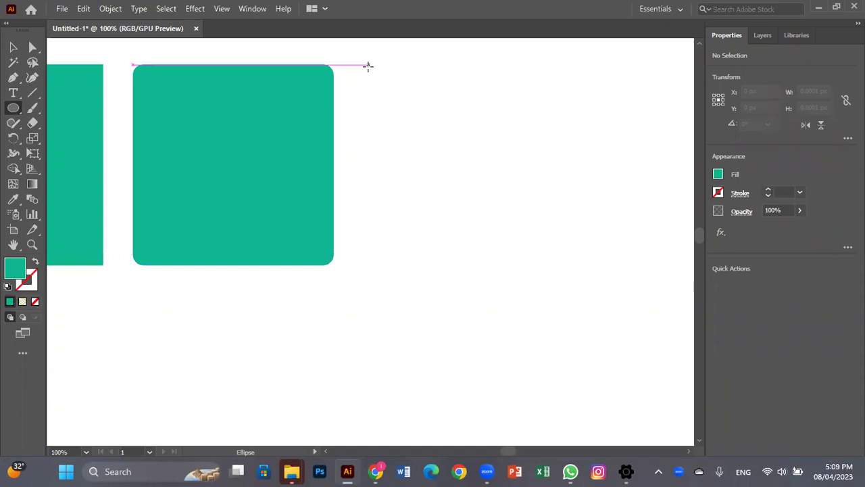
drag(369, 66, 539, 264)
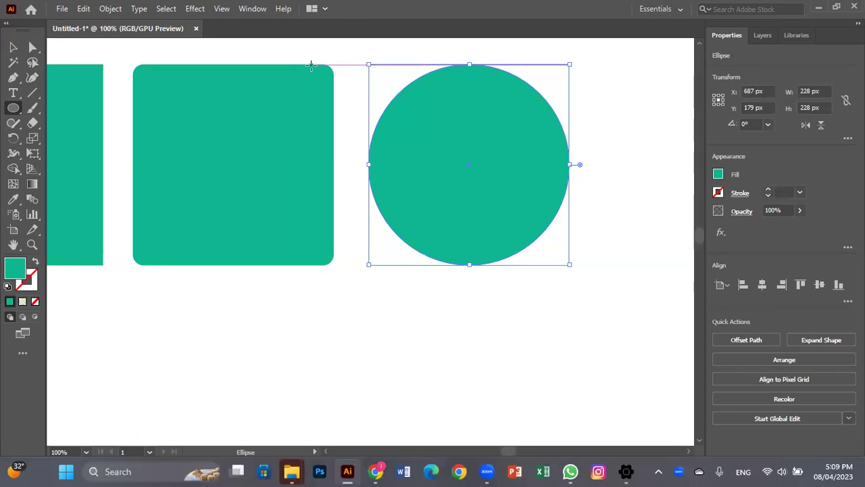
click(13, 47)
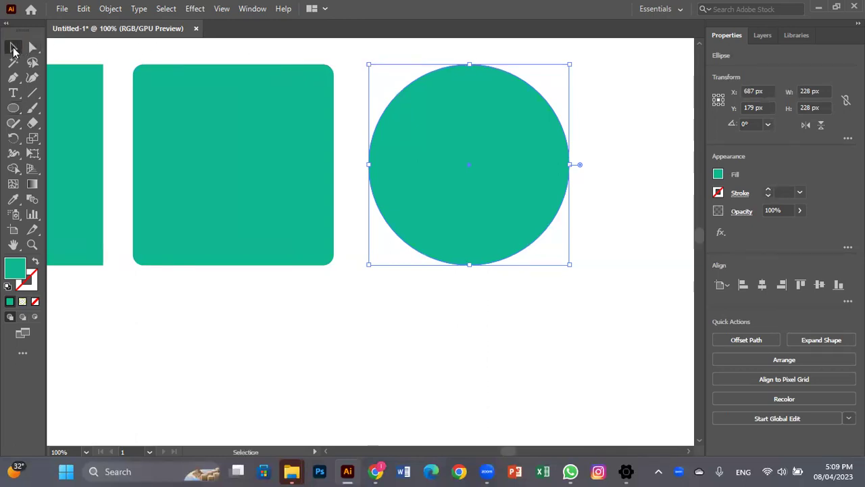
Draw a hexagon about 266 x 230 px with the Polygon tool and place it right of the circle, at about X 943 px, Y 179 px.
click(13, 108)
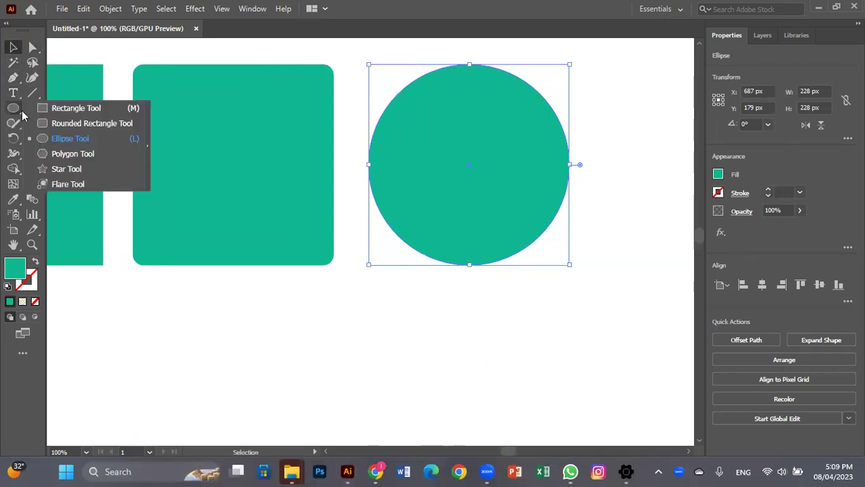
click(57, 154)
drag(469, 174, 166, 198)
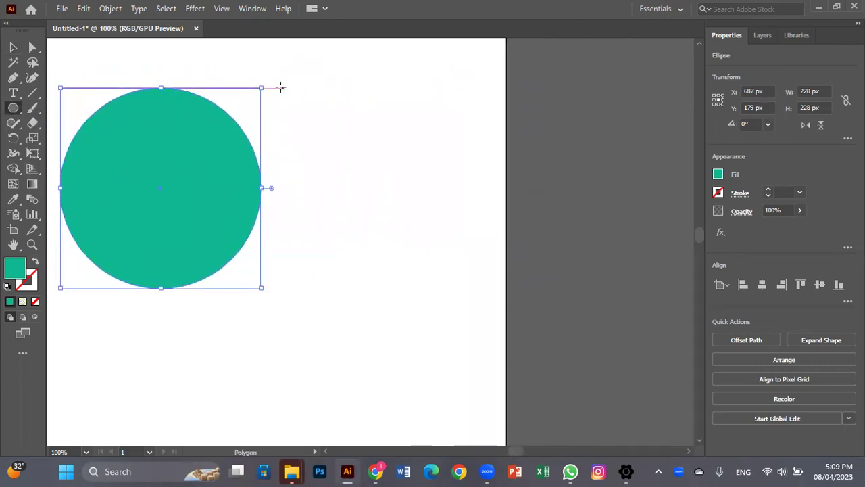
drag(281, 88, 345, 185)
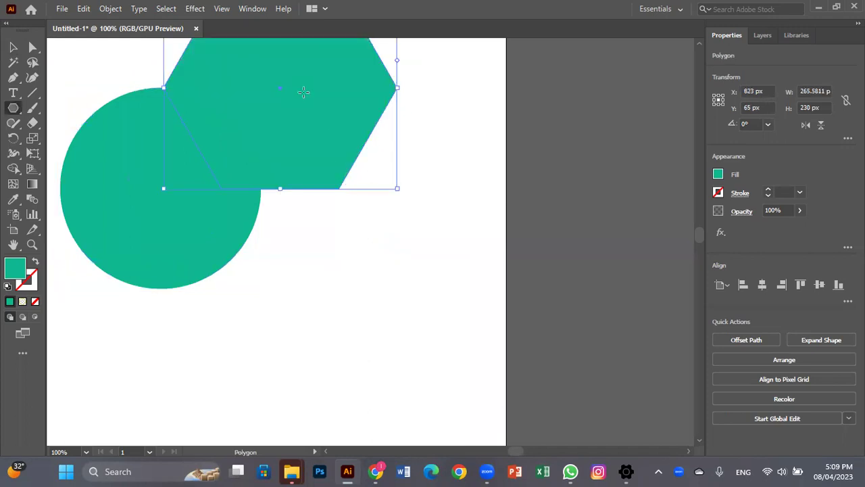
drag(276, 87, 383, 192)
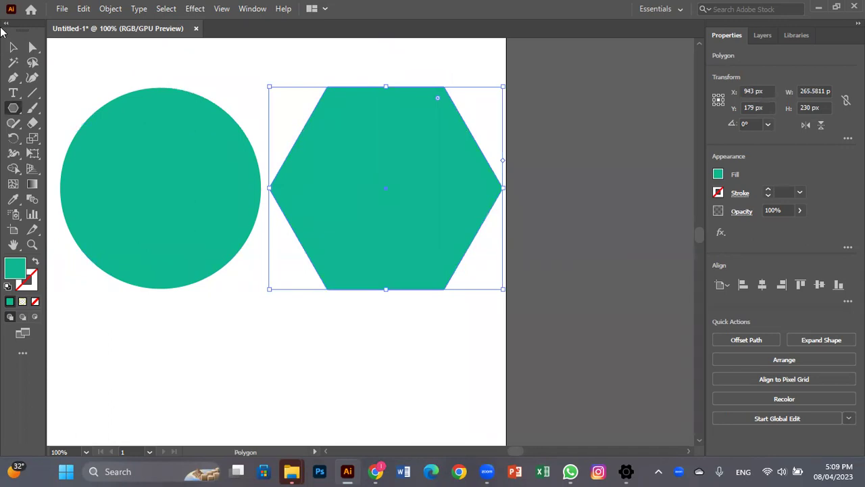
Draw a five-pointed star about 254 x 242 px and place it right of the hexagon, at about X 1215 px, Y 179 px.
click(13, 108)
click(52, 168)
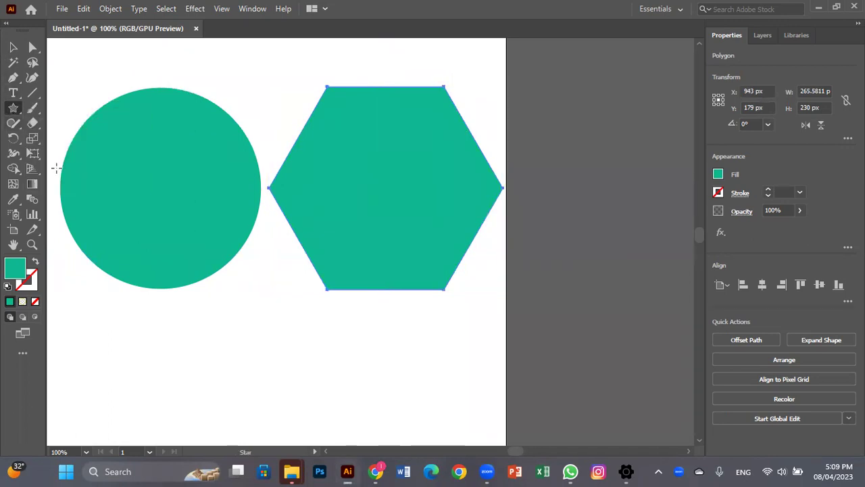
drag(398, 164, 198, 161)
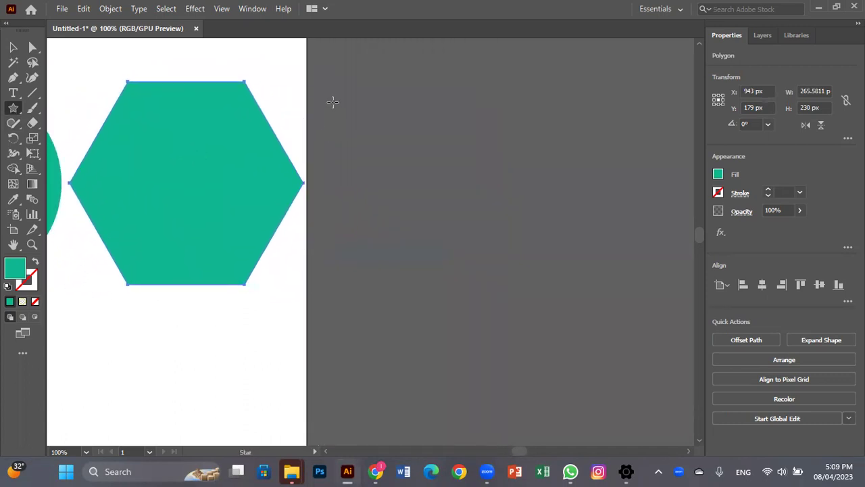
drag(327, 82, 389, 183)
click(12, 47)
drag(366, 118, 447, 206)
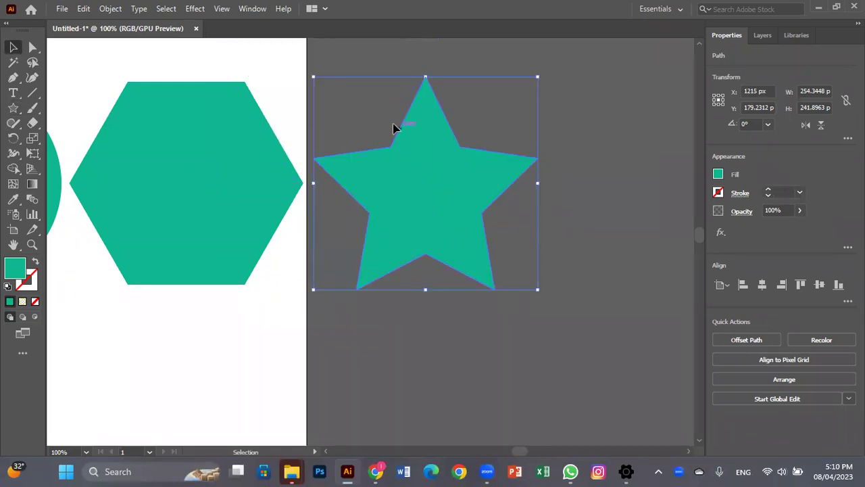
click(13, 108)
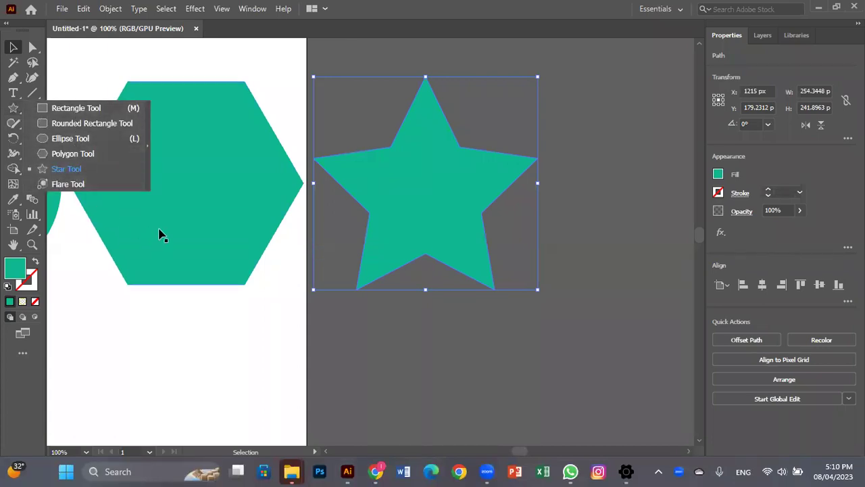
click(174, 303)
key(ctrl+minus)
drag(173, 305, 476, 261)
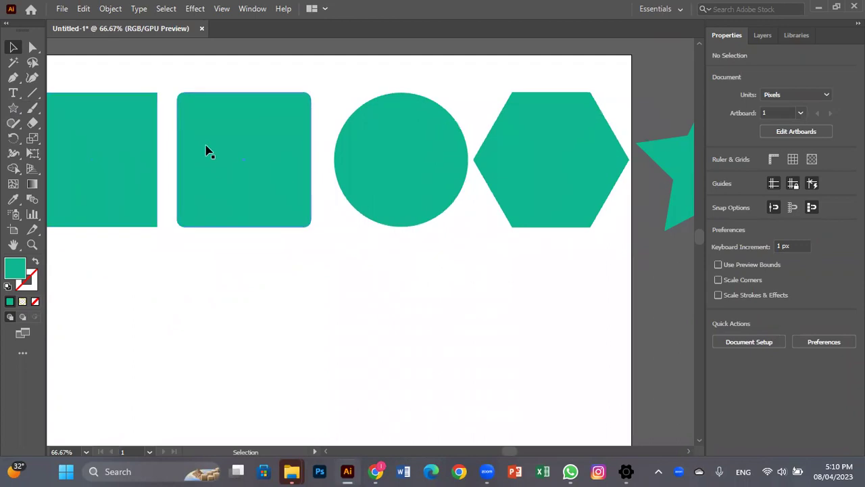
drag(374, 161, 295, 167)
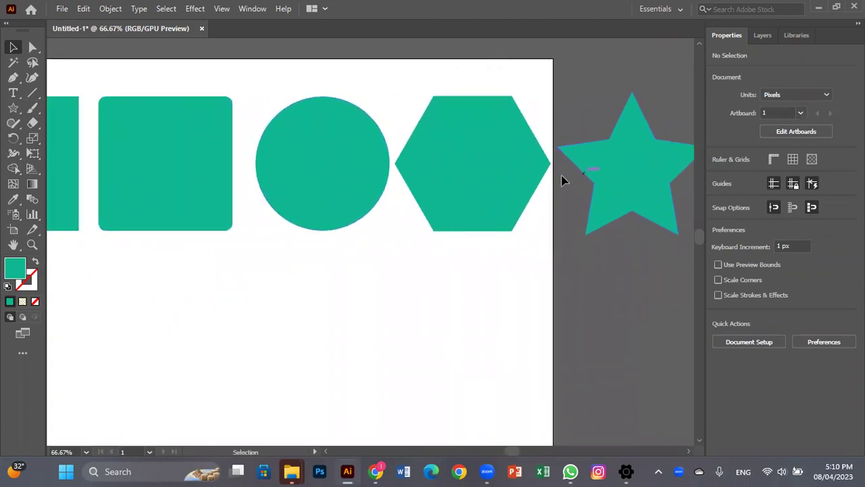
drag(480, 184, 383, 187)
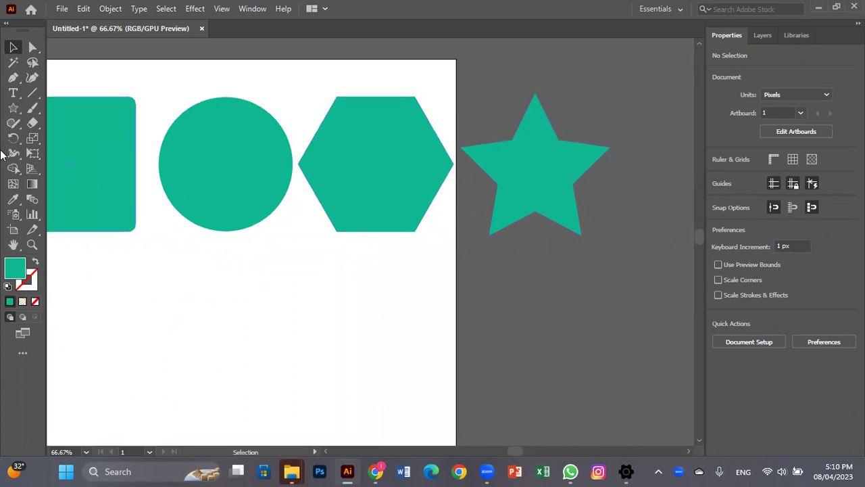
click(13, 112)
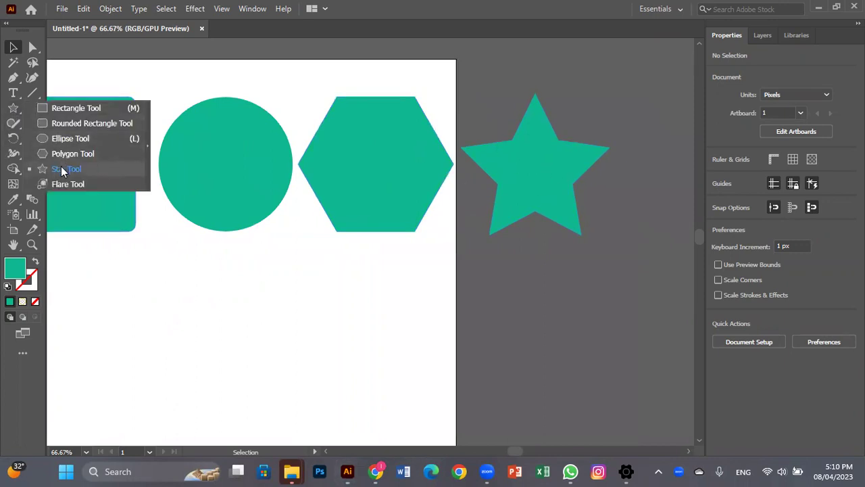
click(449, 246)
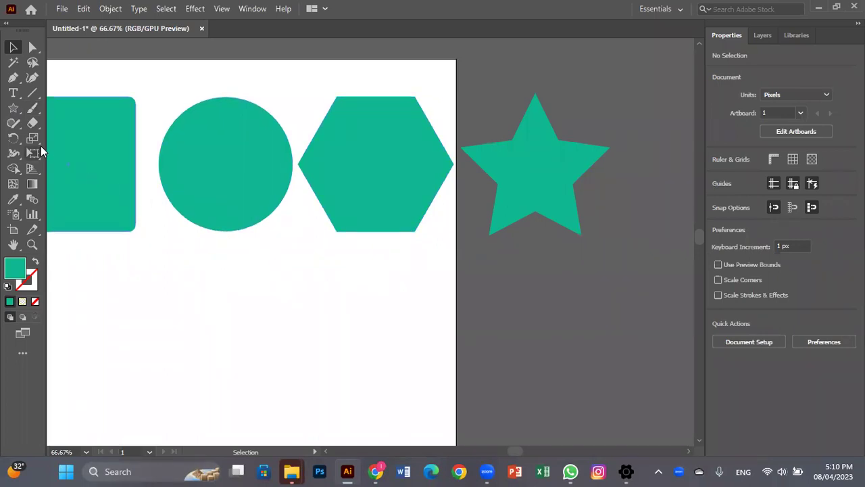
Create a three-sided polygon with a radius of 132.7906 px below the circle to make a triangle.
right_click(12, 111)
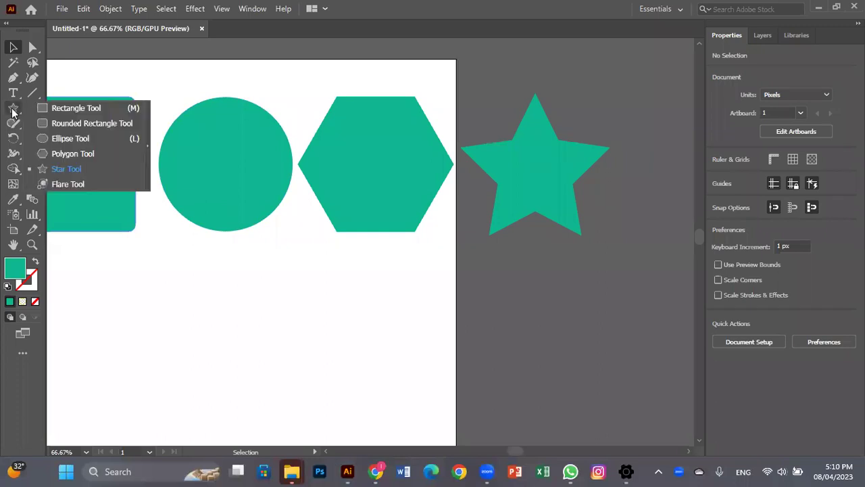
click(62, 157)
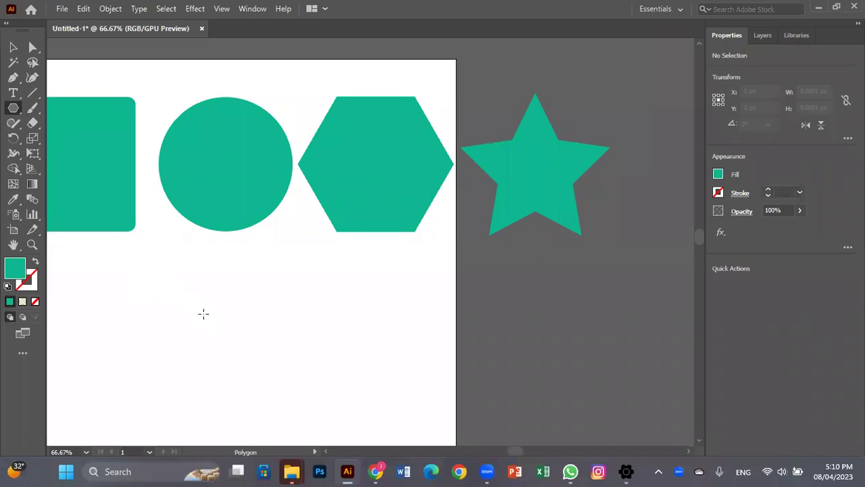
click(184, 289)
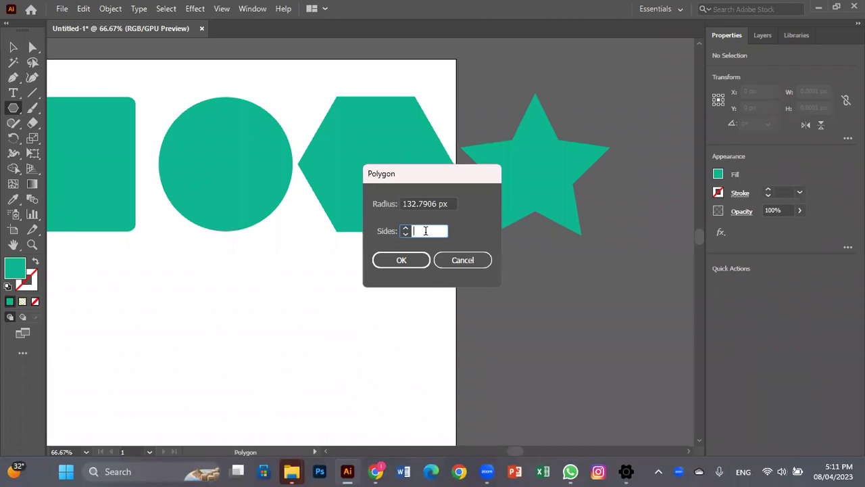
key(Return)
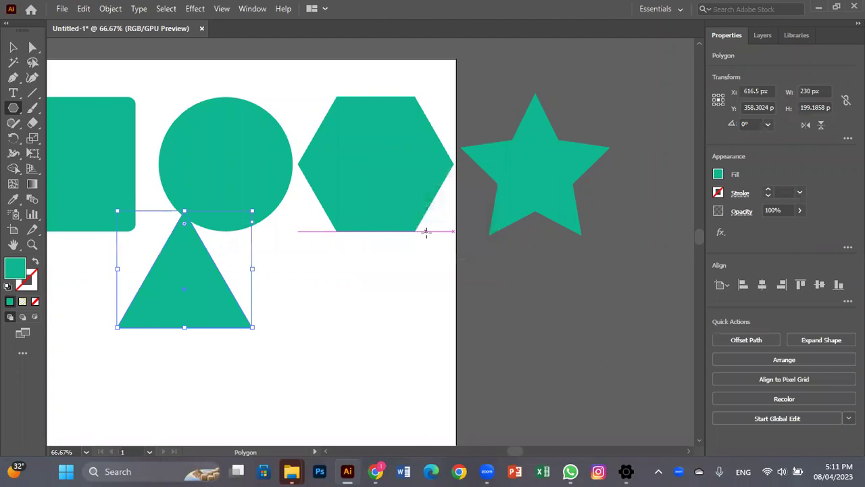
Move the triangle to the right of the star, with its base in line with the bottom of the star.
click(13, 47)
drag(172, 290, 510, 193)
drag(412, 256, 100, 303)
drag(194, 237, 363, 265)
click(386, 338)
click(418, 310)
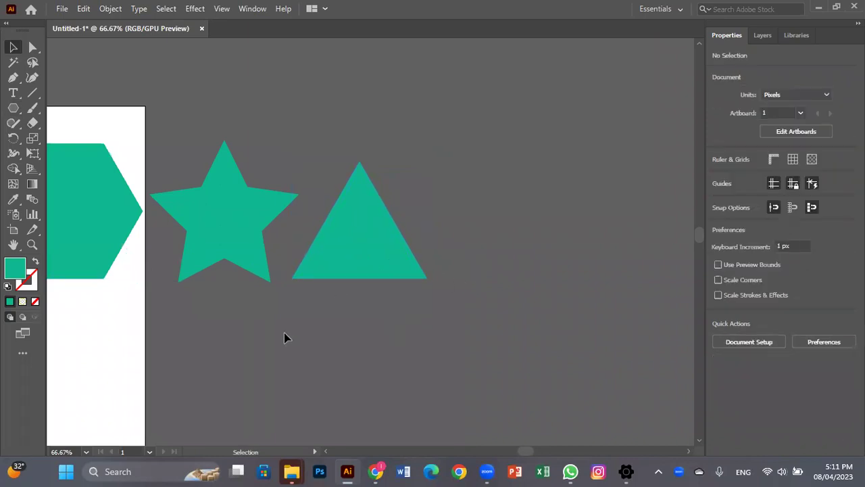
Create another three-sided polygon with a radius of 132.7906 px below the circle and delete it.
scroll(255, 362, left, 8)
scroll(359, 356, down, 2)
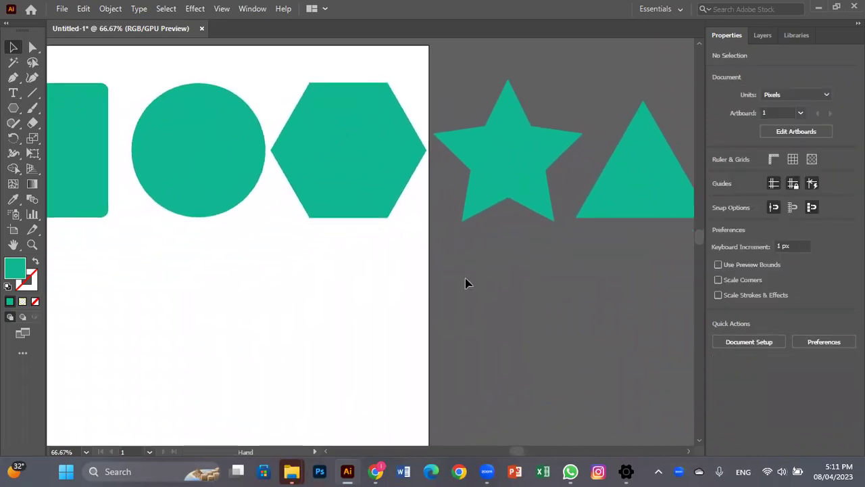
drag(13, 108, 74, 156)
click(198, 270)
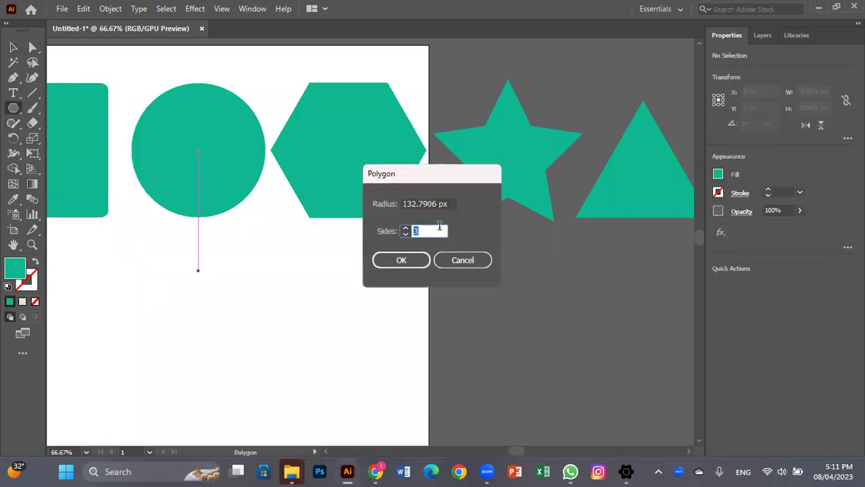
key(BackSpace)
text(3)
key(Return)
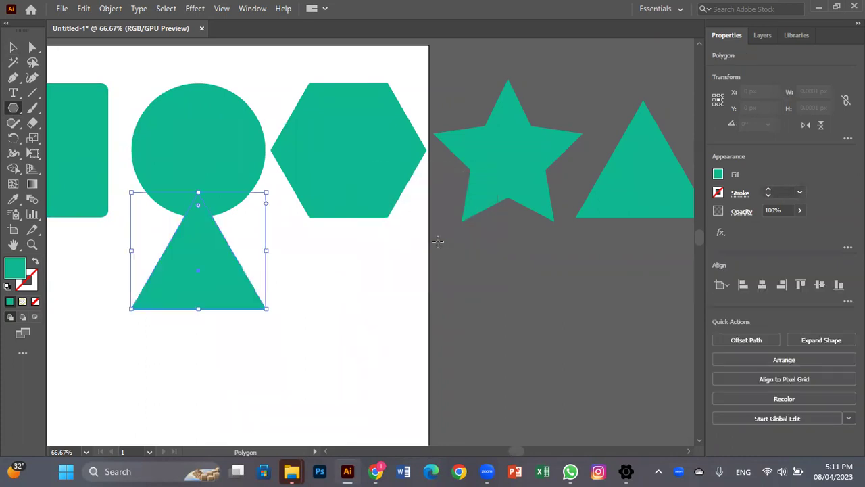
click(13, 47)
drag(179, 284, 315, 328)
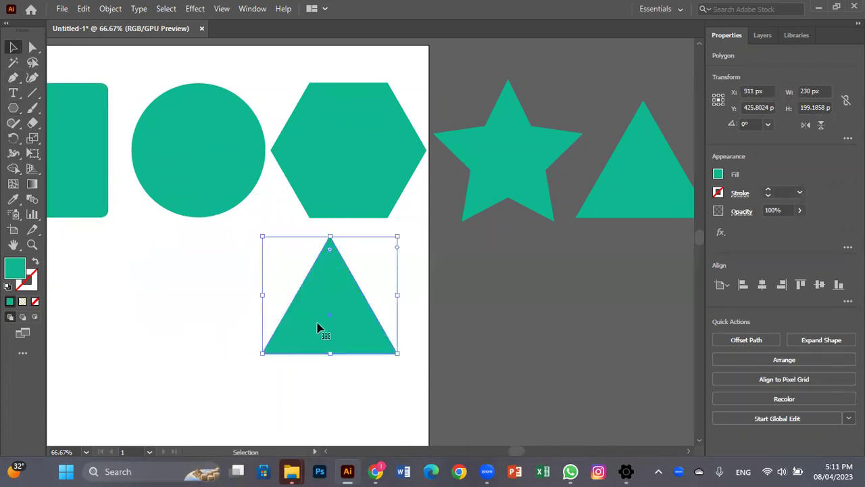
key(Delete)
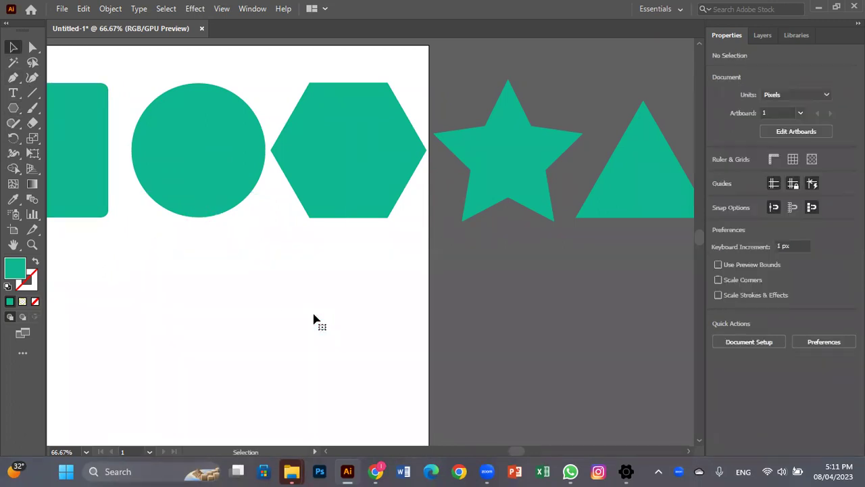
Create an eight-sided polygon with a radius of 132.7906 px below the circle and delete it.
click(14, 108)
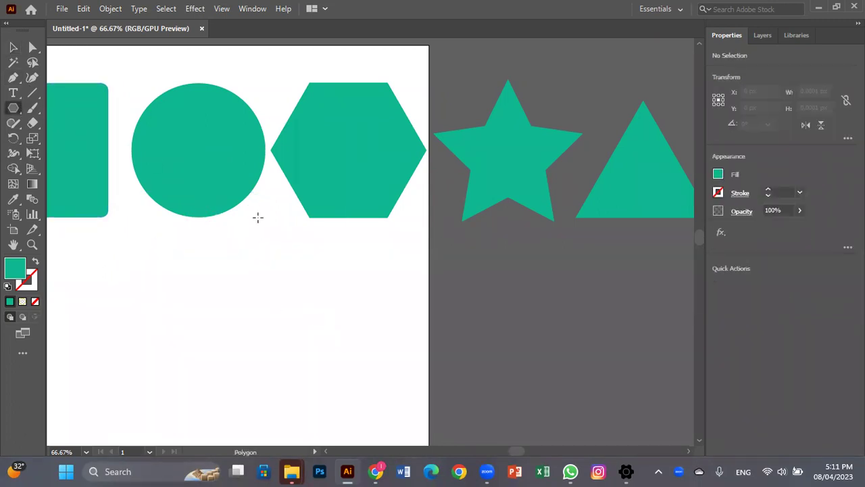
click(215, 277)
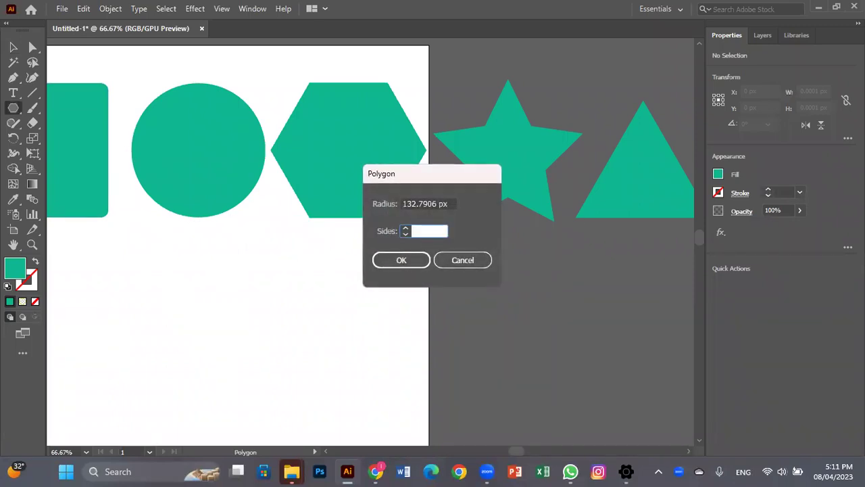
click(402, 260)
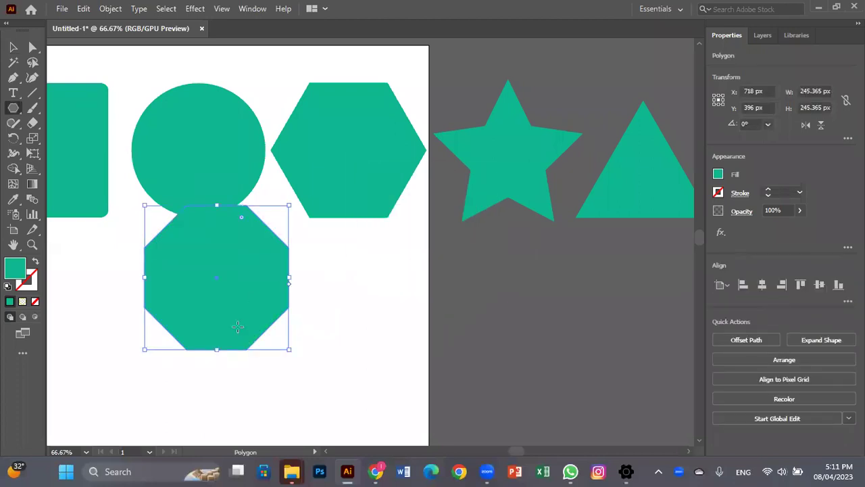
click(13, 46)
drag(258, 294, 356, 310)
drag(334, 315, 403, 325)
key(Delete)
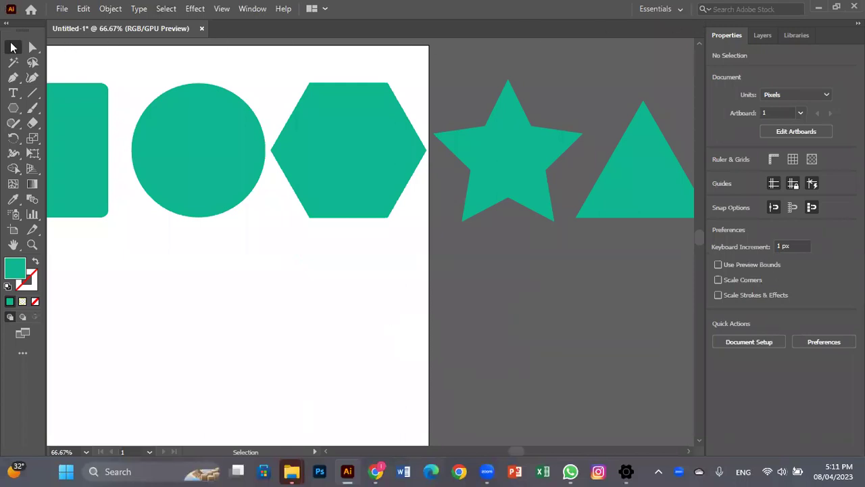
Scale all six shapes down proportionally to about 999 px overall width and position the row inside the artboard's upper part.
key(ctrl+minus)
key(ctrl+minus)
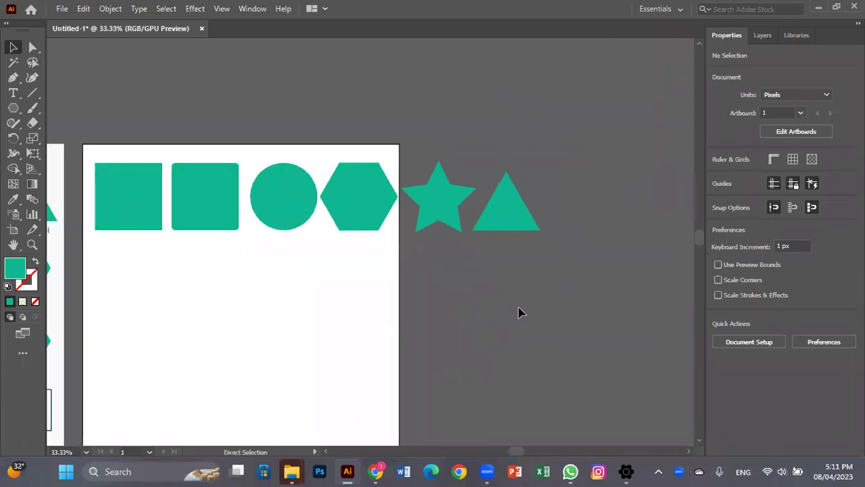
drag(494, 307, 521, 257)
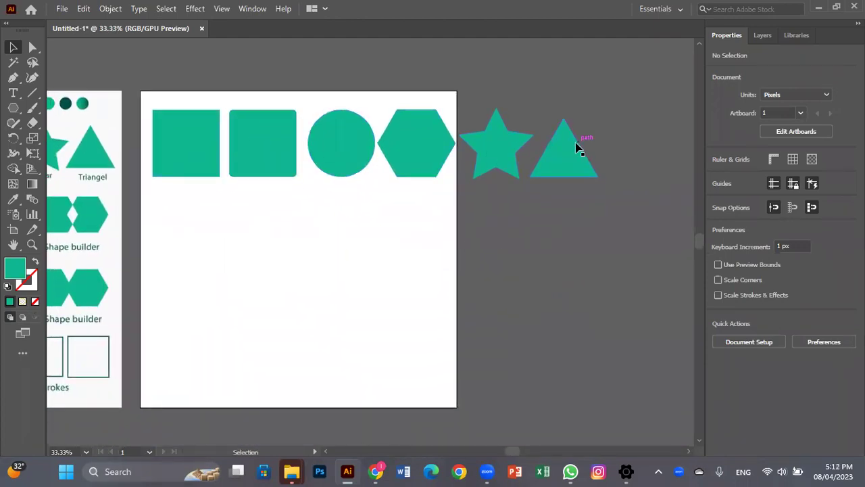
drag(161, 85, 592, 182)
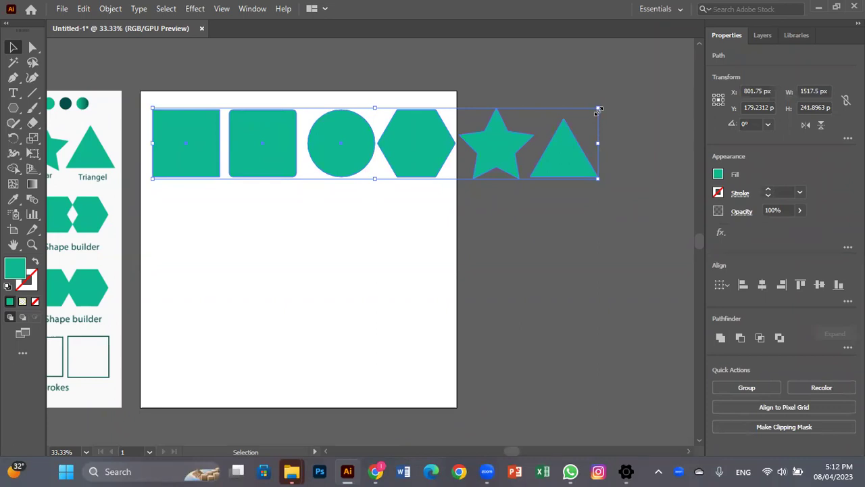
drag(598, 108, 562, 131)
click(255, 164)
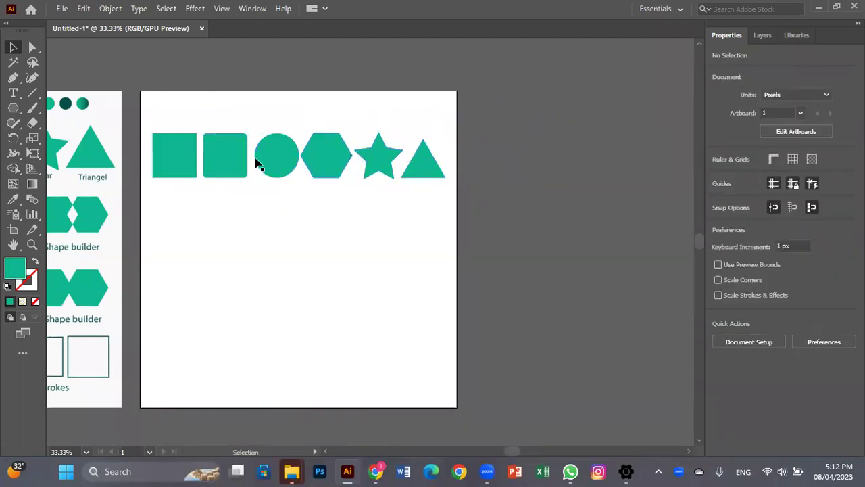
drag(168, 129, 417, 168)
drag(422, 172, 425, 165)
click(503, 156)
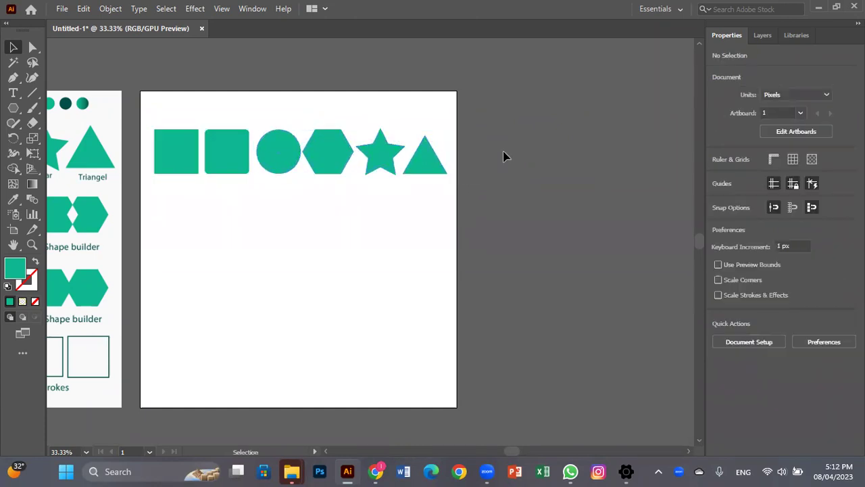
Shift the hexagon down and the star up out of line, and align the vertical centers of all six shapes.
drag(338, 168, 336, 181)
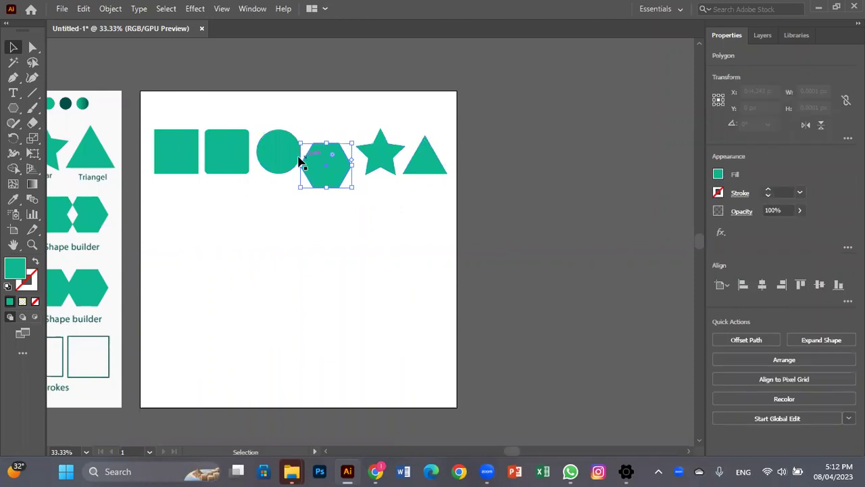
mouse_move(380, 150)
mouse_down()
mouse_move(391, 138)
mouse_move(384, 142)
mouse_up()
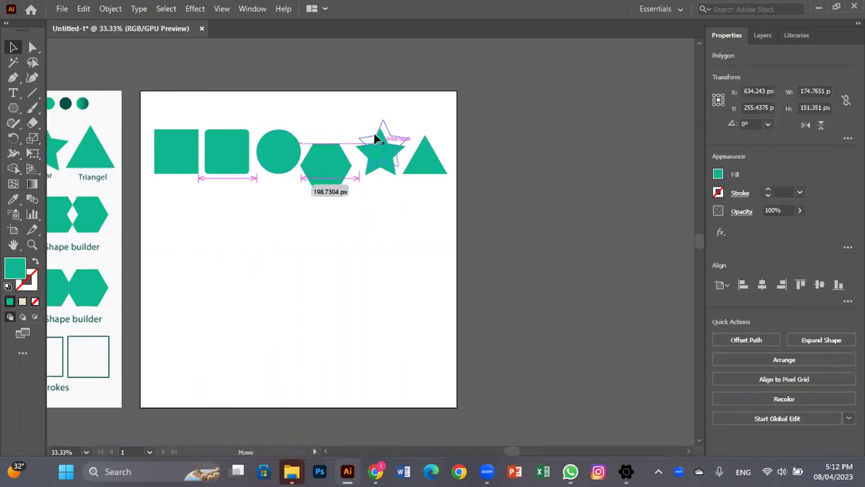
click(466, 145)
drag(150, 121, 440, 179)
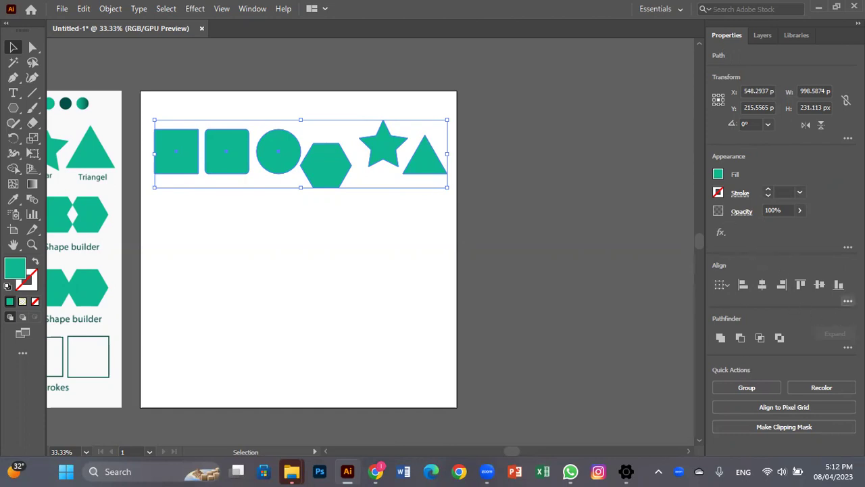
click(817, 286)
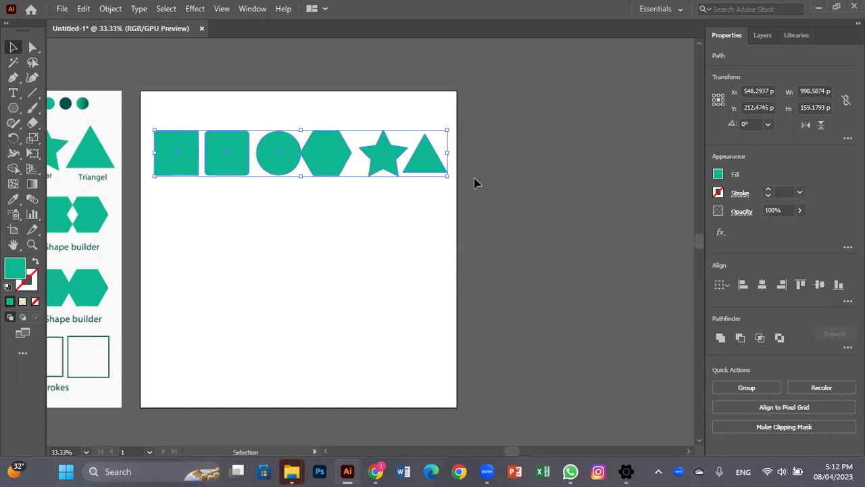
Move the hexagon slightly to the right so a small gap separates it from the circle.
click(491, 201)
drag(326, 156, 335, 153)
click(506, 175)
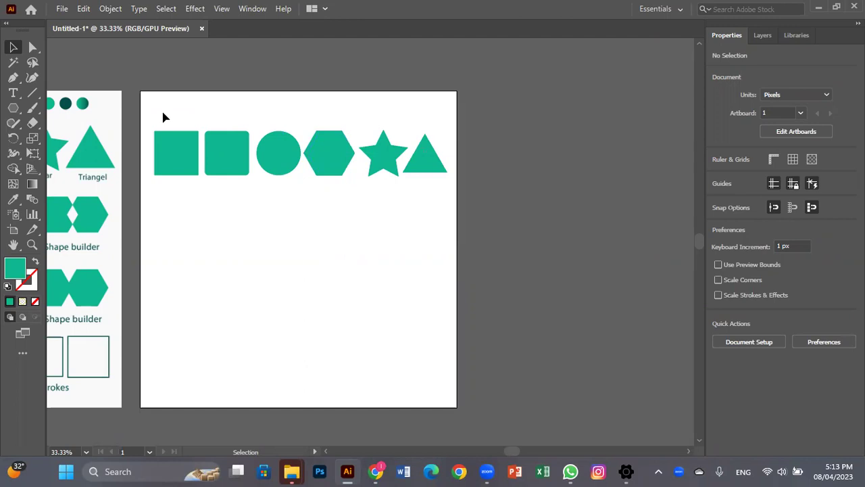
Draw an ellipse across the artboard's left edge, overlapping the square, and delete it.
drag(13, 108, 68, 138)
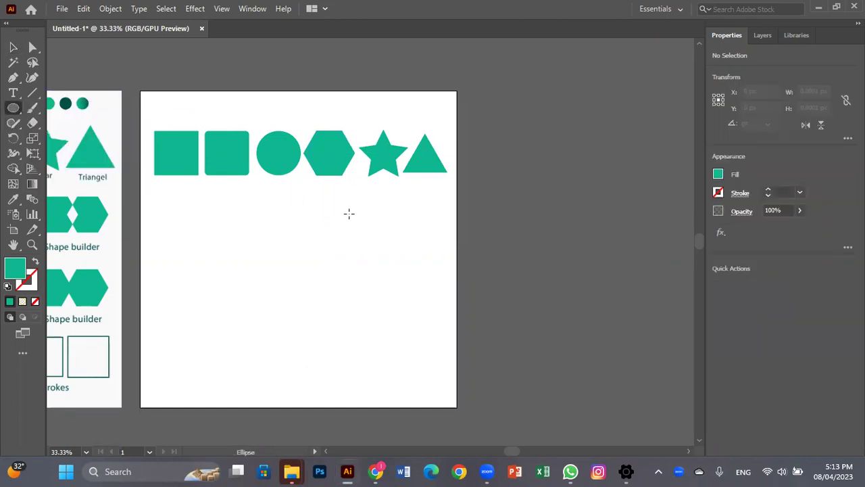
key(ctrl+plus)
key(ctrl+plus)
key(ctrl+plus)
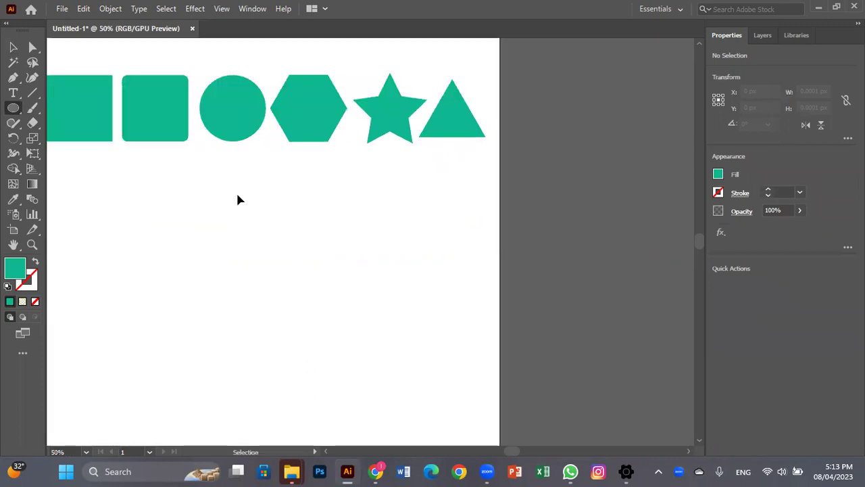
drag(237, 194, 417, 311)
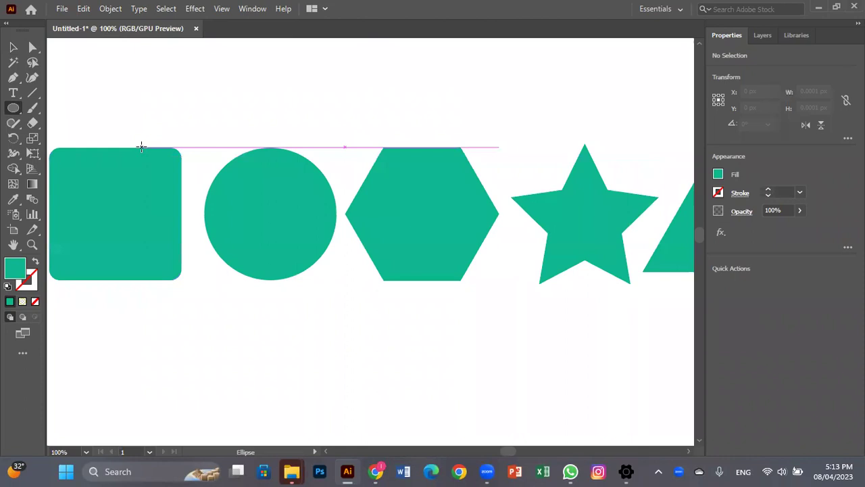
drag(228, 153, 458, 143)
drag(203, 161, 359, 163)
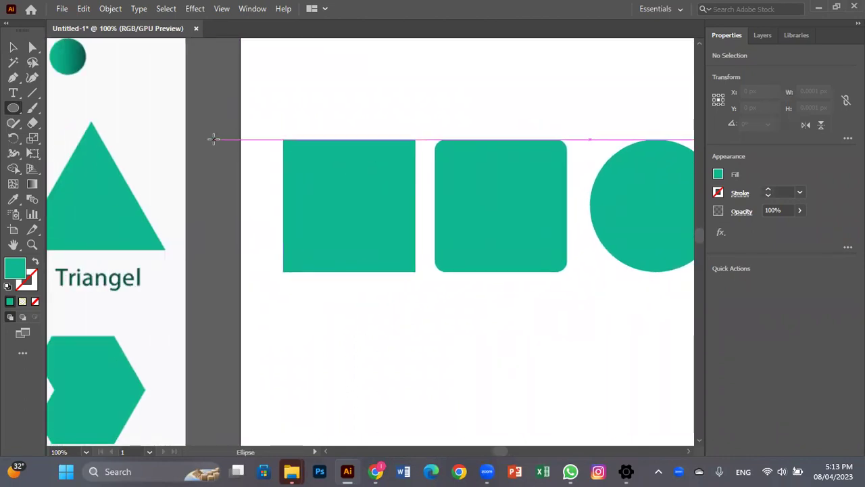
drag(214, 140, 308, 270)
key(v)
drag(277, 208, 396, 75)
drag(396, 107, 250, 196)
key(Delete)
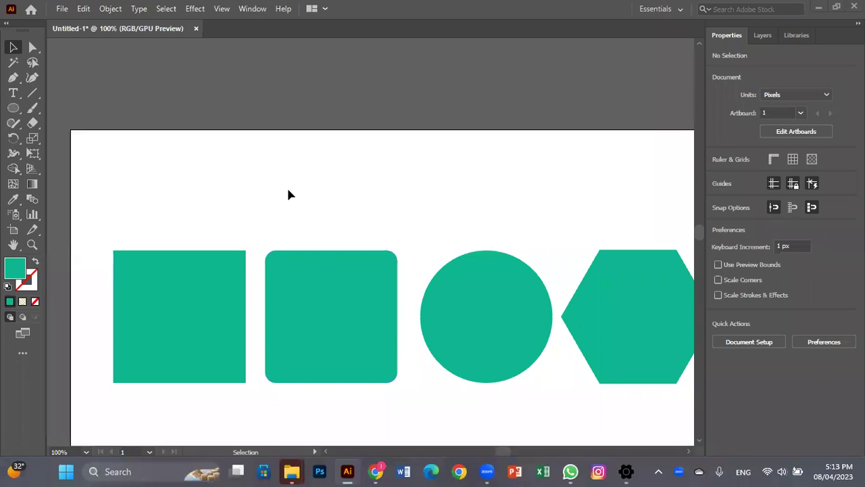
Create a six-sided polygon with a radius of 132.7906 px below the square, centered at about X 199 px, Y 479 px.
key(ctrl+minus)
key(ctrl+minus)
key(ctrl+minus)
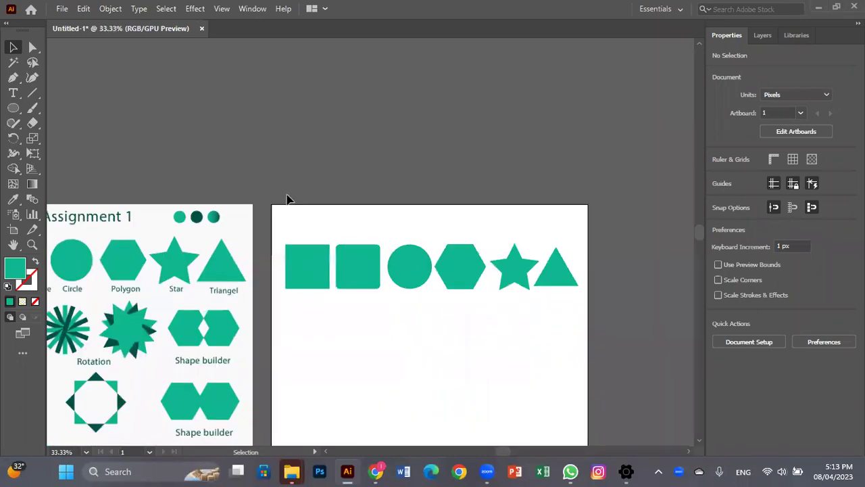
scroll(287, 199, down, 5)
scroll(330, 268, left, 2)
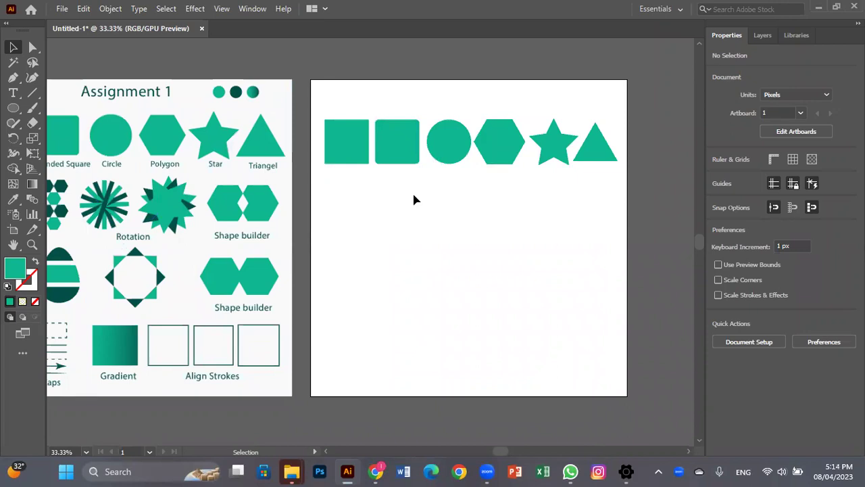
key(ctrl+plus)
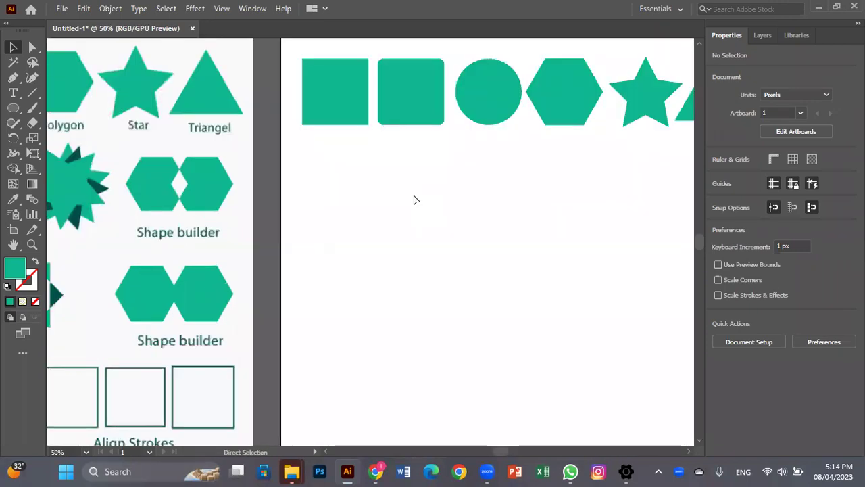
drag(413, 194, 274, 150)
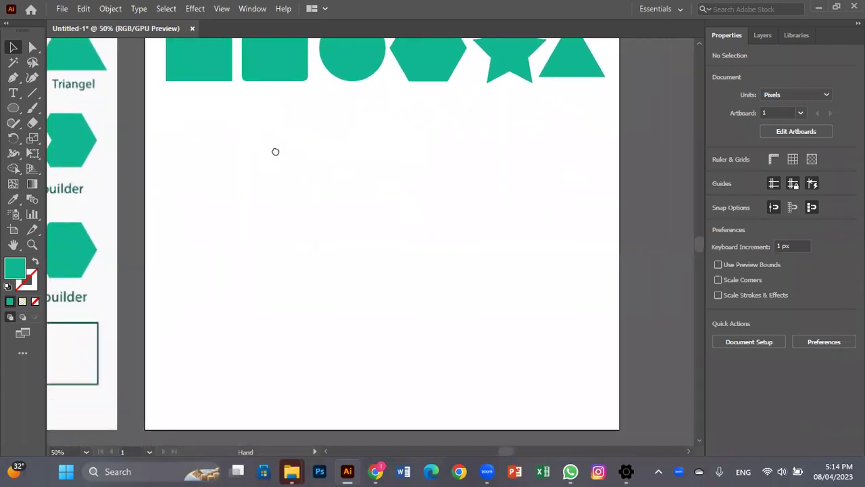
drag(13, 108, 74, 151)
click(231, 170)
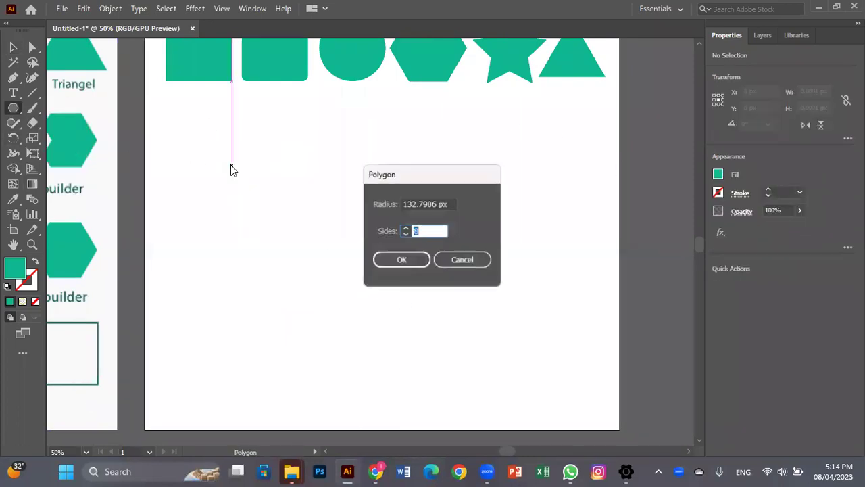
key(BackSpace)
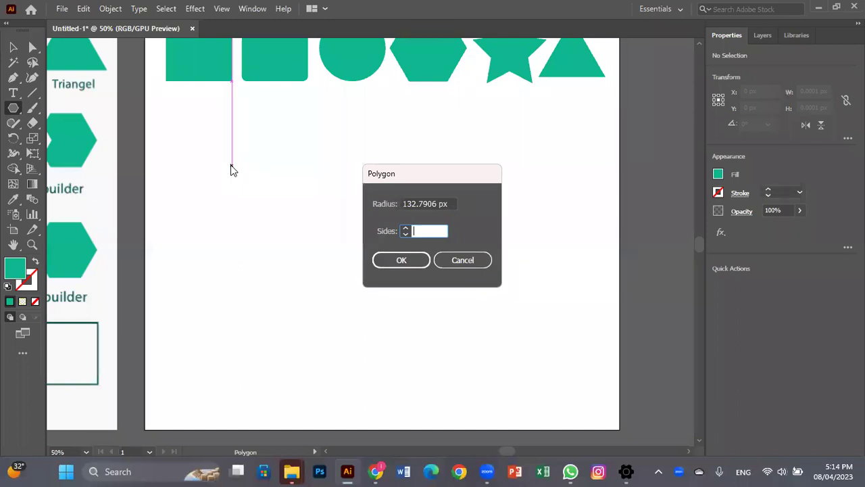
text(6)
click(399, 265)
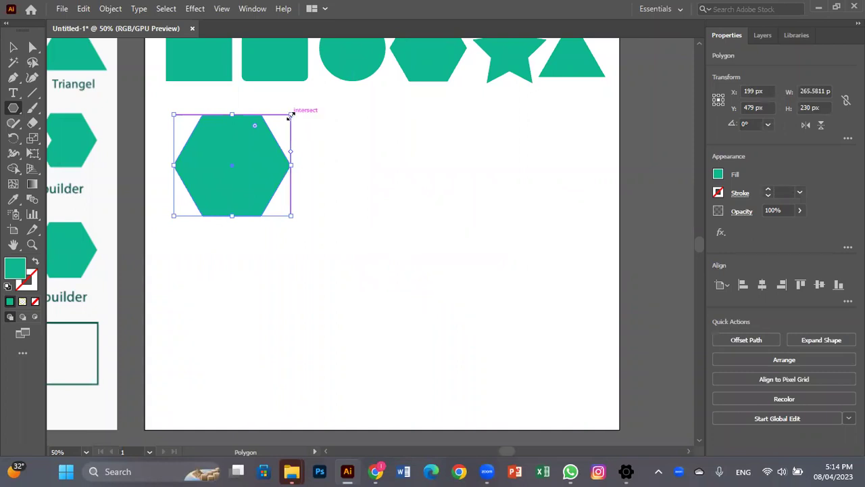
Scale the new hexagon proportionally to about one third of its size and place it just below the square, near the artboard's left edge.
drag(289, 115, 248, 184)
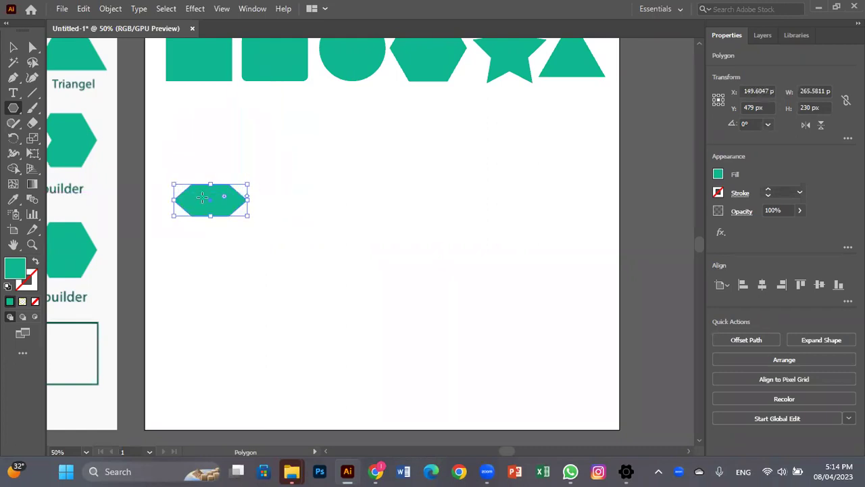
key(ctrl+z)
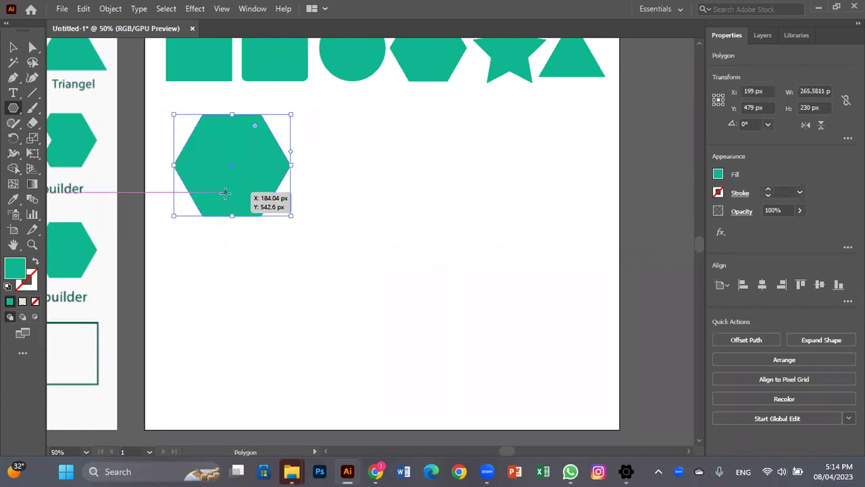
drag(290, 114, 189, 147)
click(14, 49)
click(230, 161)
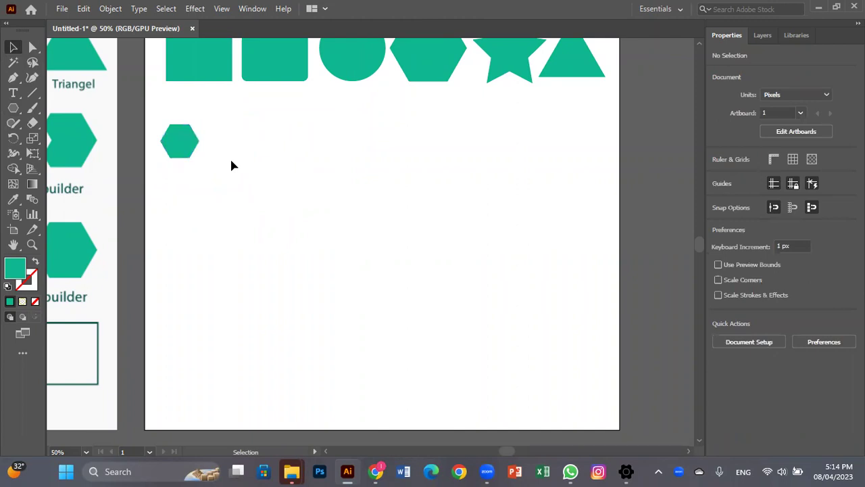
Duplicate the small hexagon directly beside the original, touching its right corner, and delete the copy.
click(181, 150)
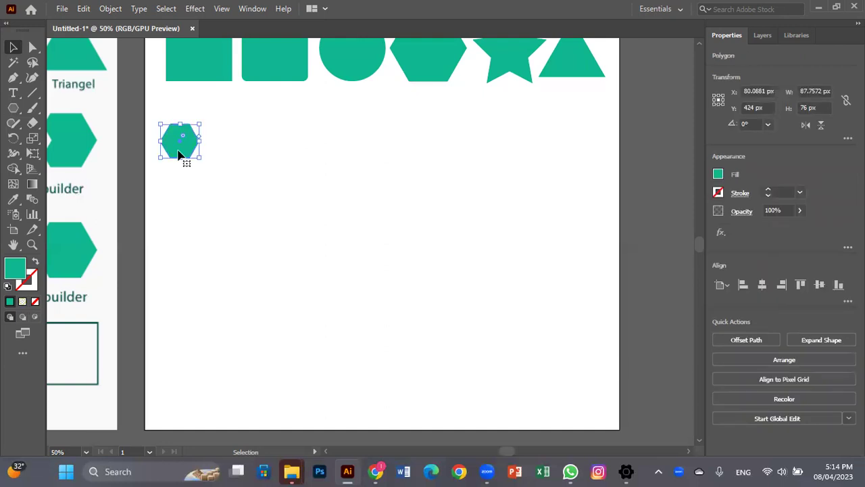
drag(179, 154, 219, 153)
click(196, 204)
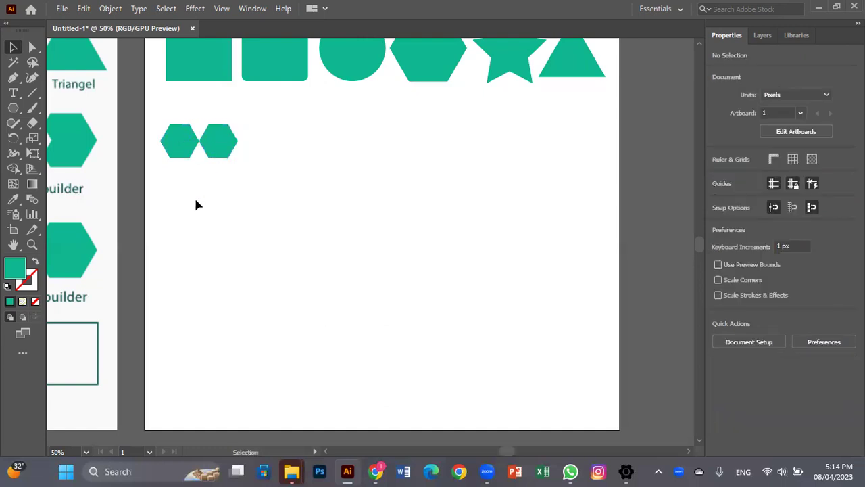
key(a)
key(v)
click(214, 150)
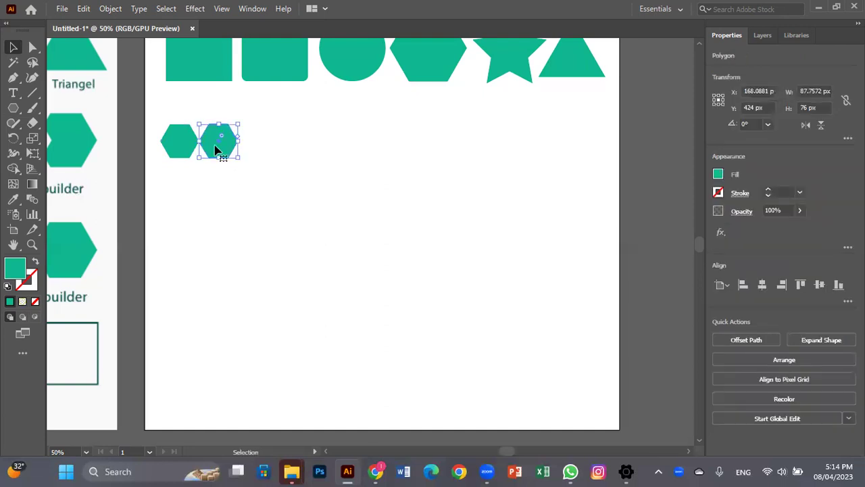
key(Delete)
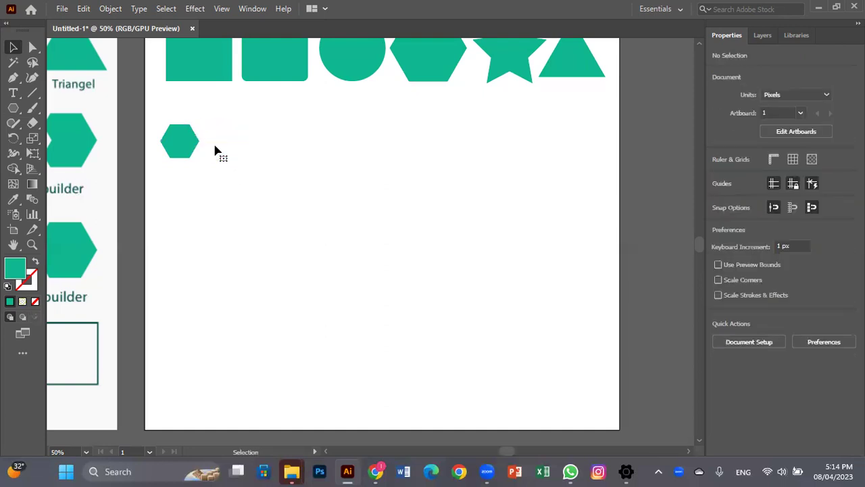
Copy the small hexagon corner to corner to its right and repeat the copy four times to make a row of six.
click(174, 142)
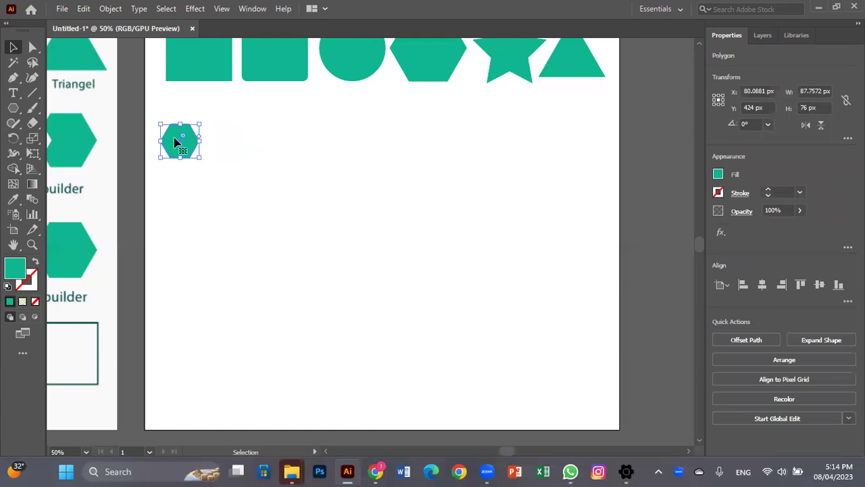
drag(174, 142, 212, 141)
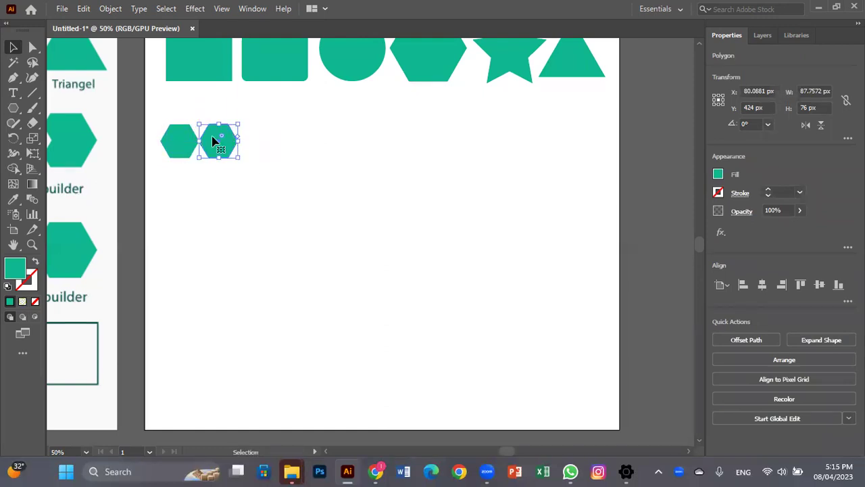
key(ctrl+d)
key(ctrl+d)
key(ctrl+d)
key(ctrl+d)
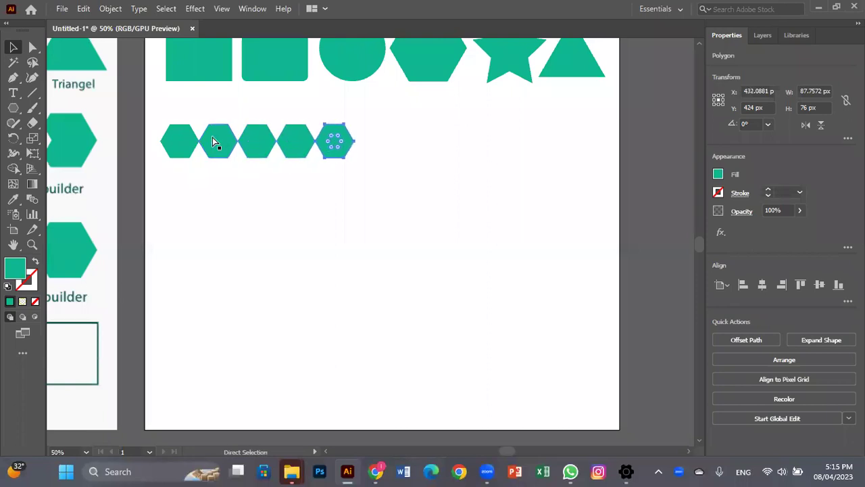
click(344, 184)
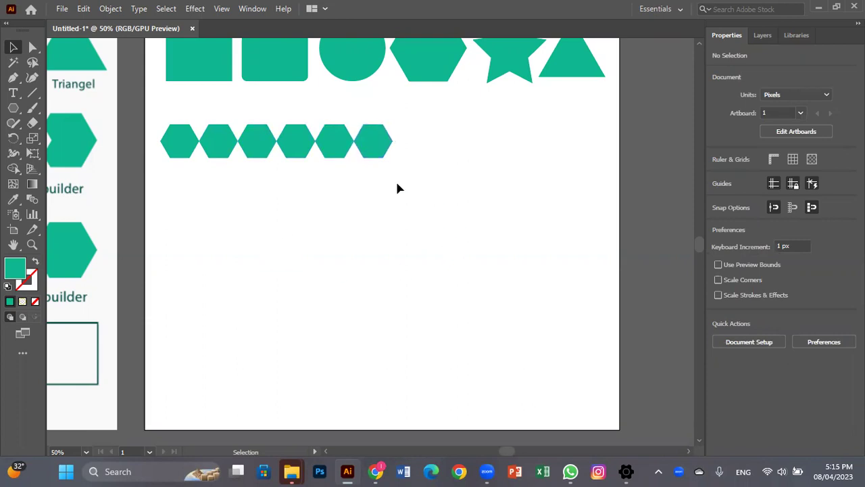
Extend the row to ten hexagons by copying the last one to the right and repeating the copy three times.
click(357, 140)
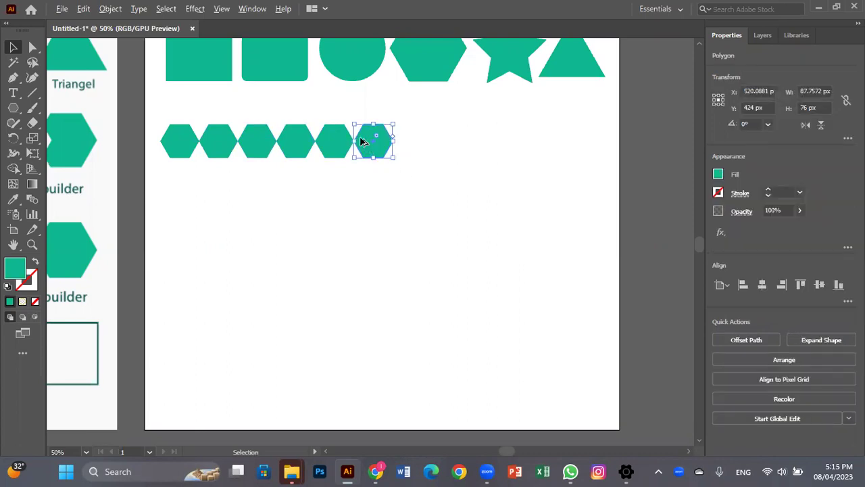
drag(367, 142, 406, 143)
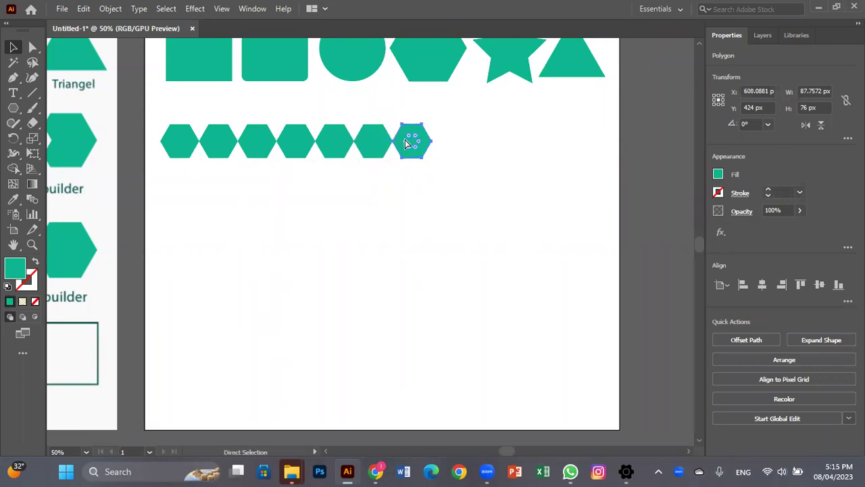
key(ctrl+d)
key(ctrl+d)
key(ctrl+d)
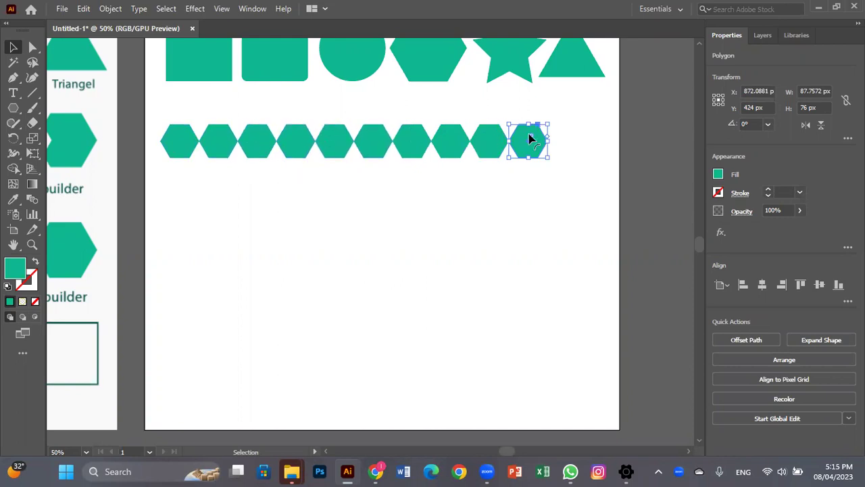
Delete the last five hexagons so the row holds five.
key(Delete)
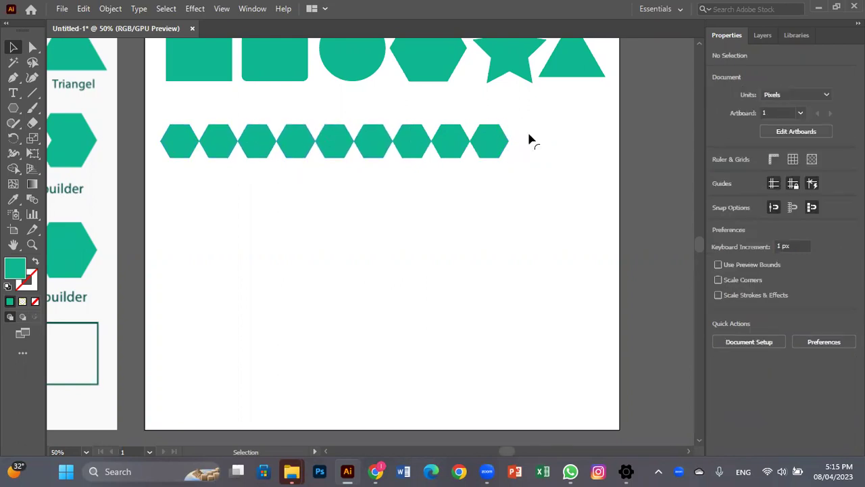
drag(521, 137, 386, 192)
key(Delete)
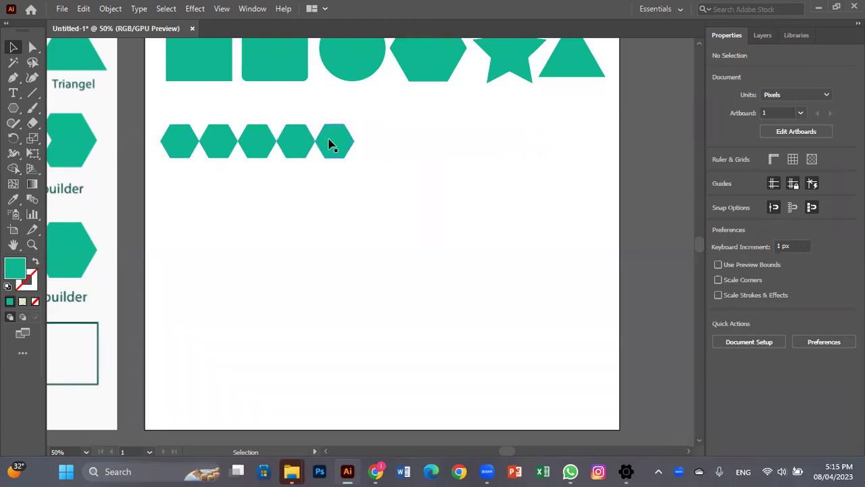
Duplicate the five-hexagon row downward into four touching rows, with the second and fourth shifted half a hexagon left.
drag(170, 121, 354, 177)
drag(334, 145, 334, 208)
key(ctrl+z)
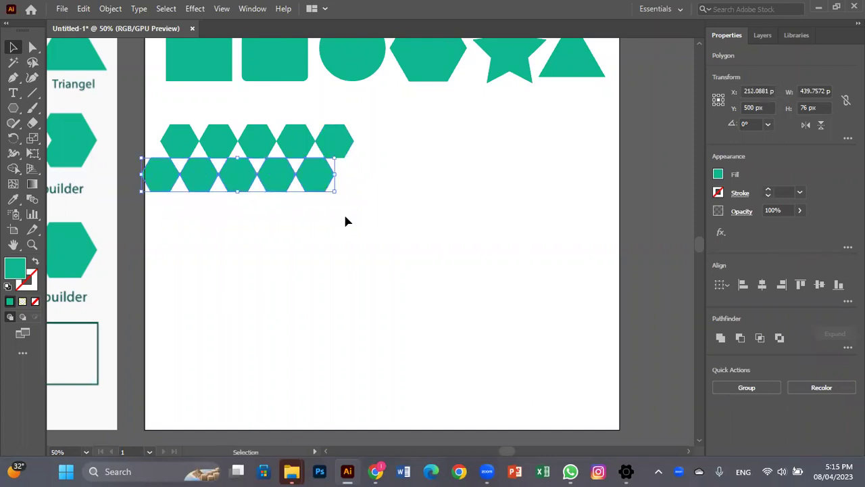
drag(322, 182, 319, 245)
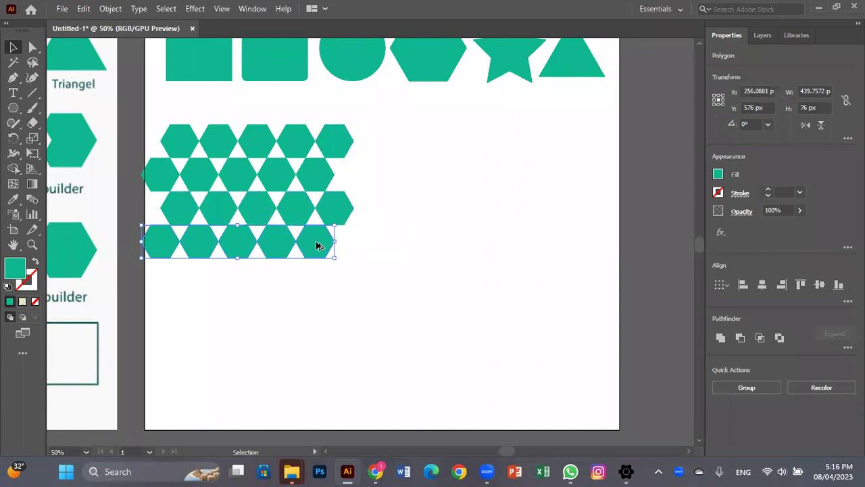
click(394, 250)
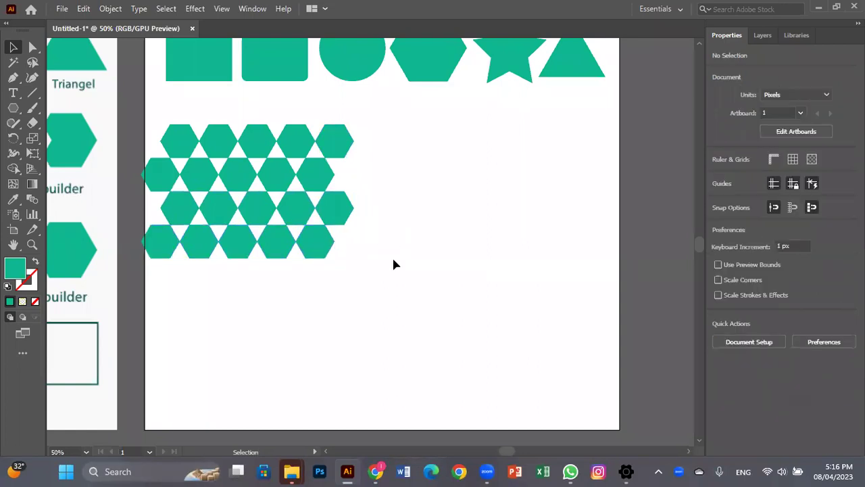
Duplicate two more hexagon rows below the fourth and delete the three hexagons at their left end.
drag(127, 241, 316, 317)
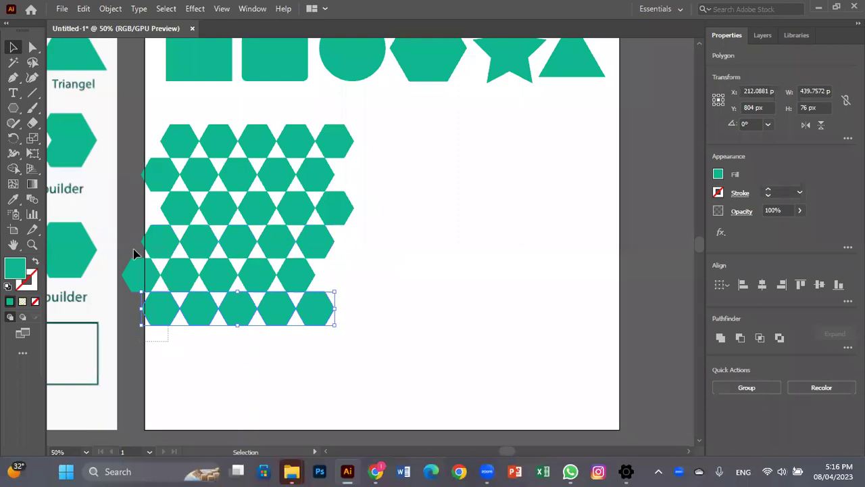
drag(123, 283, 177, 323)
key(Delete)
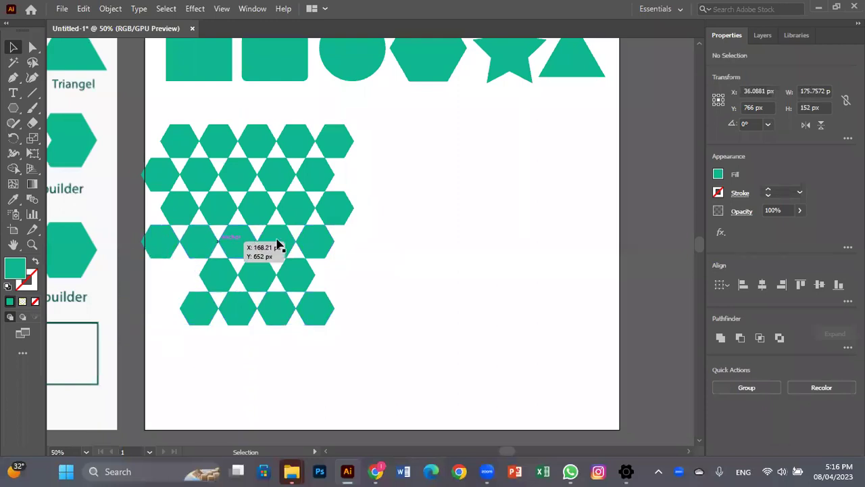
Delete the three lowest hexagon rows and add a fourth row of five hexagons aligned with the second row.
drag(360, 257, 176, 277)
drag(138, 299, 150, 329)
key(Delete)
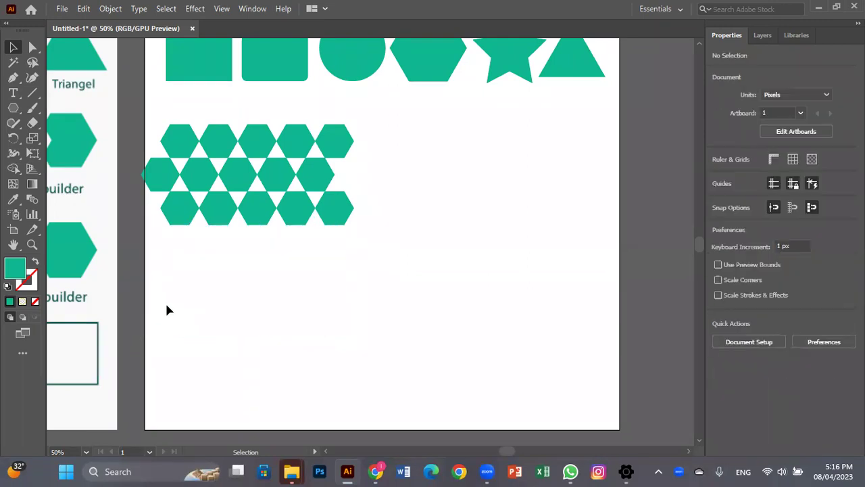
drag(151, 205, 326, 251)
click(385, 225)
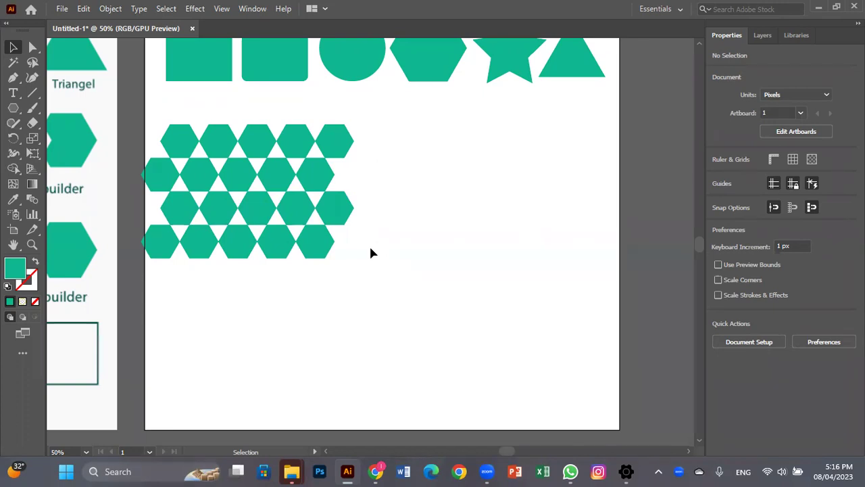
Recolor the second hexagon row dark green, sampling the rectangle outline in the reference image with the Eyedropper.
drag(125, 169, 367, 180)
click(11, 201)
click(97, 322)
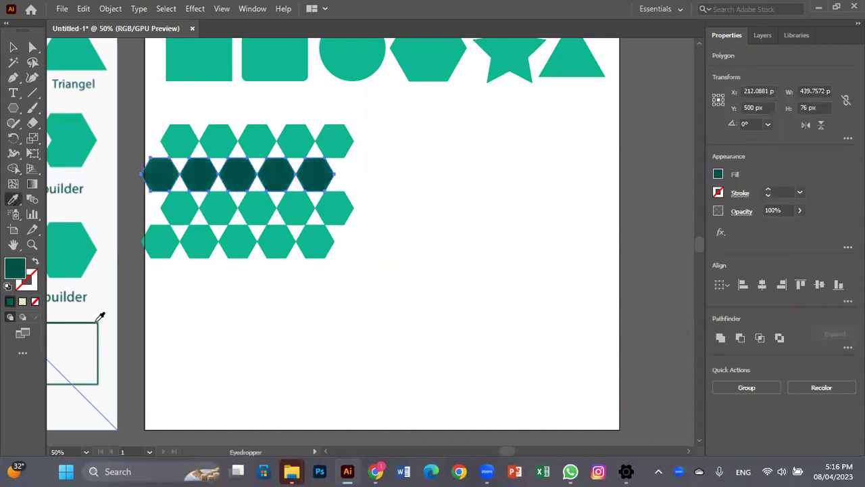
click(13, 46)
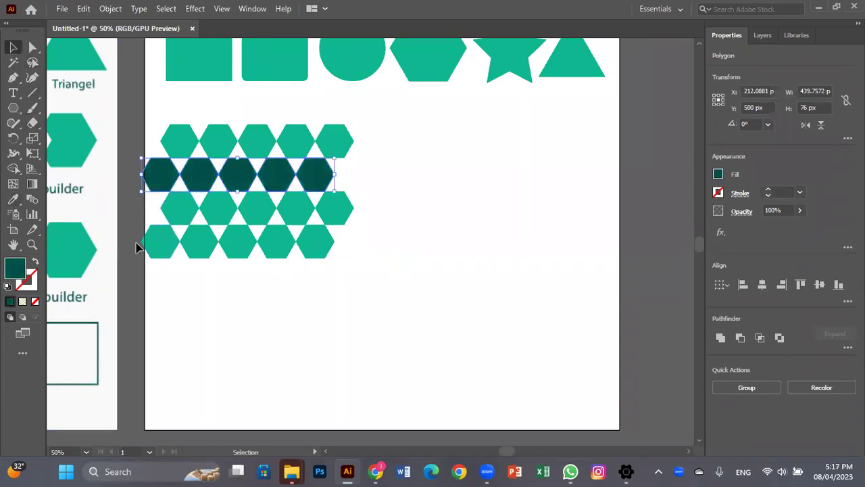
Recolor the fourth hexagon row with the dark green sampled from the second row.
drag(341, 254, 136, 228)
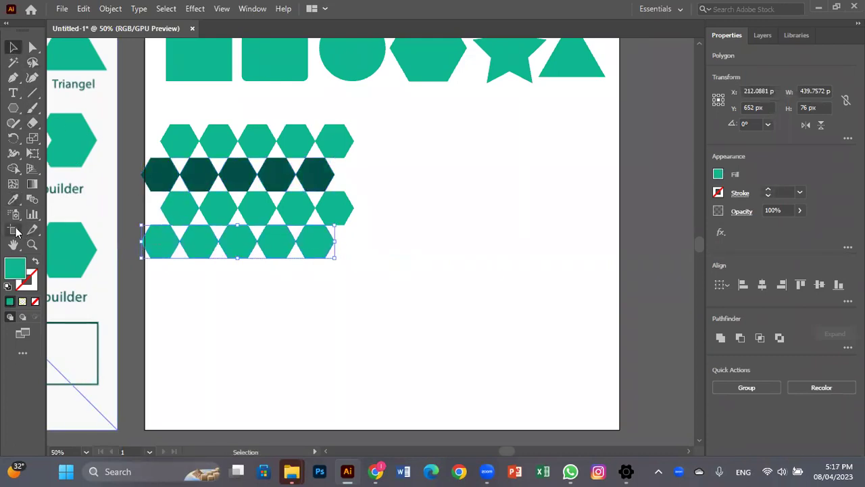
click(13, 200)
click(226, 169)
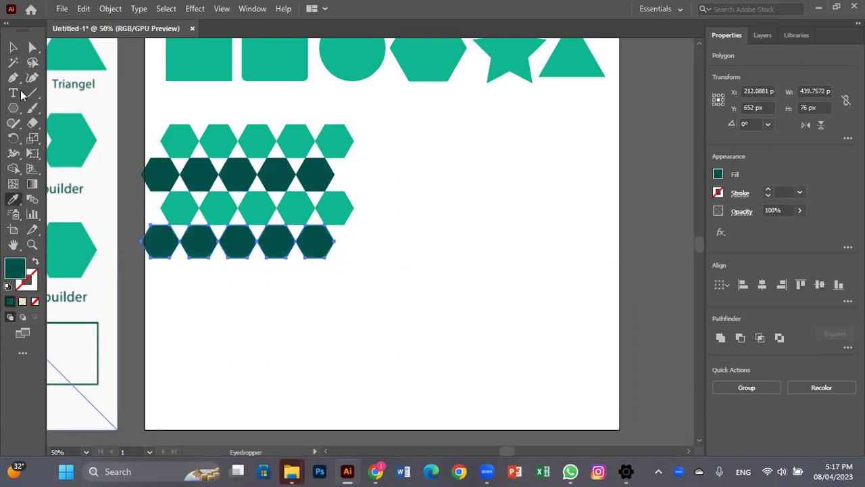
click(13, 46)
click(392, 177)
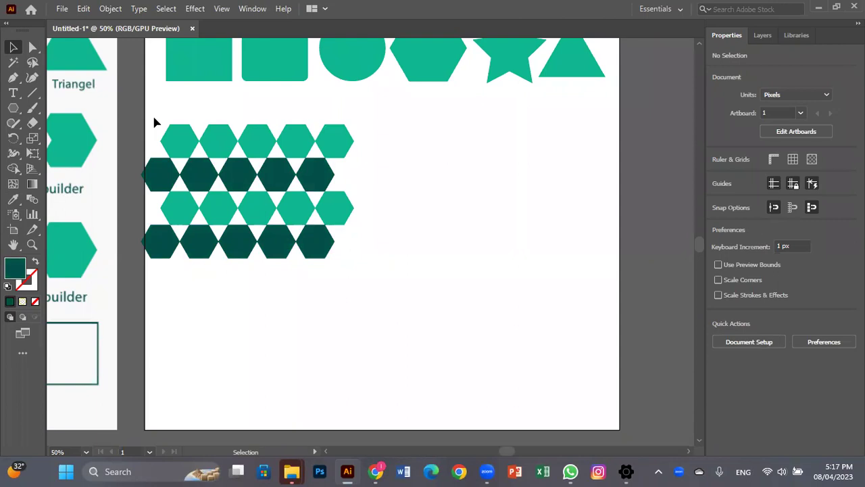
Group the four hexagon rows, try shifting the group slightly right, and undo both the move and the grouping.
drag(154, 122, 336, 283)
right_click(290, 220)
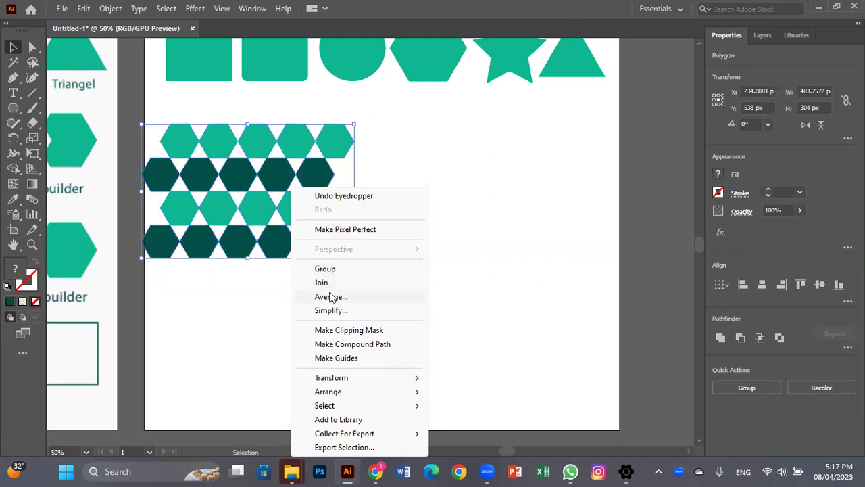
click(329, 268)
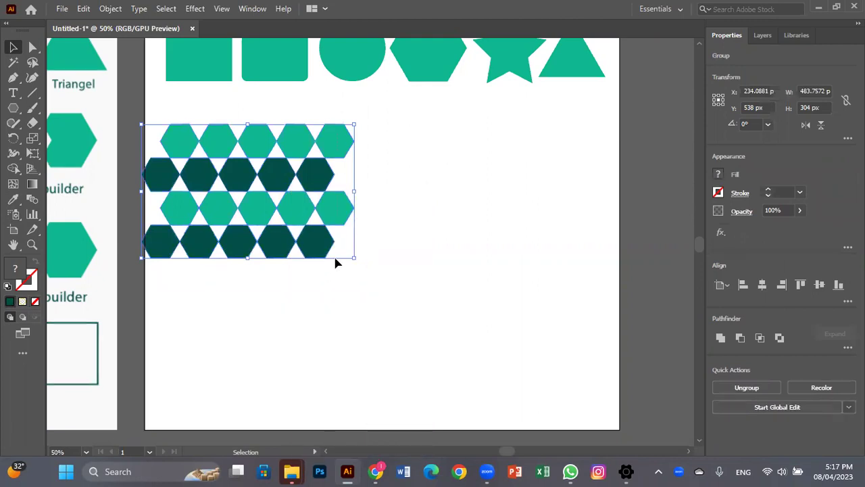
drag(318, 216, 340, 206)
key(ctrl)
key(ctrl+z)
key(ctrl+z)
key(ctrl+z)
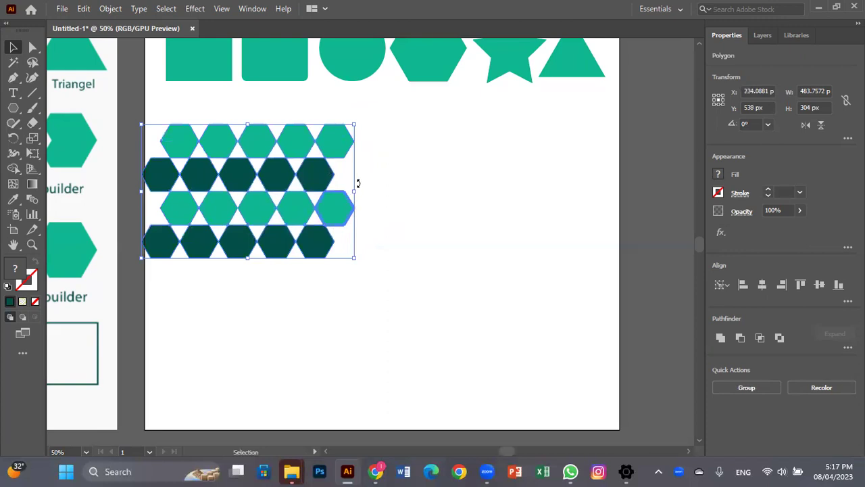
Shift the last hexagon of the third row to the right and undo the move.
click(357, 183)
click(340, 218)
click(295, 143)
drag(332, 200, 353, 207)
key(ctrl+z)
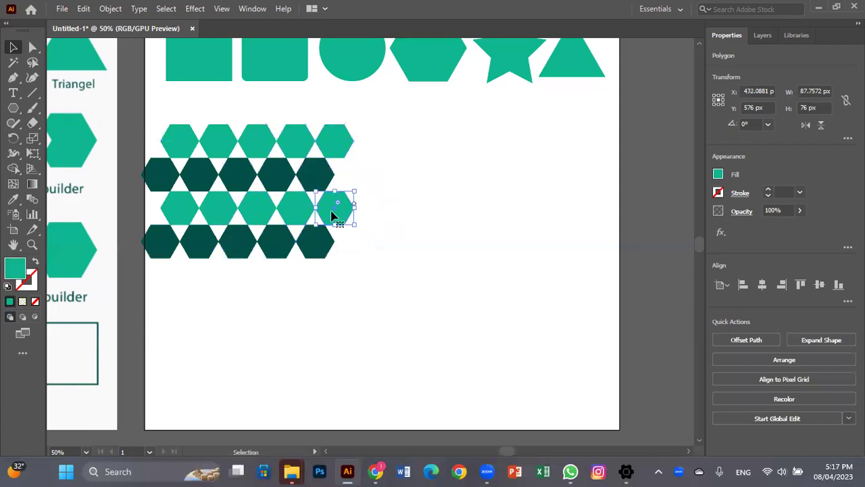
Select all four hexagon rows, group them into one object, and clear the selection.
drag(135, 100, 377, 289)
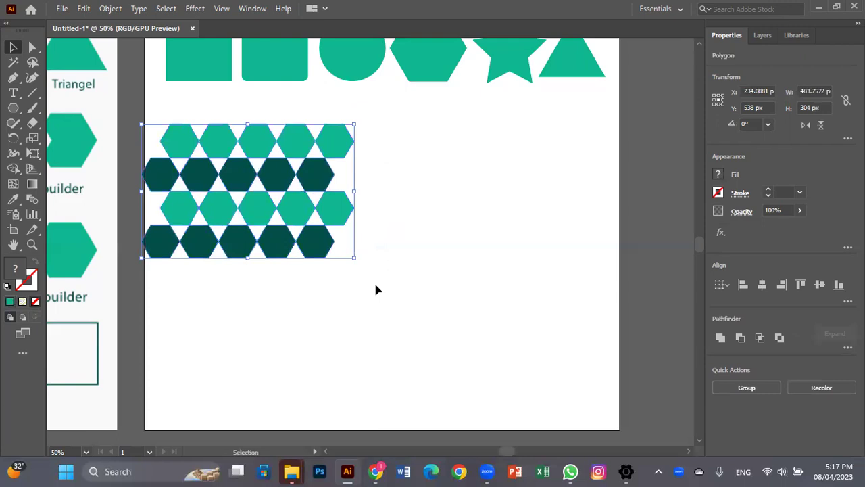
right_click(284, 207)
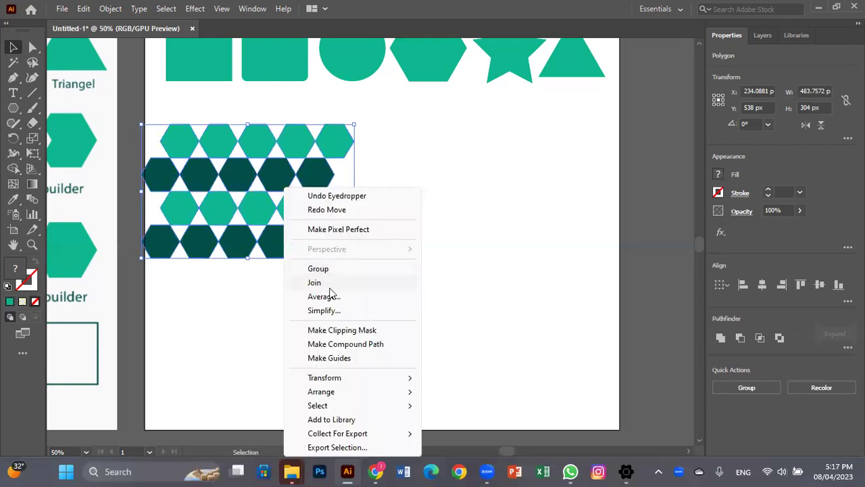
click(328, 269)
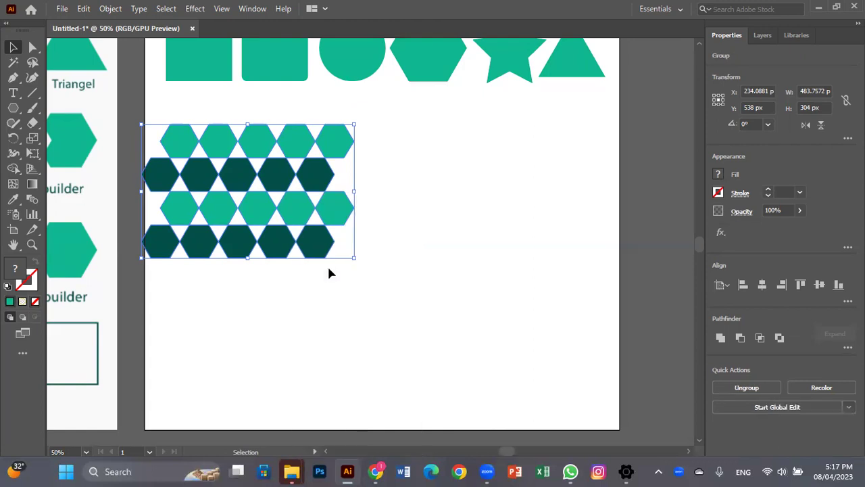
click(373, 287)
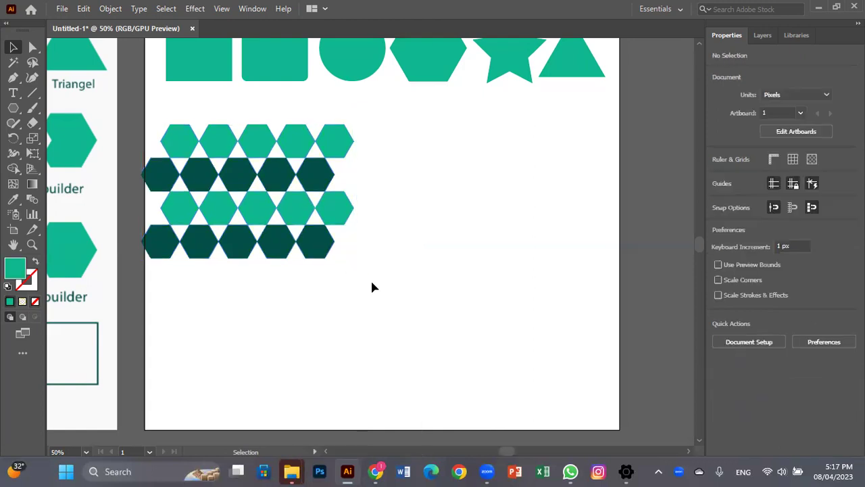
Ungroup the hexagon pattern back into individual hexagons.
right_click(218, 256)
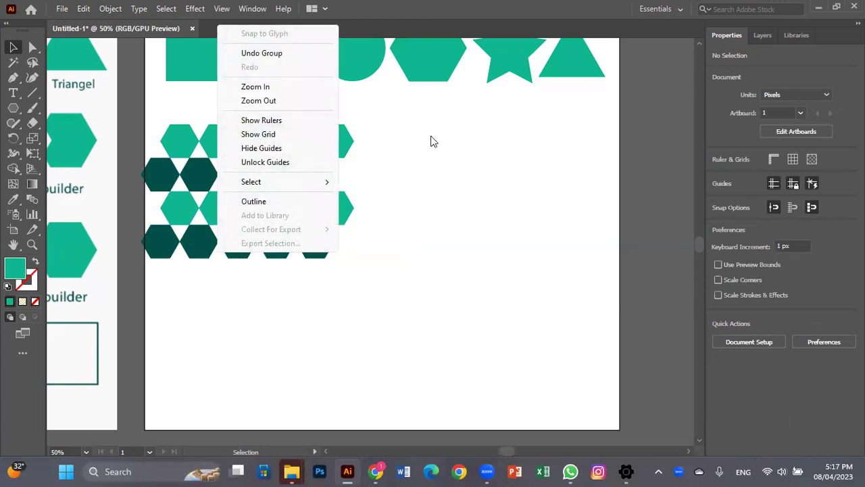
click(275, 142)
right_click(275, 142)
click(308, 247)
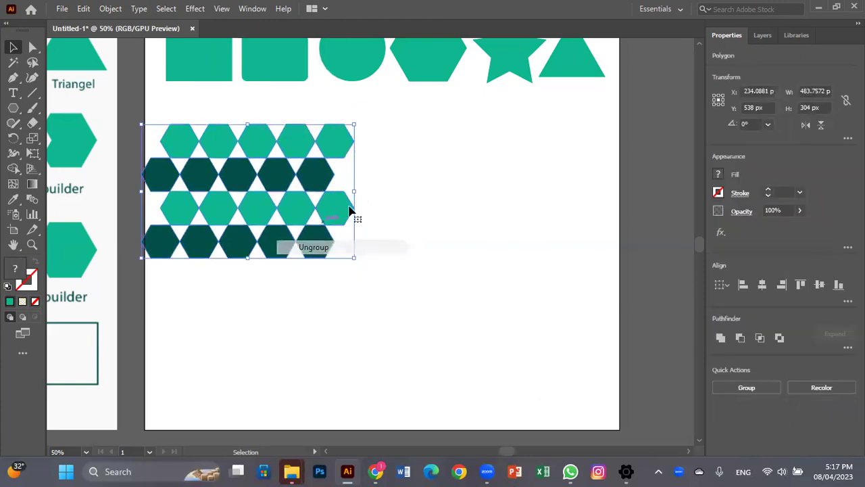
Try recolouring the top hexagon row with the dark green sampled from the reference sheet's rotated star, and undo the recolouring.
click(281, 150)
drag(159, 107, 357, 143)
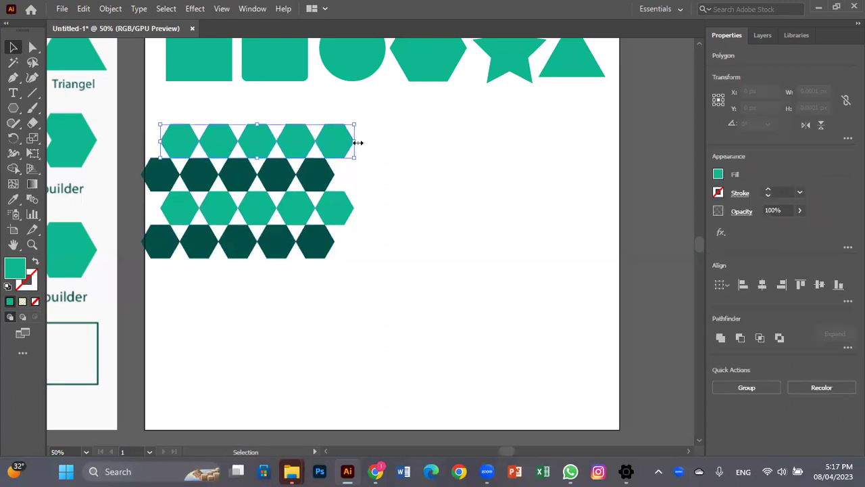
click(17, 201)
scroll(73, 183, left, 5)
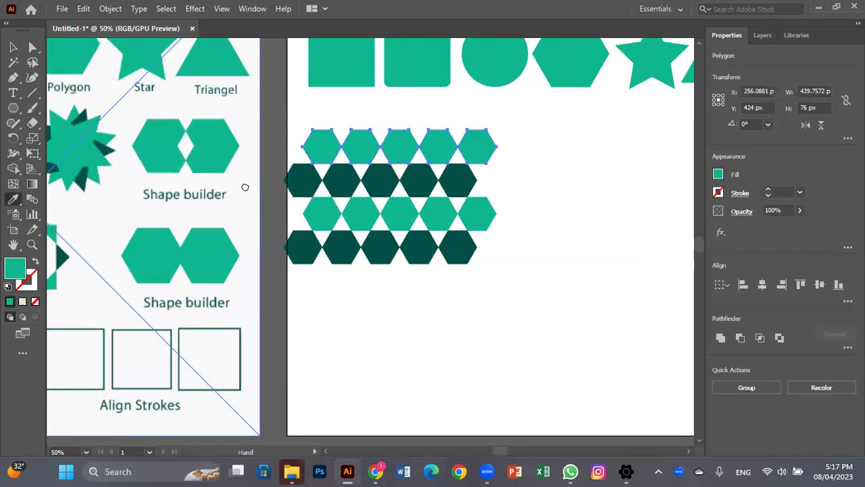
click(143, 139)
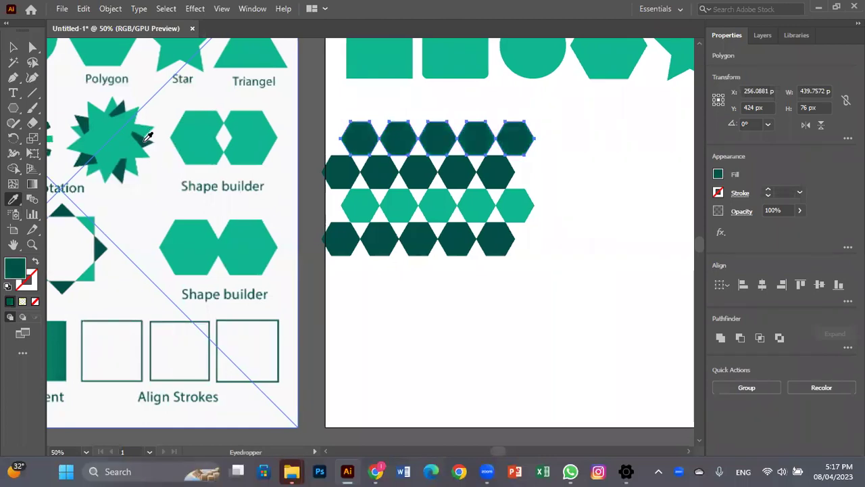
click(144, 139)
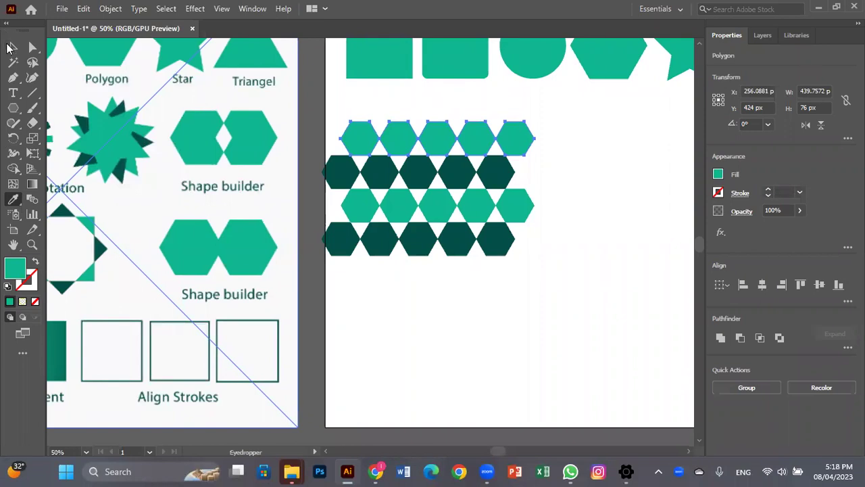
Select all four hexagon rows and group them into one object.
click(12, 47)
drag(336, 101, 517, 269)
right_click(489, 251)
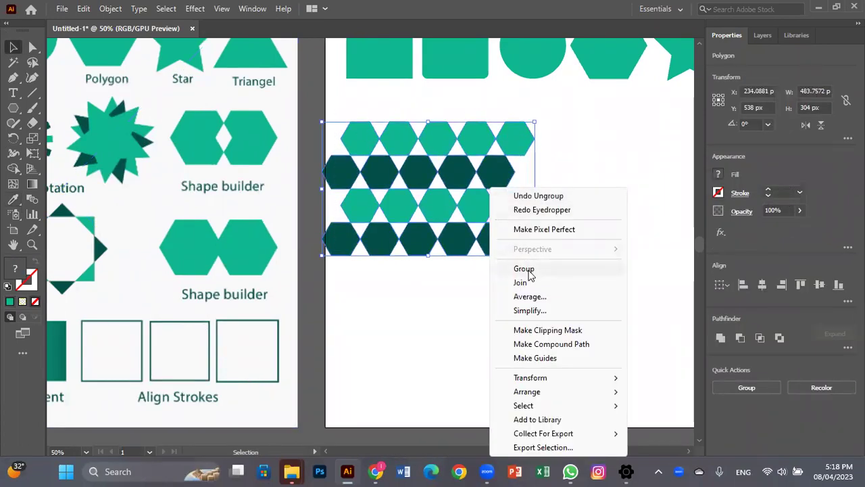
click(523, 269)
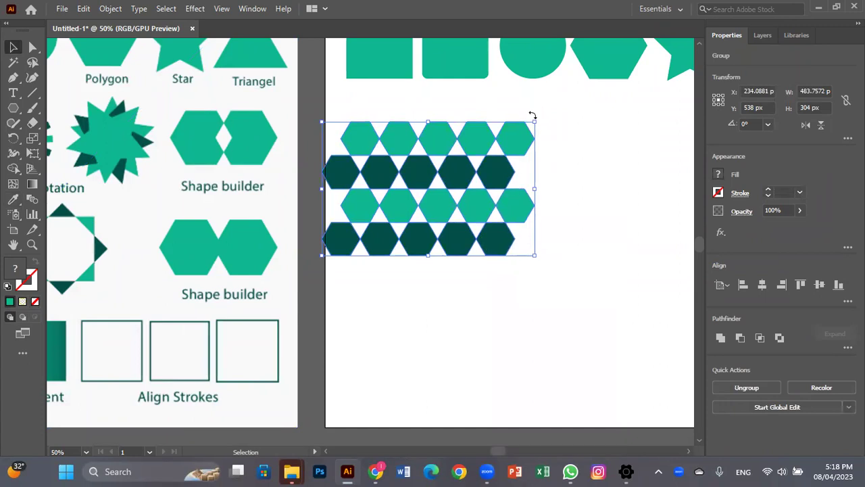
Scale the hexagon group down proportionally to about 302 x 190 px and place it below the square and rounded square.
drag(534, 123, 455, 170)
drag(404, 219, 429, 160)
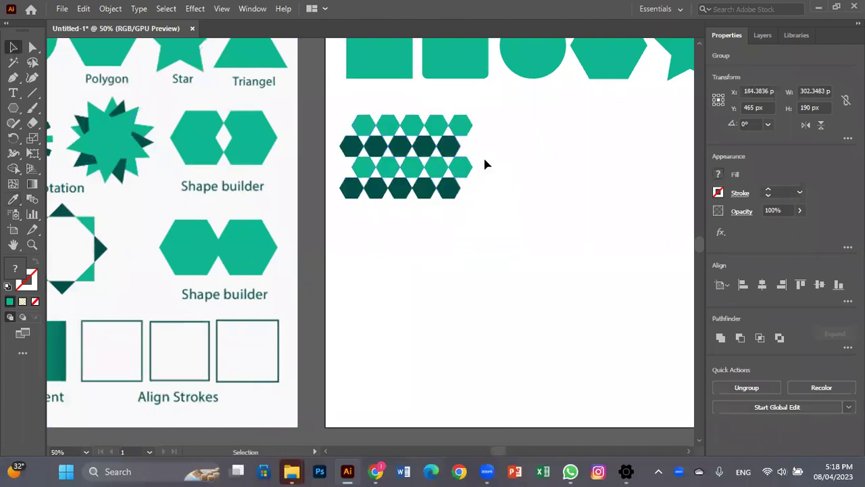
click(490, 177)
Draw a narrow vertical rectangle about 12 x 190 px beside the hexagon pattern, matching the pattern's height.
drag(521, 202, 322, 237)
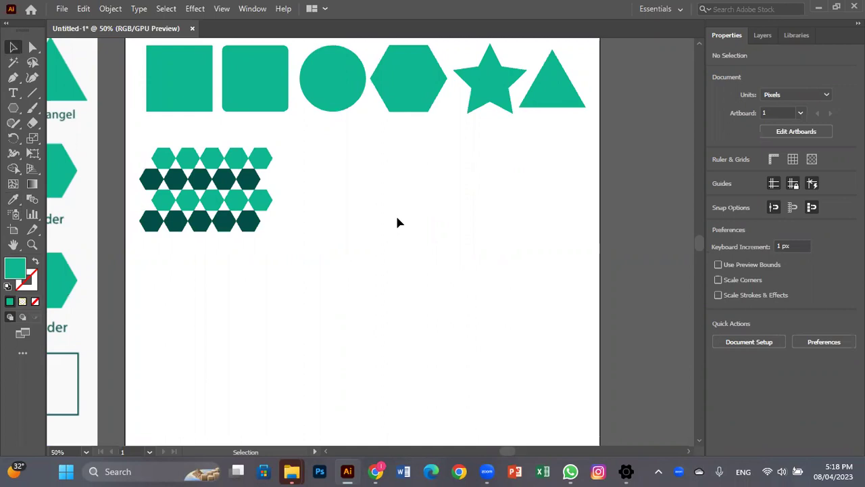
click(12, 112)
click(68, 108)
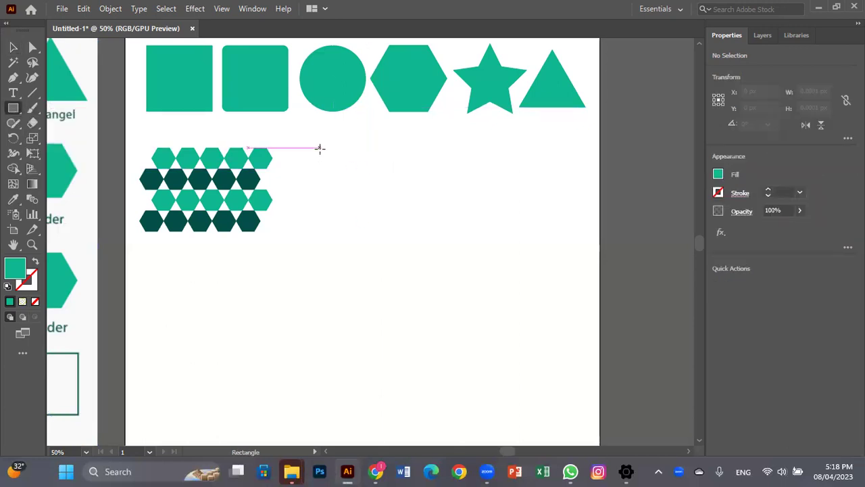
drag(321, 148, 325, 231)
Create a copy of the narrow rectangle rotated by 23° about its centre.
key(ctrl+plus)
key(ctrl+plus)
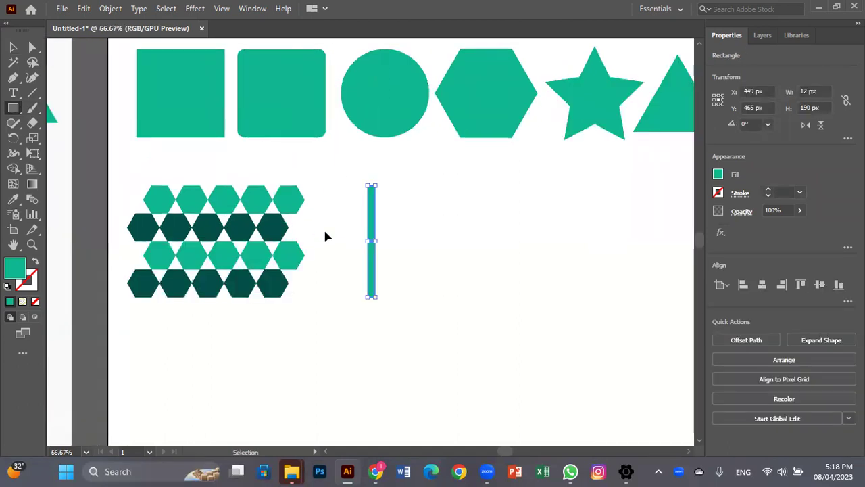
drag(315, 243, 240, 187)
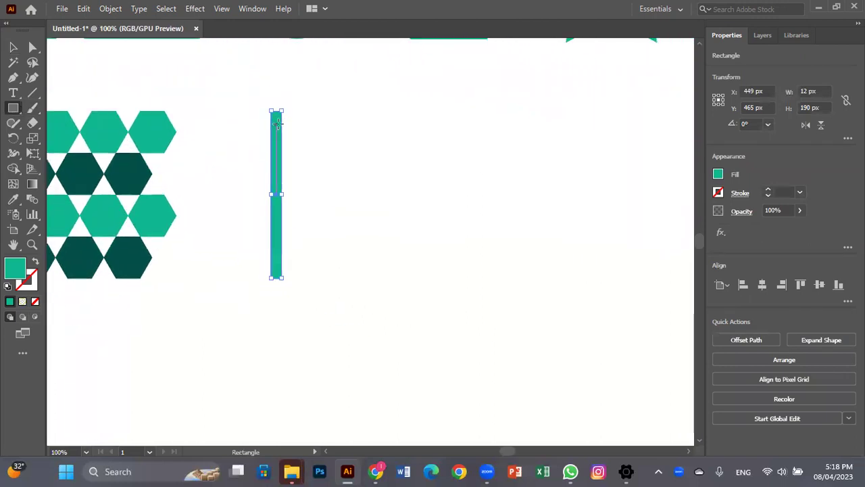
right_click(278, 126)
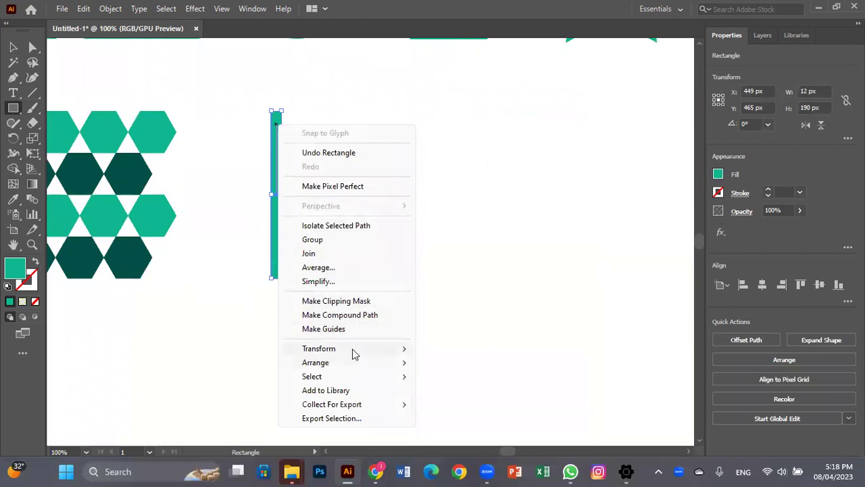
mouse_move(353, 353)
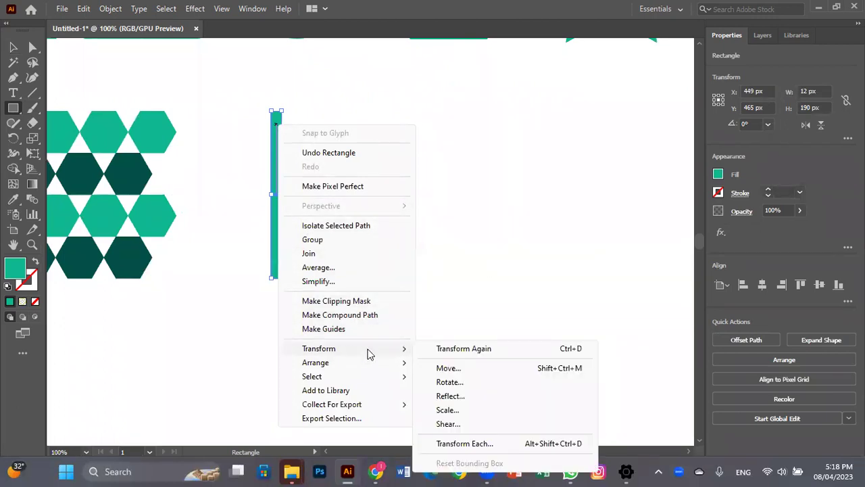
click(448, 383)
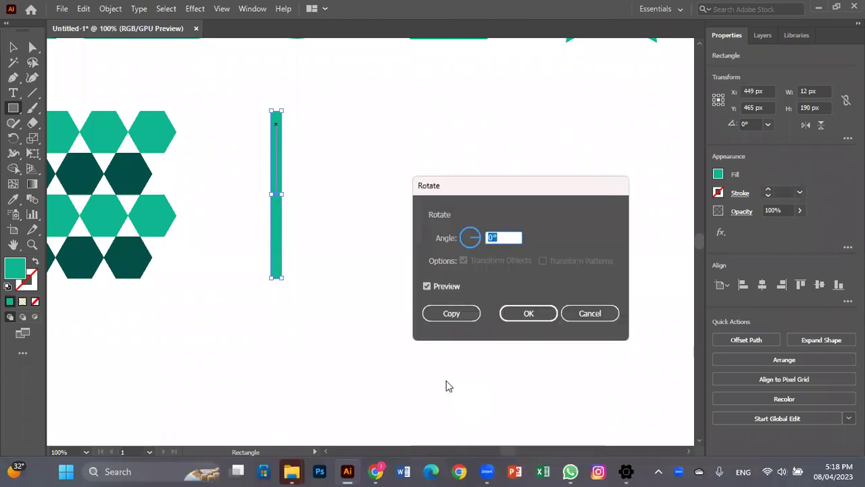
text(23)
click(427, 287)
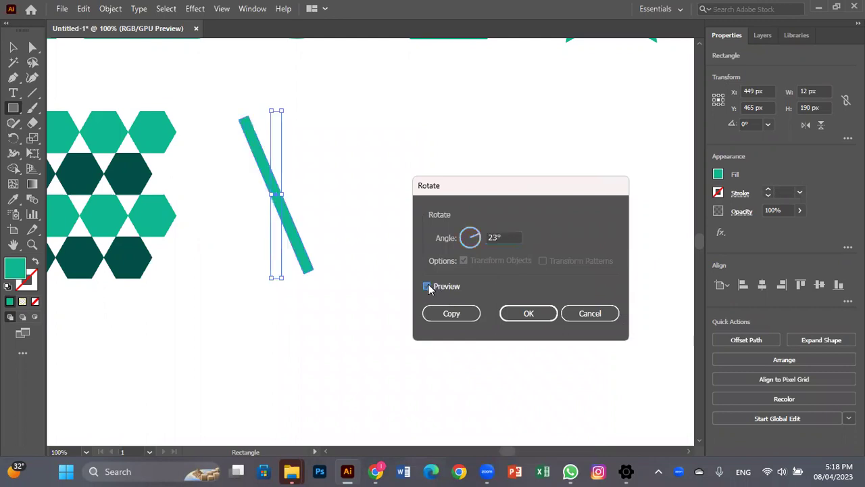
click(429, 287)
click(463, 315)
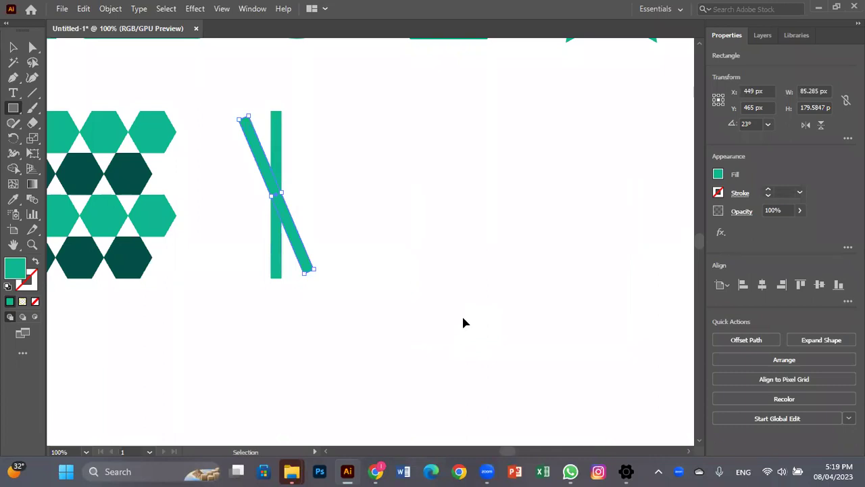
Repeat the rotated copy six more times to complete a starburst of bars, and clear the selection.
key(ctrl+d)
key(ctrl+d)
key(ctrl+d)
key(ctrl+d)
key(ctrl+d)
key(ctrl+d)
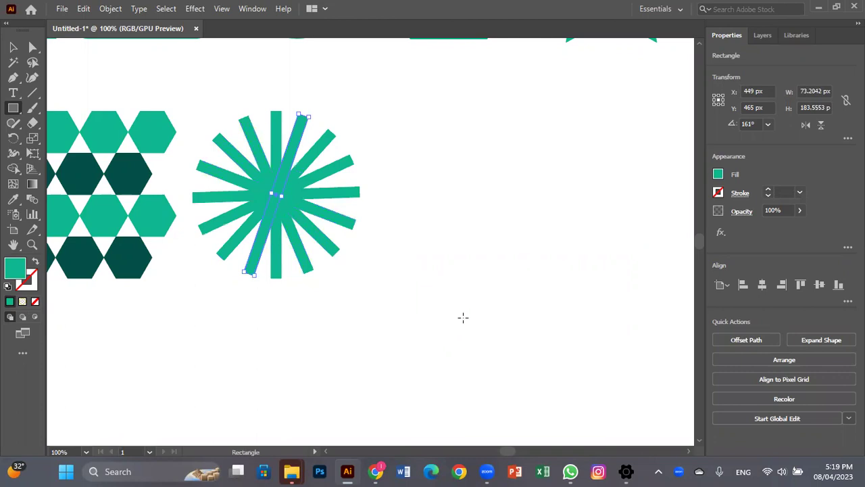
click(12, 47)
click(212, 68)
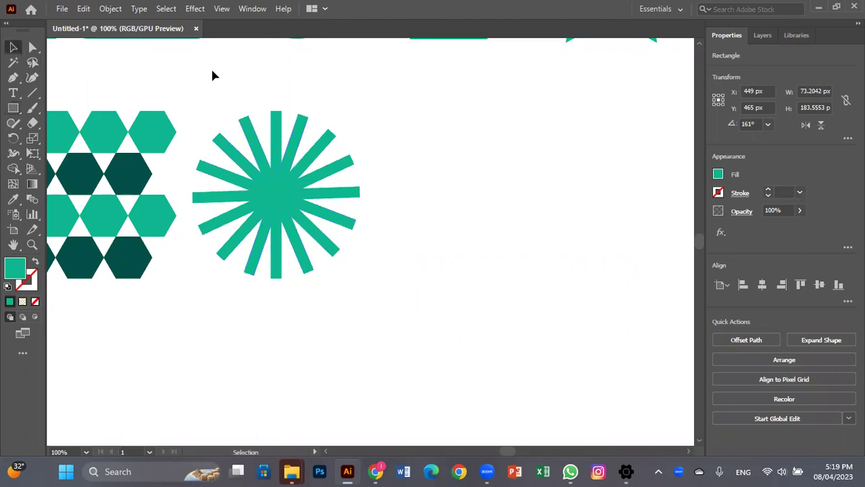
Compare the starburst with the reference sheet, and delete every second bar, starting with the vertical one.
key(ctrl+minus)
key(ctrl+minus)
key(ctrl+minus)
scroll(338, 158, left, 3)
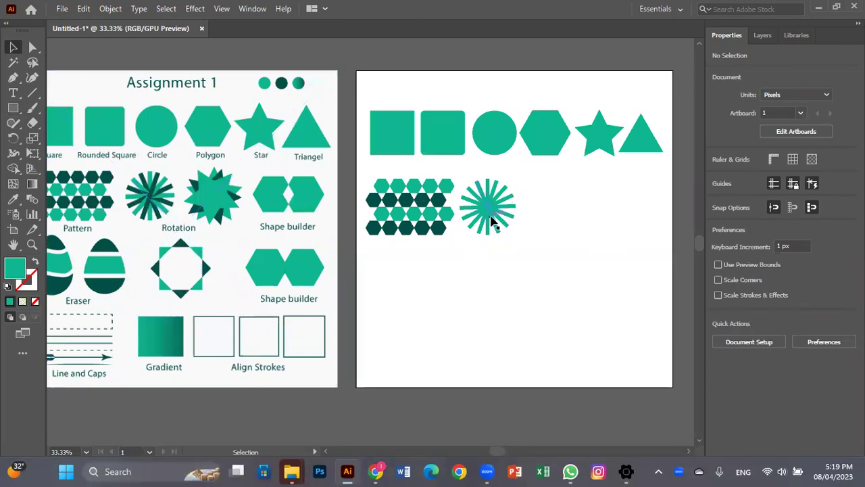
key(ctrl+1)
drag(357, 230, 52, 280)
click(286, 126)
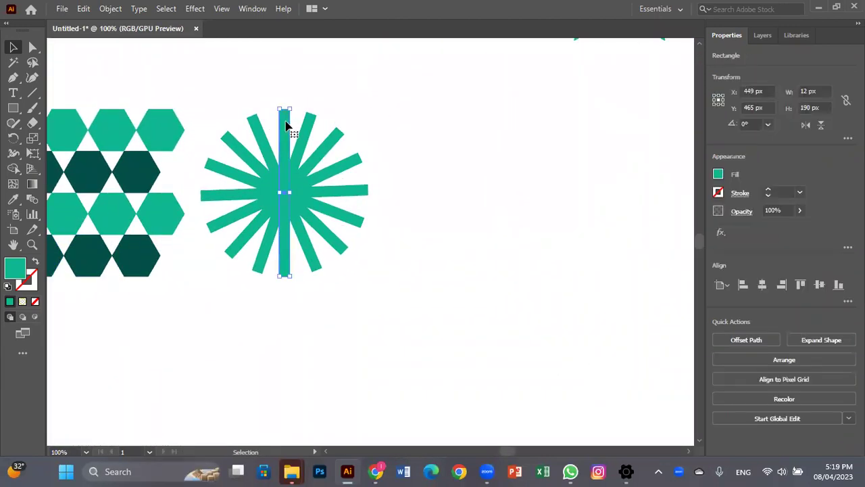
shift+click(341, 131)
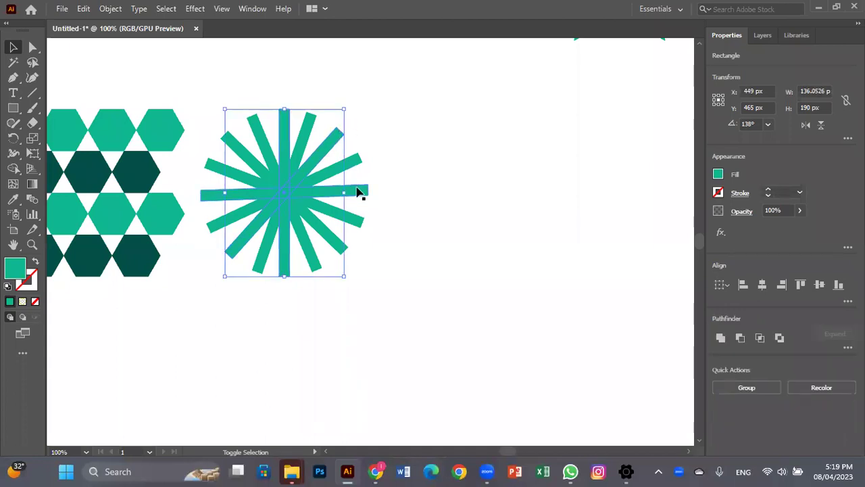
shift+click(358, 192)
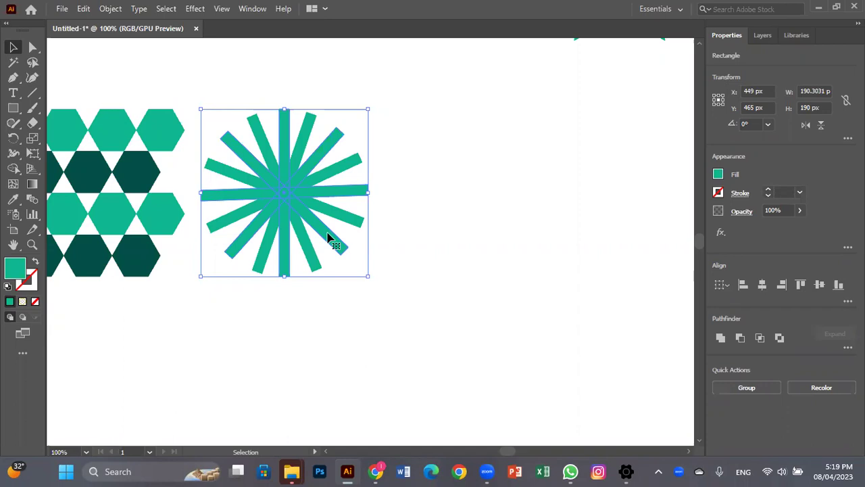
key(Delete)
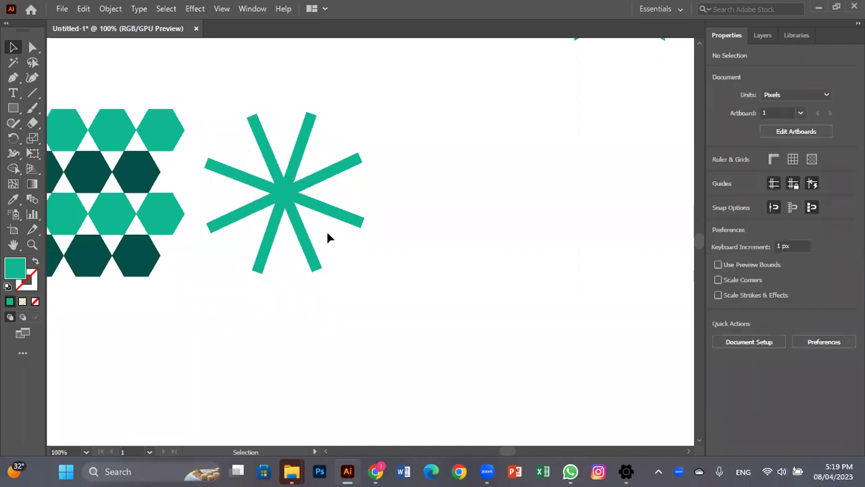
Delete the remaining starburst bars and draw a thinner vertical rectangle about 9 x 159 px in their place.
drag(237, 101, 314, 251)
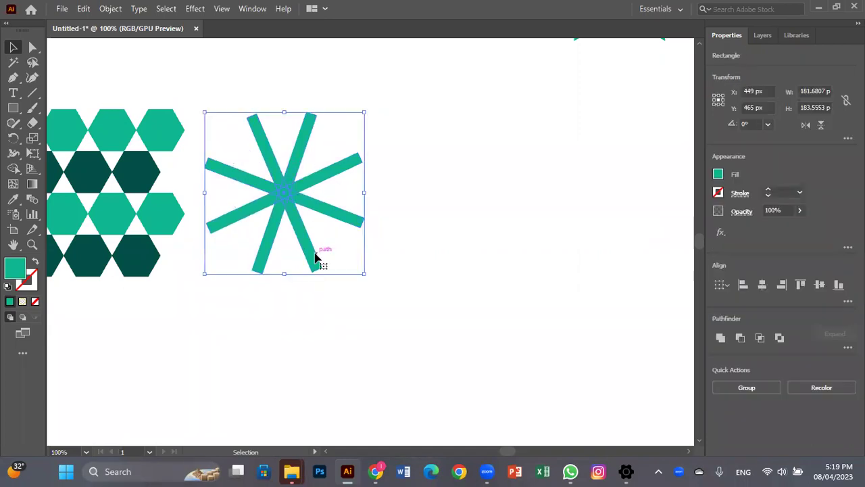
key(Delete)
click(13, 107)
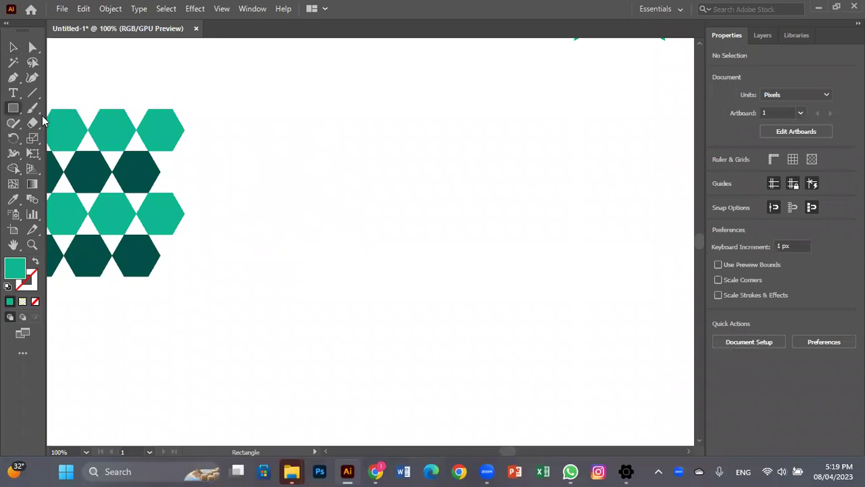
drag(282, 108, 289, 248)
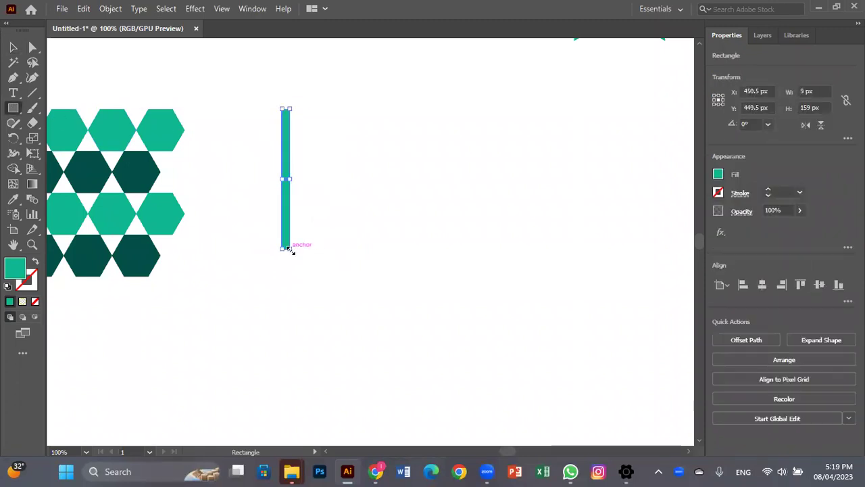
Create a copy of the thin rectangle rotated by 23° about its centre.
right_click(286, 133)
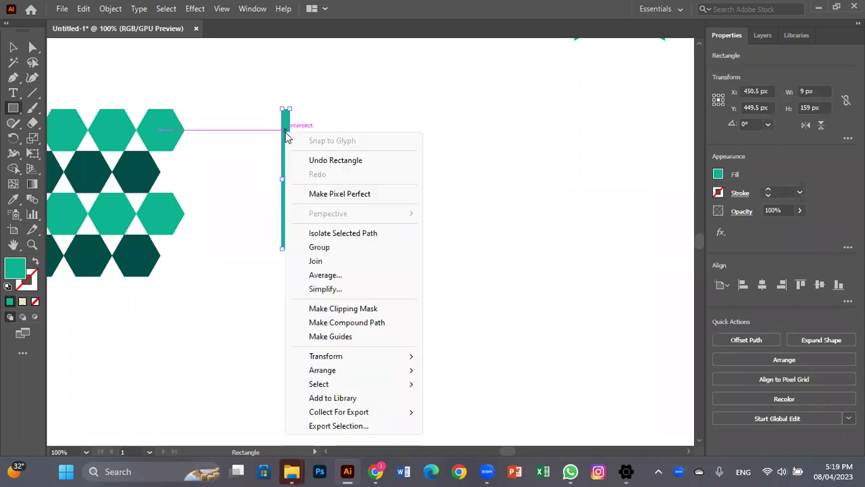
mouse_move(336, 362)
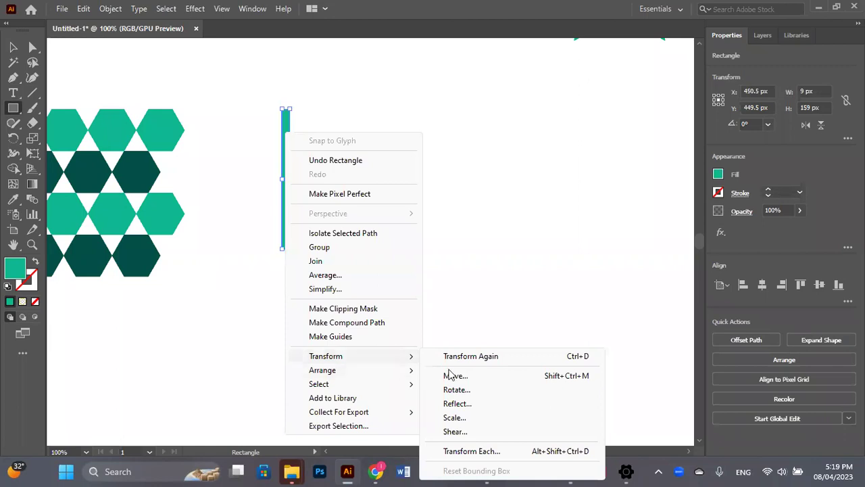
click(459, 394)
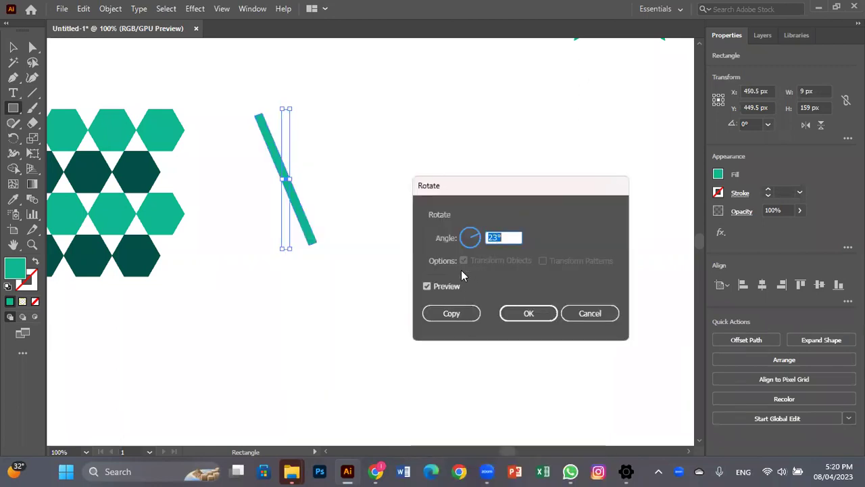
click(451, 313)
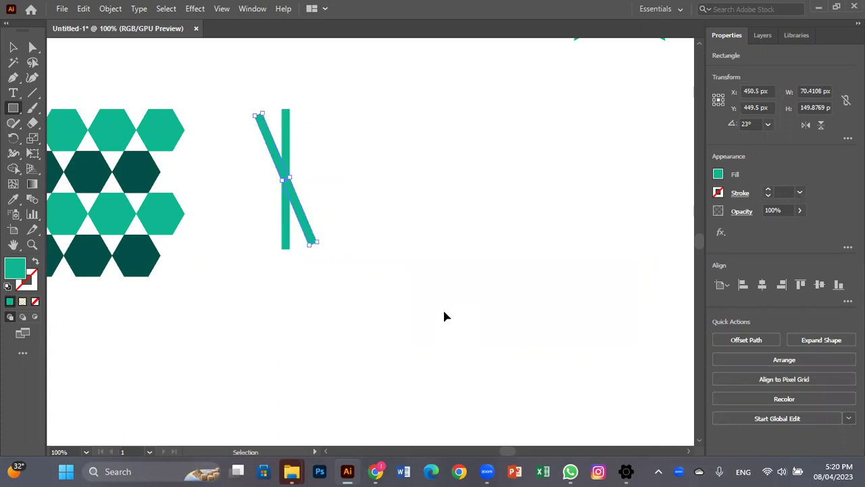
Repeat the 23° rotated copy until eight thin bars form a full starburst, and clear the selection.
key(ctrl+d)
key(ctrl+d)
key(ctrl+d)
key(ctrl+d)
key(ctrl+d)
key(ctrl+d)
key(ctrl+d)
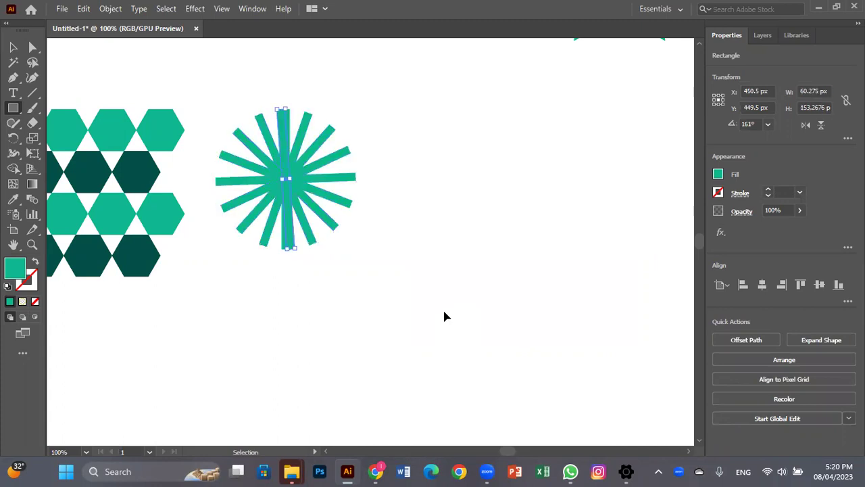
key(ctrl+d)
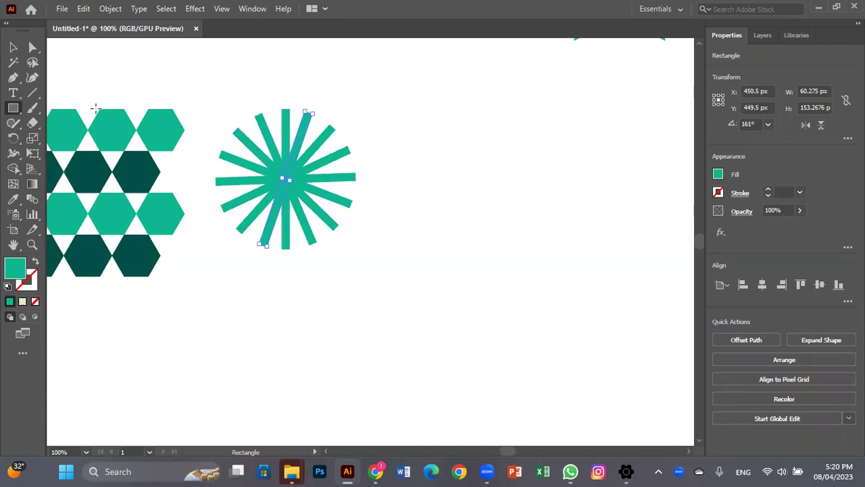
click(12, 47)
click(366, 86)
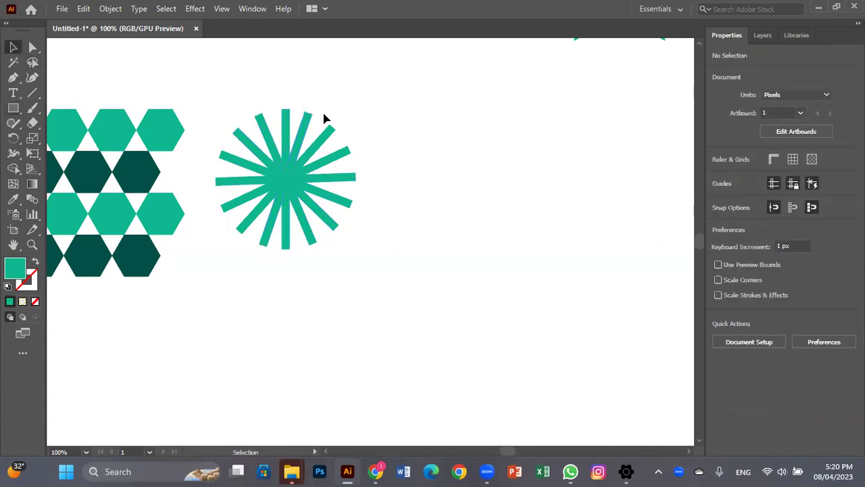
Recolour every second starburst bar, starting with the vertical one, with the dark green sampled from a hexagon, and clear the selection.
click(286, 120)
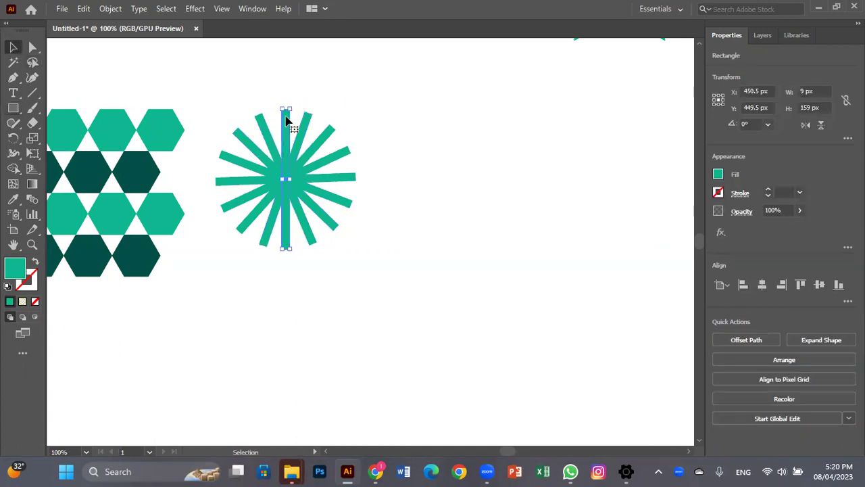
shift+click(325, 139)
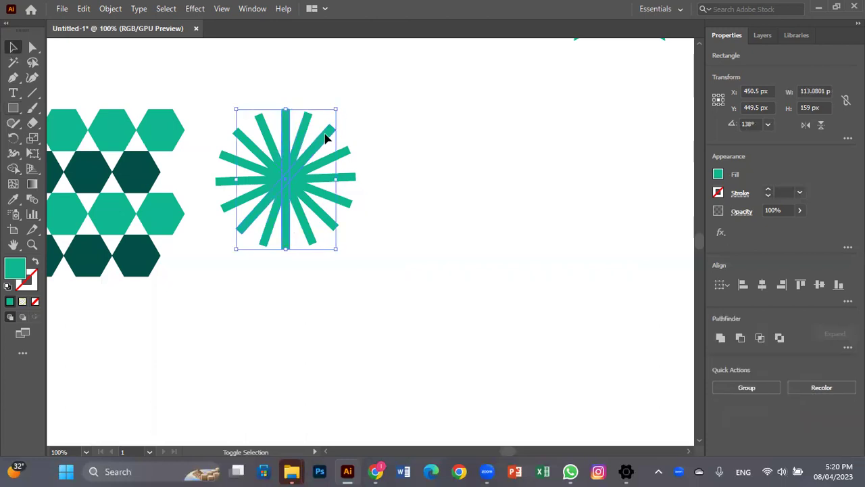
shift+click(323, 177)
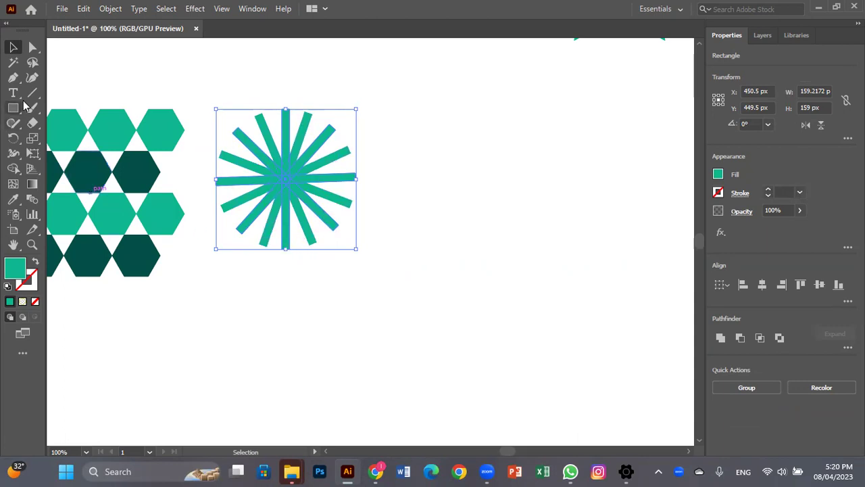
click(13, 199)
click(139, 178)
click(13, 46)
click(340, 132)
click(341, 135)
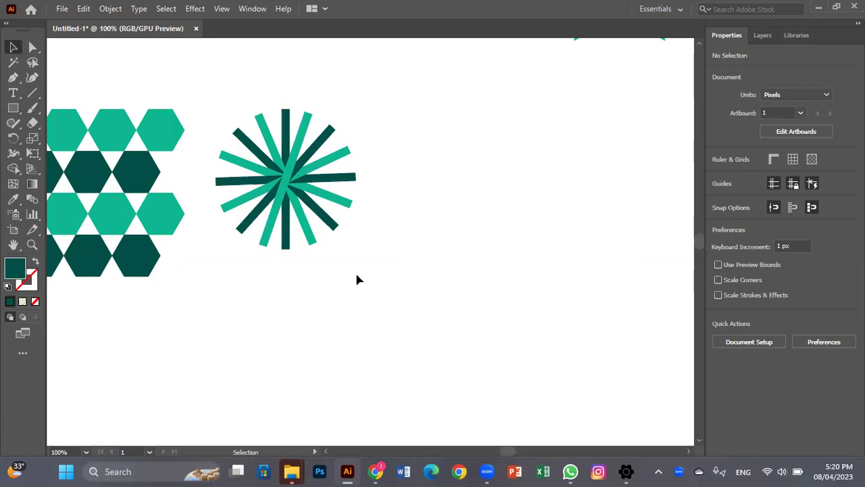
Draw a dark green five-pointed star about 136 x 129 px and place it beside the starburst.
click(15, 109)
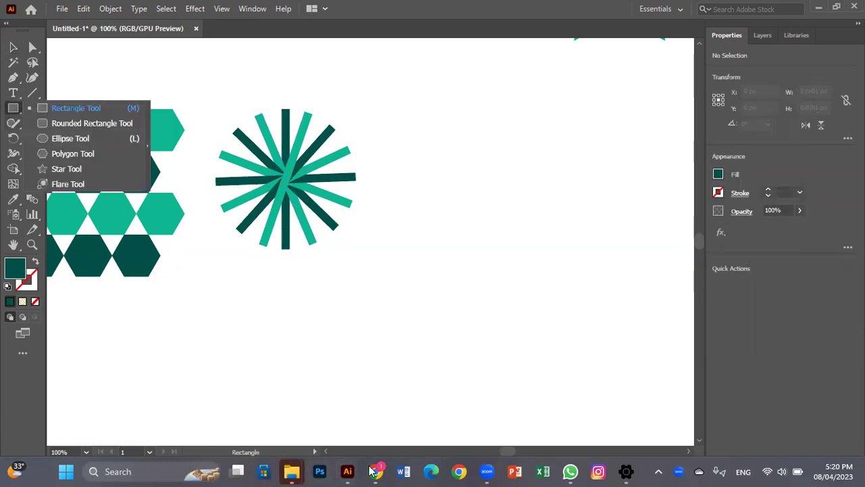
key(Escape)
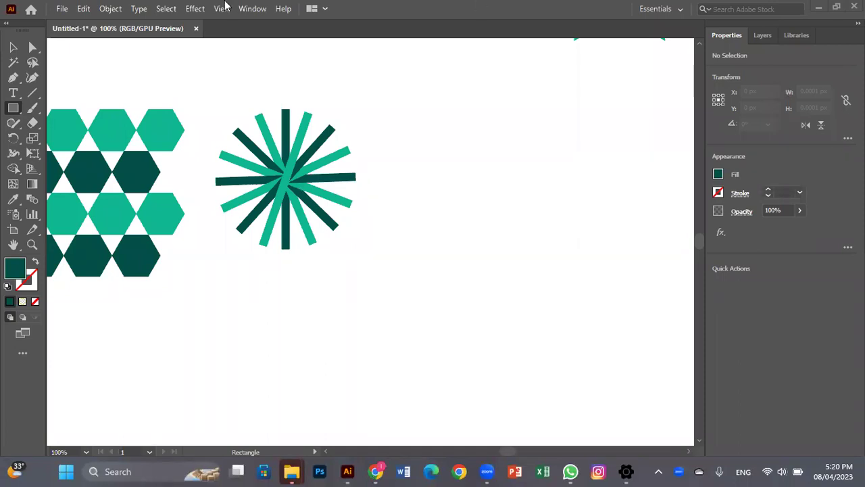
drag(8, 110, 71, 170)
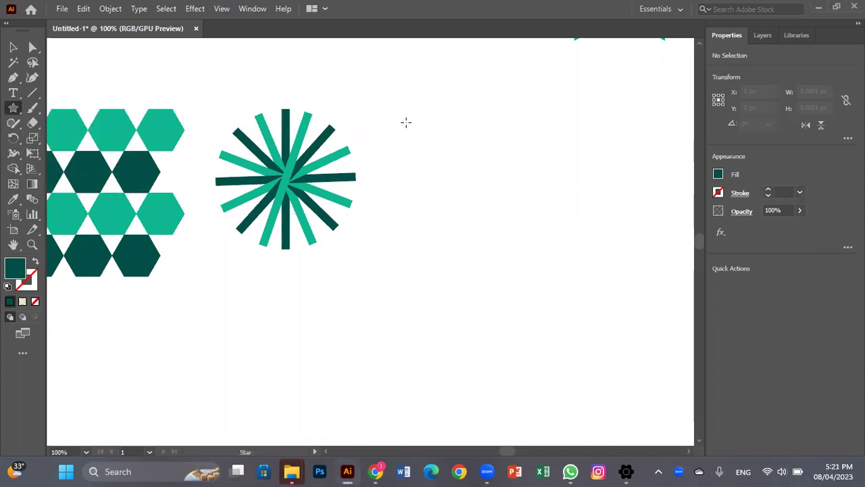
mouse_move(410, 119)
mouse_down()
mouse_move(450, 179)
mouse_move(473, 178)
mouse_move(445, 171)
mouse_up()
key(v)
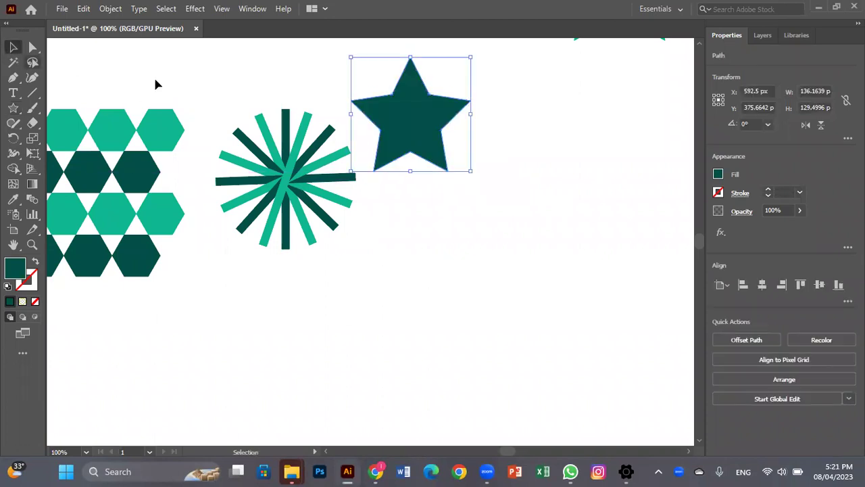
mouse_move(411, 124)
mouse_down()
mouse_move(440, 178)
mouse_move(437, 169)
mouse_up()
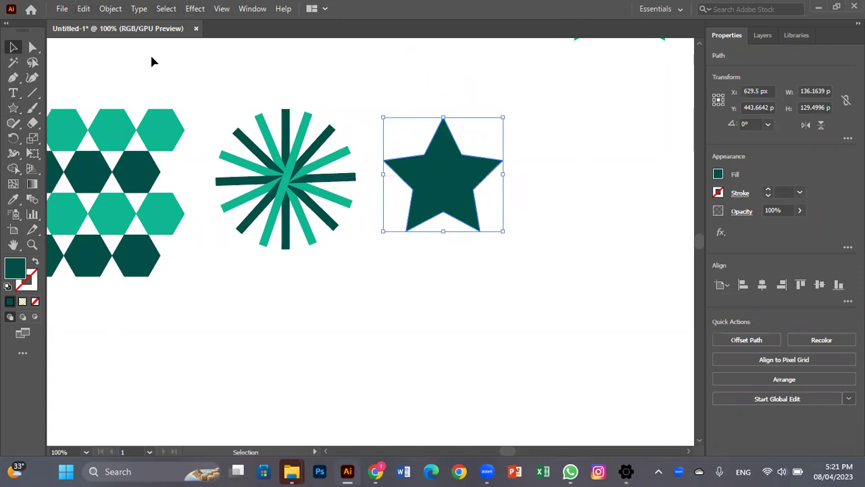
Paste a copy of the star in place and recolour it with the light green sampled from a hexagon.
click(78, 10)
click(100, 71)
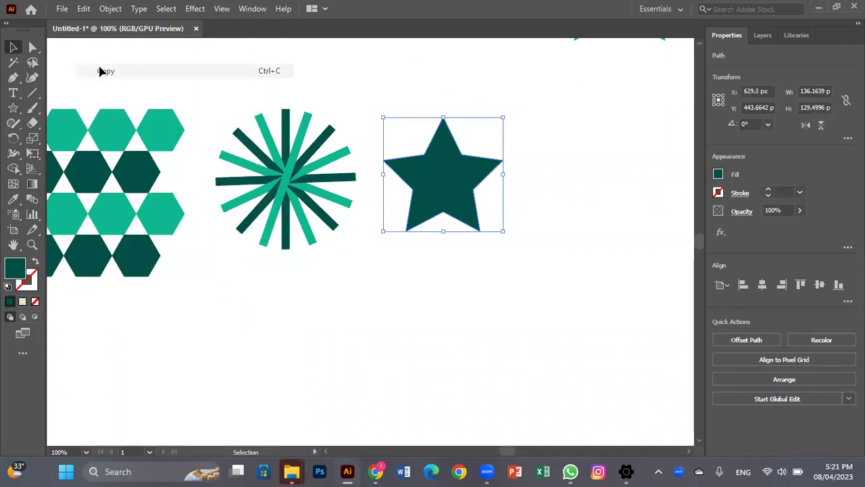
click(82, 10)
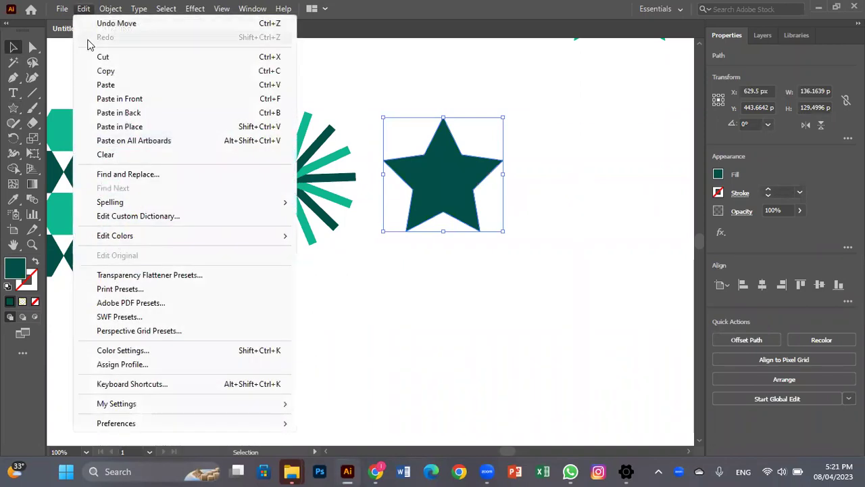
click(124, 127)
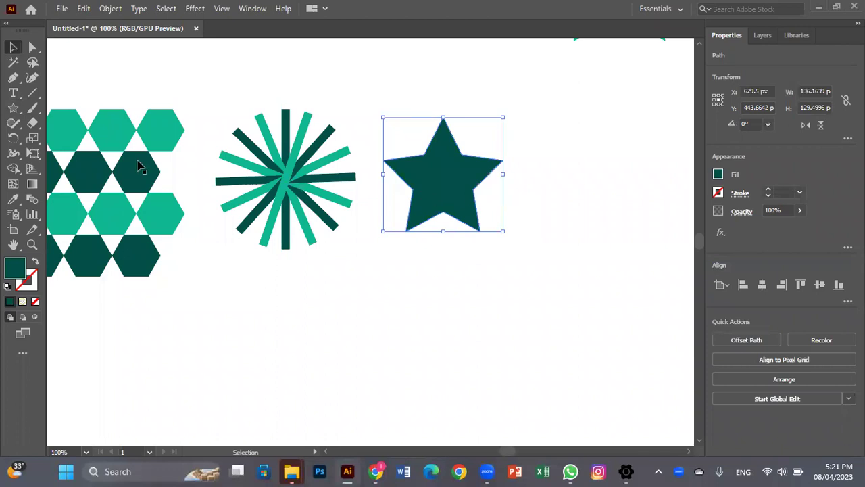
click(13, 199)
click(169, 206)
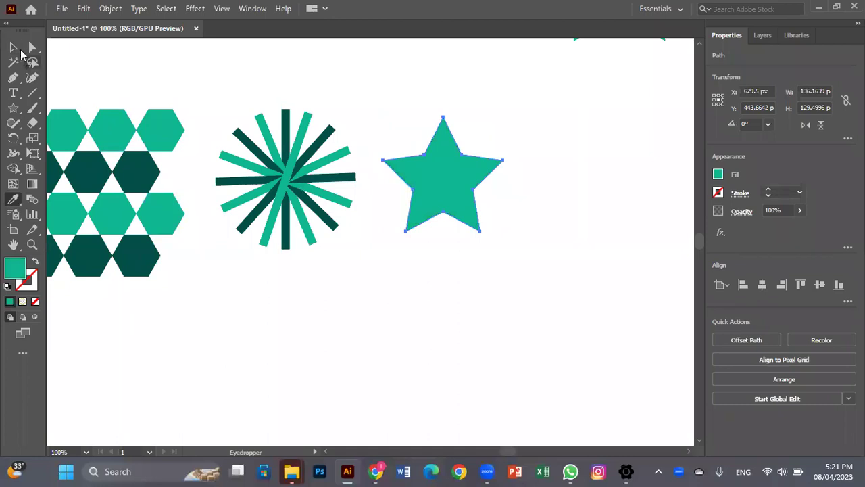
Rotate the light green star clockwise to 341° over the dark star.
key(v)
drag(483, 191, 543, 174)
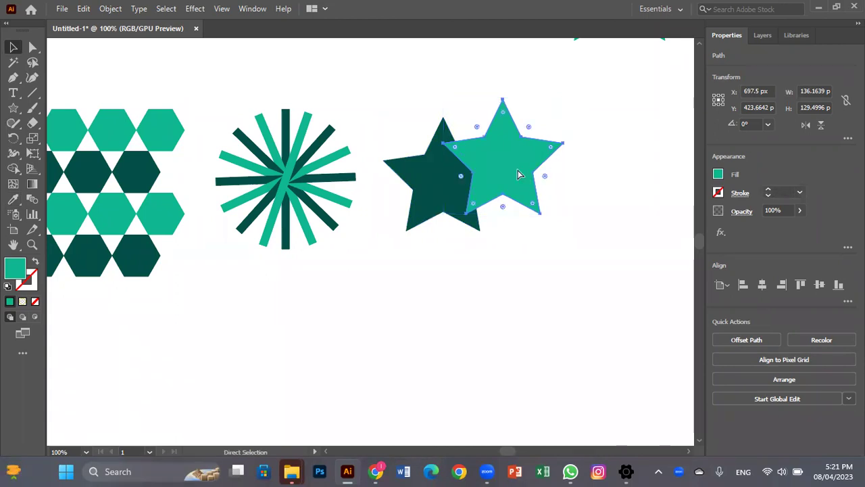
key(ctrl+z)
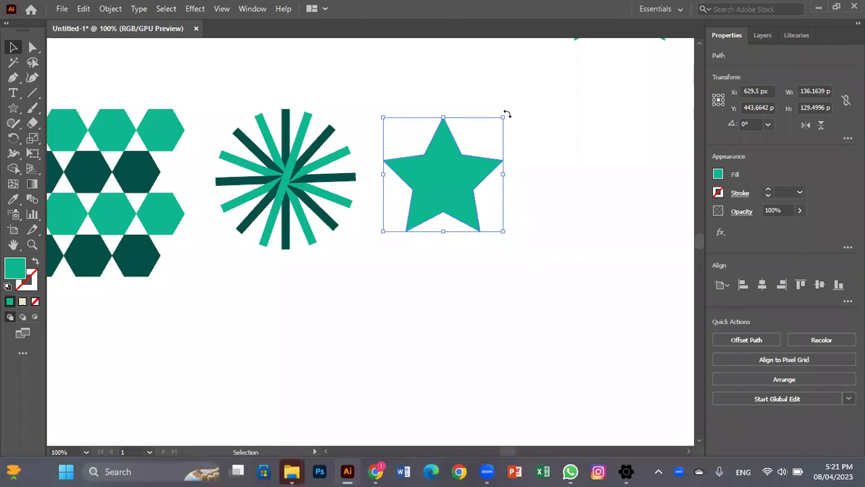
drag(507, 114, 519, 140)
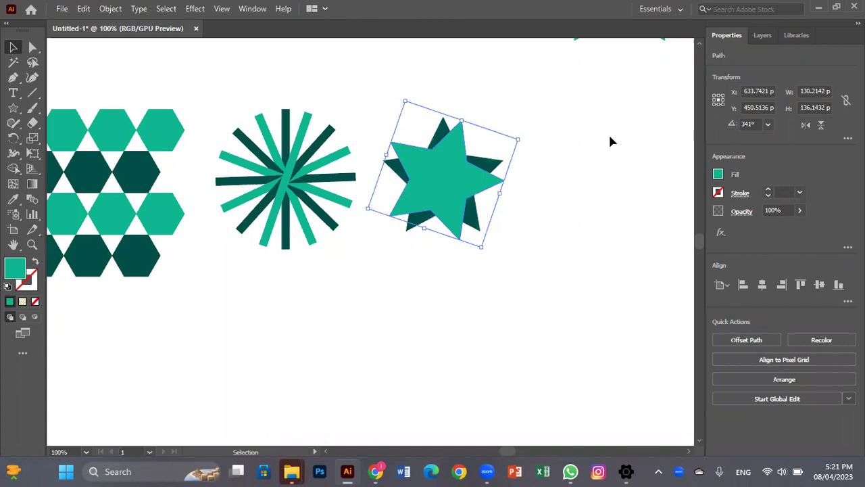
click(575, 131)
Paste another dark green star in place and rotate it clockwise to about 321°.
click(450, 187)
click(81, 8)
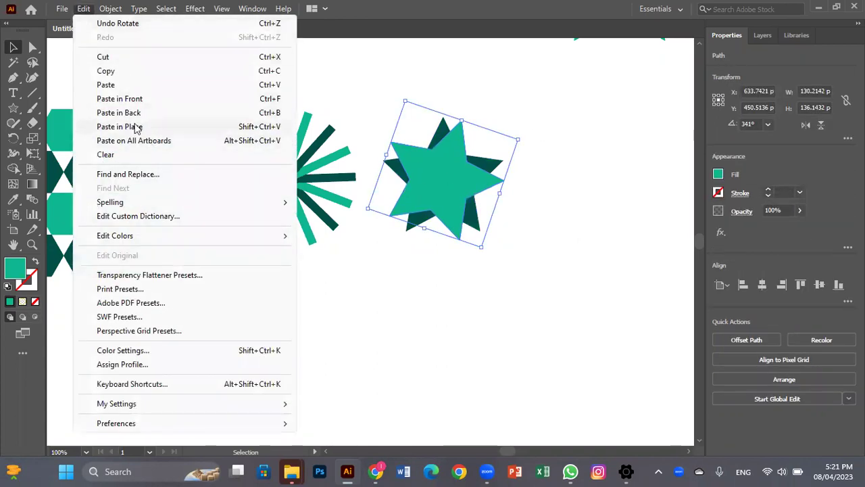
click(159, 127)
drag(506, 111, 545, 170)
click(562, 119)
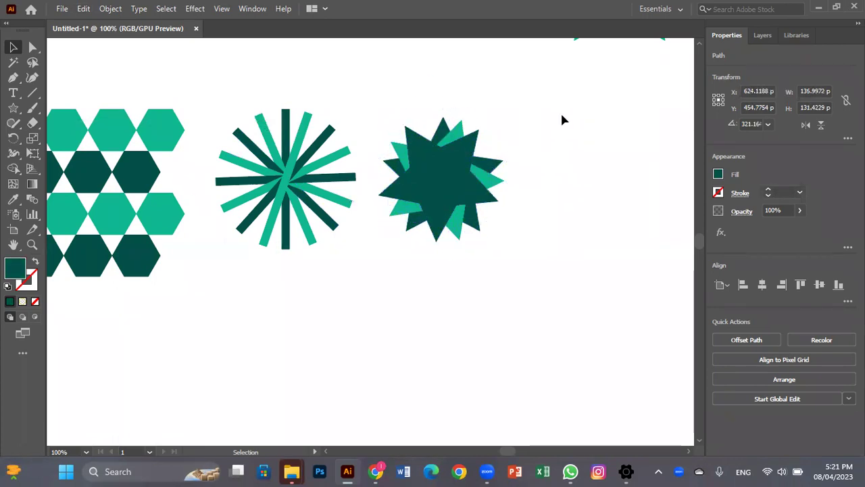
Paste a fourth star in place, colour it the hexagons' light green, and rotate it clockwise past the previous star.
click(87, 9)
click(119, 128)
click(13, 198)
click(119, 211)
click(13, 46)
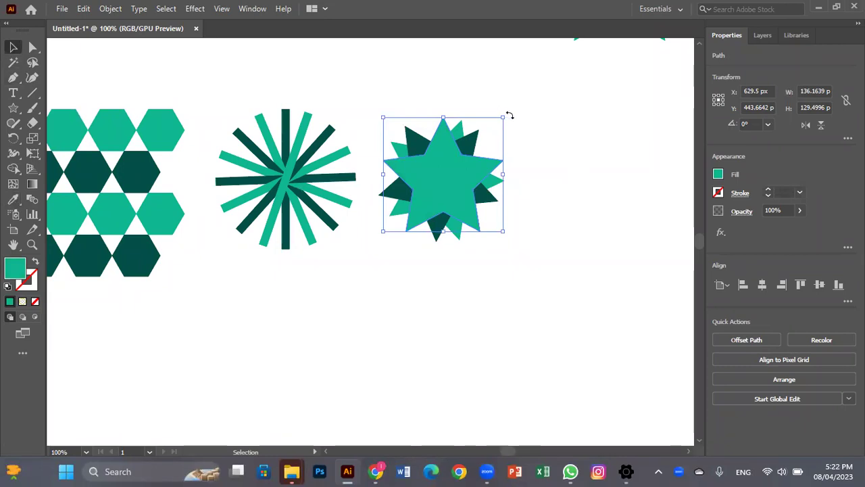
drag(509, 115, 553, 203)
click(552, 109)
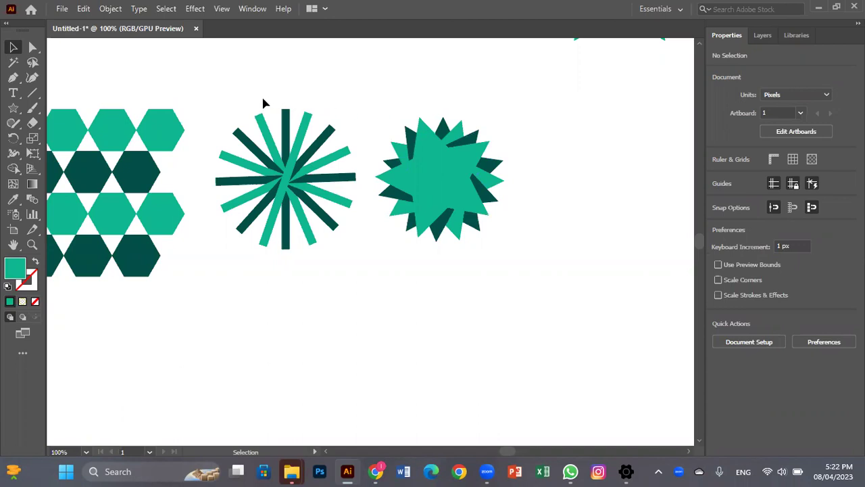
Group all bars of the starburst, and group the four stacked stars separately.
drag(215, 104, 363, 286)
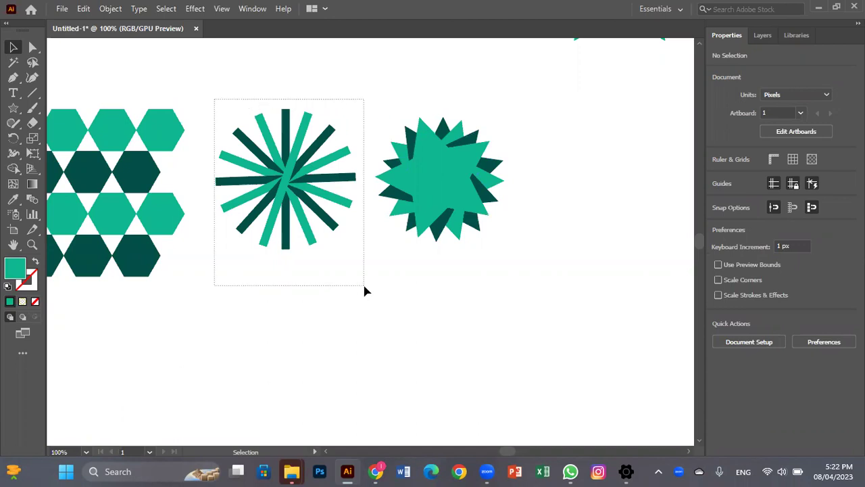
right_click(314, 215)
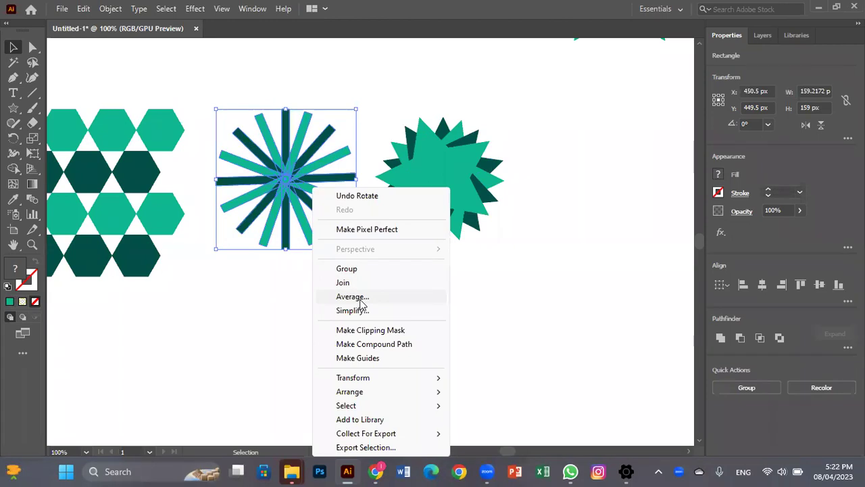
click(389, 141)
drag(386, 118, 495, 263)
right_click(429, 177)
click(463, 258)
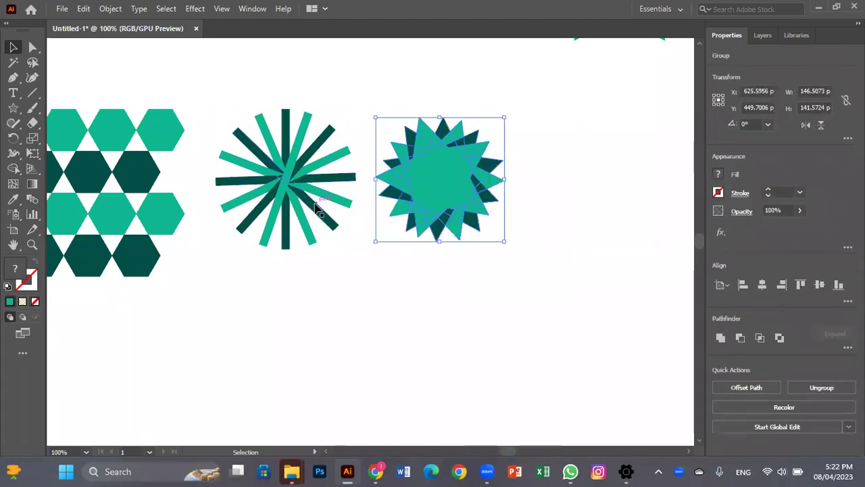
Shift the starburst group and the star group slightly left and down, closer to the hexagon pattern.
click(290, 180)
mouse_move(290, 179)
mouse_down()
mouse_move(296, 187)
mouse_move(281, 185)
mouse_up()
drag(396, 191, 379, 199)
click(507, 186)
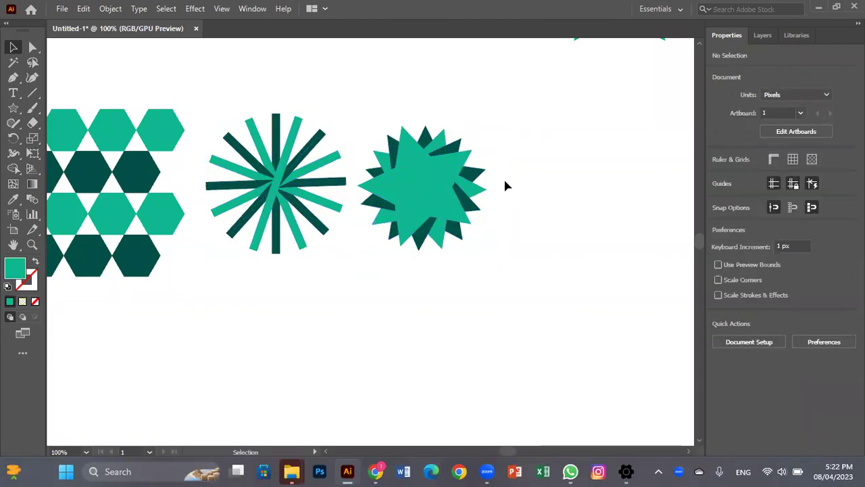
Draw a light green hexagon about 140 x 121 px in the empty area to the right of the star group.
scroll(142, 271, left, 10)
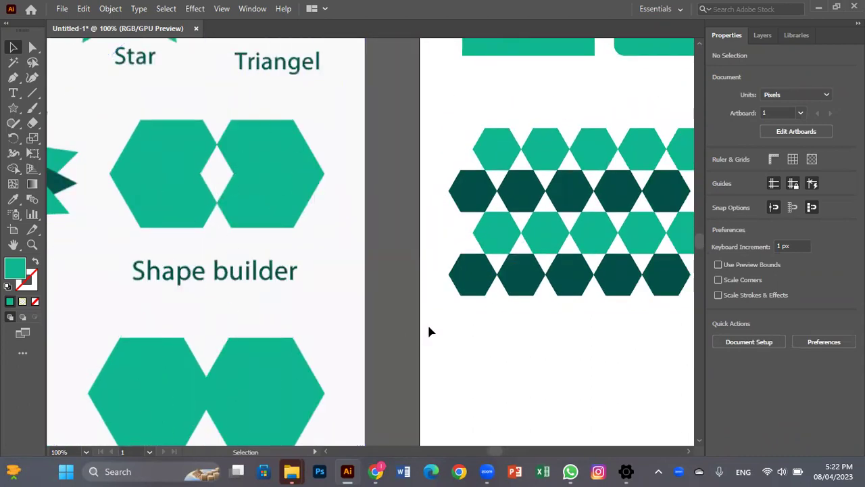
scroll(428, 329, right, 11)
drag(404, 219, 141, 233)
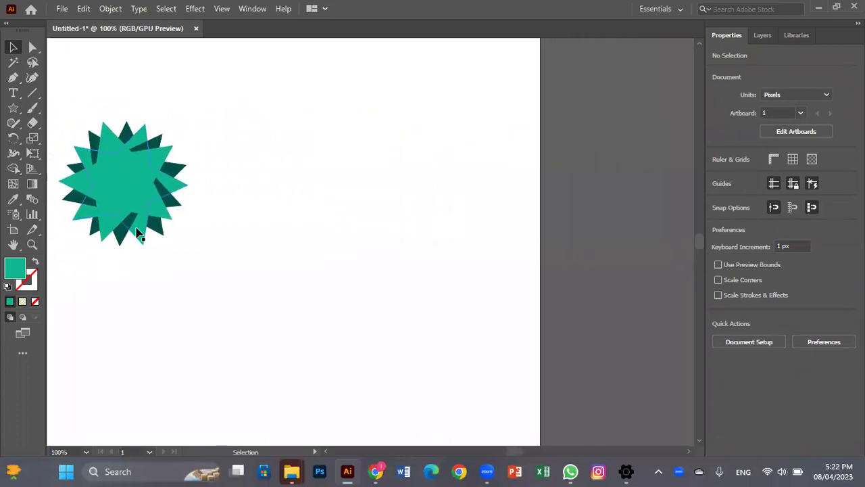
click(15, 109)
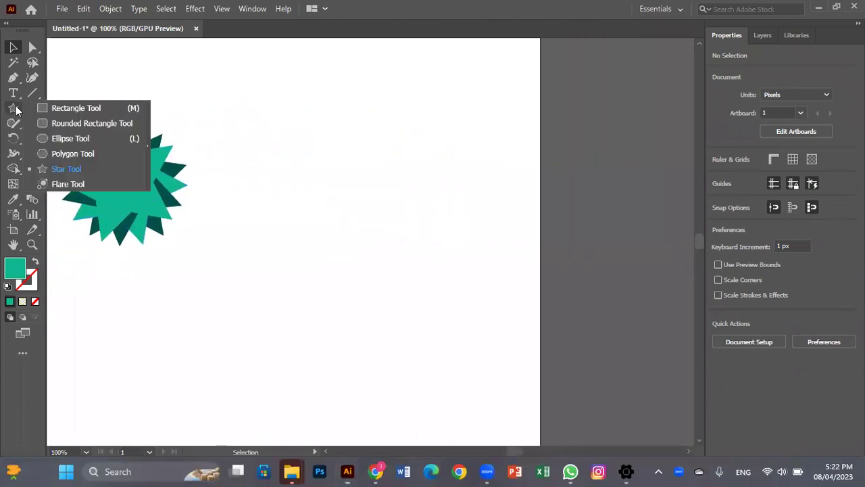
click(65, 154)
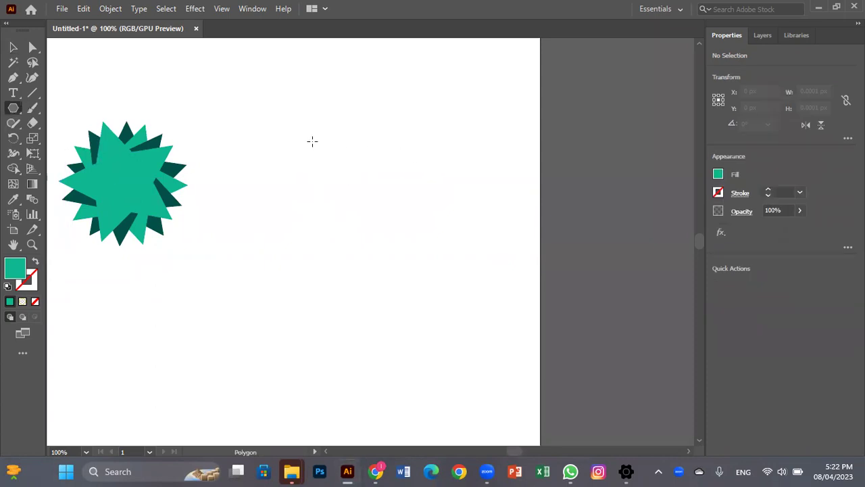
drag(292, 137, 340, 173)
key(v)
drag(288, 144, 301, 180)
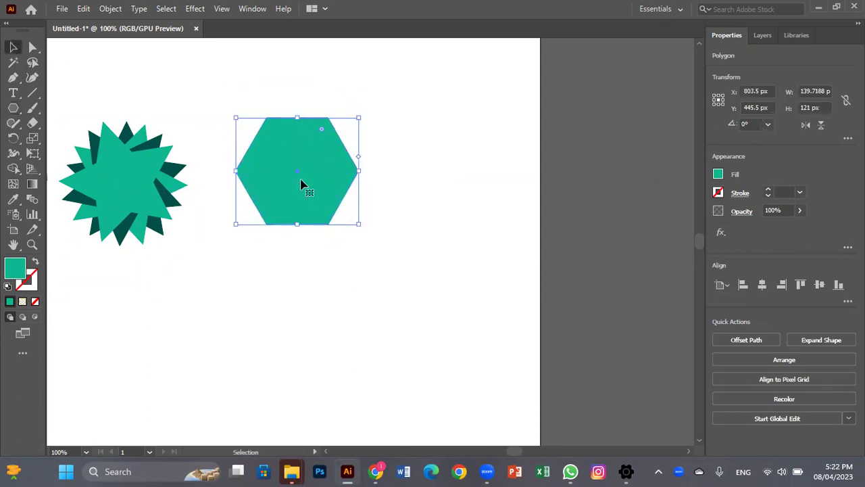
Place a copy of the large hexagon about 99 px to its right so that the two overlap.
drag(300, 184, 390, 185)
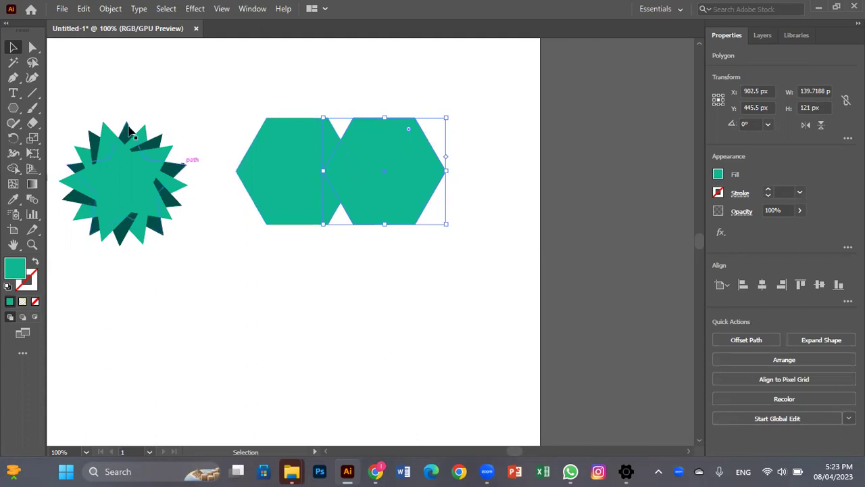
drag(232, 85, 431, 256)
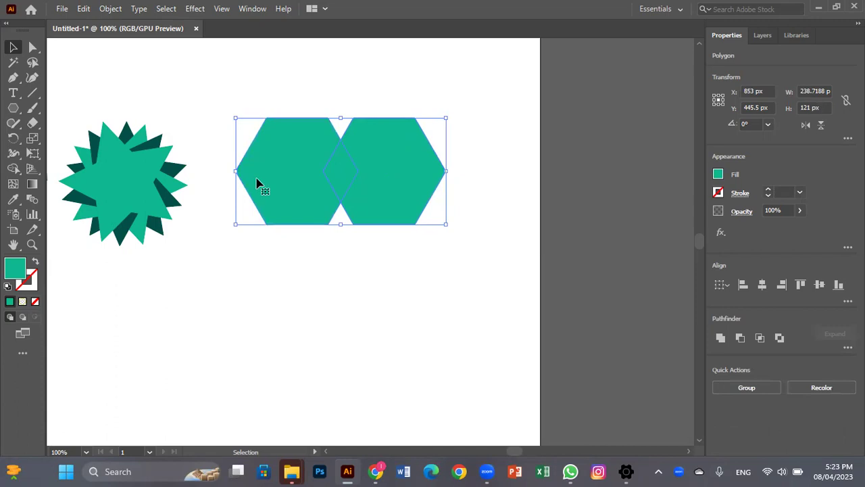
click(336, 299)
click(399, 162)
click(300, 185)
click(402, 185)
click(372, 286)
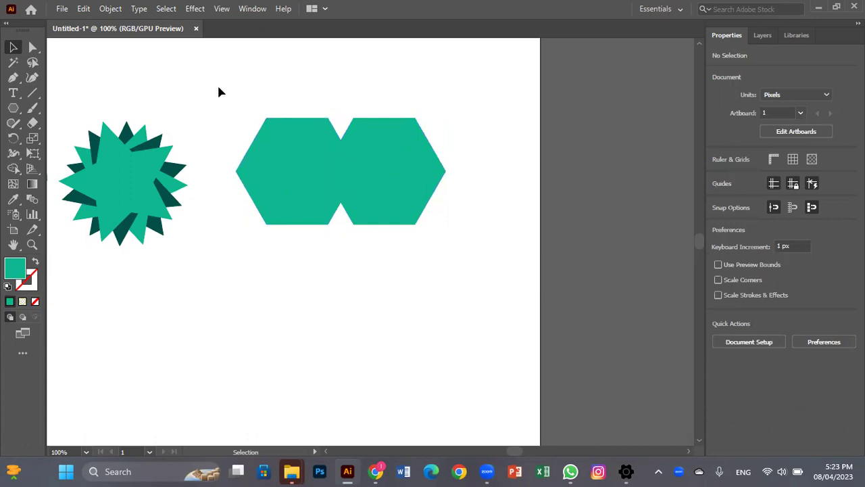
Merge the two overlapping hexagons into one shape with the Shape Builder tool.
drag(222, 101, 460, 286)
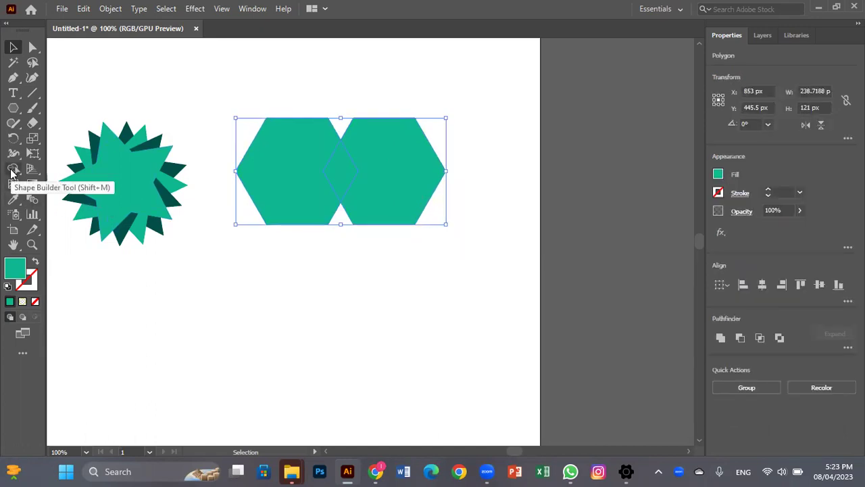
click(12, 171)
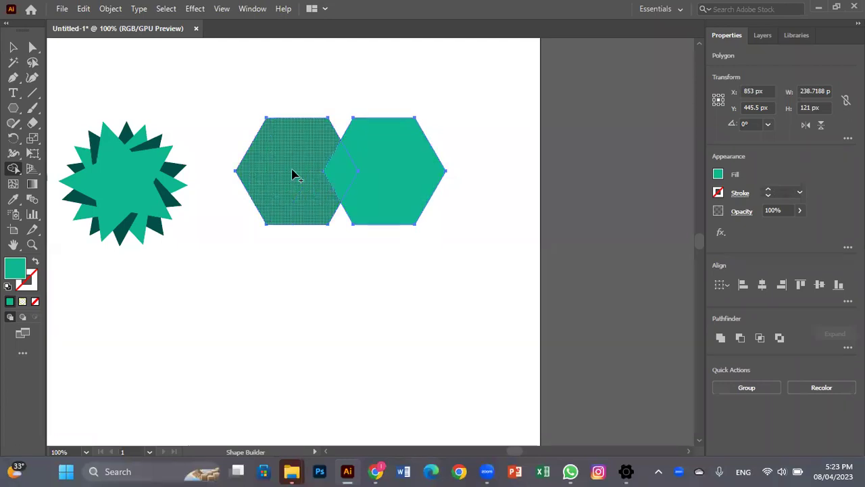
mouse_move(292, 175)
mouse_down()
mouse_move(381, 177)
mouse_move(332, 169)
mouse_up()
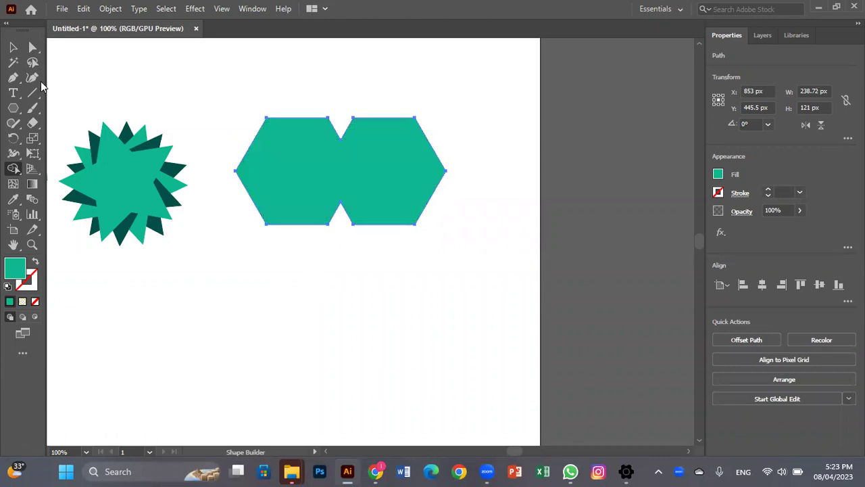
Move the merged double hexagon slightly right and up, farther away from the star group.
click(13, 47)
drag(345, 190, 323, 155)
click(425, 81)
click(363, 145)
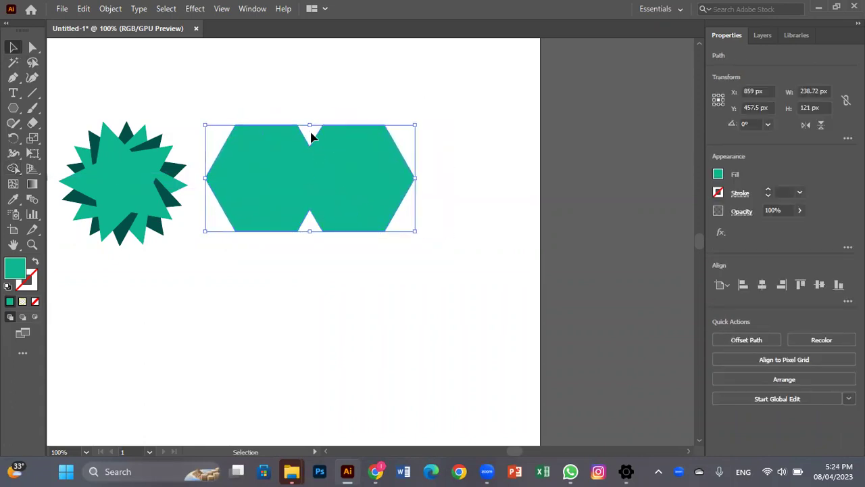
drag(363, 186, 401, 187)
drag(405, 220, 409, 207)
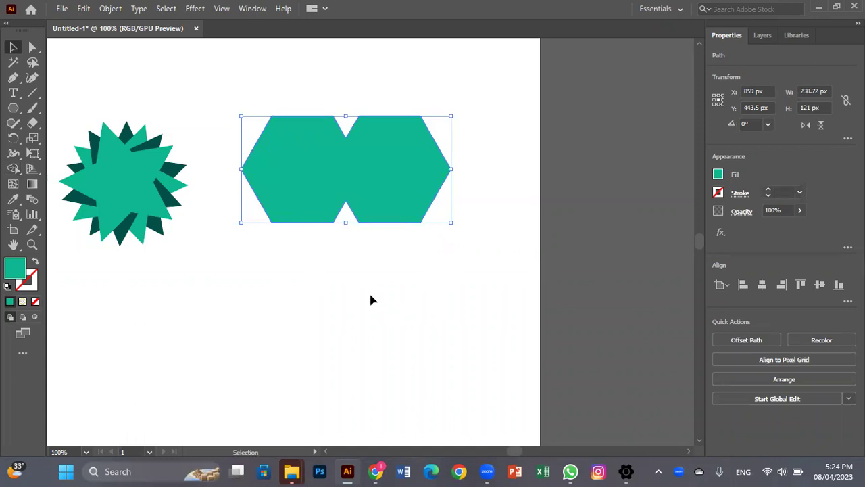
drag(367, 171, 394, 168)
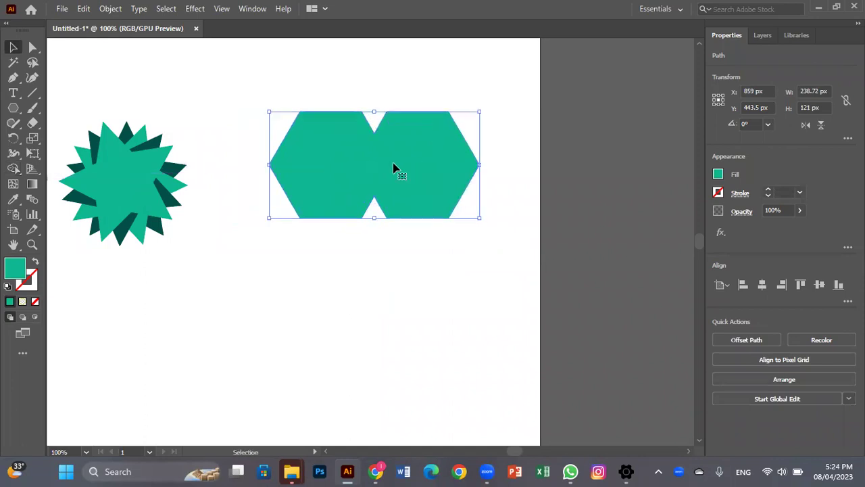
click(342, 343)
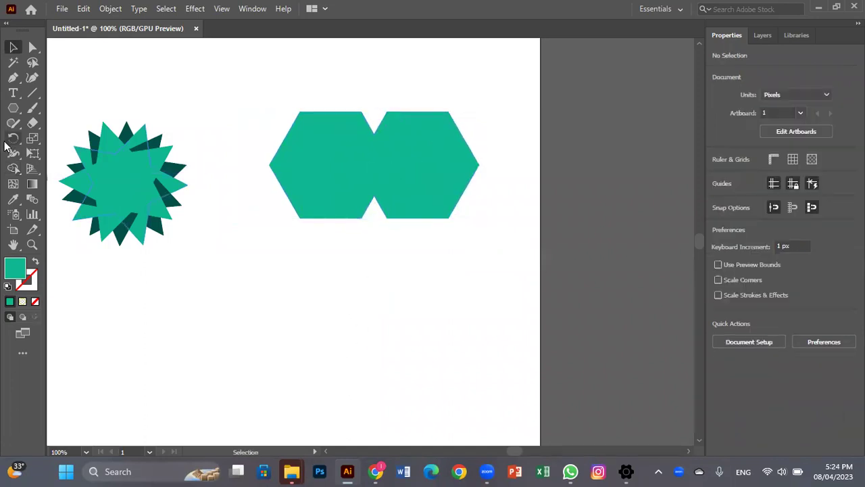
Draw a light green hexagon about 107 x 93 px below the merged shape and place an overlapping copy about 71 px to its right.
click(10, 110)
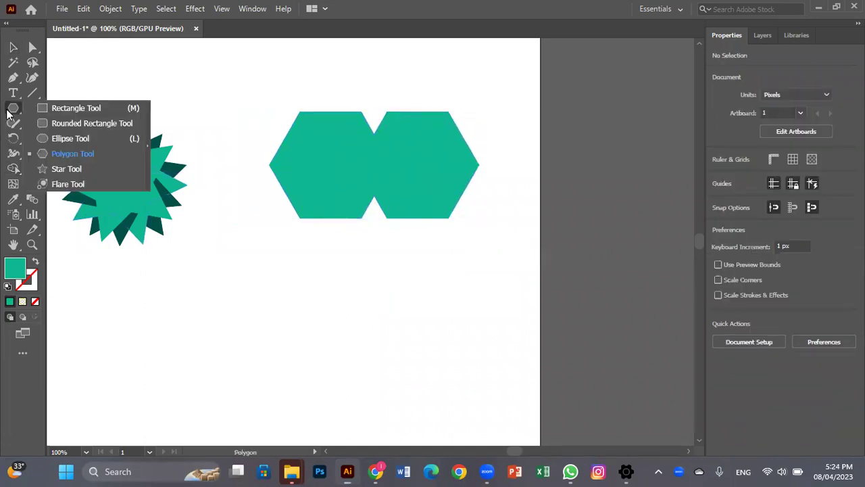
click(57, 155)
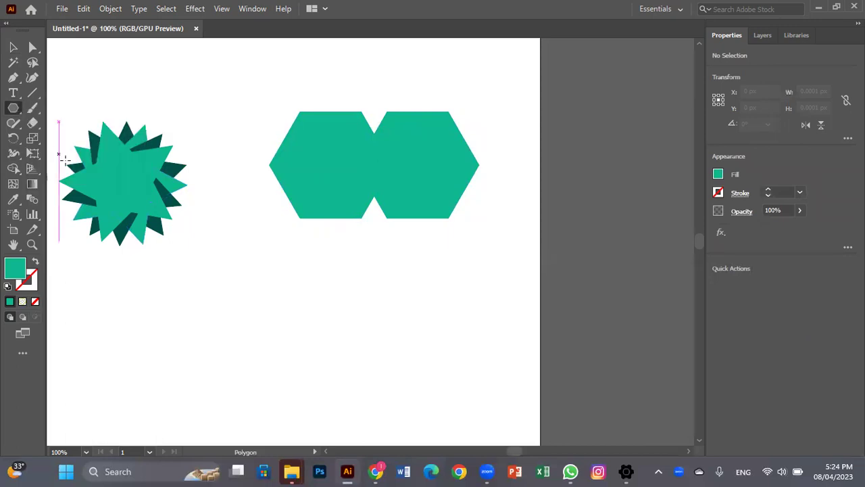
drag(289, 292, 326, 326)
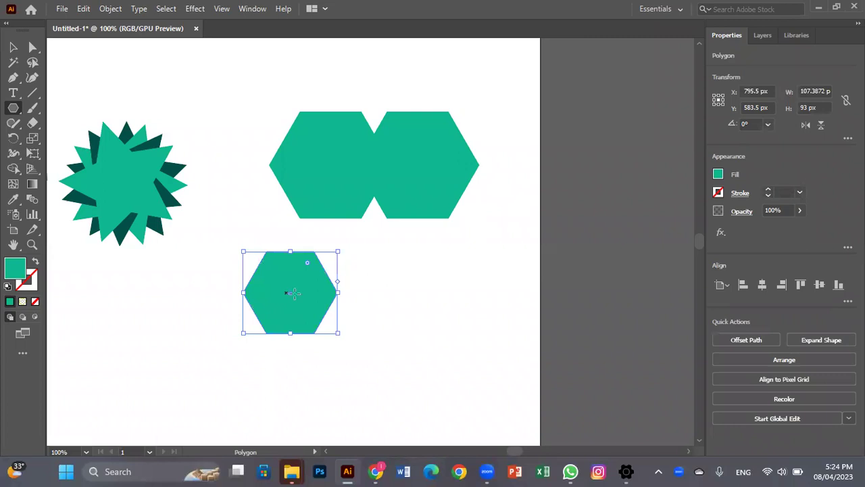
drag(289, 297, 352, 297)
click(13, 47)
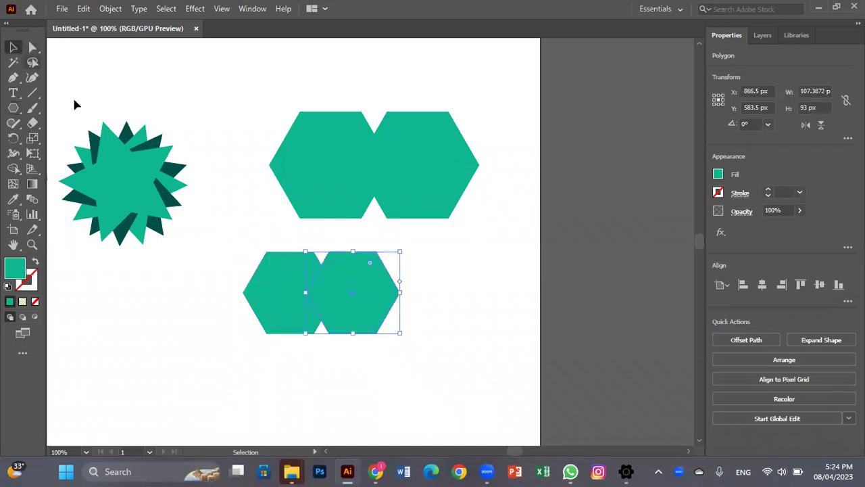
Remove the overlapping area of the two smaller hexagons with the Shape Builder tool, leaving a diamond-shaped gap.
drag(209, 247, 385, 355)
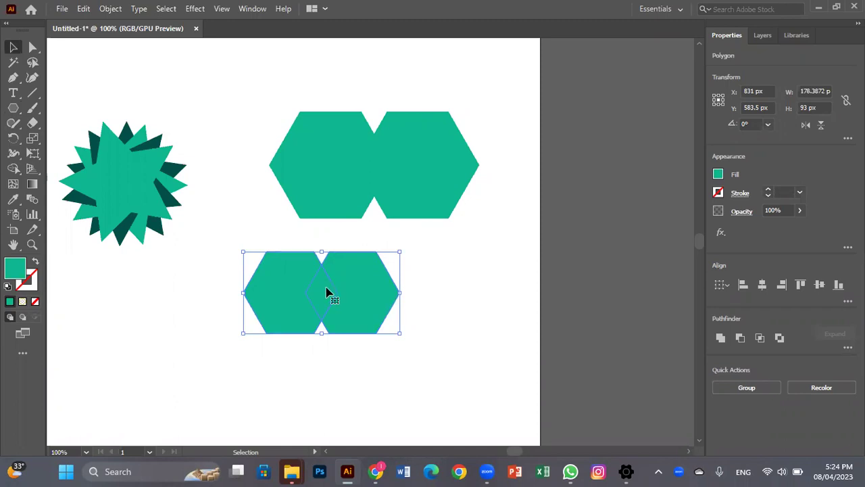
click(12, 168)
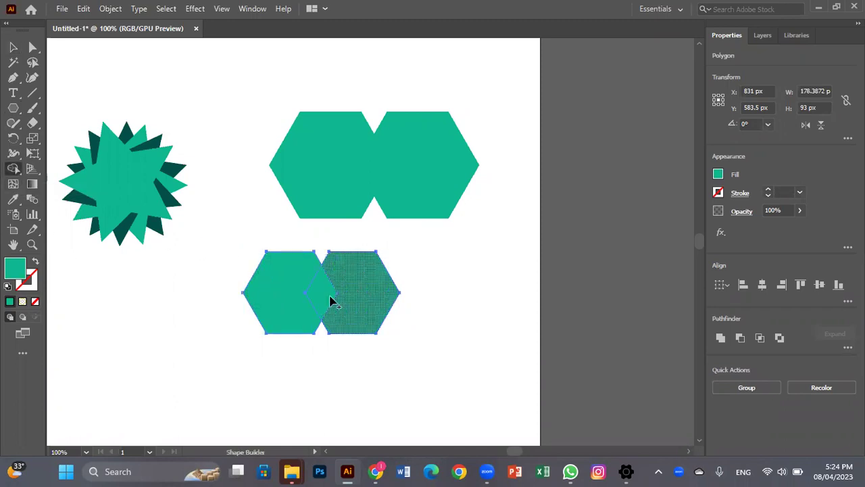
drag(262, 291, 376, 302)
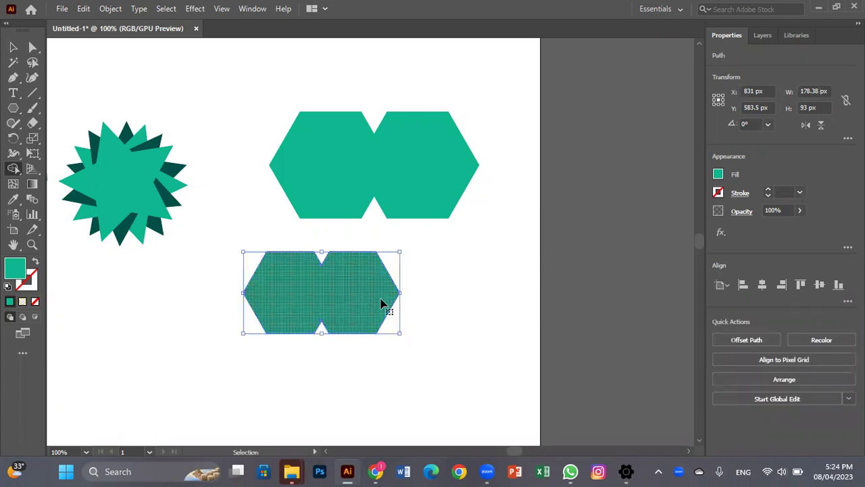
key(ctrl+z)
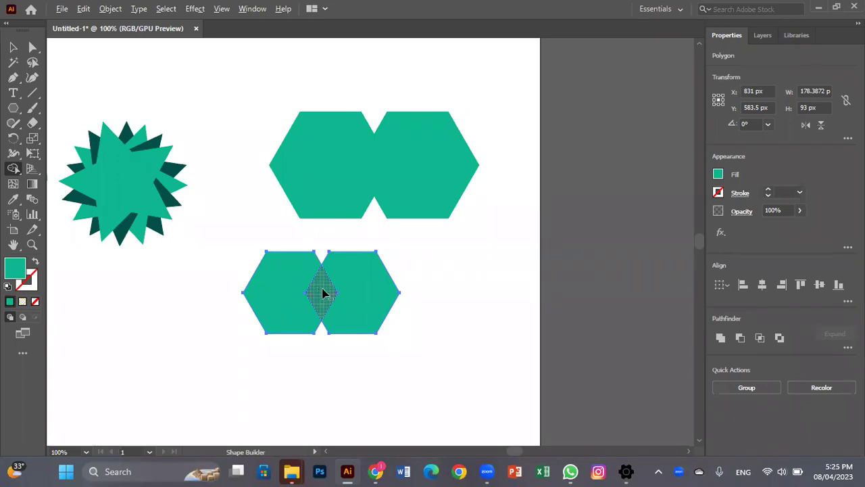
alt+click(322, 292)
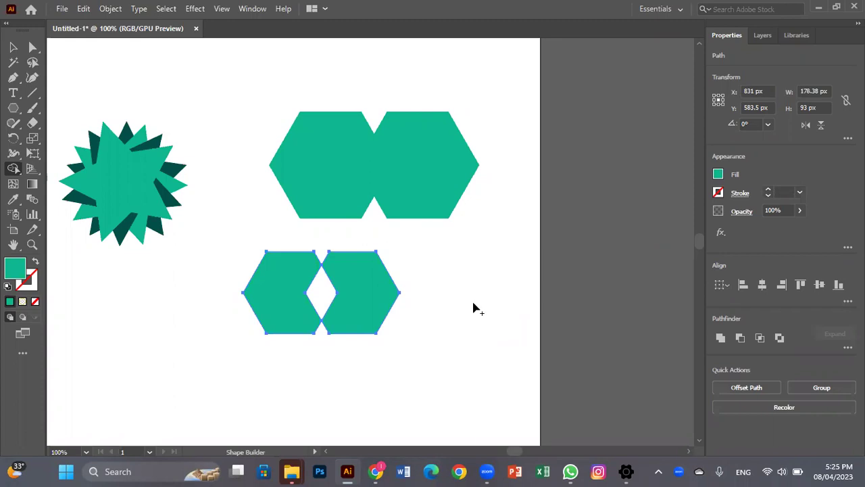
Enlarge the two cut hexagon pieces proportionally to about 111 px high and center them beneath the merged double hexagon.
click(15, 47)
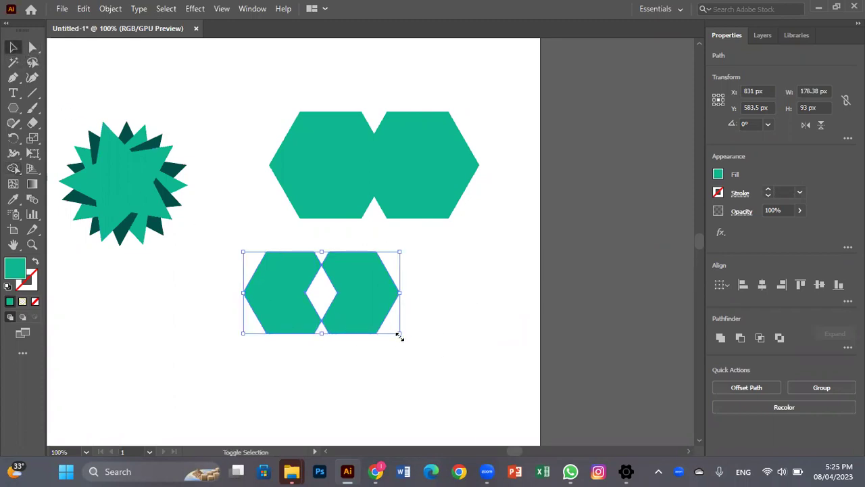
drag(405, 339, 432, 354)
drag(384, 316, 406, 316)
click(443, 284)
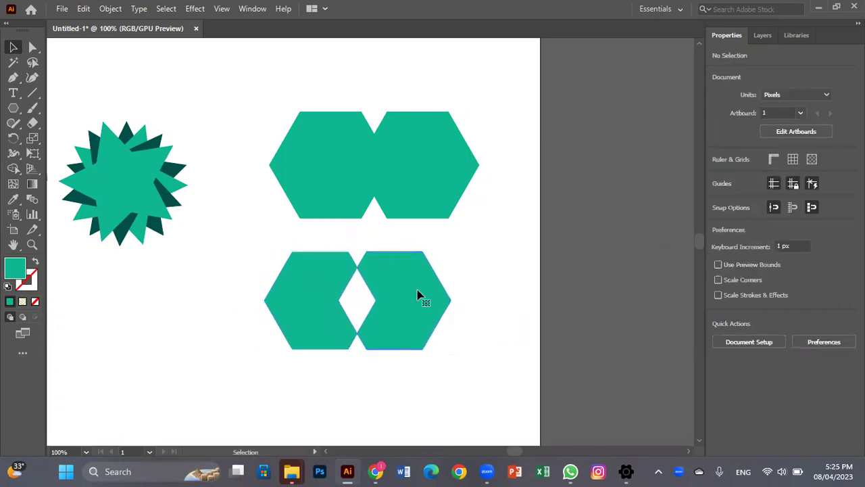
Group the two cut hexagon pieces on either side of the diamond gap.
click(417, 295)
click(326, 299)
click(413, 296)
click(332, 303)
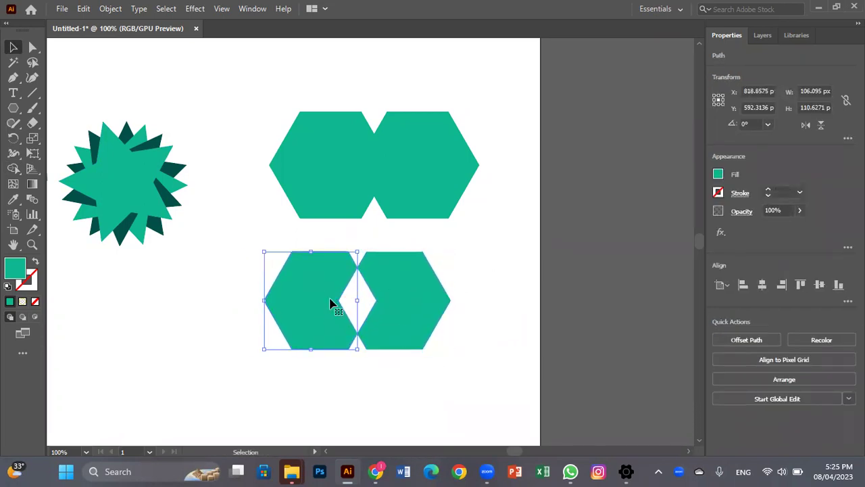
shift+click(396, 323)
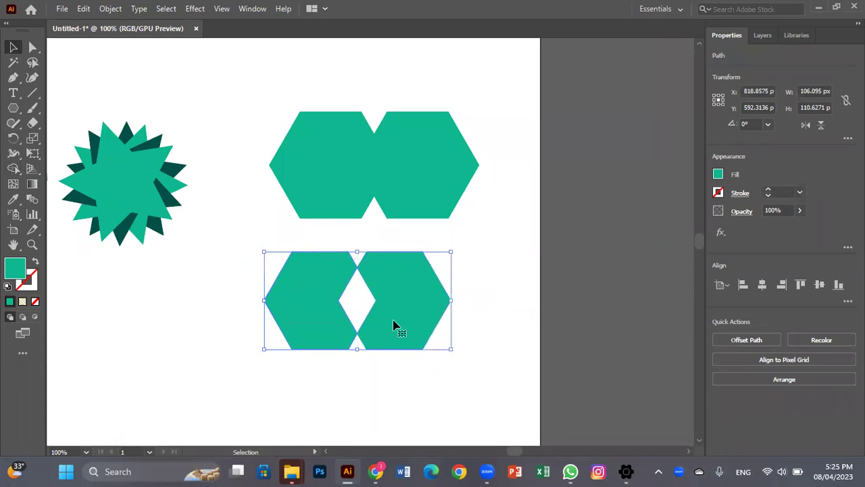
right_click(395, 318)
click(409, 128)
click(477, 225)
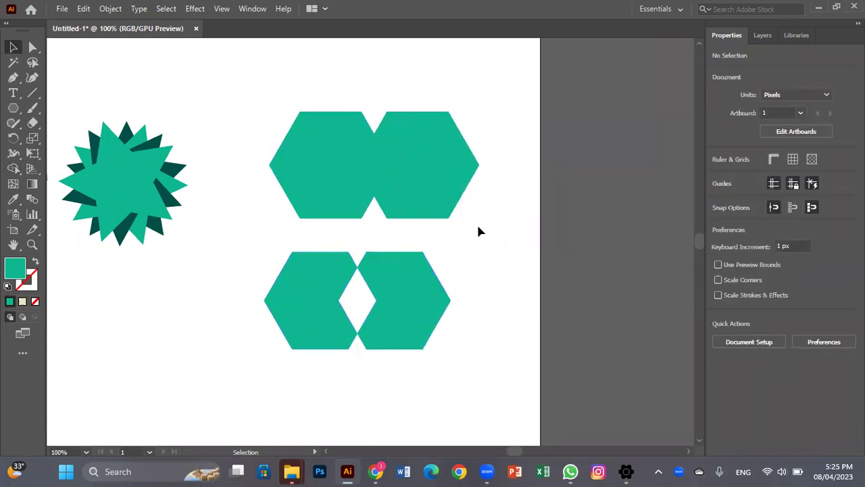
Draw a circle about 158 px across below the starburst and place an overlapping copy about 44 px to its right.
drag(273, 322, 451, 233)
right_click(13, 107)
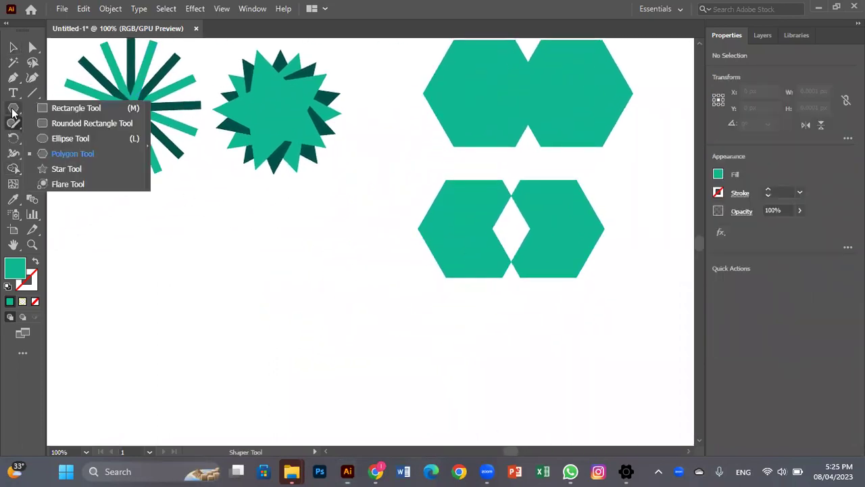
click(68, 138)
drag(139, 244, 277, 383)
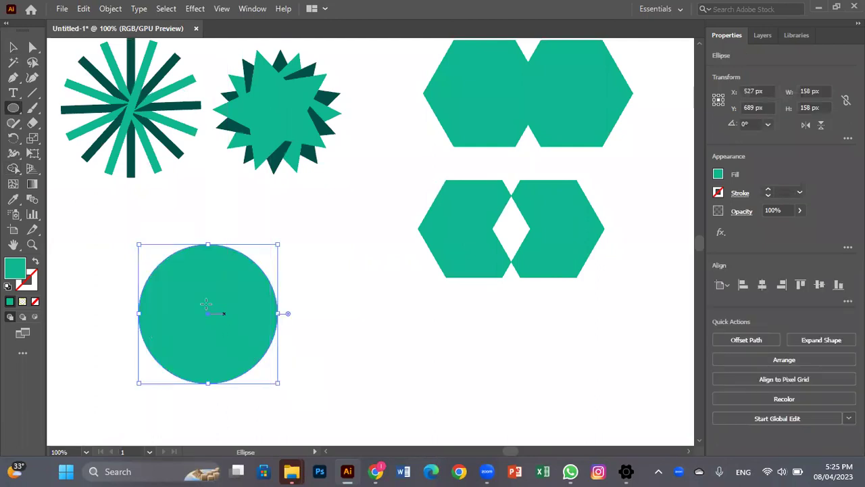
click(12, 48)
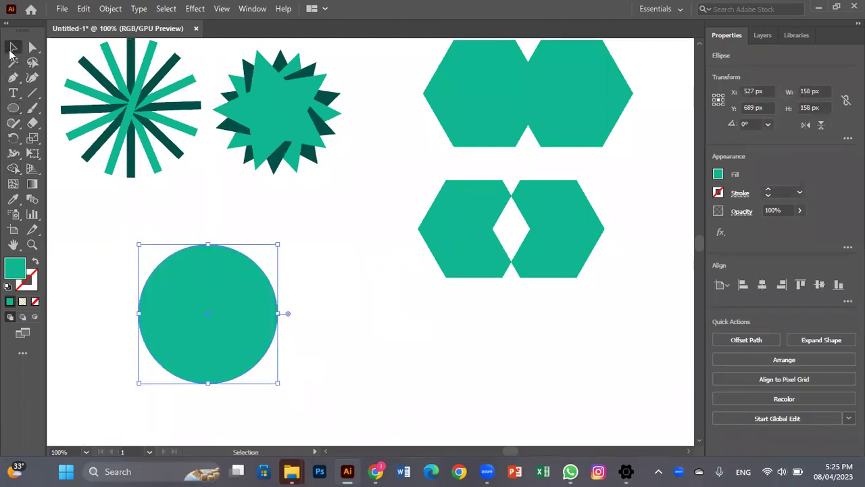
mouse_move(229, 318)
mouse_down()
mouse_move(259, 322)
mouse_move(250, 311)
mouse_move(243, 316)
mouse_up()
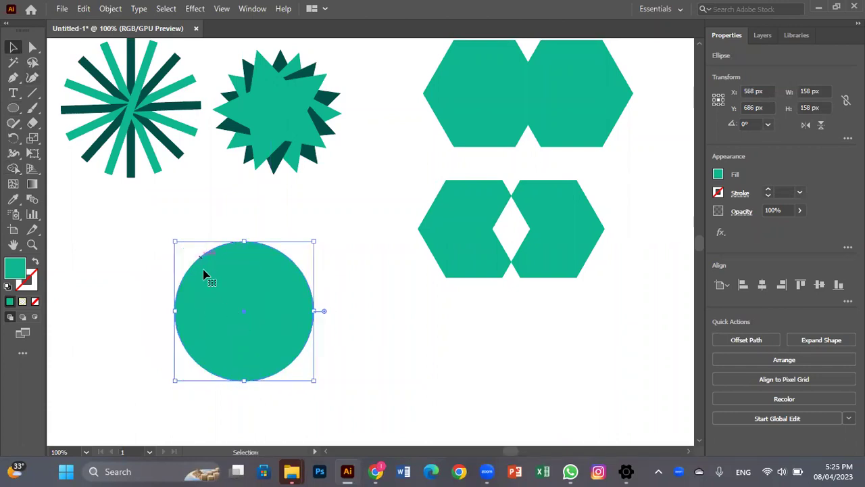
key(ctrl+z)
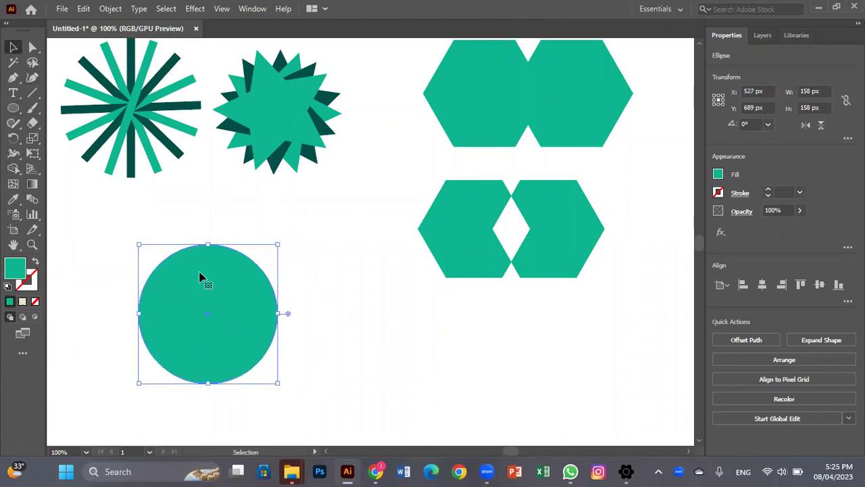
drag(213, 332, 252, 334)
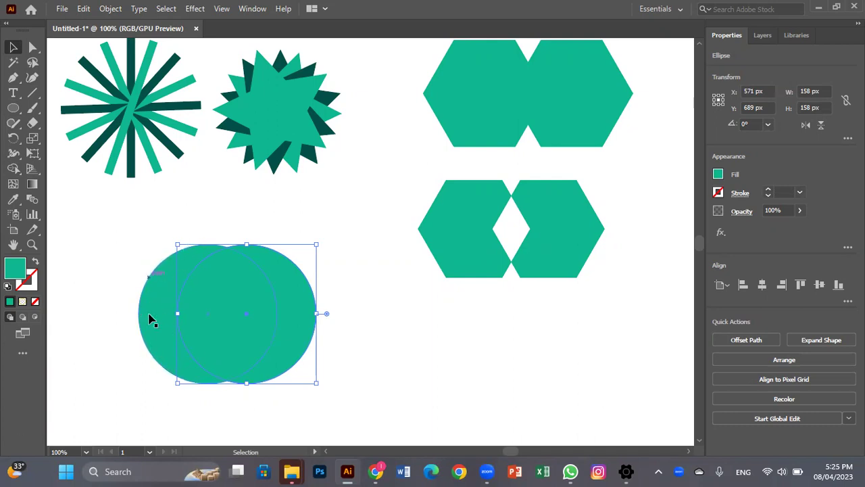
Cut the two overlapping circles down to a crescent with the Shape Builder tool, and delete the crescent.
click(132, 251)
drag(111, 236, 309, 356)
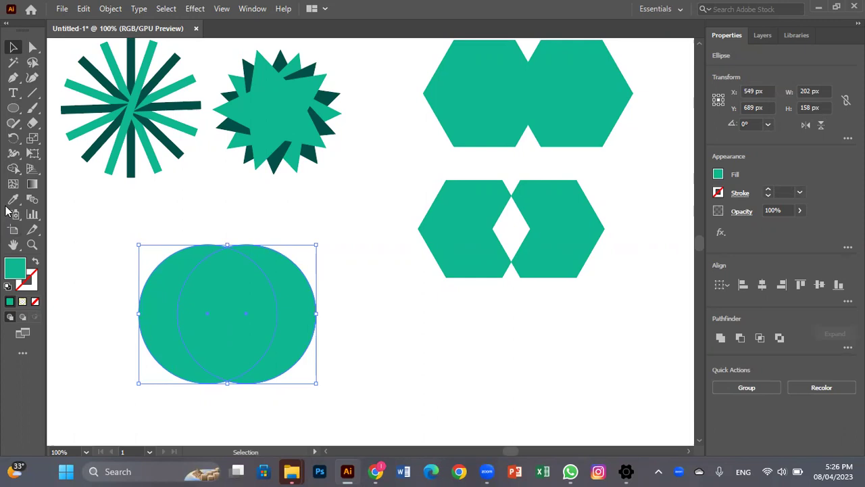
click(13, 169)
mouse_move(309, 254)
mouse_down()
mouse_move(280, 289)
mouse_move(241, 314)
mouse_up()
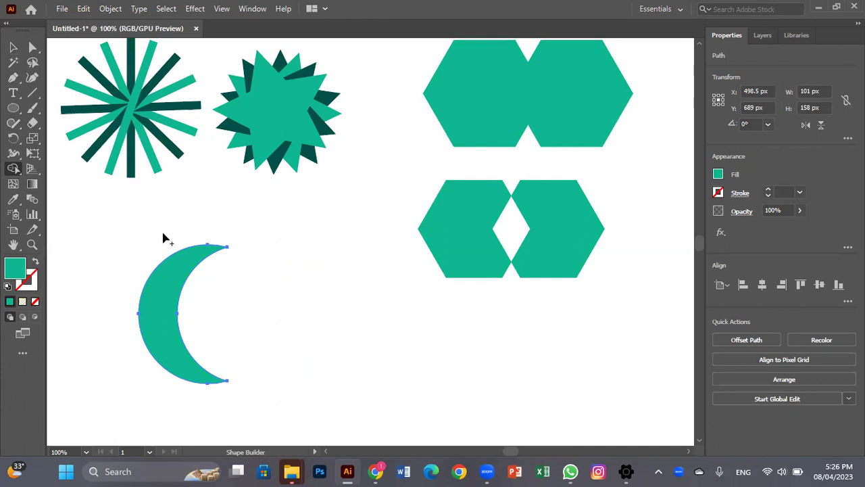
click(13, 47)
key(Delete)
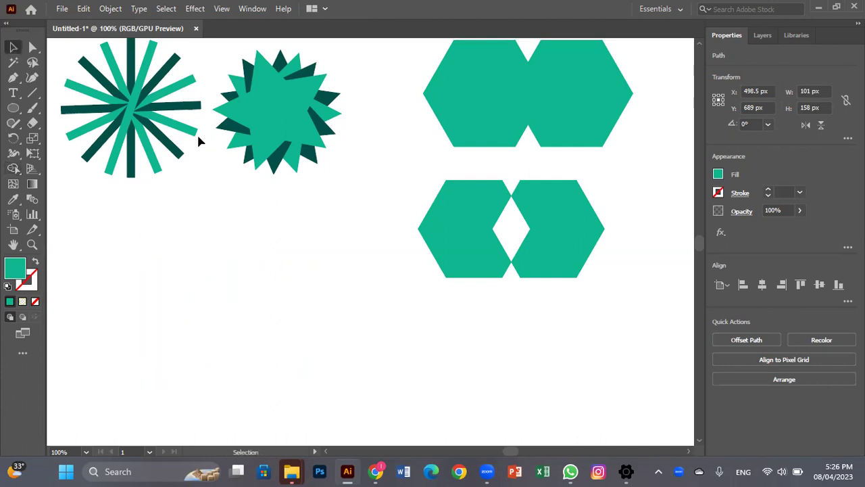
Check the reference sheet and draw a light green circle about 187 px across in the empty area below the hexagon pattern.
drag(233, 309, 359, 227)
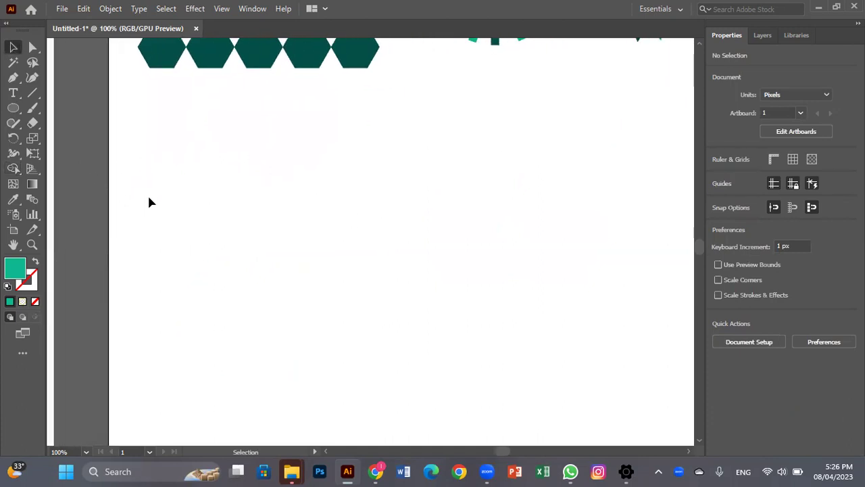
key(ctrl+minus)
scroll(311, 243, left, 5)
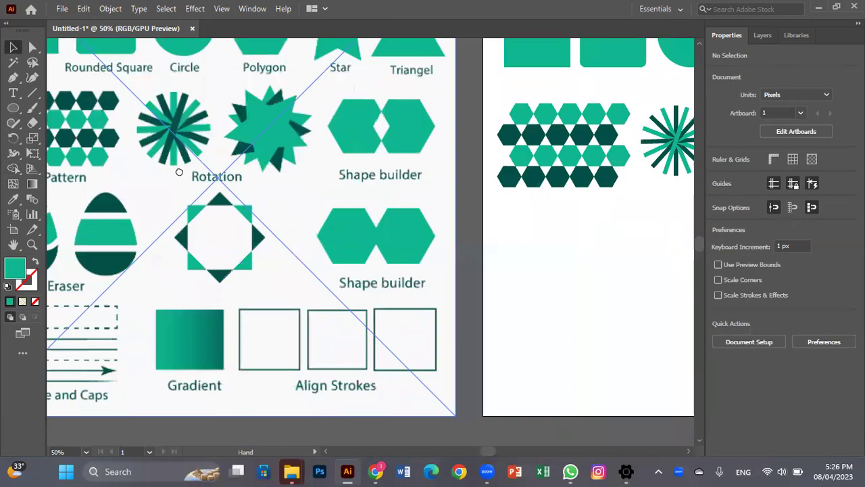
scroll(301, 260, down, 3)
scroll(301, 260, right, 10)
drag(300, 261, 240, 286)
key(ctrl+plus)
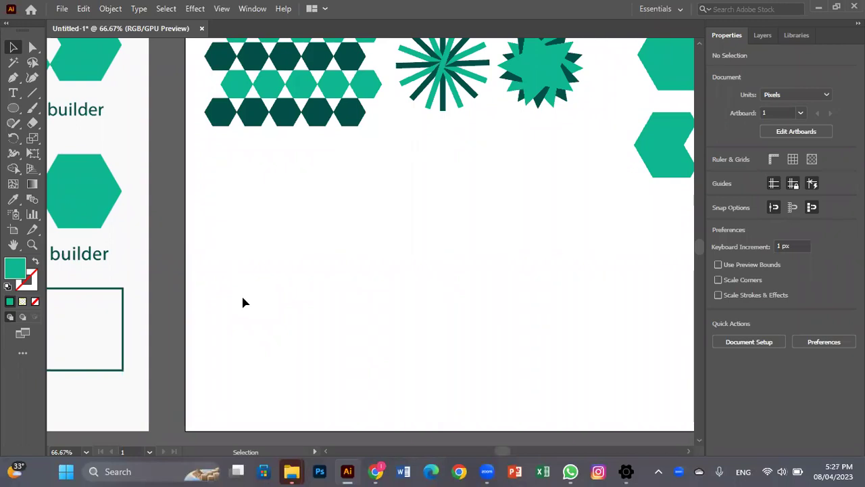
click(15, 108)
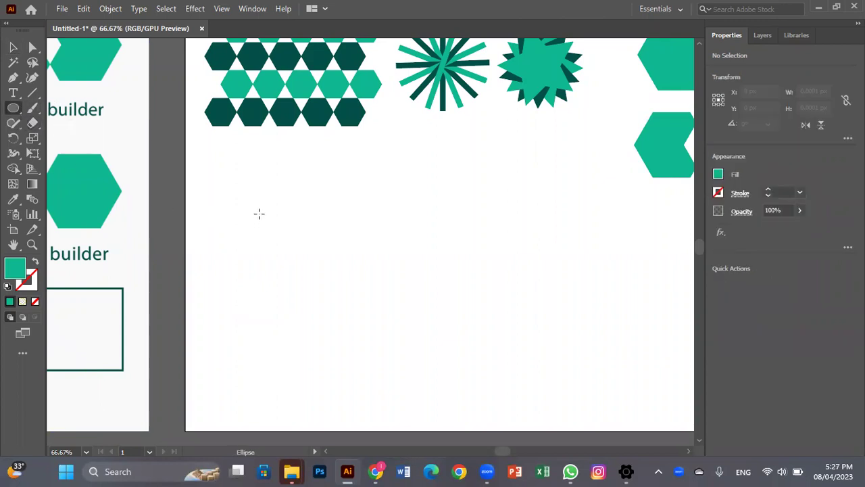
drag(244, 212, 324, 326)
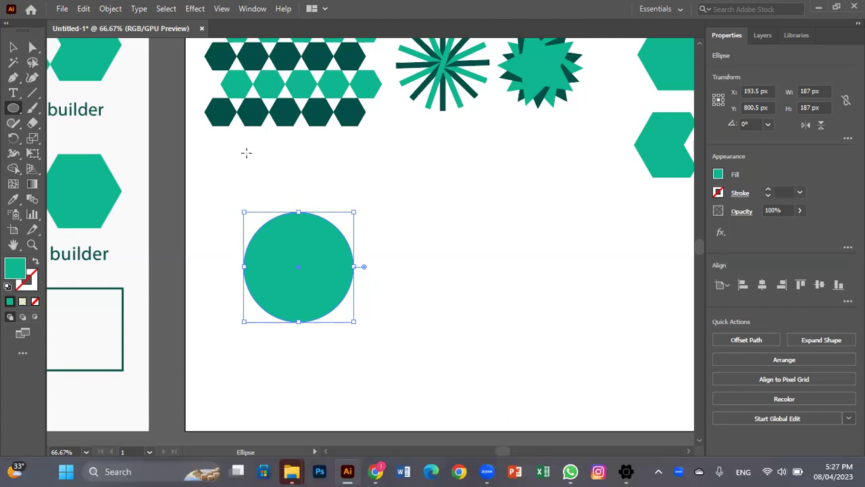
Pull the circle's top anchor point straight up about 69 px to form an egg shape.
click(31, 48)
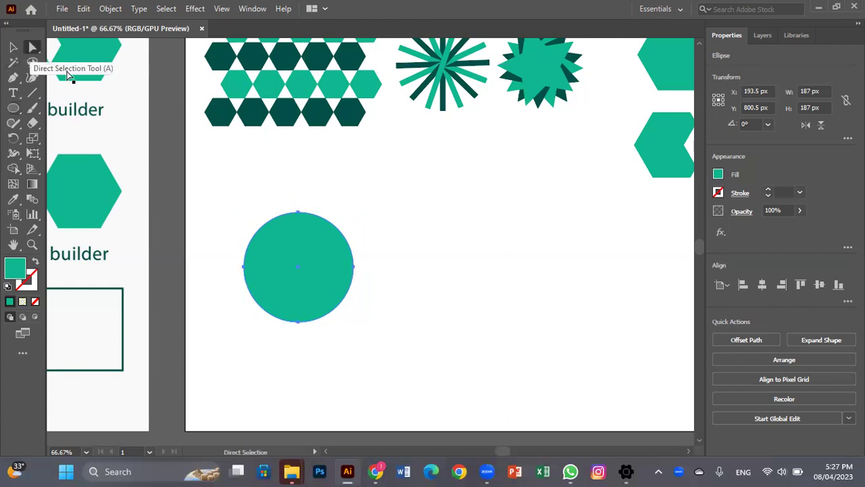
click(298, 213)
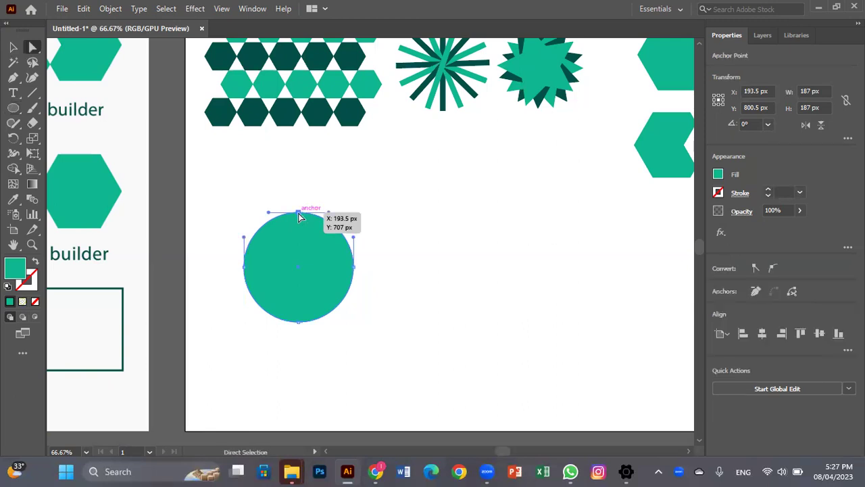
drag(298, 213, 299, 175)
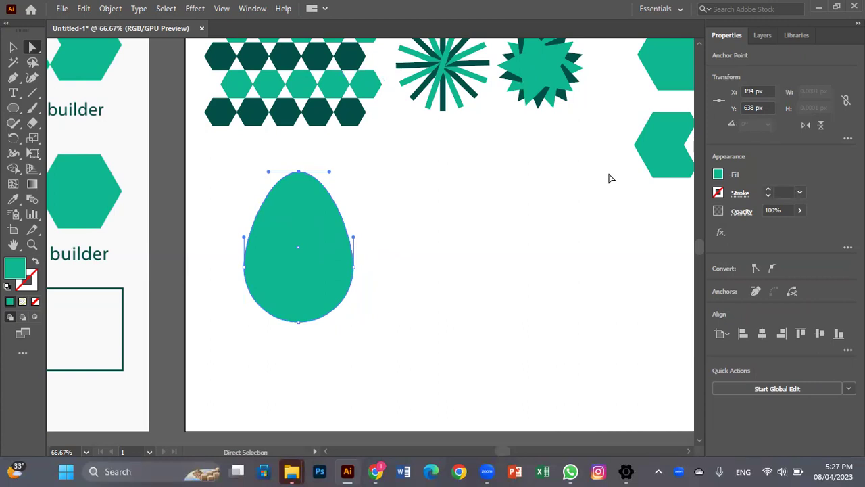
Shift the egg slightly up and left, and place a copy level with it about 247 px to the right.
click(13, 47)
drag(320, 280, 437, 260)
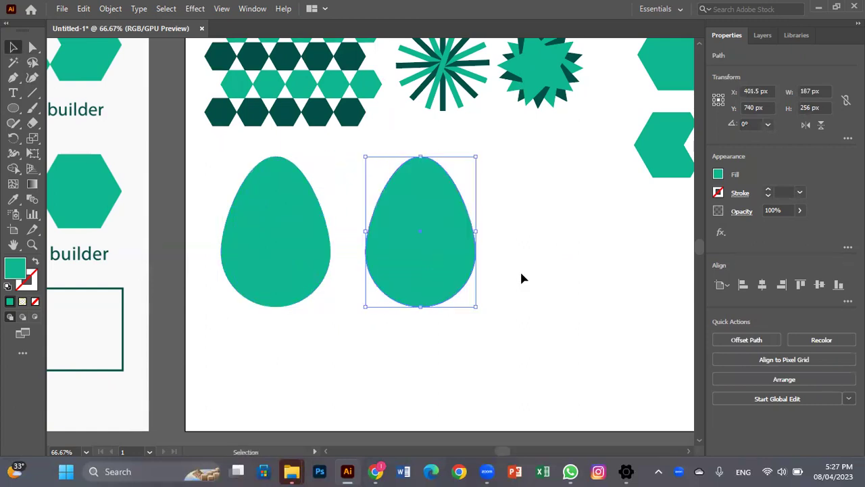
click(579, 280)
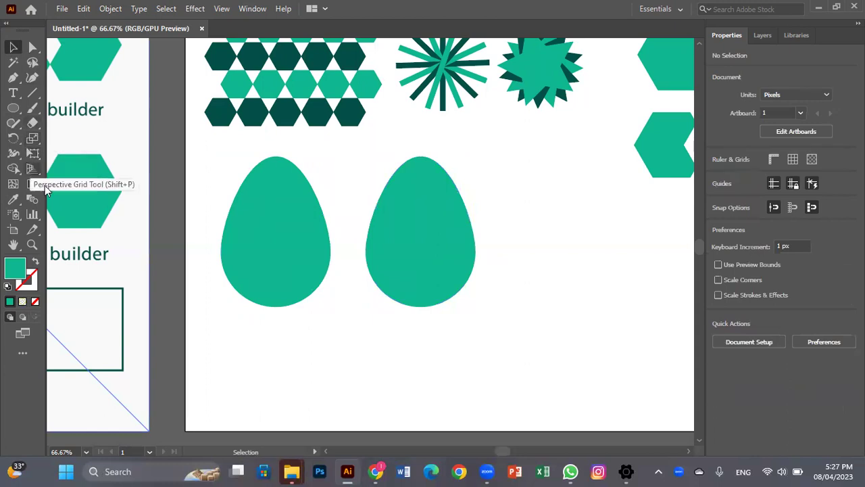
Shrink the Eraser and cut two wavy stripes across the left egg plus a curved stripe through its lower right part.
click(243, 242)
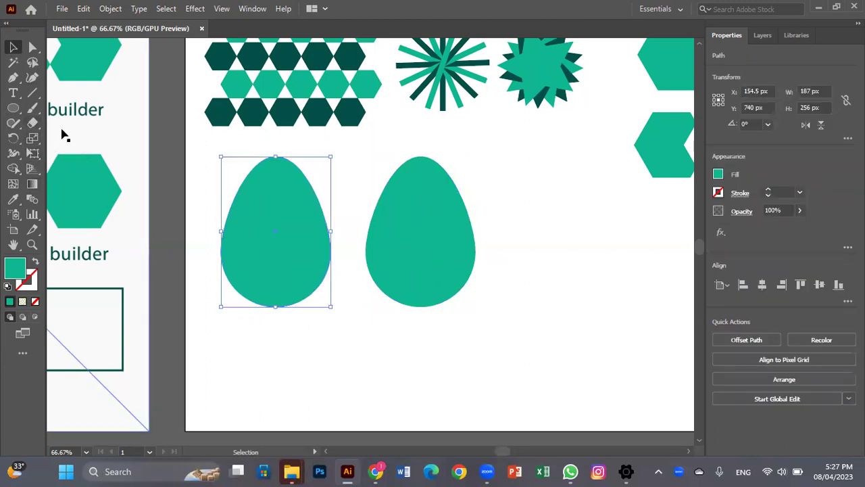
click(33, 125)
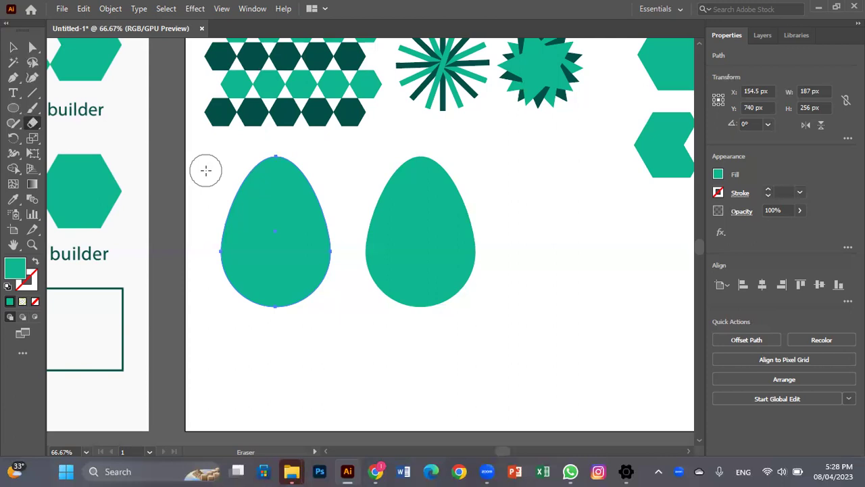
key(bracketleft)
key(bracketleft)
key(bracketleft)
key(bracketleft)
key(bracketleft)
key(bracketleft)
mouse_move(218, 186)
mouse_down()
mouse_move(246, 205)
mouse_move(311, 186)
mouse_up()
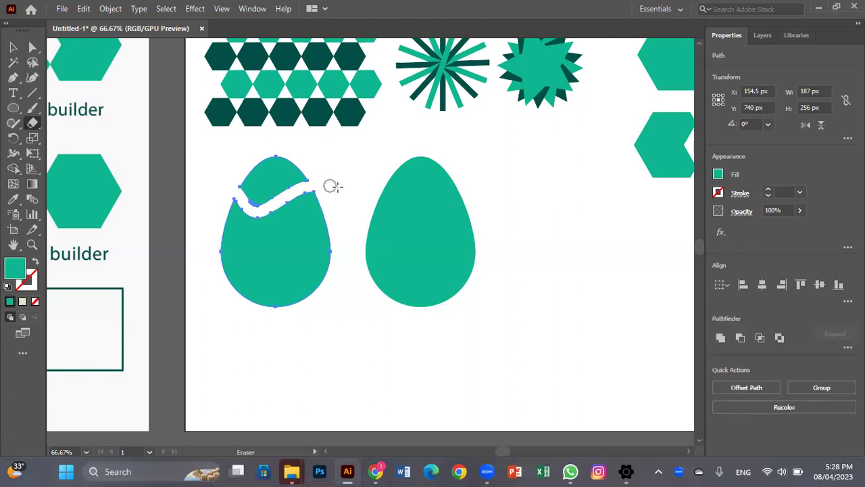
mouse_move(334, 237)
mouse_down()
mouse_move(308, 236)
mouse_move(284, 259)
mouse_move(237, 268)
mouse_move(215, 263)
mouse_up()
mouse_move(344, 272)
mouse_down()
mouse_move(309, 276)
mouse_move(282, 307)
mouse_move(283, 320)
mouse_up()
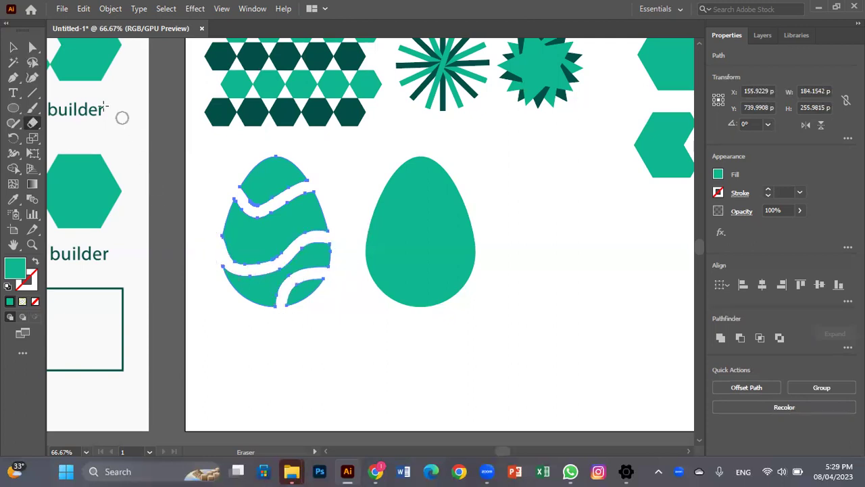
click(16, 48)
click(215, 161)
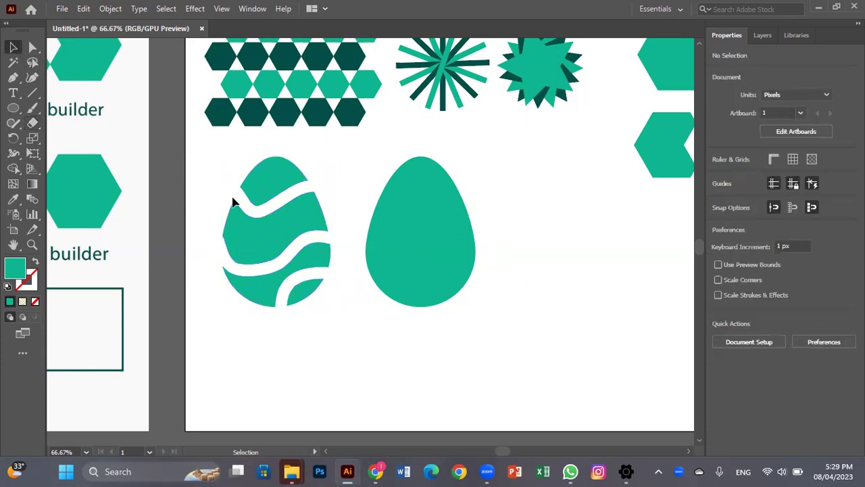
Recolour the left egg's wide middle band with the dark green sampled from the hexagon pattern.
mouse_move(263, 230)
mouse_down()
mouse_move(265, 280)
mouse_move(263, 230)
mouse_up()
click(448, 253)
click(282, 186)
drag(288, 253, 289, 232)
click(276, 293)
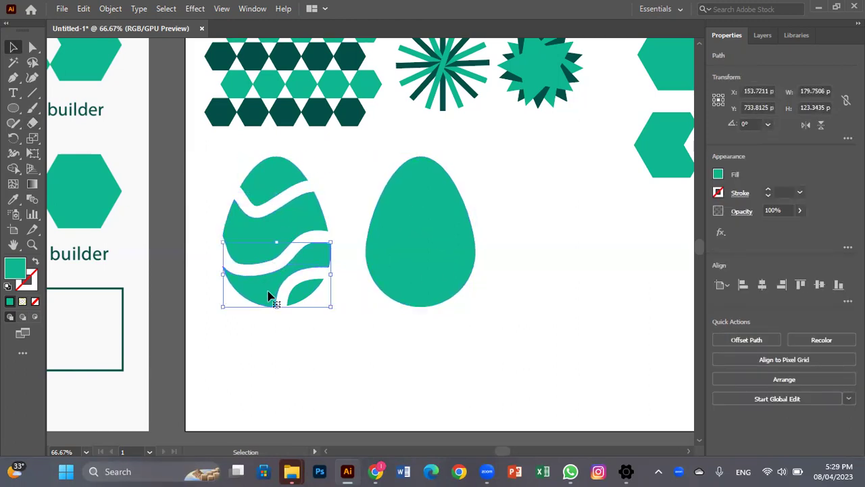
drag(273, 182, 259, 255)
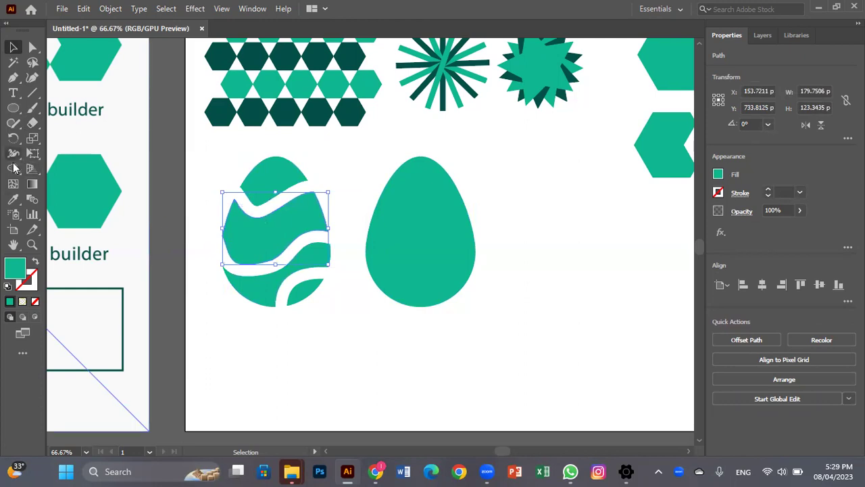
click(12, 199)
click(218, 116)
click(13, 46)
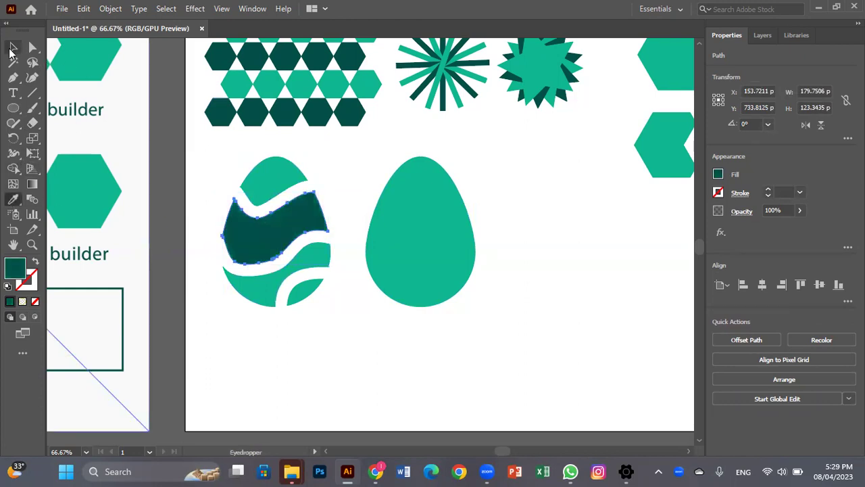
Recolour the small leaf-shaped piece at the left egg's lower right with the hexagon pattern's dark green.
click(301, 332)
click(307, 290)
click(13, 199)
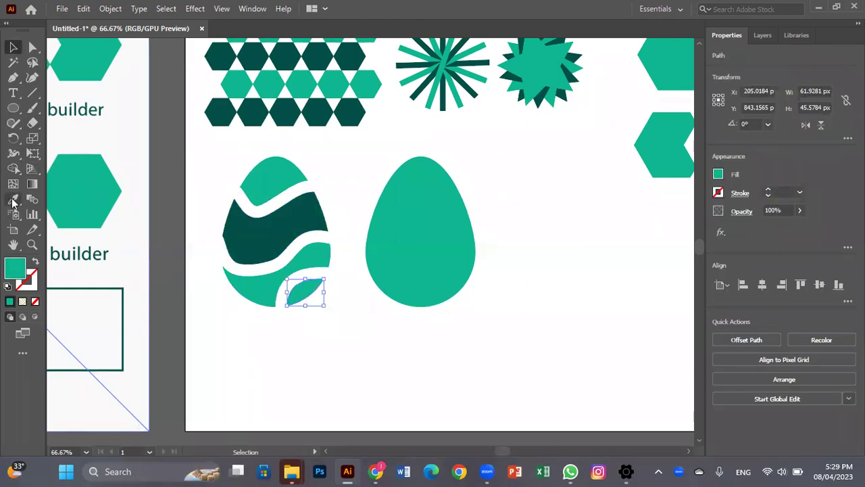
click(216, 114)
key(v)
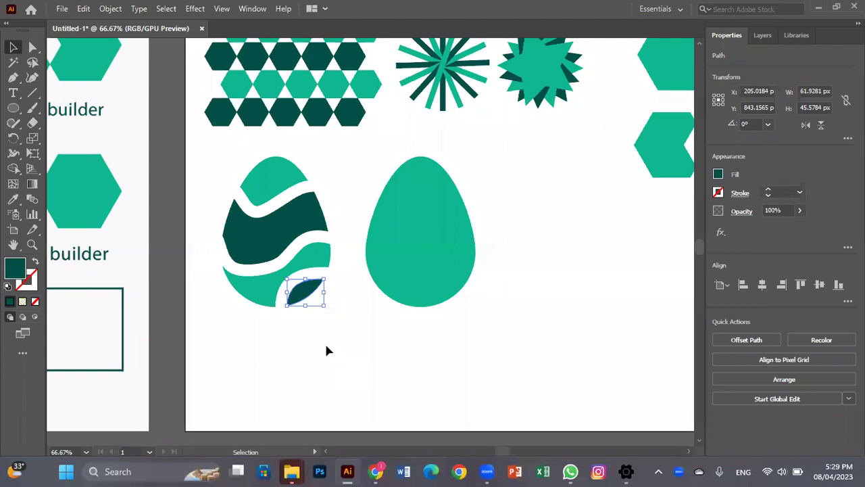
click(291, 335)
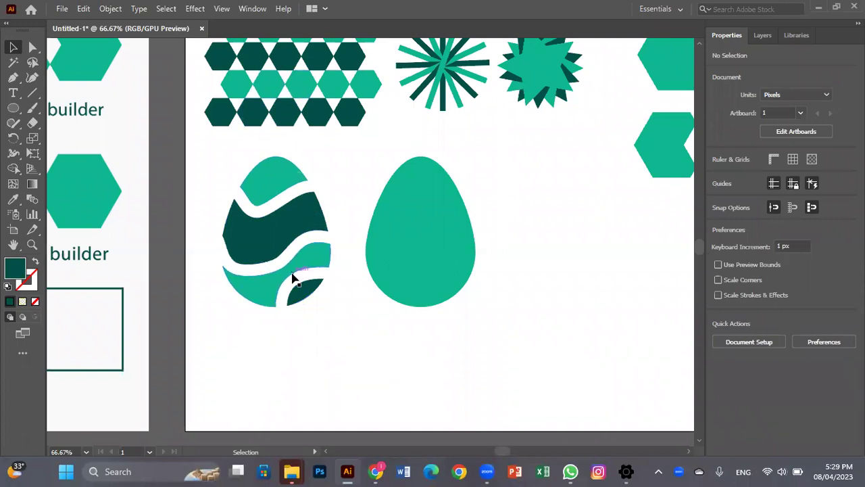
Erase three straight horizontal stripes across the right egg and a vertical stripe down the middle of its lower half.
click(413, 232)
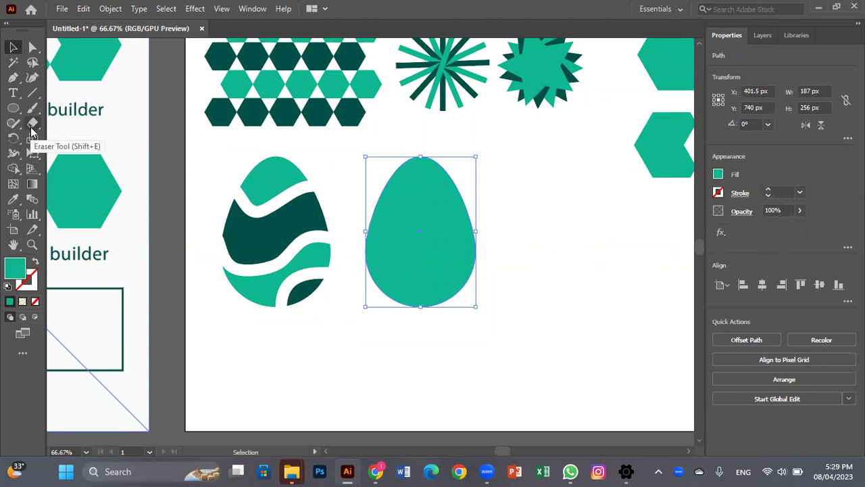
key(shift+e)
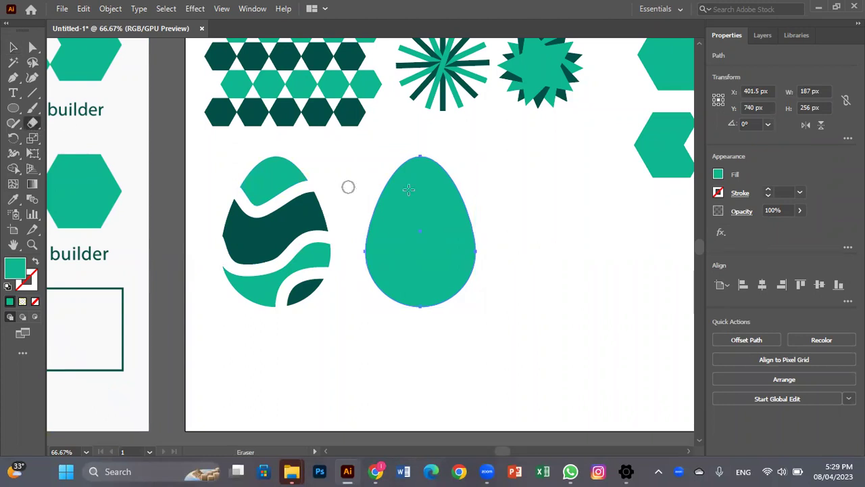
drag(348, 186, 518, 192)
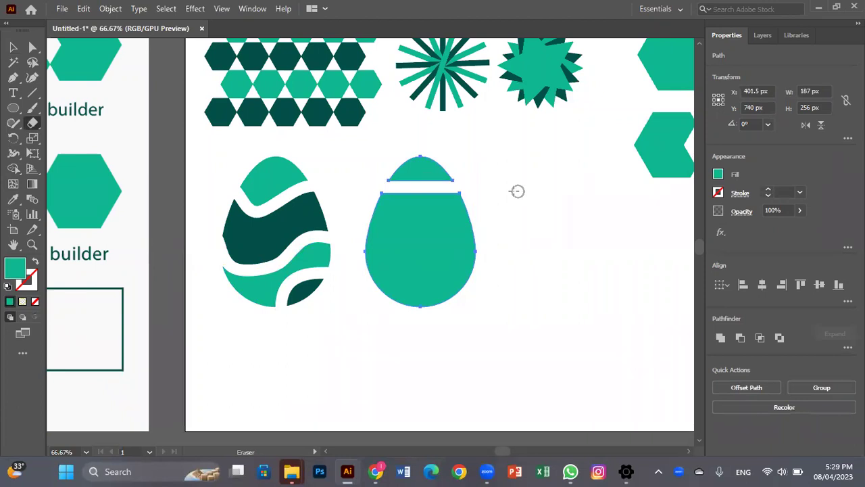
mouse_move(340, 229)
mouse_down()
mouse_move(397, 239)
mouse_move(476, 225)
mouse_up()
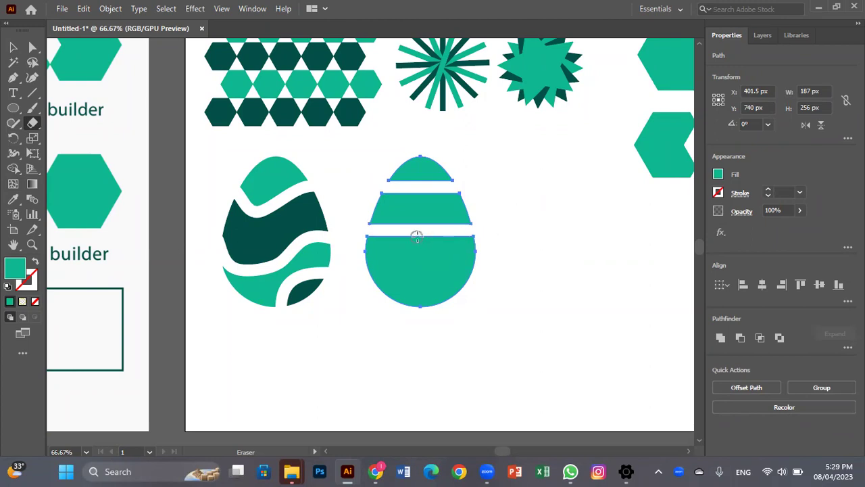
drag(421, 239, 419, 321)
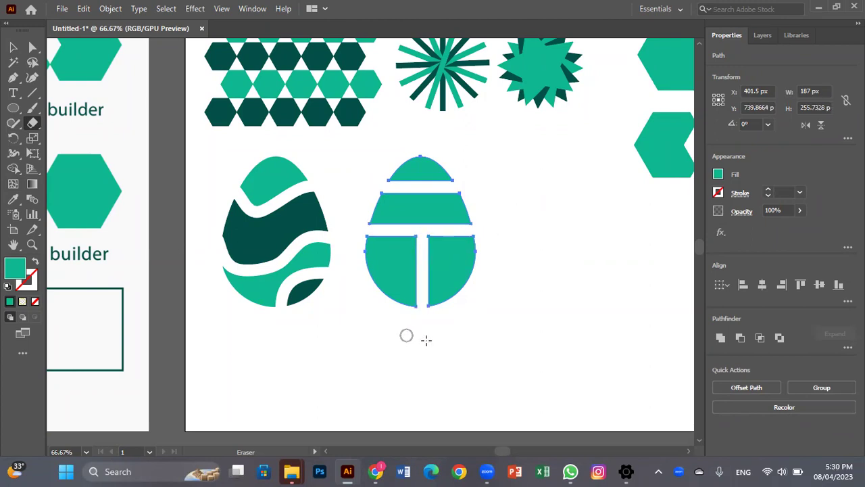
drag(359, 277, 525, 278)
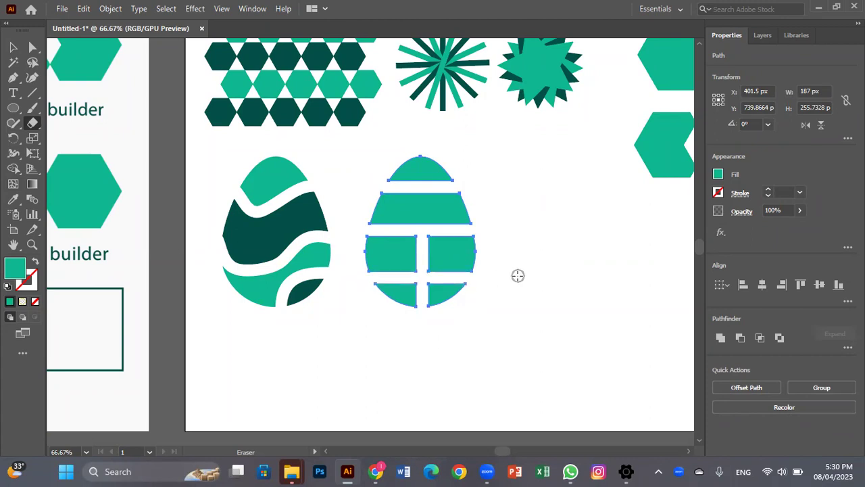
click(13, 46)
click(452, 316)
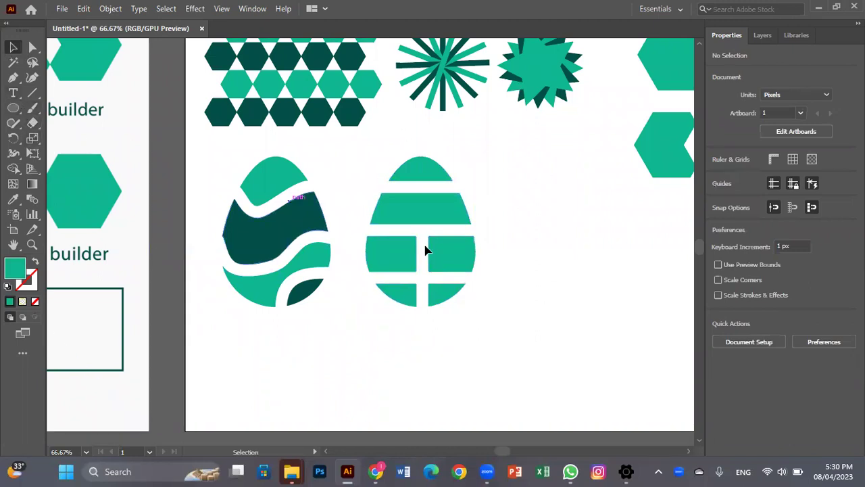
Recolour the right egg's top cap with the dark green sampled from the left egg's middle band.
click(389, 222)
click(440, 177)
click(13, 199)
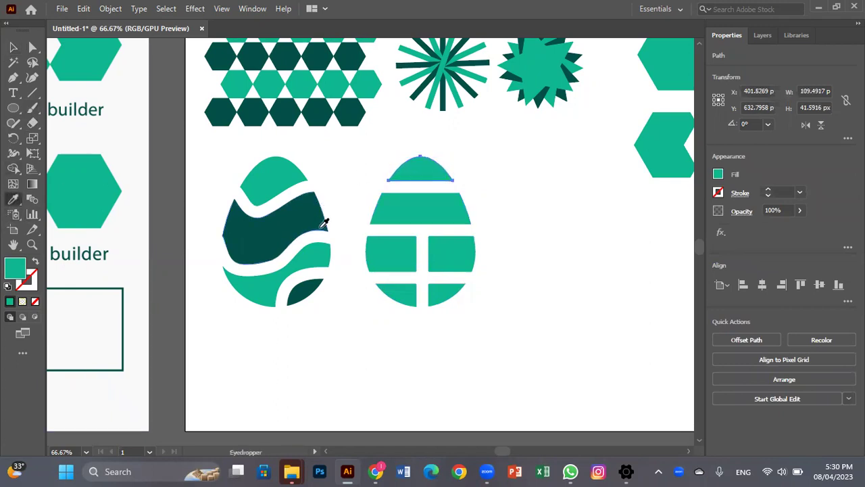
click(287, 215)
click(13, 47)
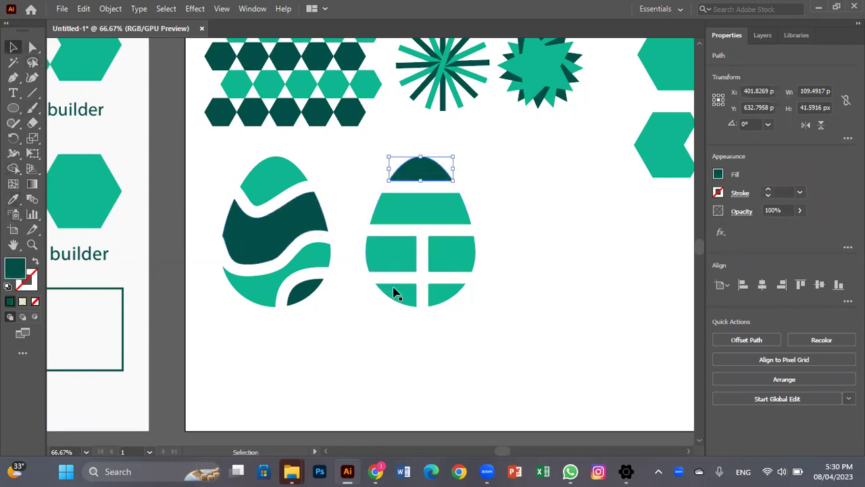
Apply the left egg's dark green to the bottom right piece of the right egg.
click(442, 298)
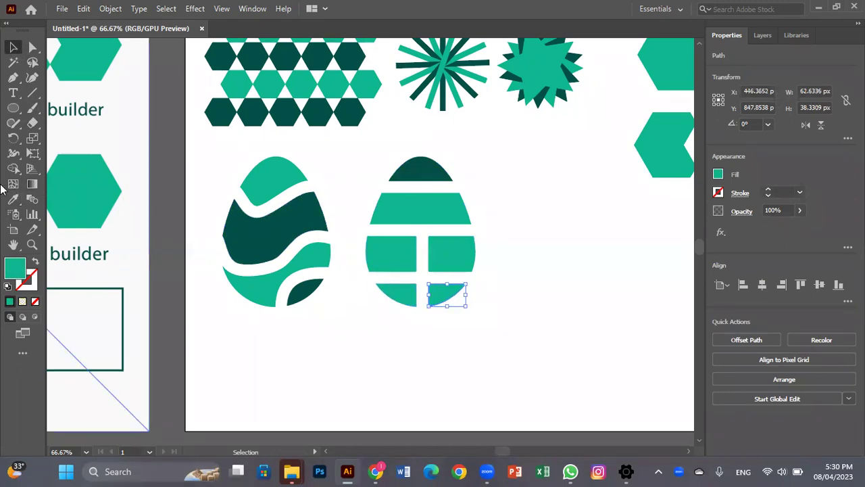
click(12, 199)
click(286, 236)
click(13, 47)
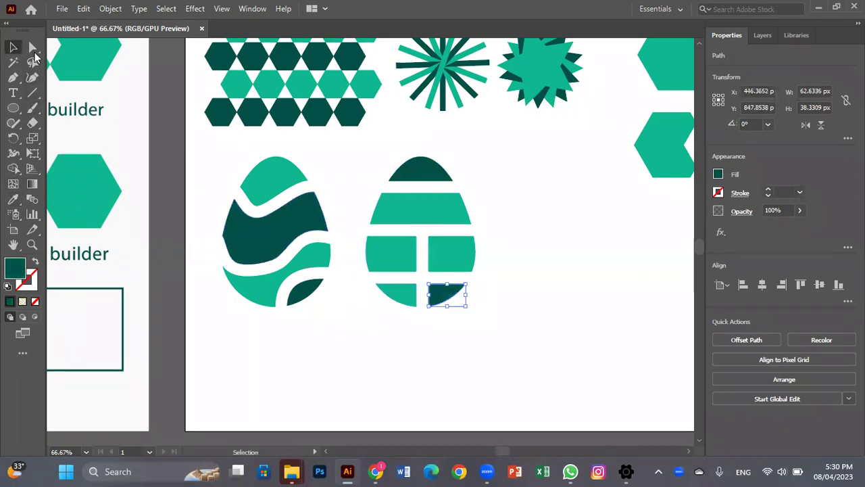
Apply the same dark green to the left block just below the middle of the right egg, and deselect it.
click(402, 245)
click(12, 199)
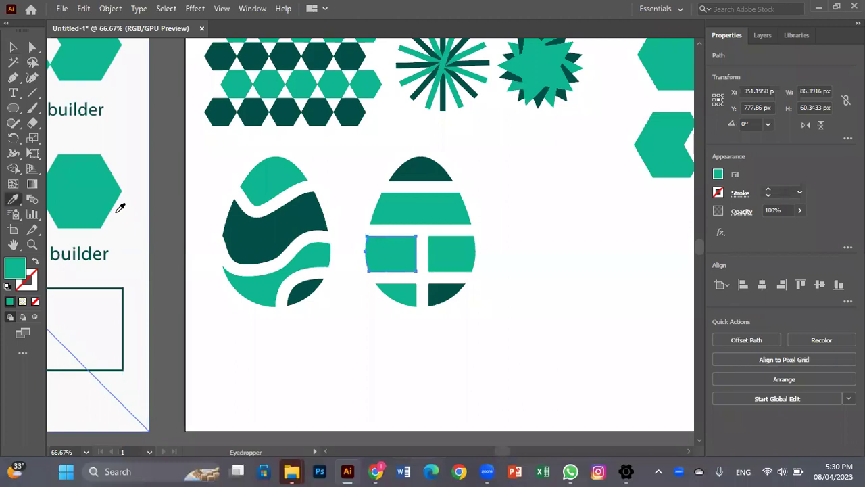
click(262, 229)
click(13, 61)
click(13, 47)
click(519, 378)
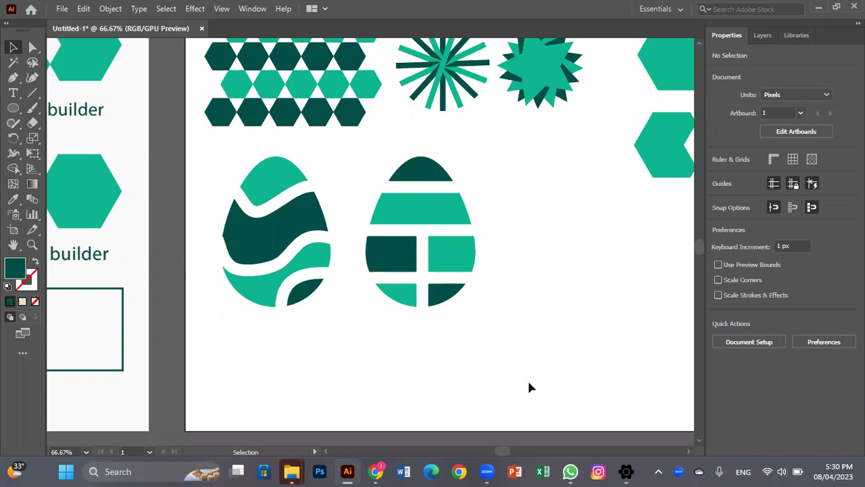
Check the reference sheet for the next shapes to recreate.
drag(376, 326, 411, 308)
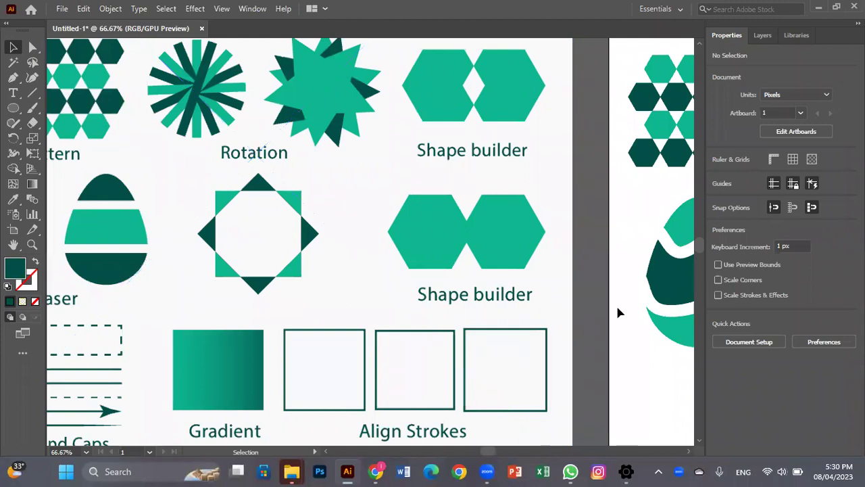
Group the pieces of the wavy-striped egg on the working artboard.
drag(611, 293, 158, 289)
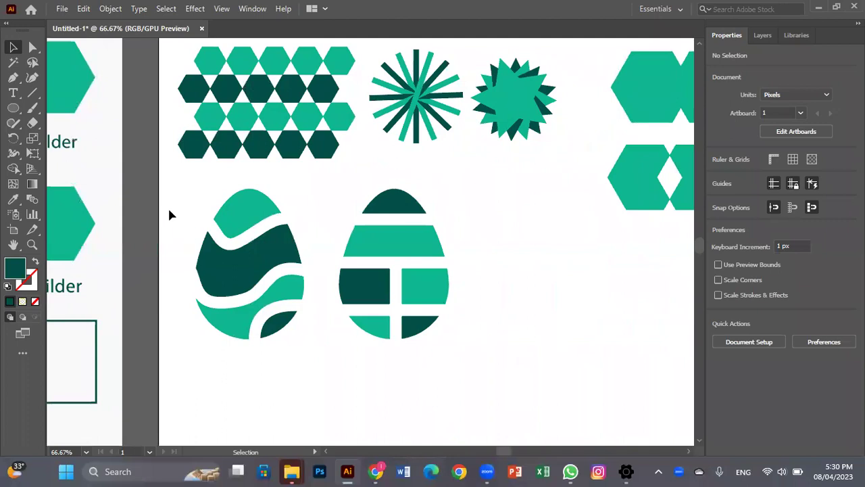
click(253, 333)
right_click(256, 325)
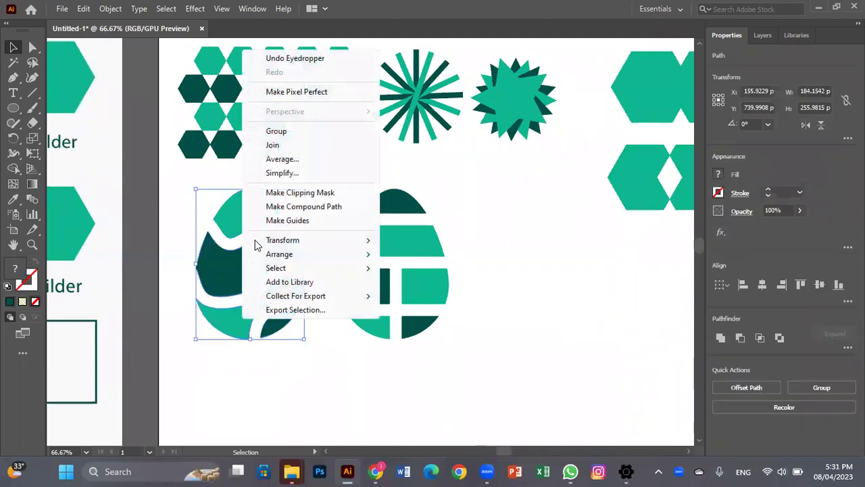
click(291, 133)
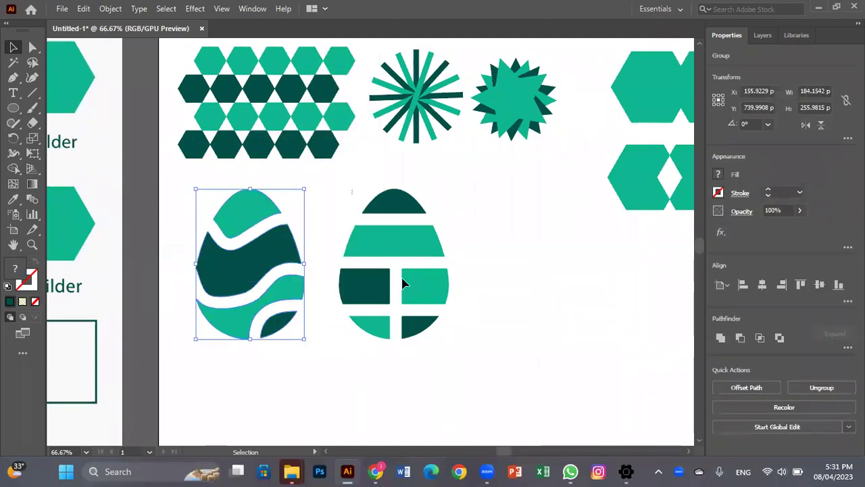
Group the pieces of the straight-striped egg and move it slightly closer to the wavy-striped egg.
click(400, 297)
right_click(382, 285)
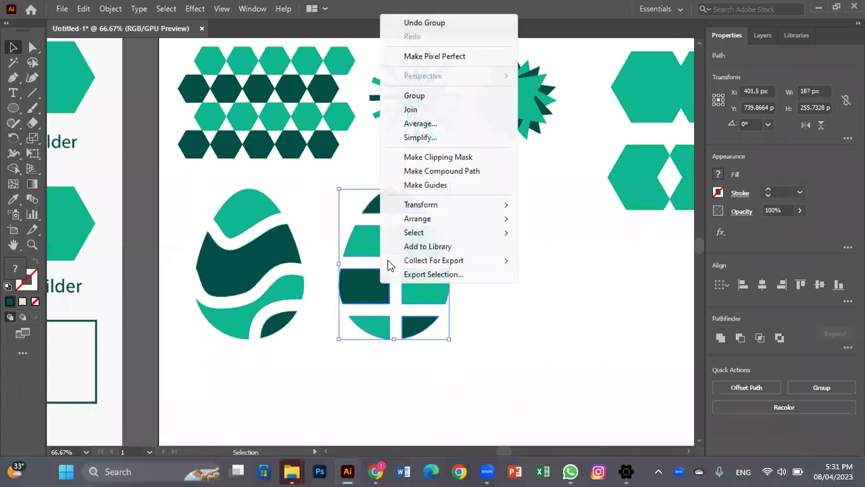
click(416, 99)
click(474, 165)
drag(436, 257, 377, 240)
click(529, 233)
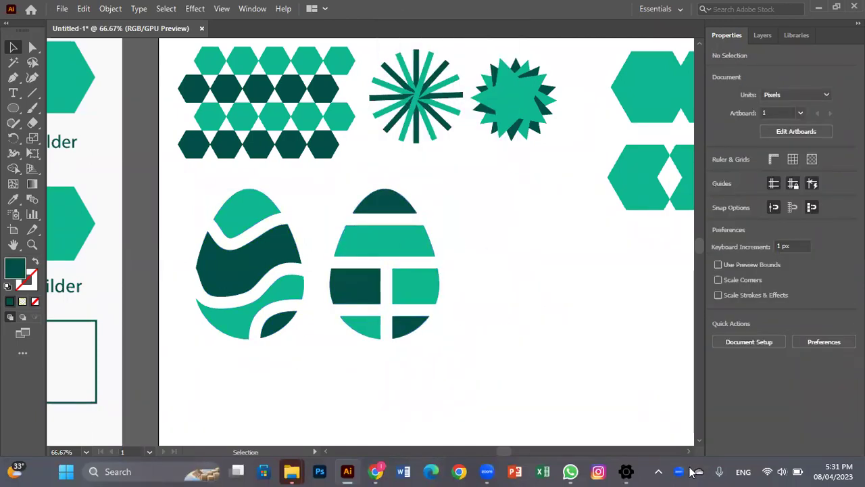
Draw a dark green square about 162 px wide beside the straight-striped egg and shift it slightly toward the egg.
scroll(284, 251, left, 5)
mouse_move(320, 245)
mouse_down()
mouse_move(487, 211)
mouse_move(497, 200)
mouse_up()
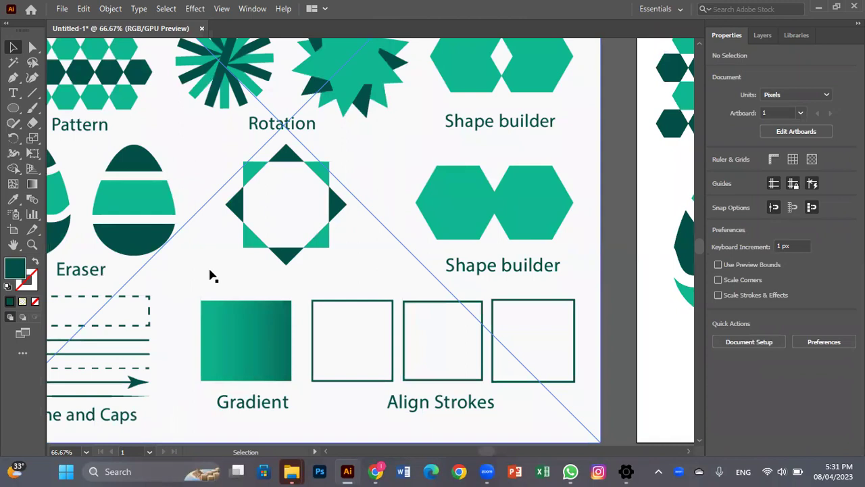
drag(446, 256, 174, 270)
drag(313, 261, 64, 247)
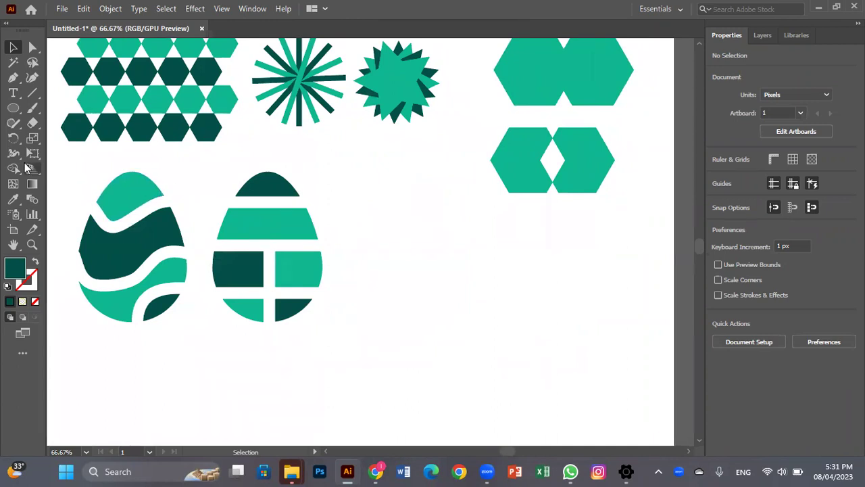
drag(9, 116, 58, 108)
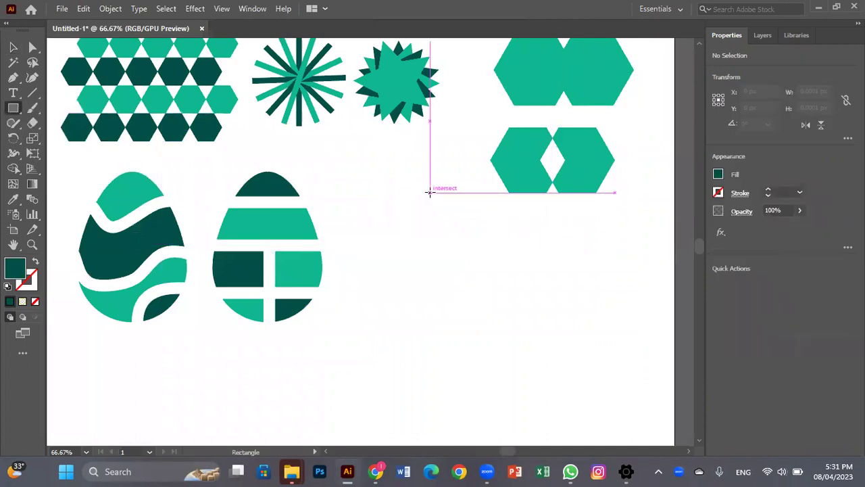
drag(382, 185, 461, 280)
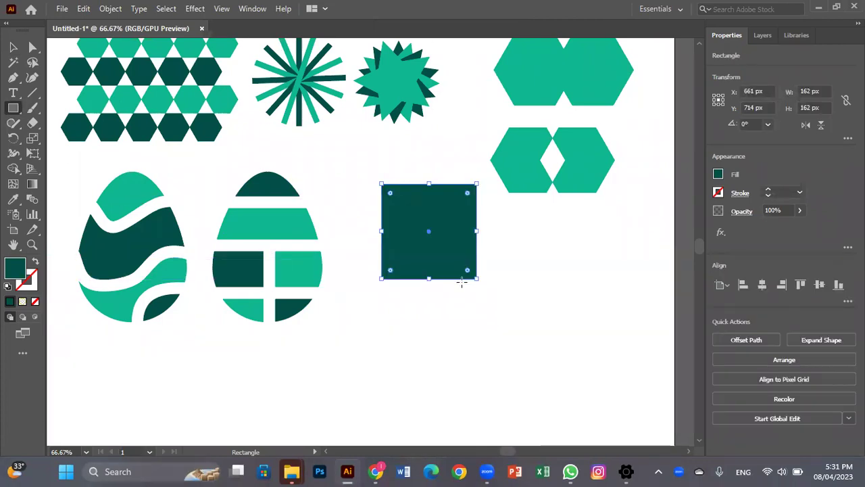
drag(429, 232, 415, 234)
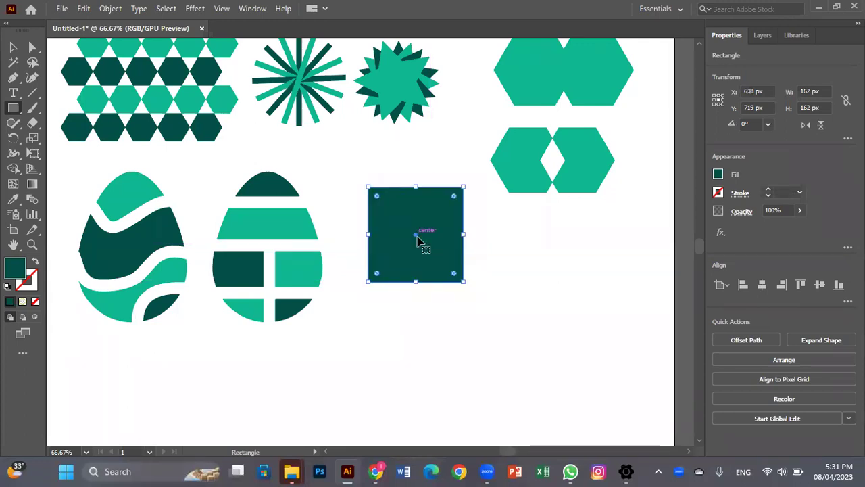
Paste a copy of the dark green square in front of the original and rotate it 45°.
click(85, 9)
click(101, 72)
click(85, 9)
click(116, 128)
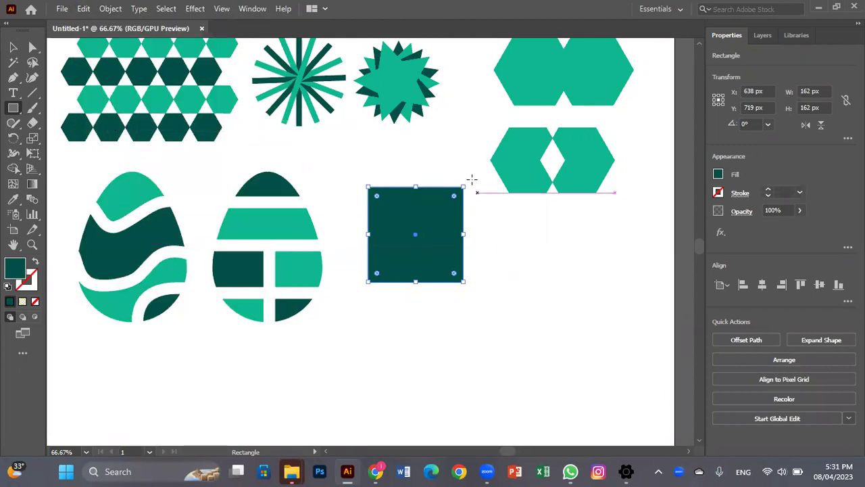
drag(469, 185, 434, 166)
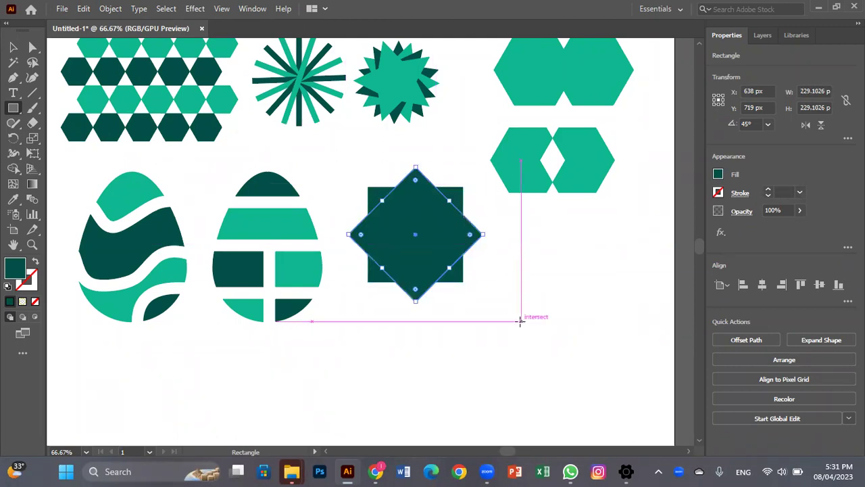
Recolour the rotated square with the light green sampled from the wavy-striped egg.
click(13, 200)
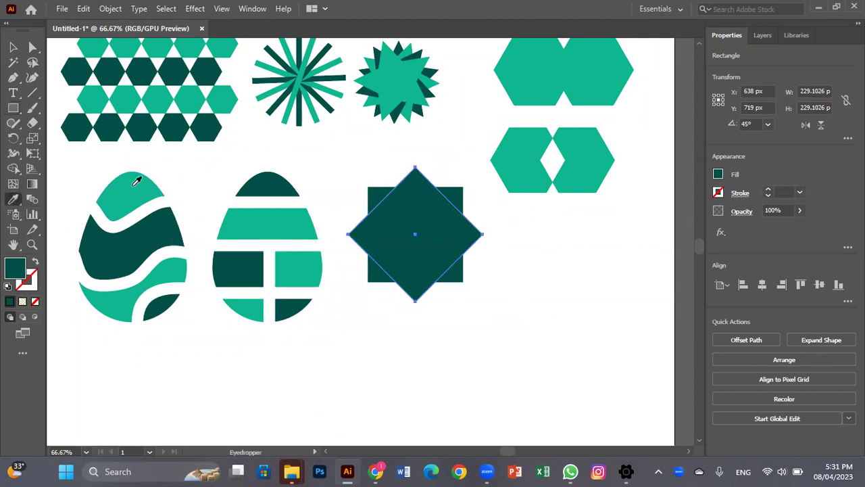
click(137, 181)
click(13, 47)
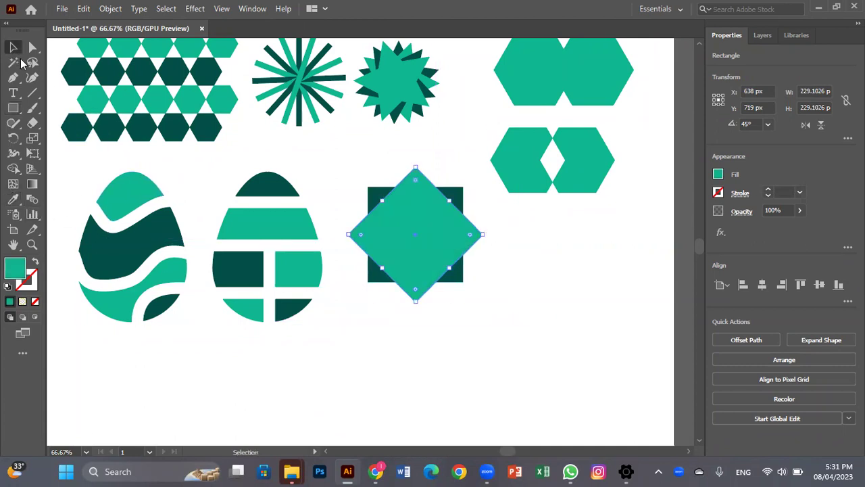
click(505, 350)
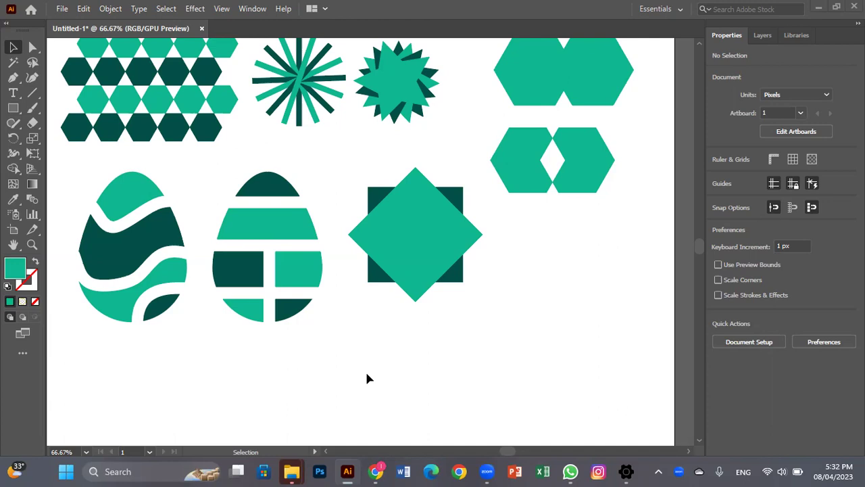
Use the Shape Builder to remove the overlapping centre of the two squares, leaving only the corner triangles.
drag(338, 165, 471, 336)
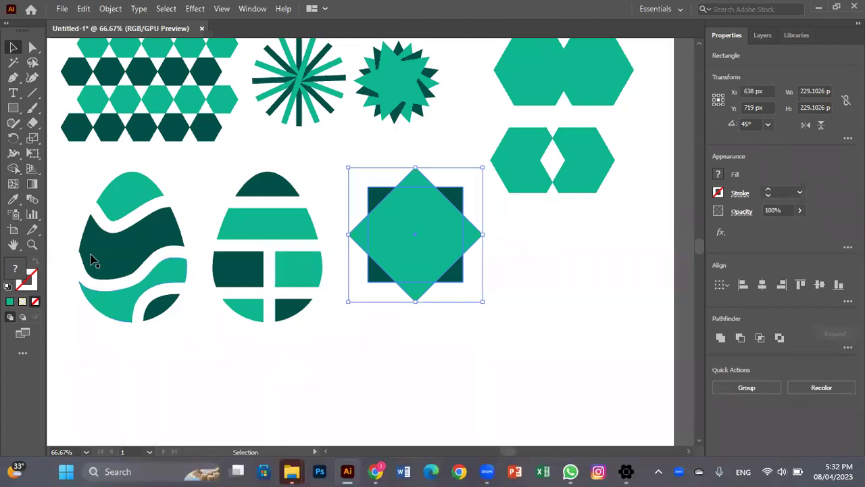
click(14, 169)
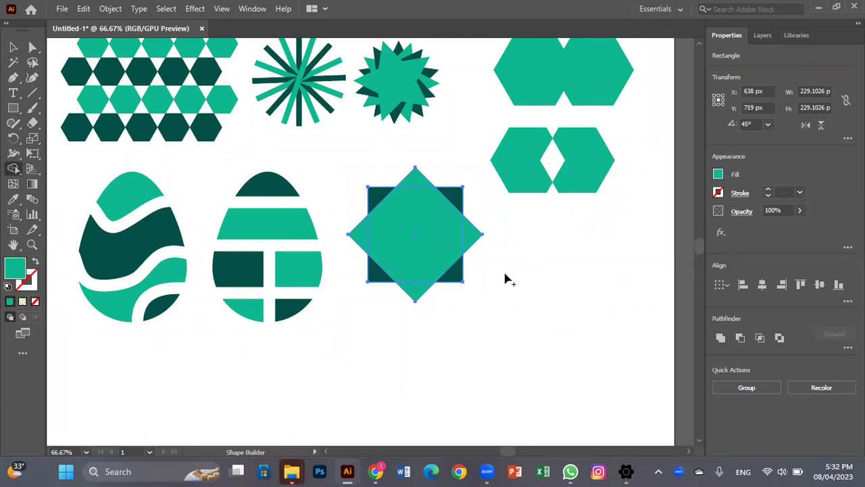
drag(340, 318, 559, 329)
drag(412, 230, 88, 244)
drag(344, 248, 222, 242)
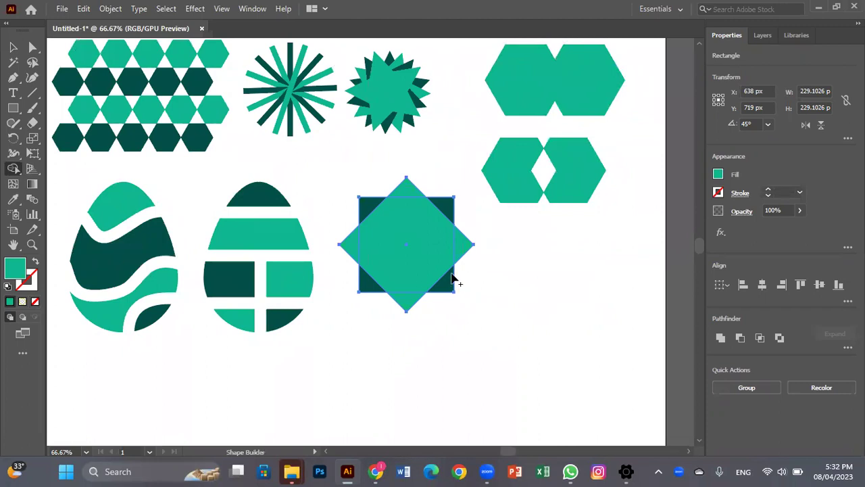
alt+click(401, 234)
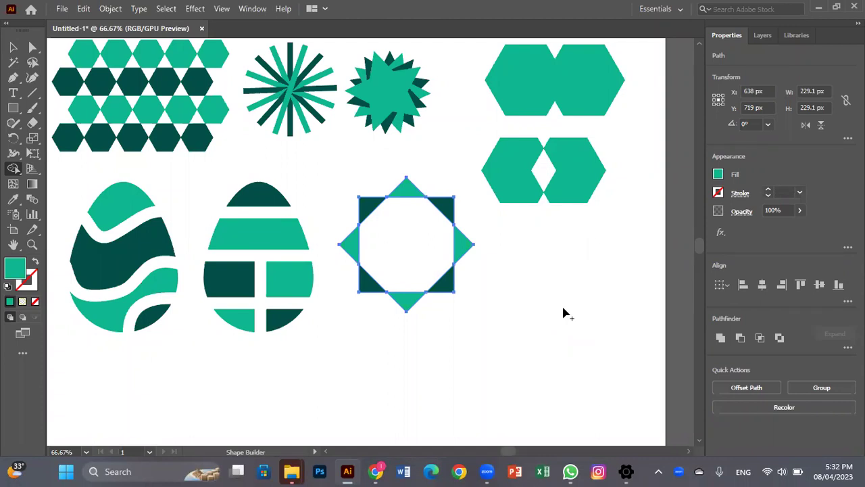
click(13, 47)
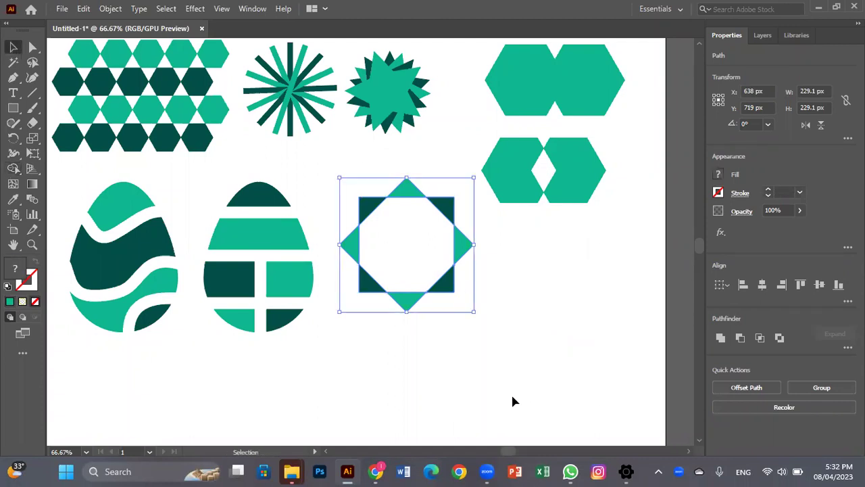
Scale both eggs together to about 335 px wide and place them beneath the hexagon pattern.
scroll(331, 325, left, 3)
drag(326, 290, 406, 362)
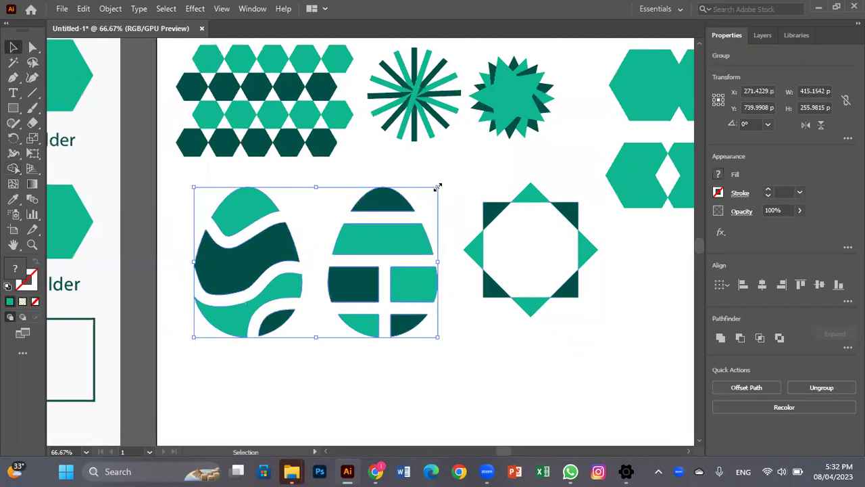
drag(437, 188, 392, 217)
drag(354, 269, 334, 238)
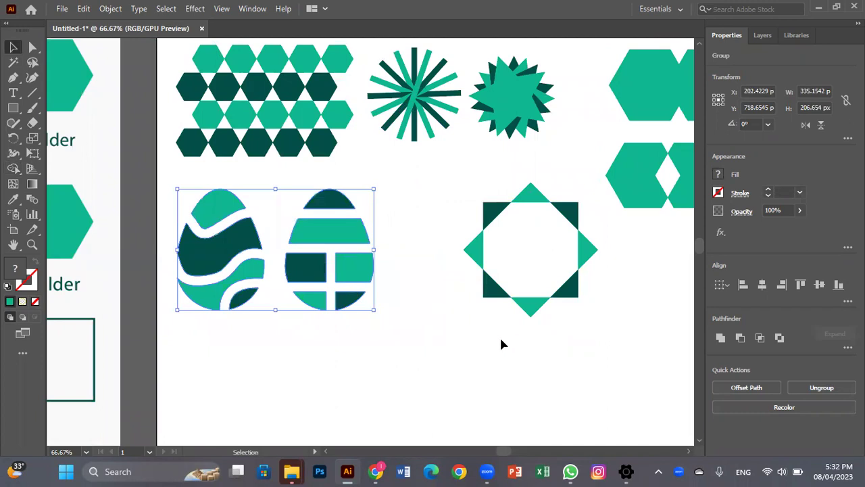
click(500, 341)
Group the triangles of the eight-pointed star frame.
drag(570, 363, 445, 363)
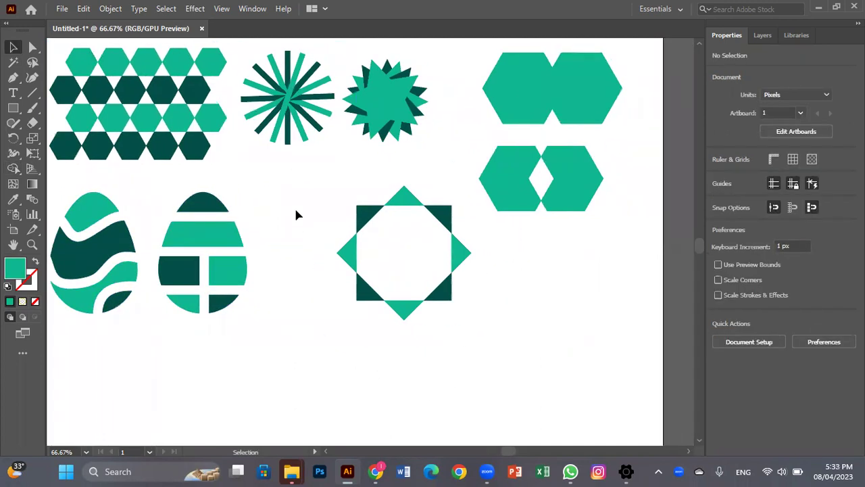
drag(324, 183, 453, 322)
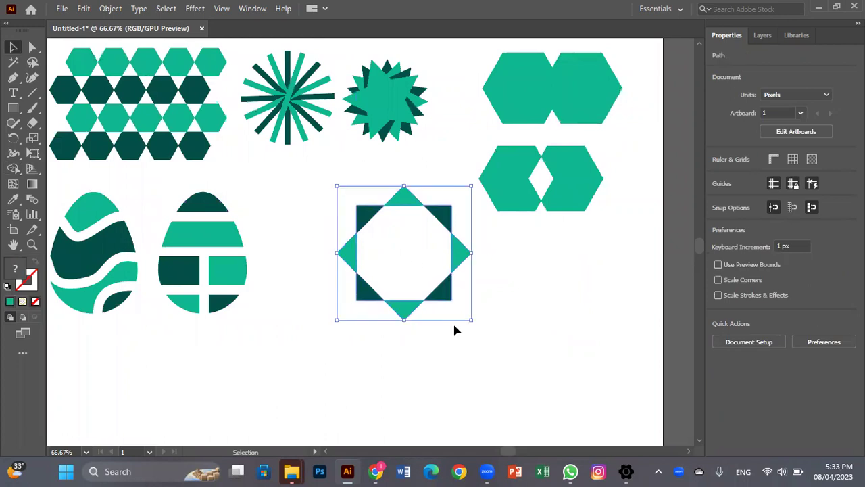
right_click(464, 242)
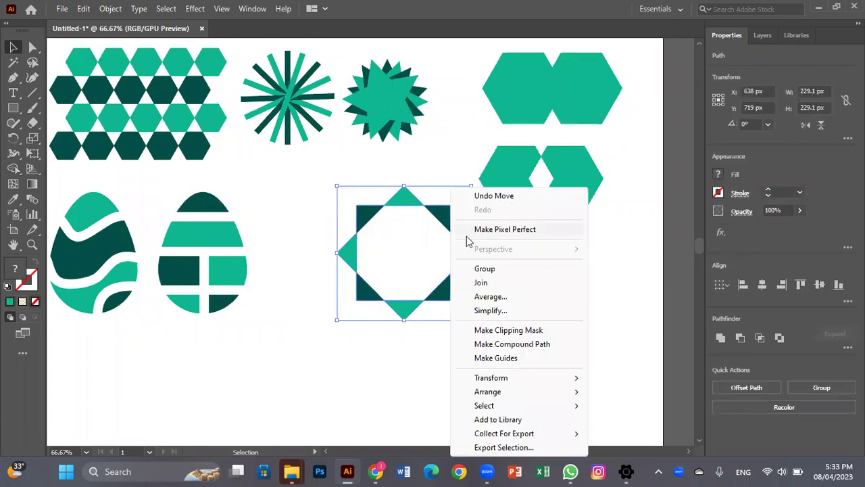
click(493, 269)
Scale the star frame to about 191 px wide and move it up beneath the rotation shapes.
drag(476, 182, 450, 207)
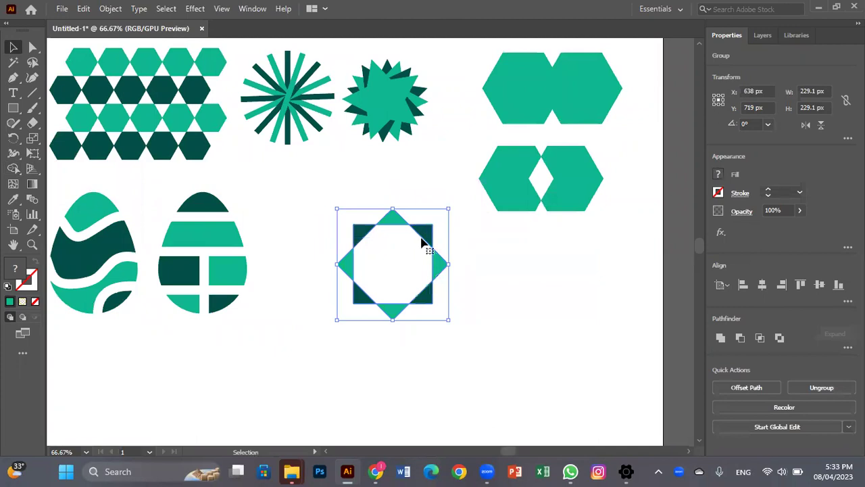
drag(433, 276, 339, 156)
click(430, 291)
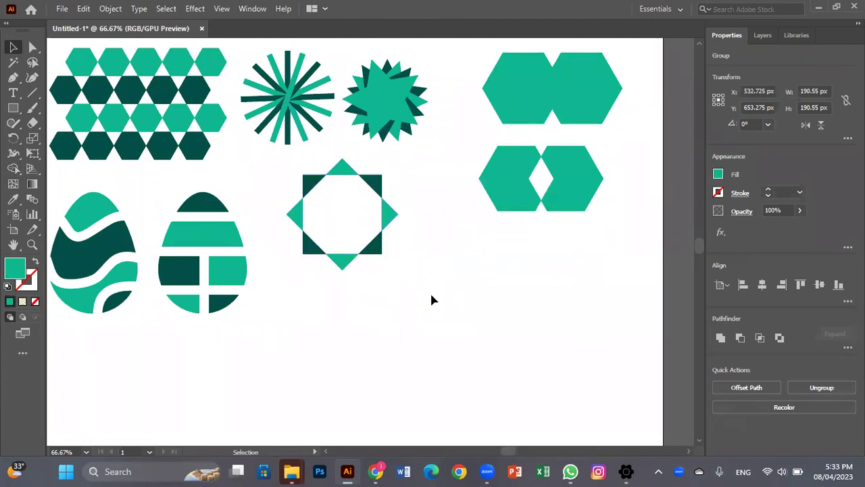
Draw a light green rectangle about 245 by 141 px in the empty area below the star frame.
key(space)
drag(461, 324, 496, 296)
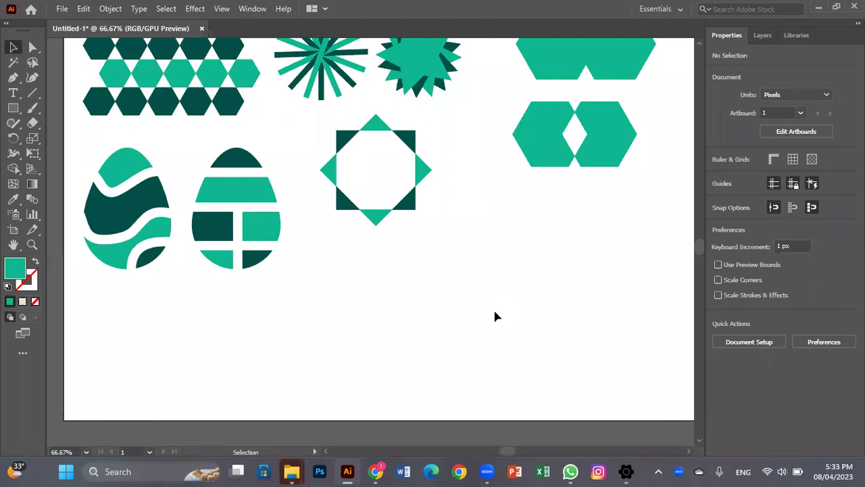
scroll(189, 347, left, 10)
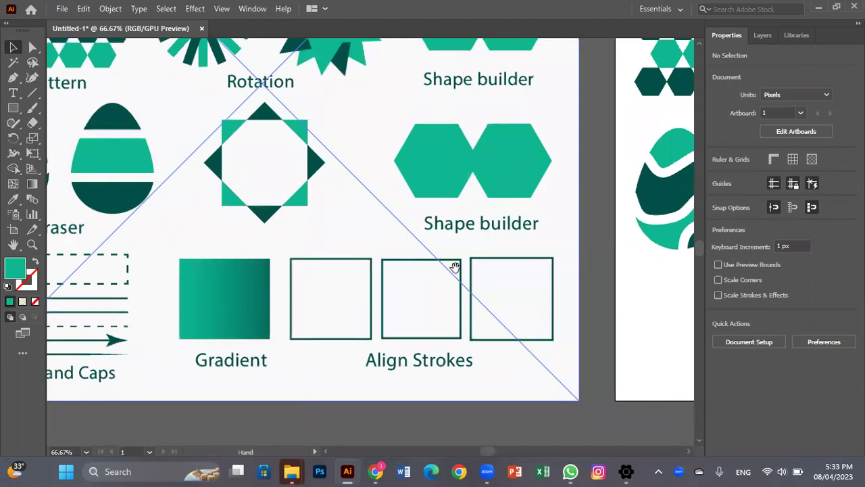
drag(456, 270, 97, 272)
drag(163, 300, 563, 233)
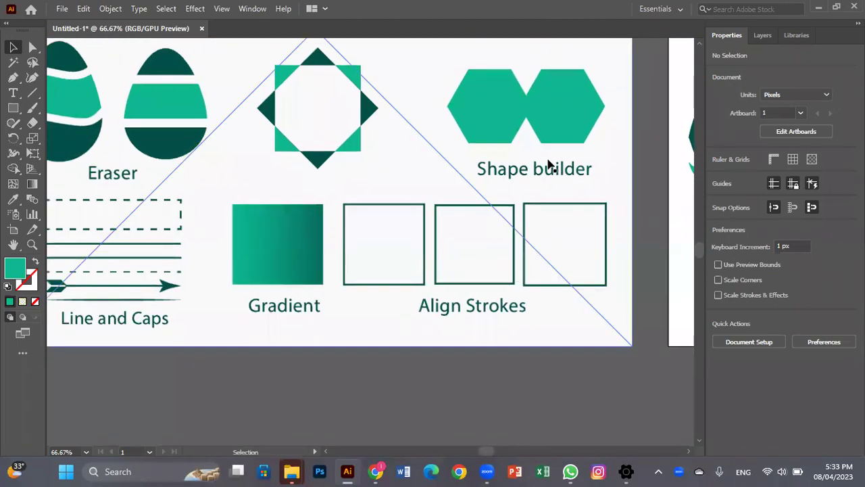
drag(531, 290, 99, 306)
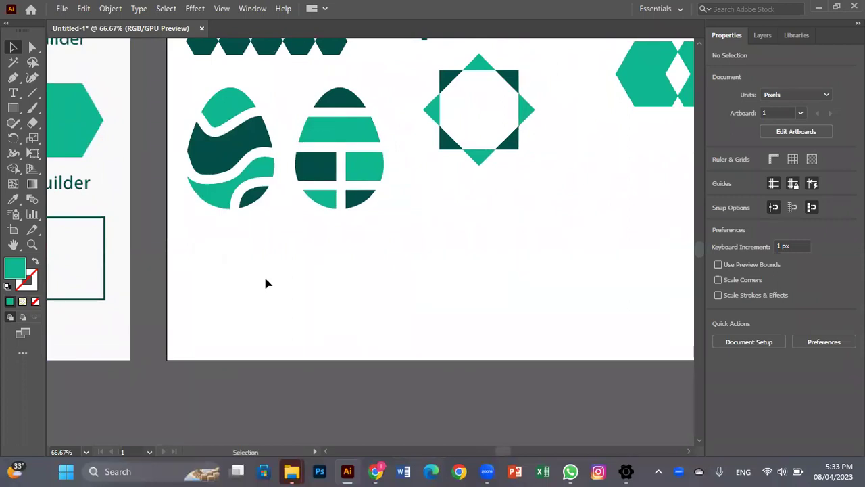
click(15, 109)
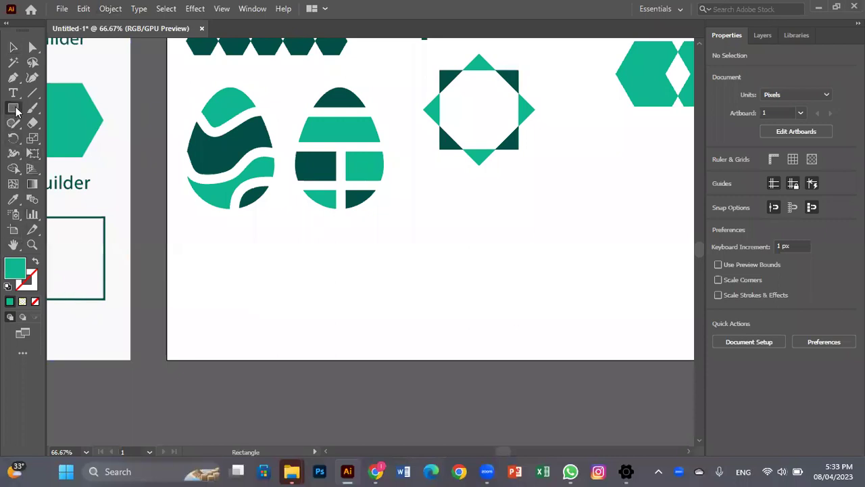
drag(407, 217, 550, 299)
drag(487, 388, 414, 388)
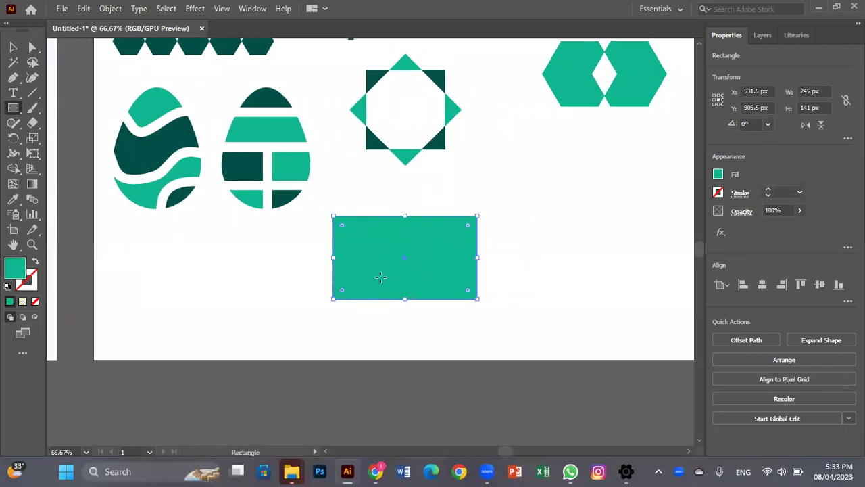
Fill the light green rectangle with a radial gradient using the Gradient tool.
click(30, 185)
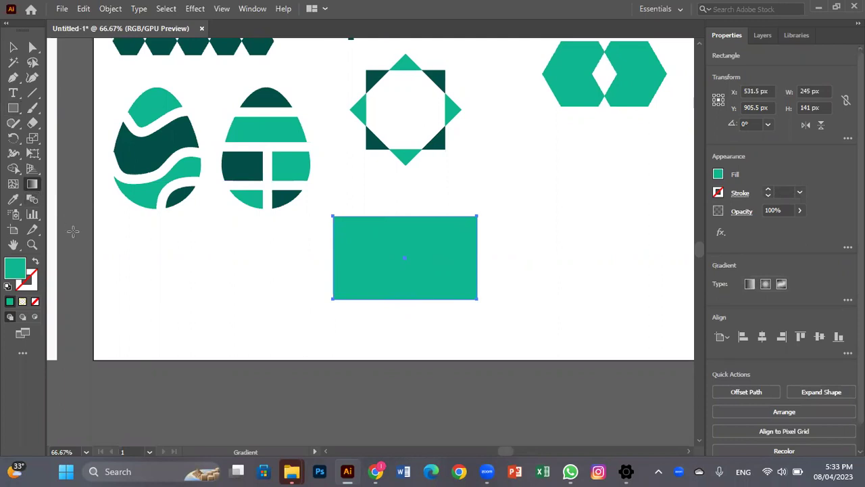
click(403, 241)
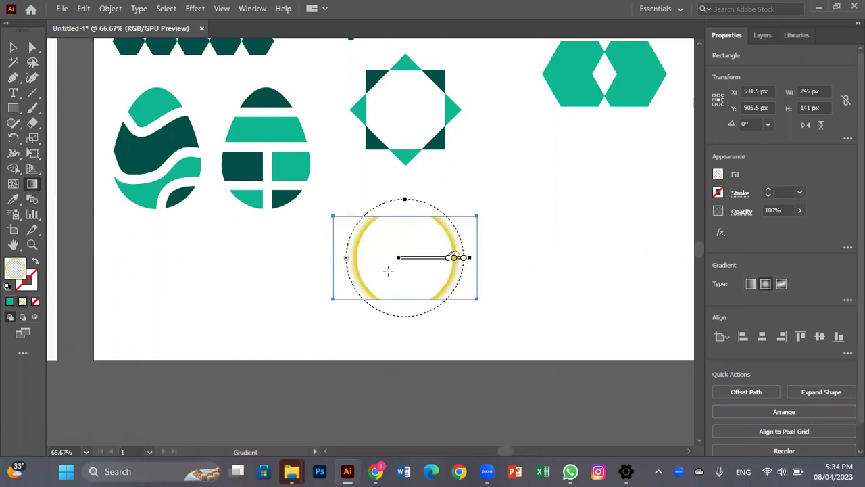
Make the rectangle's gradient linear, reduce it to a gold start stop and a white end stop, and move the midpoint to about 48.5%.
double_click(32, 186)
click(542, 206)
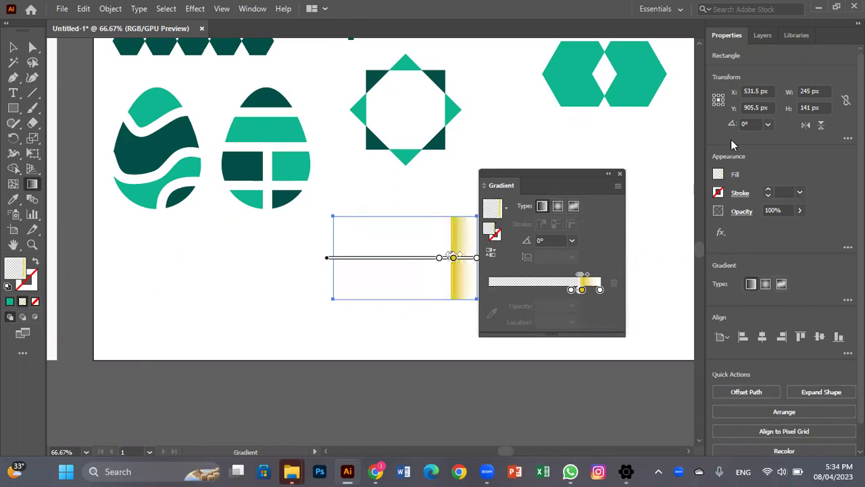
drag(573, 289, 487, 290)
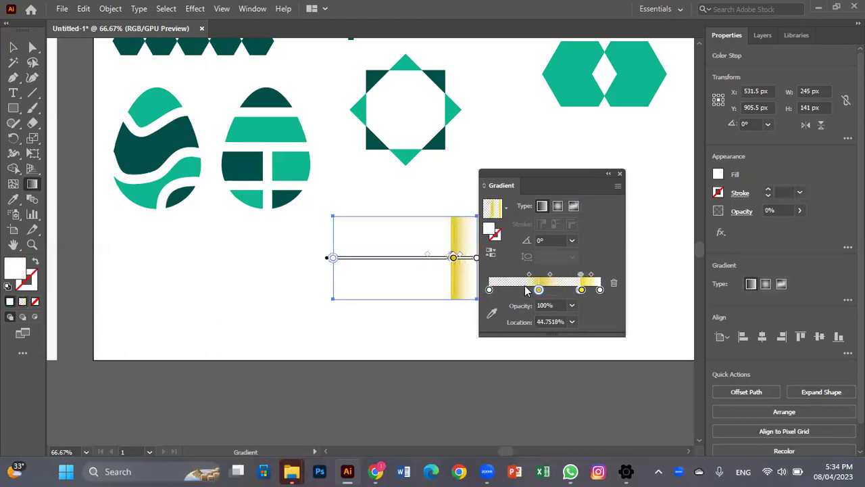
mouse_move(581, 289)
mouse_down()
mouse_move(571, 287)
mouse_move(579, 292)
mouse_up()
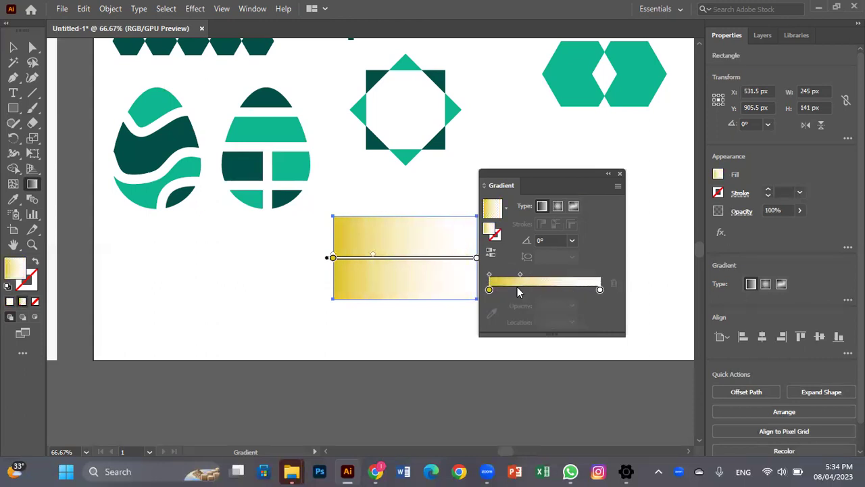
drag(519, 274, 543, 274)
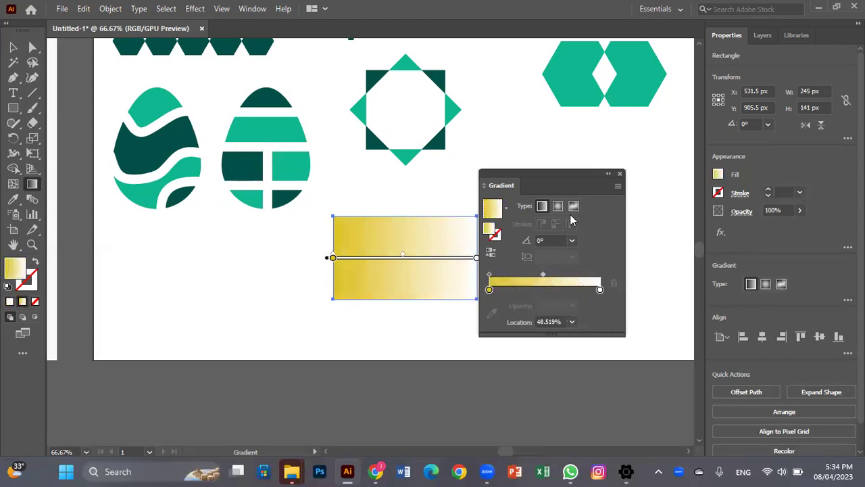
Try to recolour the gradient's gold start stop black and undo the recent gradient edits.
click(489, 290)
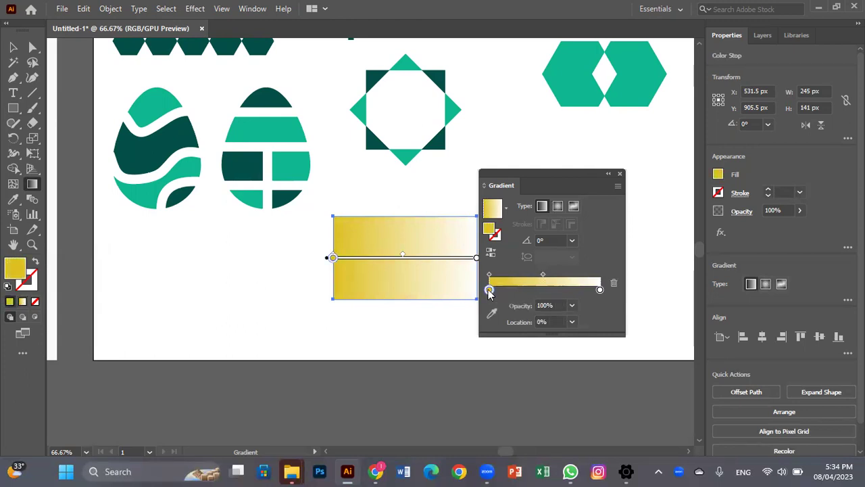
double_click(489, 289)
click(463, 329)
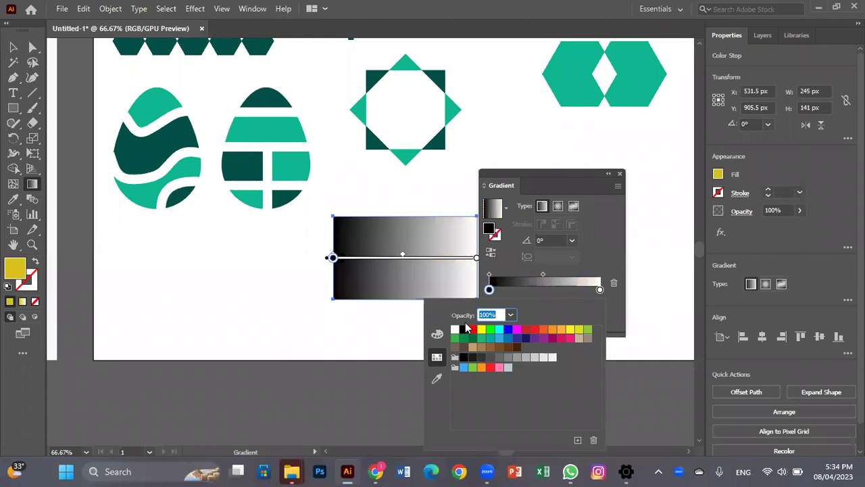
click(490, 290)
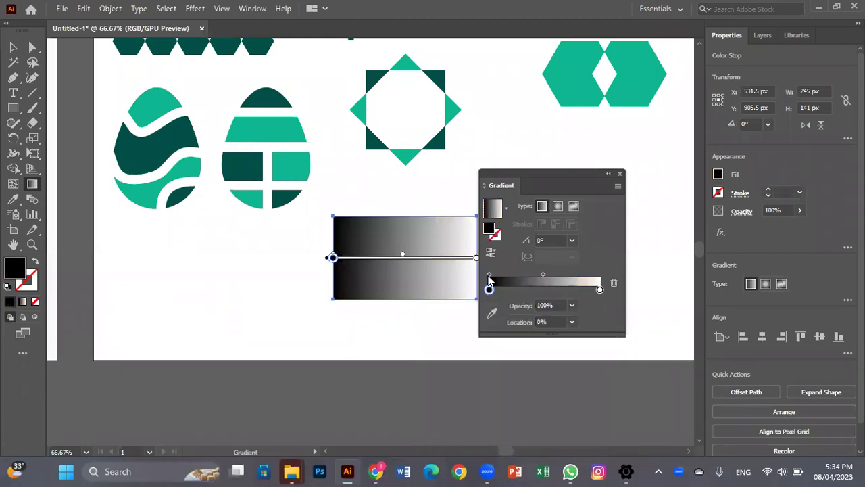
key(ctrl+z)
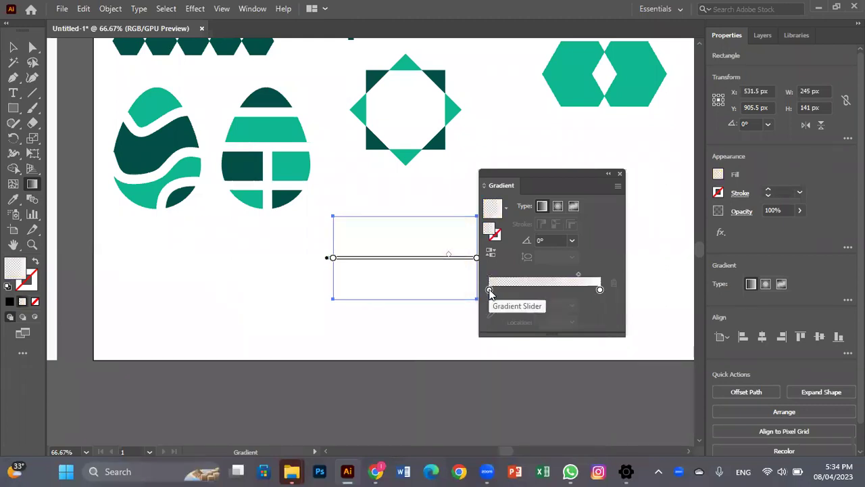
Move the gradient's midpoint closer to the centre and recolour its transparent start stop black.
drag(578, 274, 544, 278)
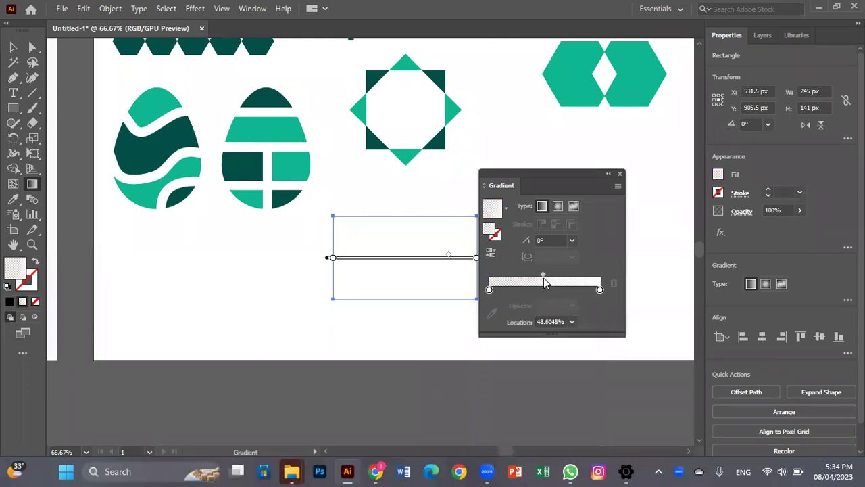
click(489, 290)
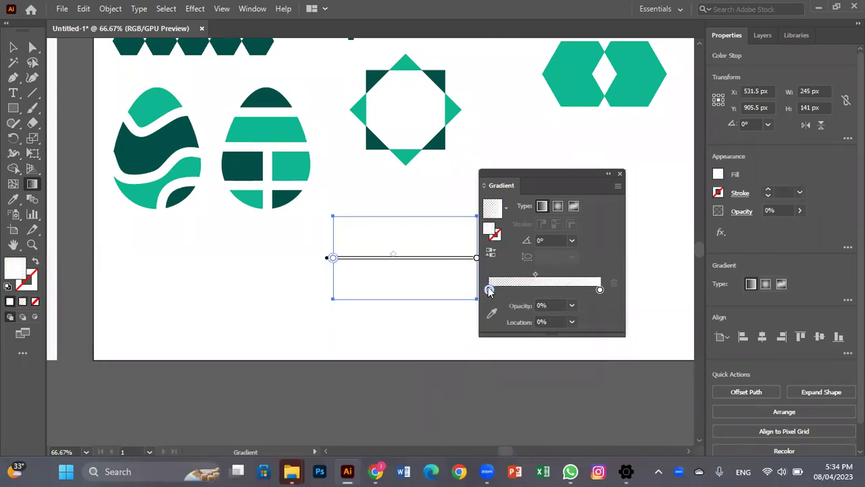
double_click(490, 290)
click(463, 329)
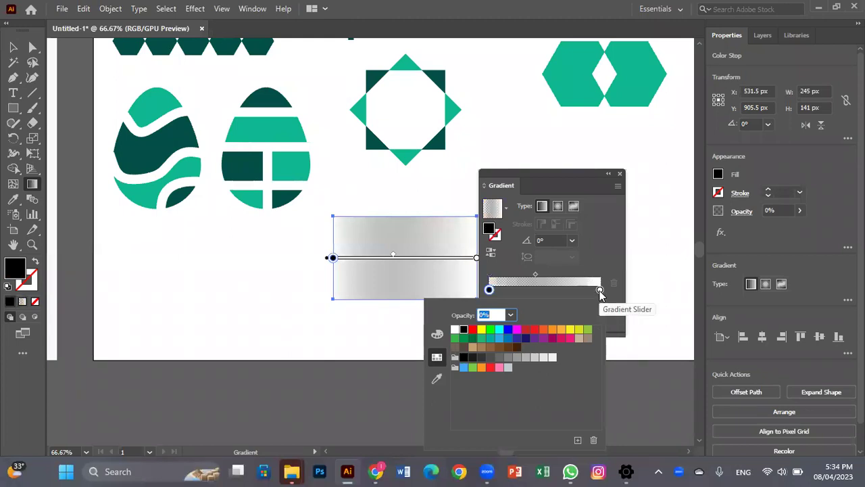
click(541, 206)
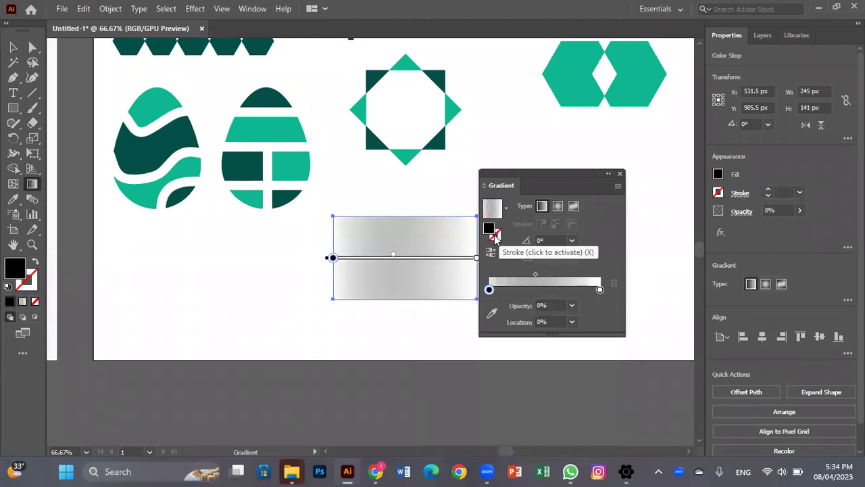
click(492, 230)
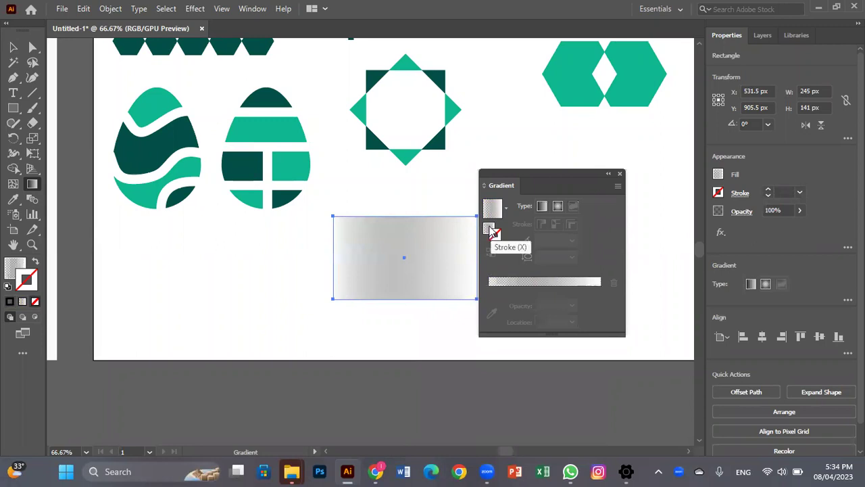
Delete the gradient rectangle below the star frame.
click(620, 174)
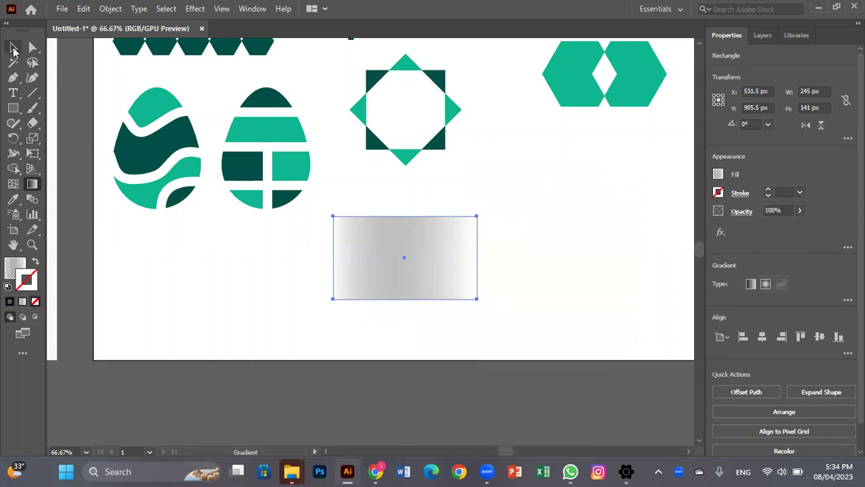
click(13, 50)
key(Delete)
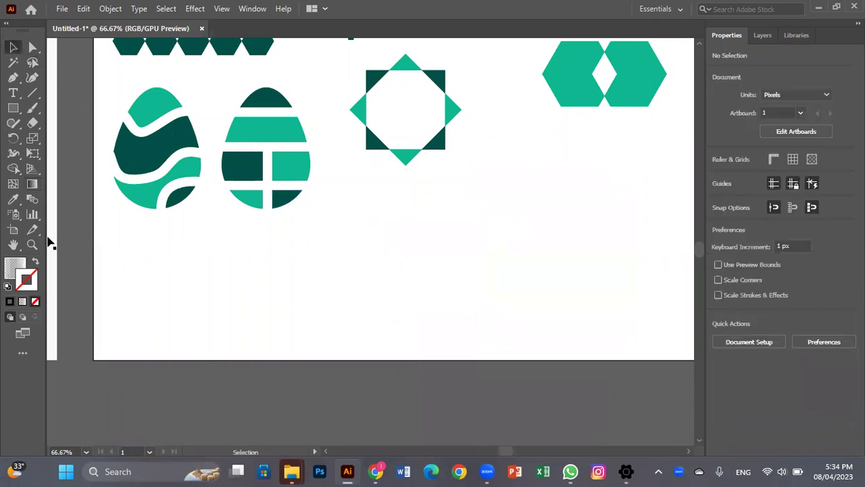
Set the opacity of the gradient's black start stop to 100% with nothing selected.
double_click(32, 185)
click(489, 289)
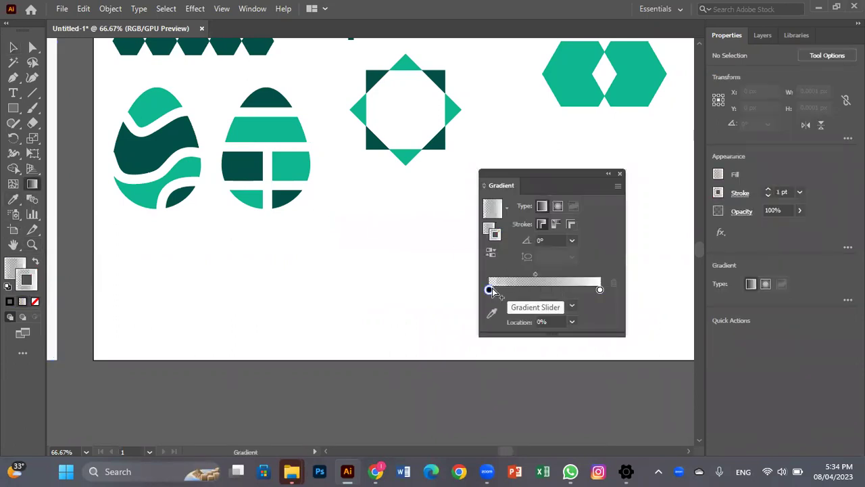
double_click(489, 289)
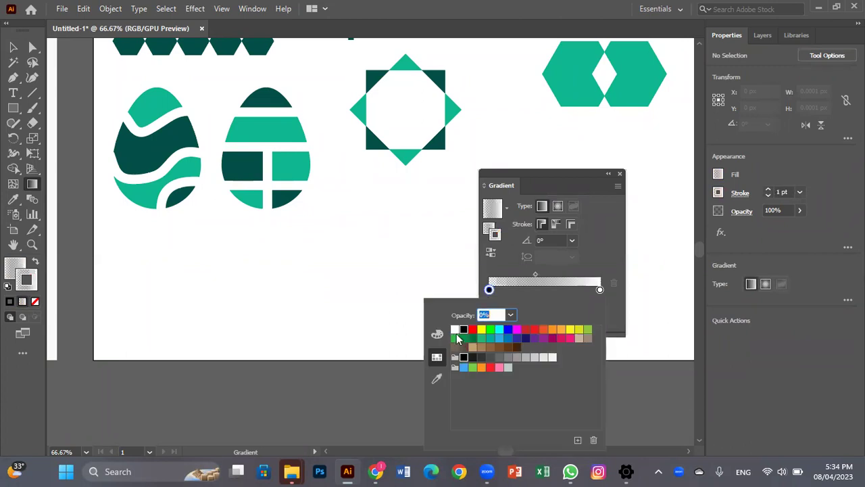
click(723, 194)
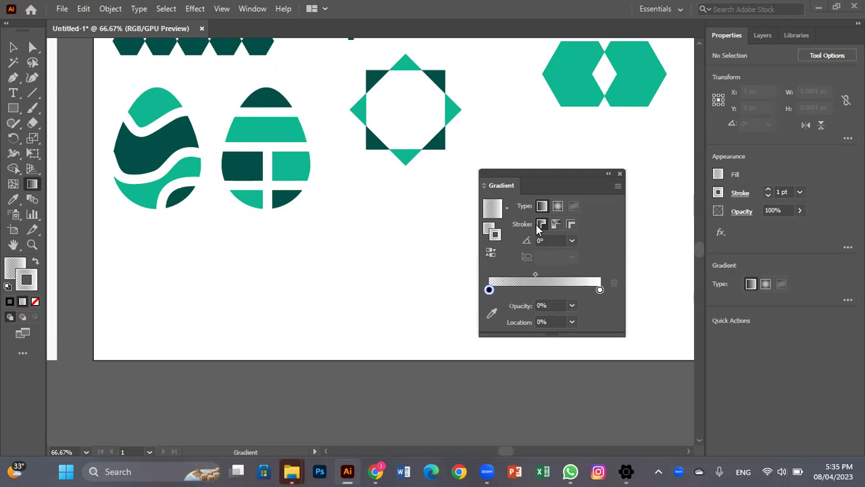
click(36, 301)
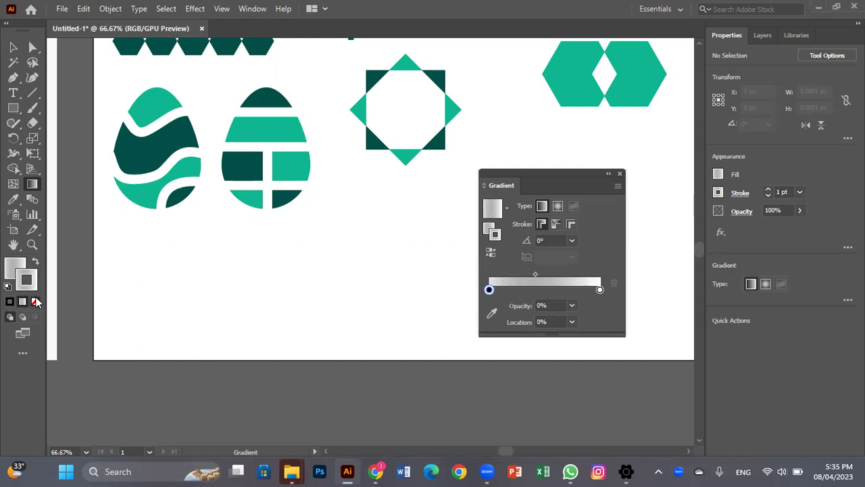
click(505, 281)
click(571, 306)
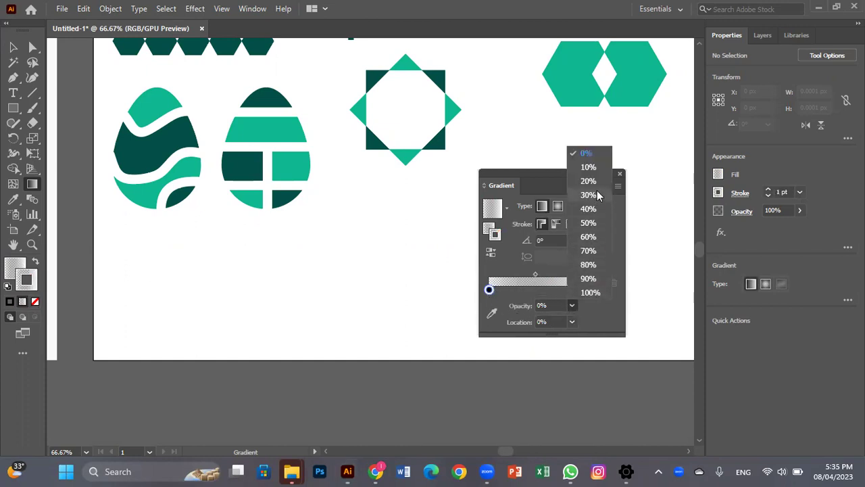
click(590, 292)
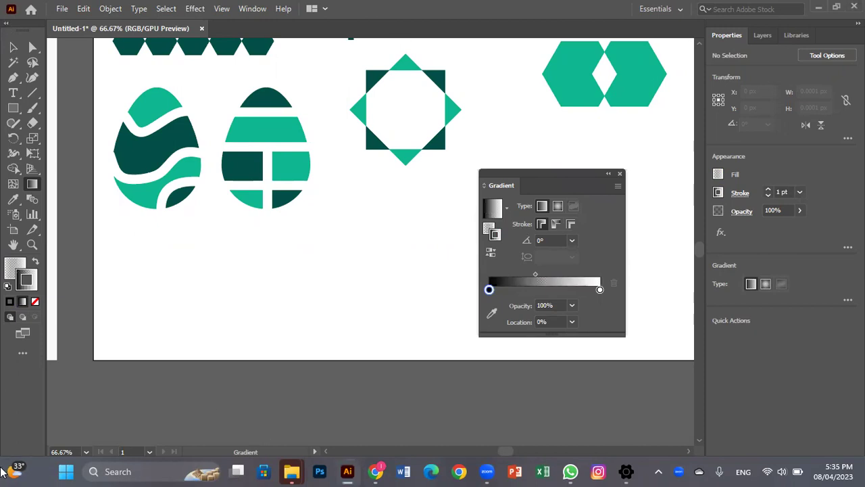
click(620, 174)
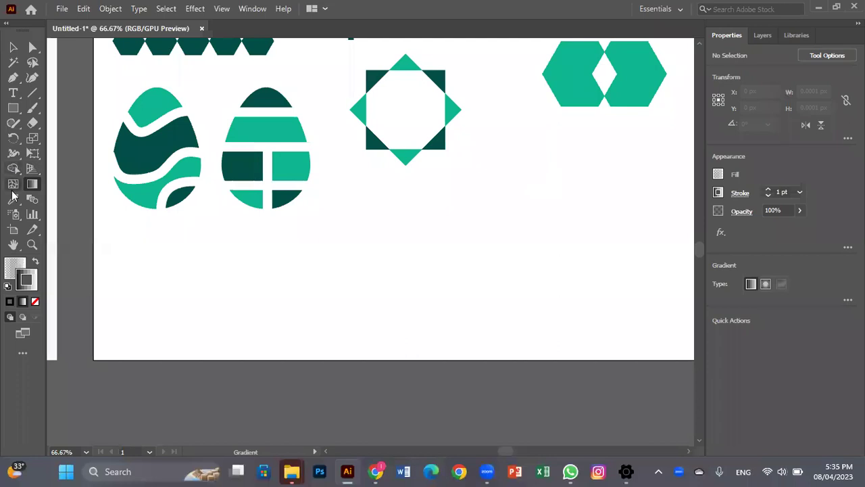
Set both the default fill and the default stroke to none.
click(9, 301)
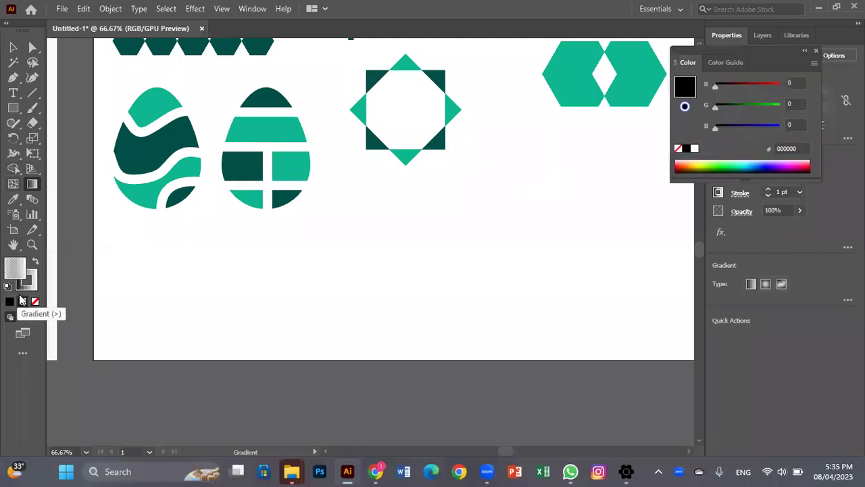
click(35, 301)
click(30, 282)
click(35, 301)
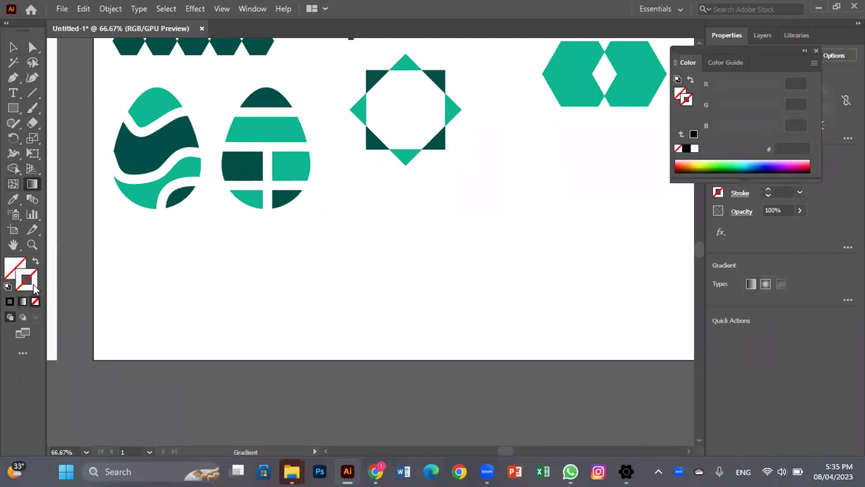
click(15, 49)
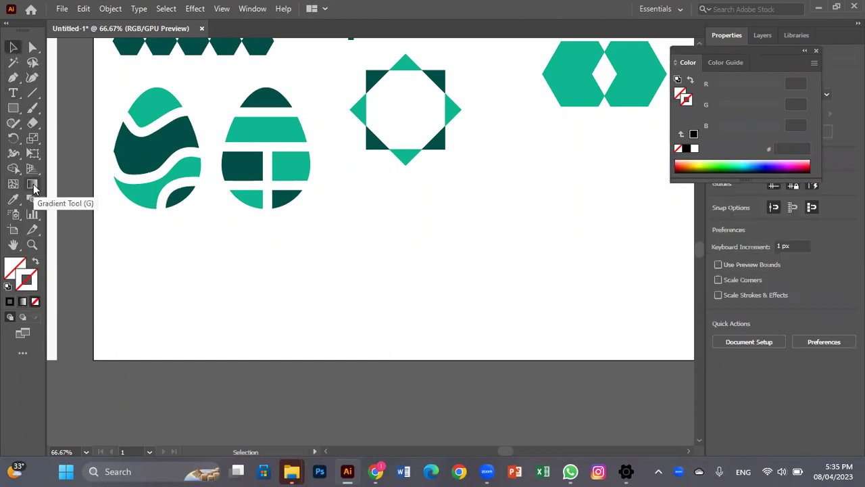
Draw a wide rectangle without fill or stroke in the empty area below the star frame.
key(m)
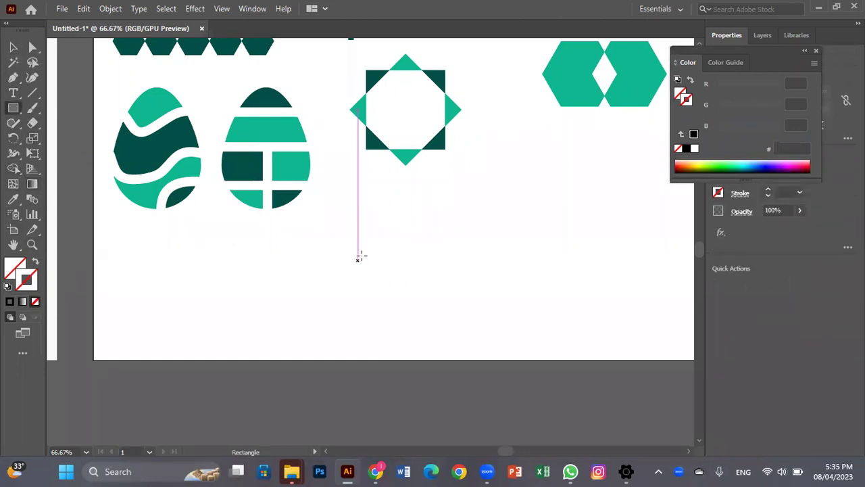
drag(325, 233, 483, 300)
key(ctrl+z)
mouse_move(339, 236)
mouse_down()
mouse_move(467, 307)
mouse_move(511, 315)
mouse_up()
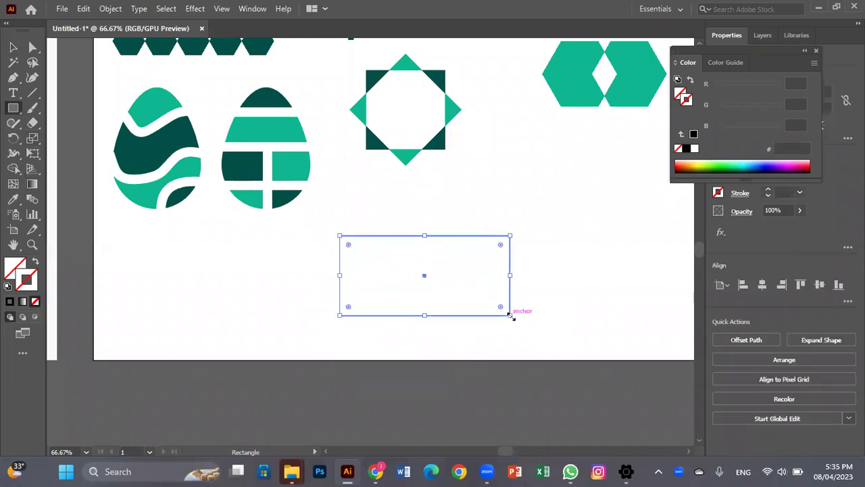
Fill the new rectangle with black and apply the linear black-to-white gradient to it.
click(31, 184)
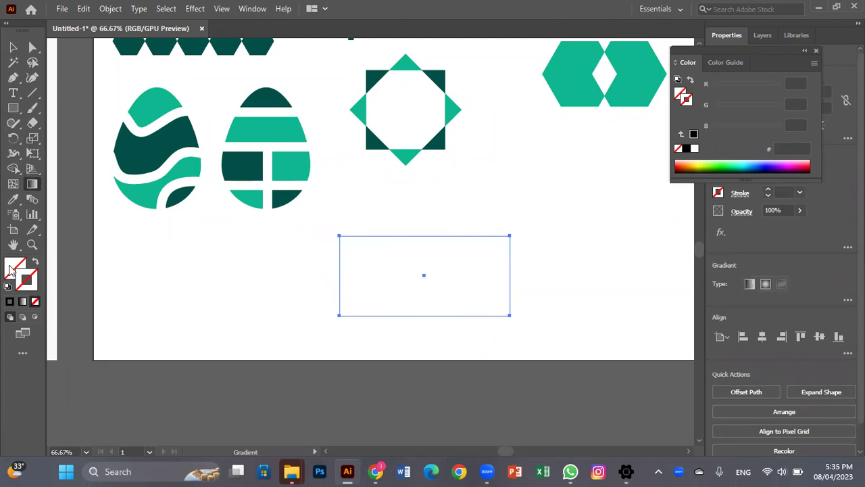
click(9, 301)
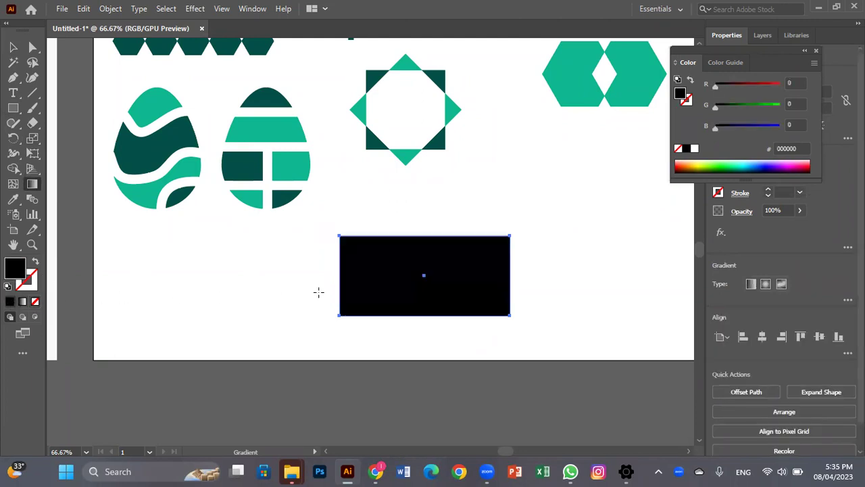
click(361, 274)
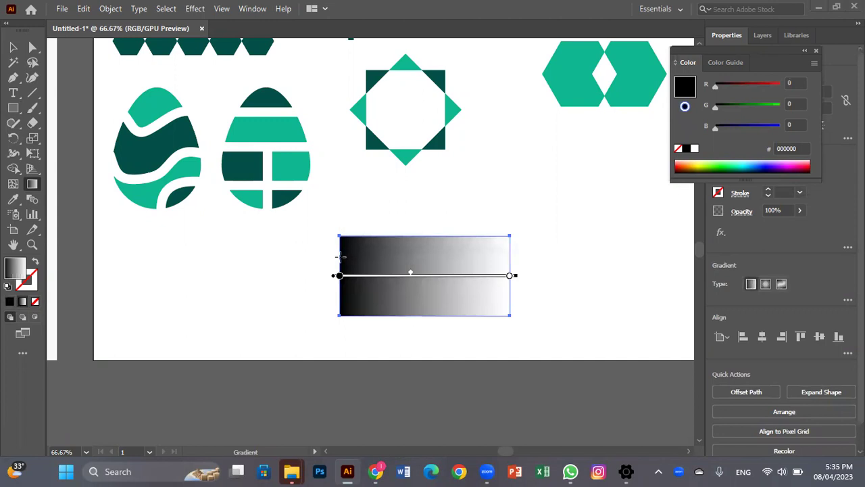
Show the gradient settings beside the rectangle and change its gradient type to radial after comparing it with linear.
double_click(30, 188)
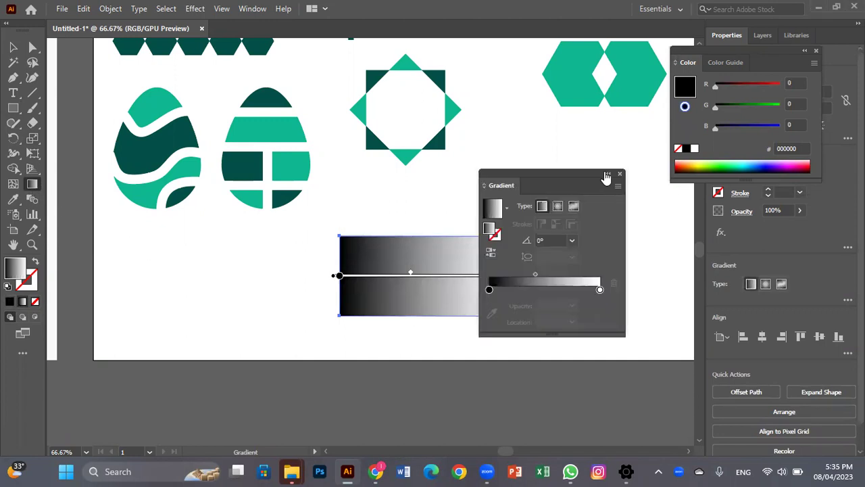
drag(567, 175, 253, 178)
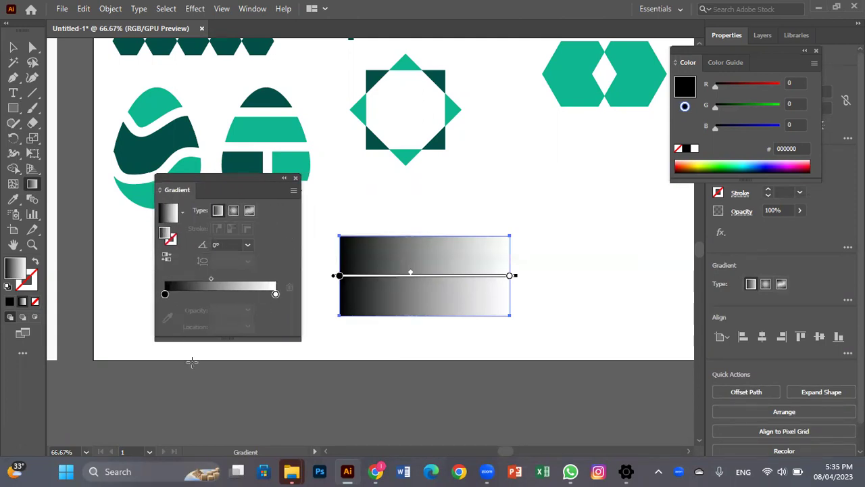
click(232, 211)
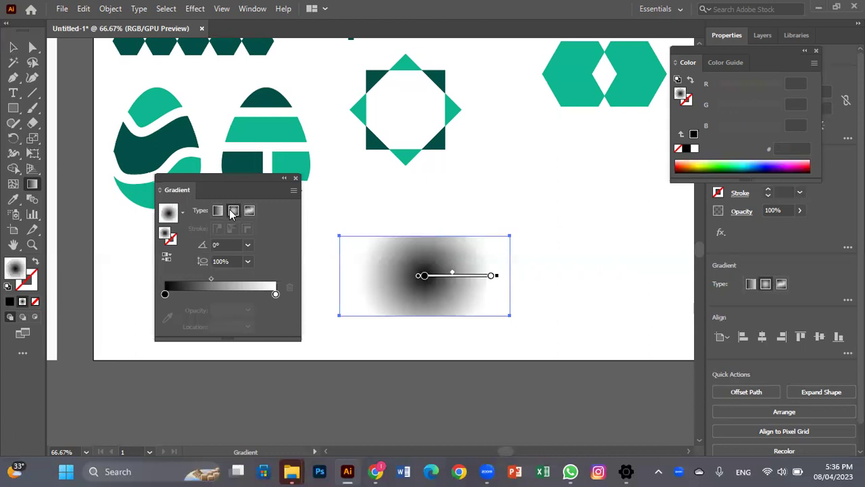
click(220, 211)
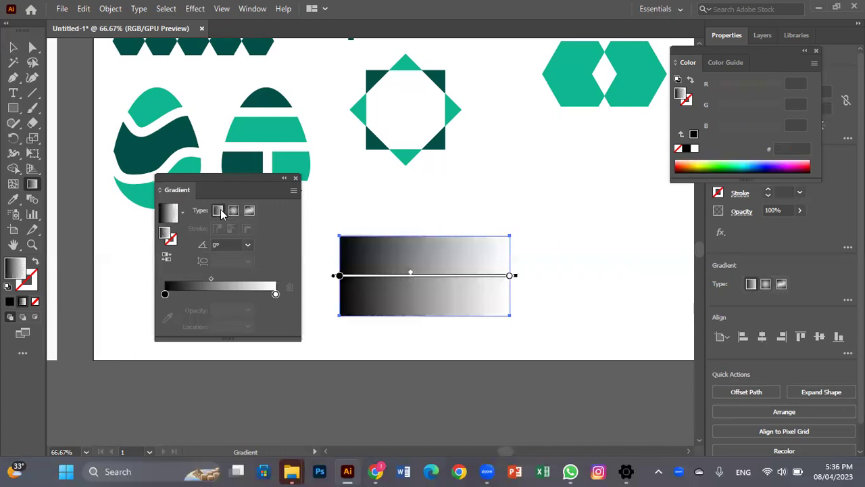
click(232, 212)
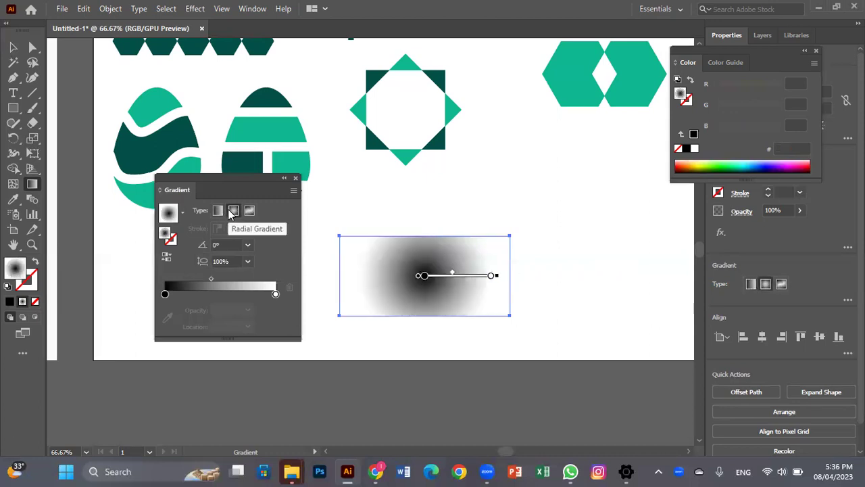
Compare the linear, radial and freeform gradient types on the rectangle, ending with linear.
click(218, 211)
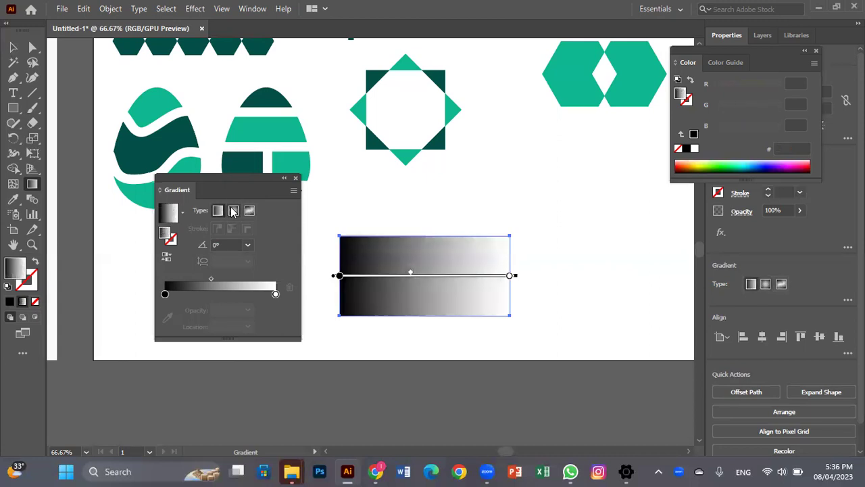
click(232, 211)
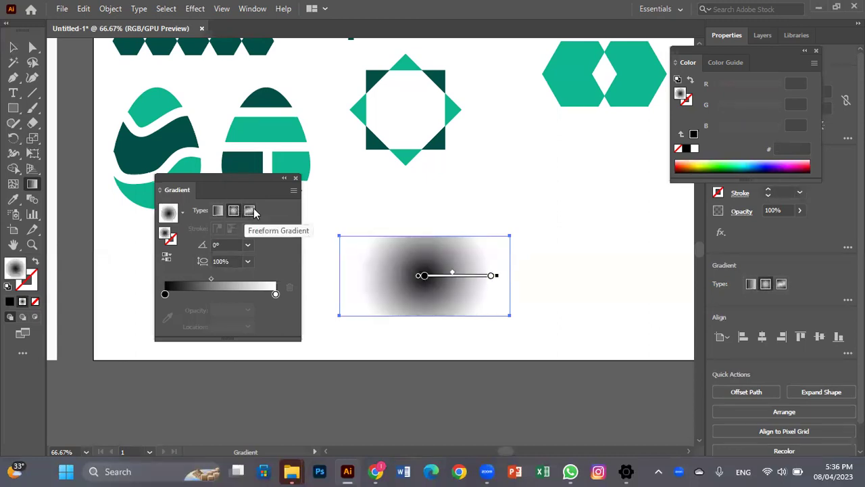
click(250, 210)
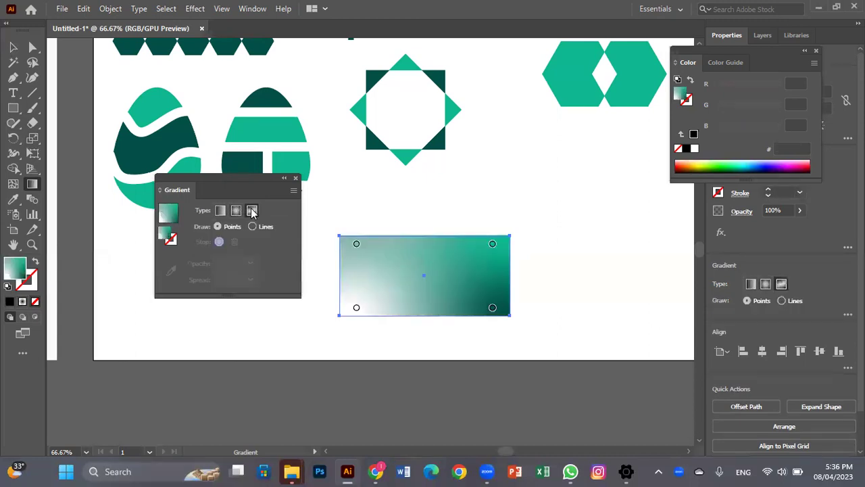
click(234, 212)
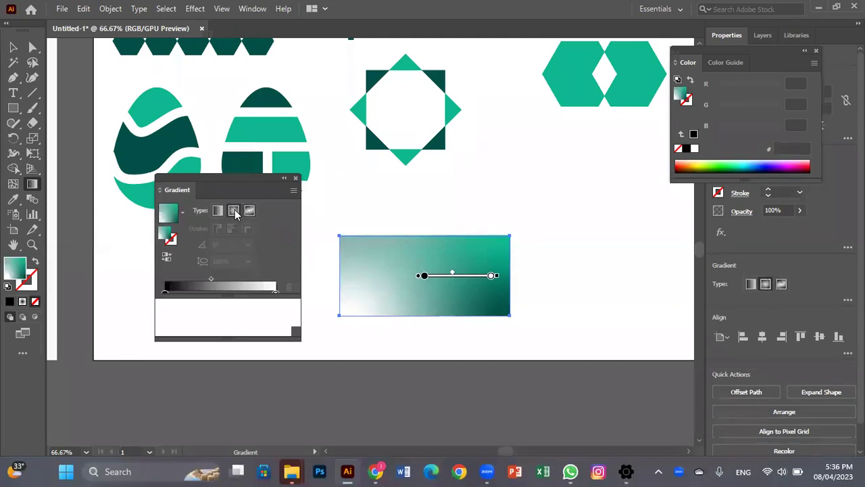
click(223, 212)
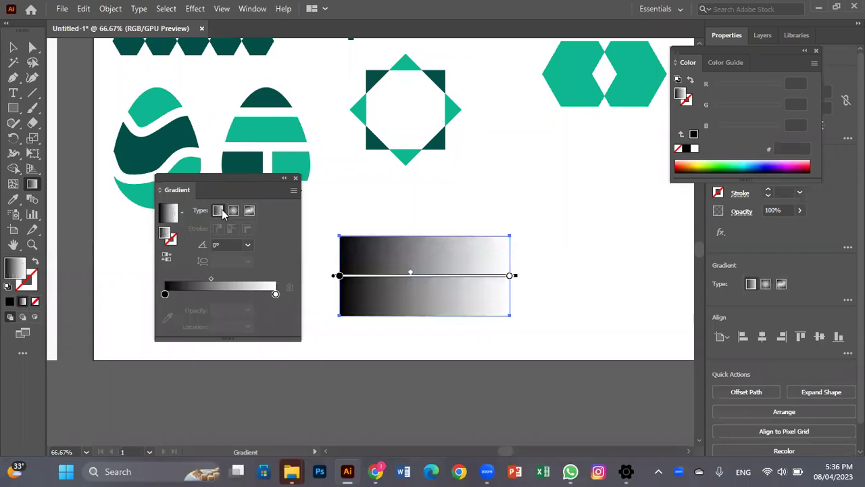
Close the gradient settings and delete the gradient rectangle below the star frame.
click(295, 179)
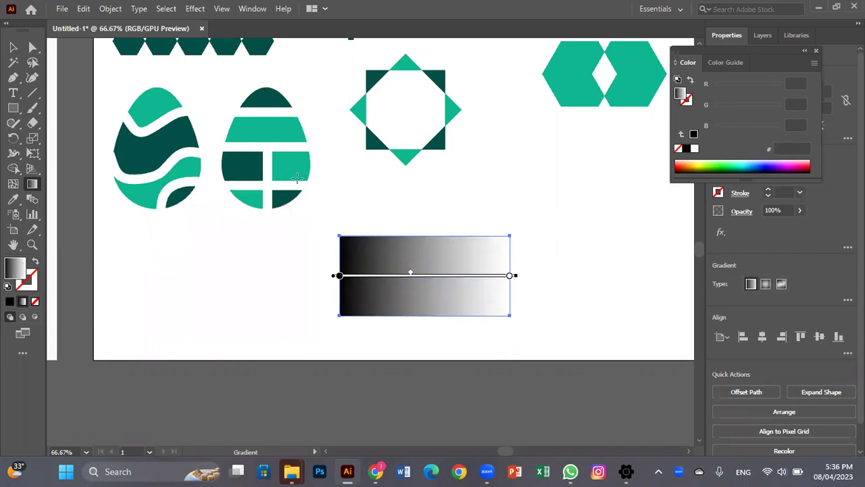
key(Delete)
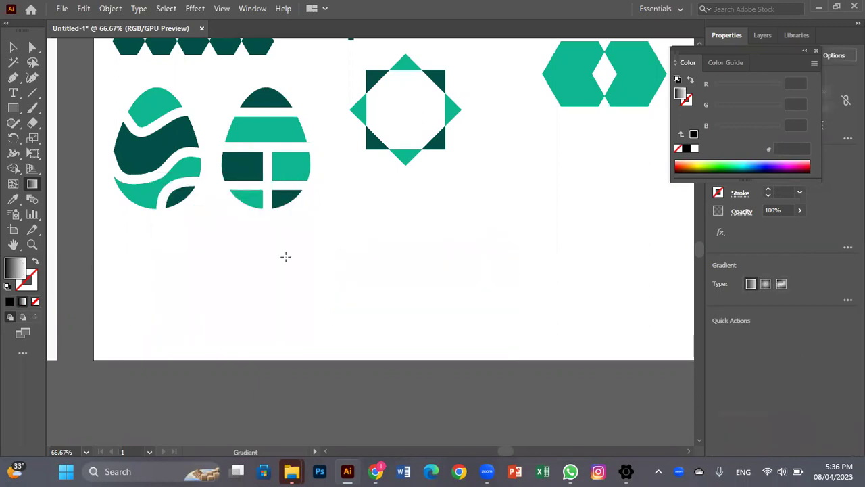
click(12, 107)
drag(235, 239, 394, 317)
click(32, 183)
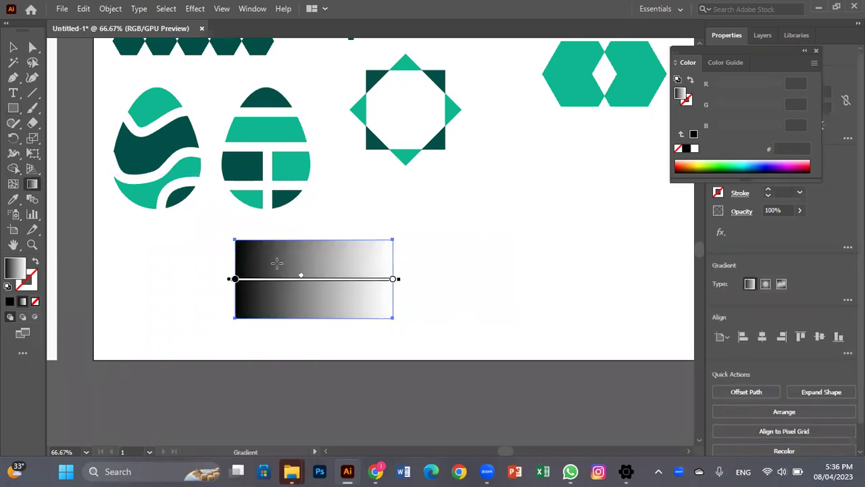
click(13, 47)
key(Delete)
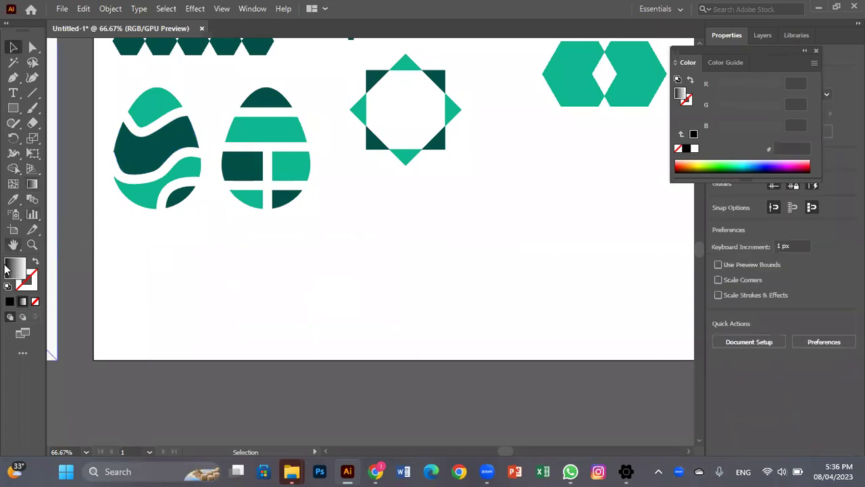
Set the default fill to solid black and draw a wide rectangle in the empty area below the star frame.
click(10, 301)
click(31, 183)
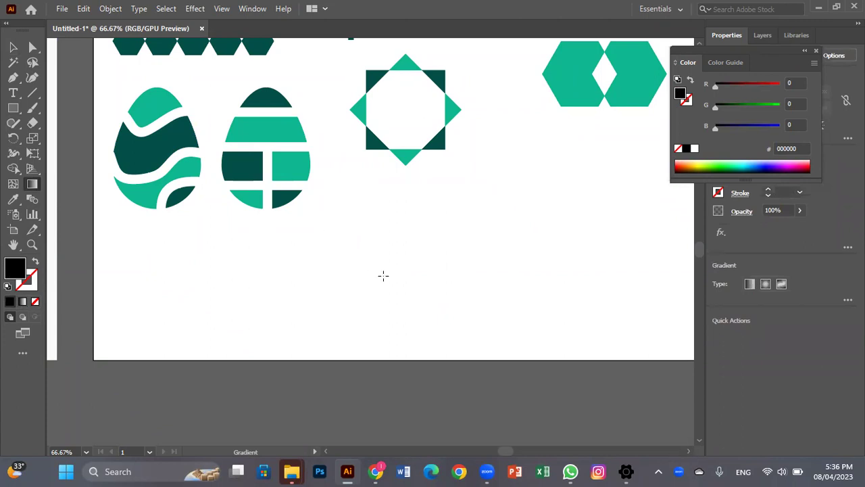
click(12, 47)
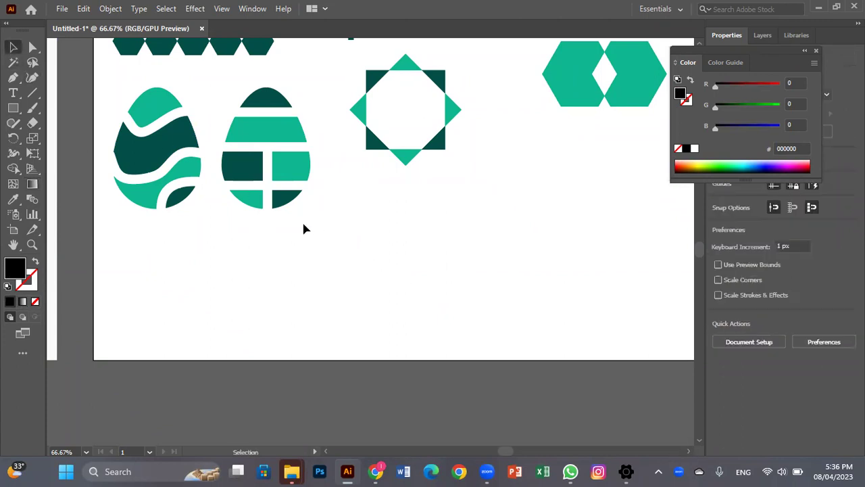
click(13, 107)
mouse_move(314, 220)
mouse_down()
mouse_move(392, 272)
mouse_move(483, 303)
mouse_up()
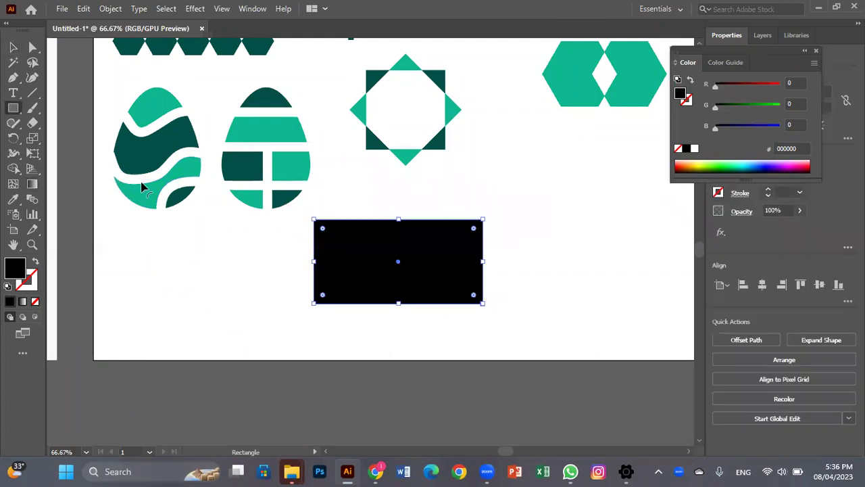
Apply the linear black-to-white gradient to the black rectangle and show its gradient settings.
click(31, 185)
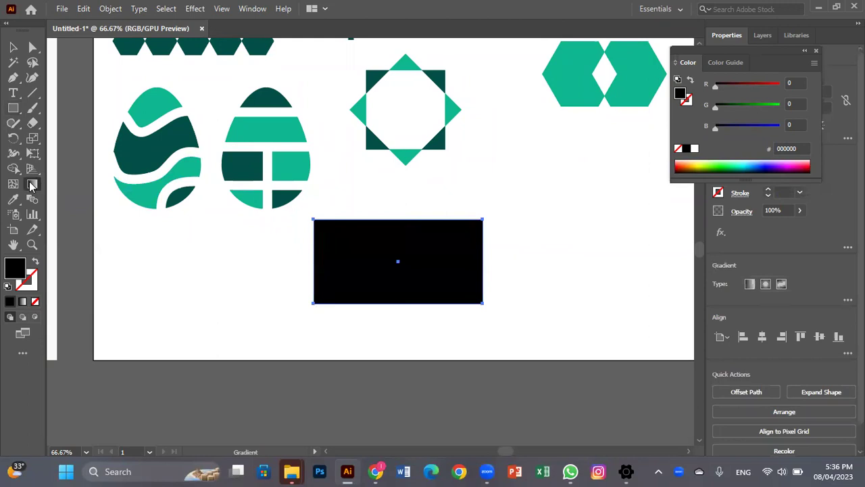
click(359, 244)
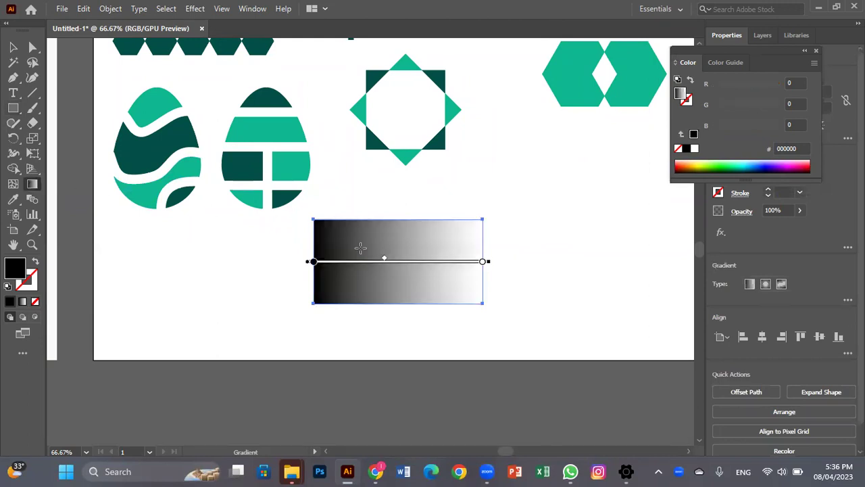
double_click(31, 184)
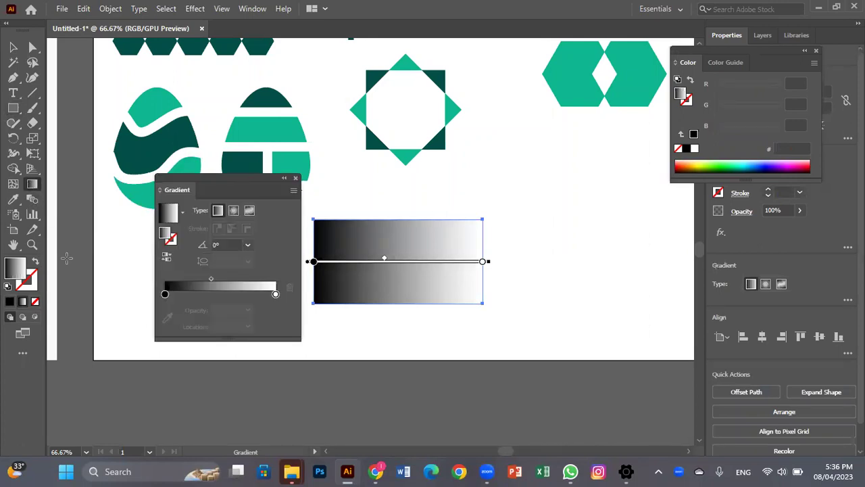
Try the radial and freeform gradient types on the new rectangle and return to linear.
click(233, 211)
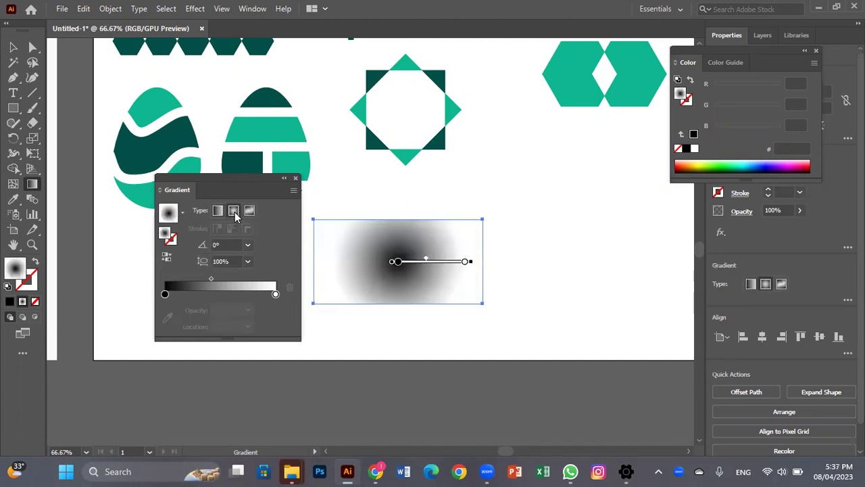
click(247, 211)
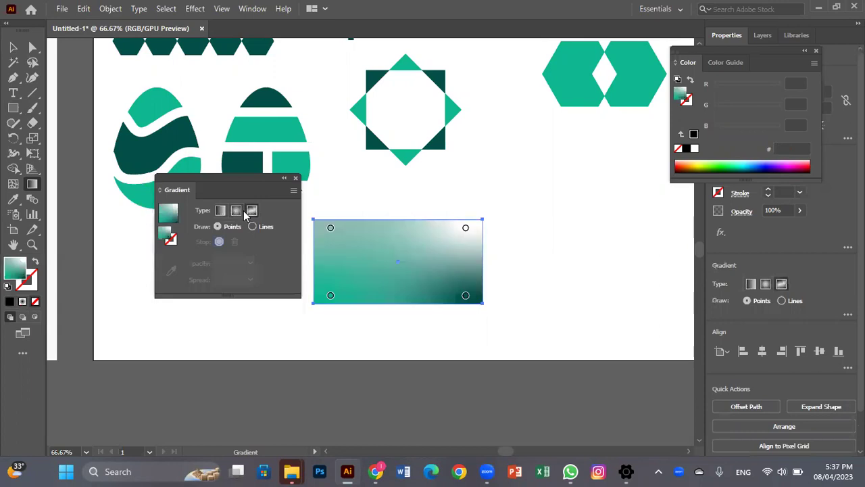
click(223, 211)
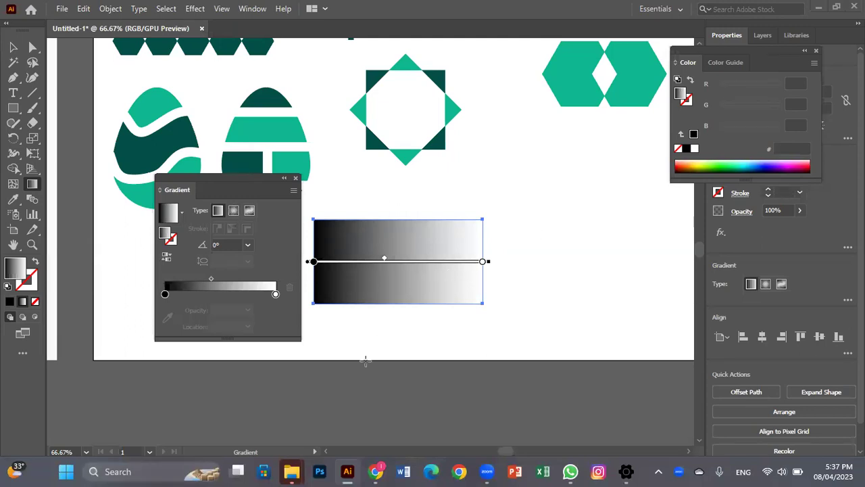
Reverse the rectangle's gradient so it runs from white to black, and shift its midpoint to about 45%.
click(170, 260)
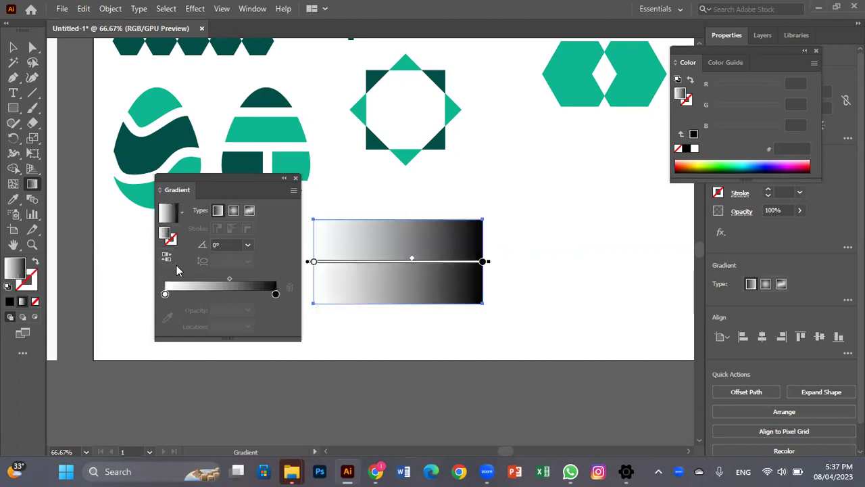
click(166, 259)
click(166, 258)
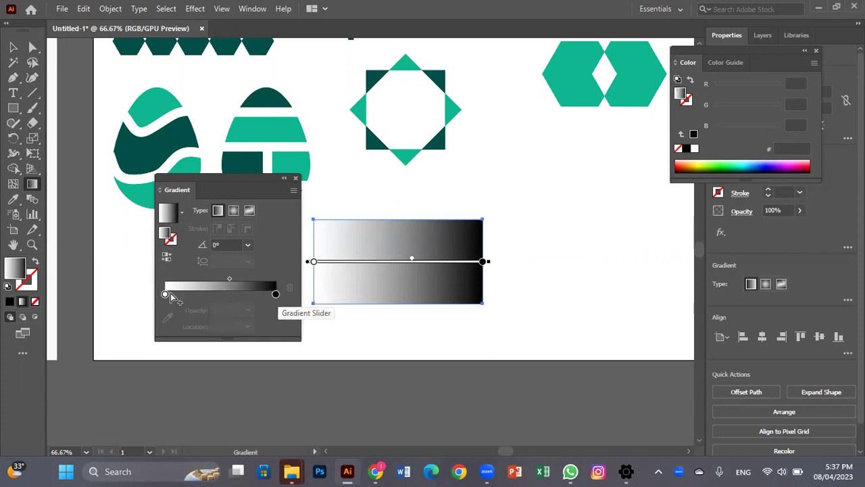
drag(229, 278, 218, 280)
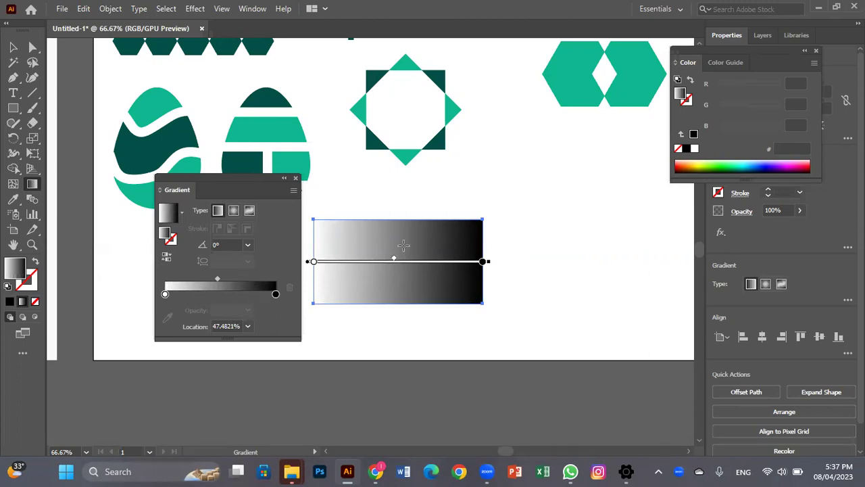
drag(395, 263, 389, 262)
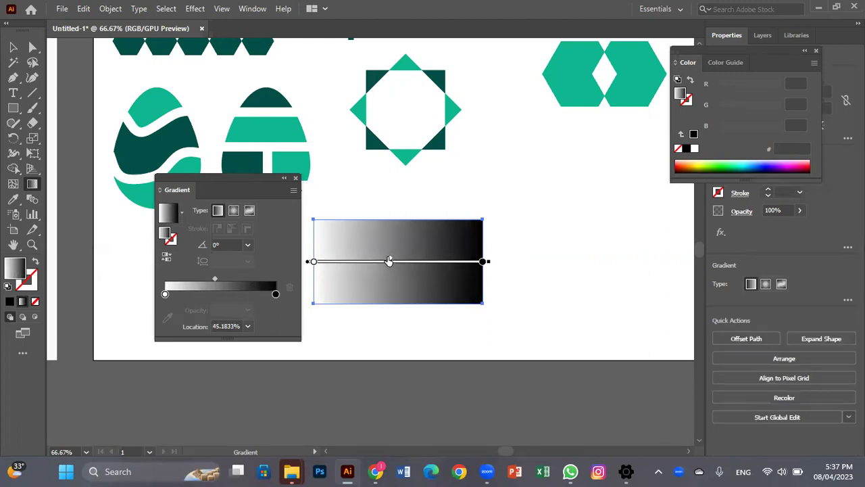
Try green, red and gray swatches on the gradient's white stop before sampling the first egg's light green for it.
double_click(165, 295)
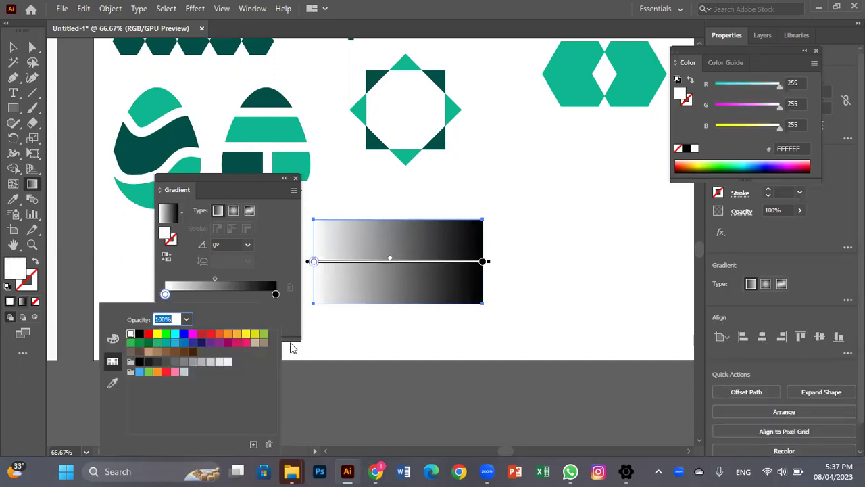
click(167, 334)
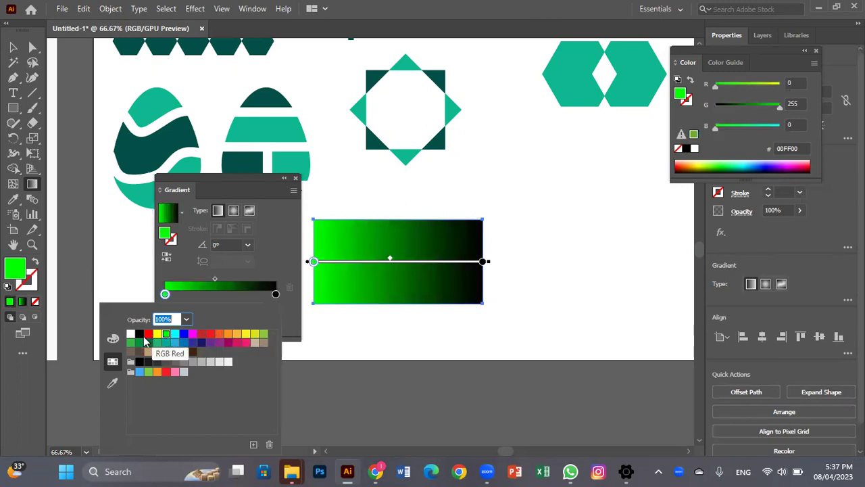
click(148, 334)
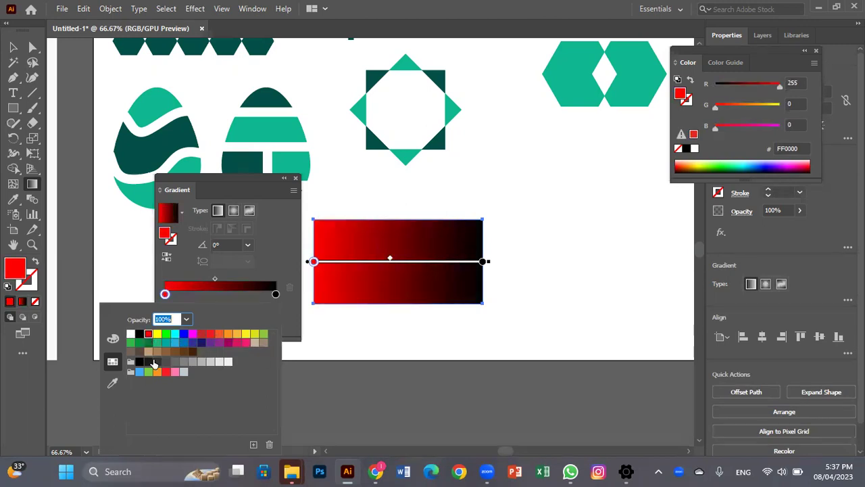
click(194, 361)
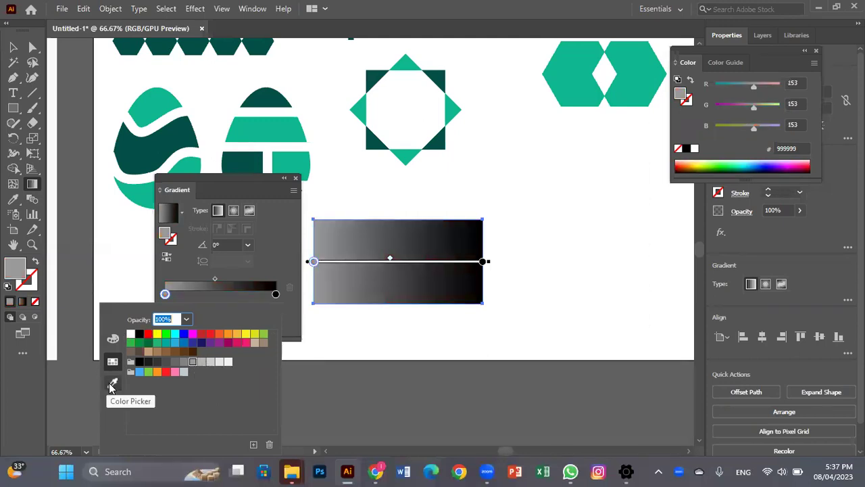
click(112, 385)
click(163, 97)
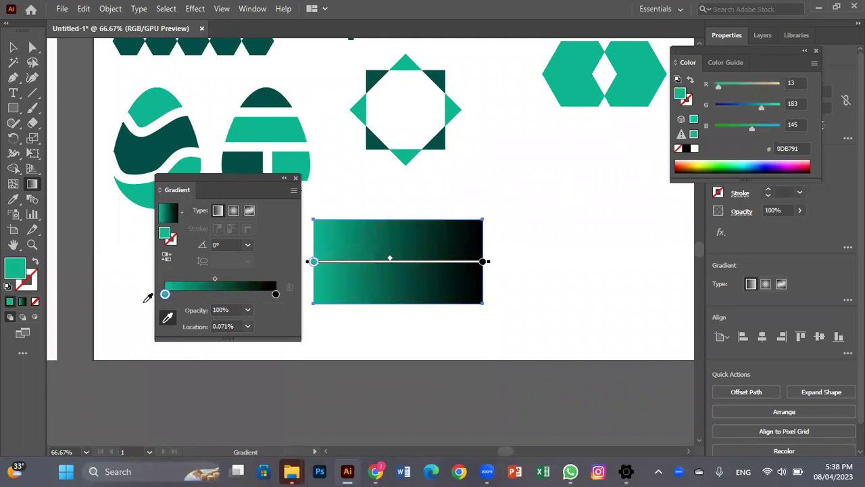
Try the blue 4A45B5 on the starting gradient stop, and restore the light green by sampling the first egg again.
double_click(18, 273)
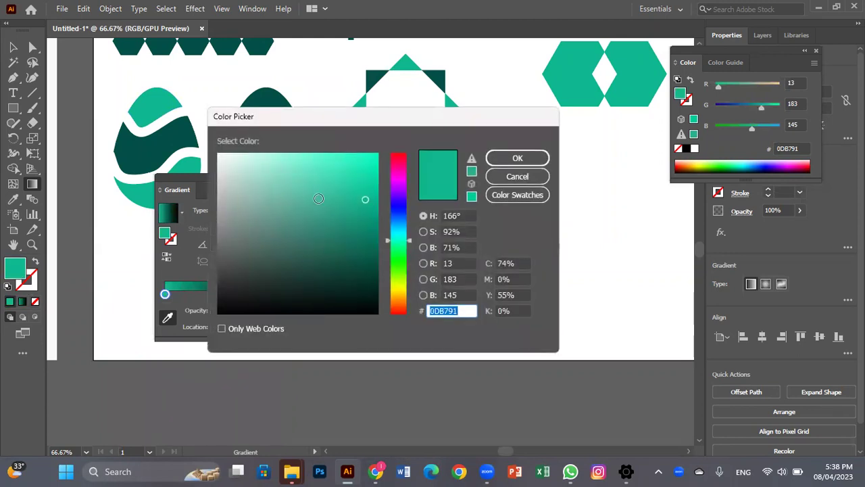
click(317, 200)
click(403, 206)
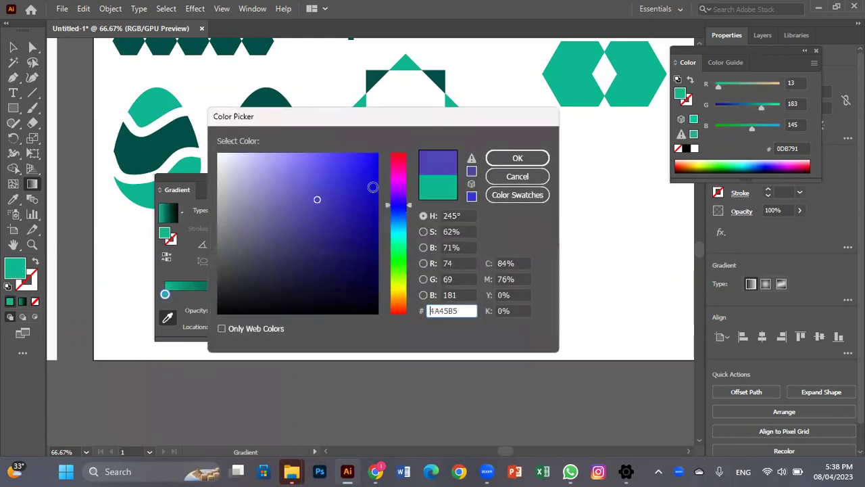
click(518, 157)
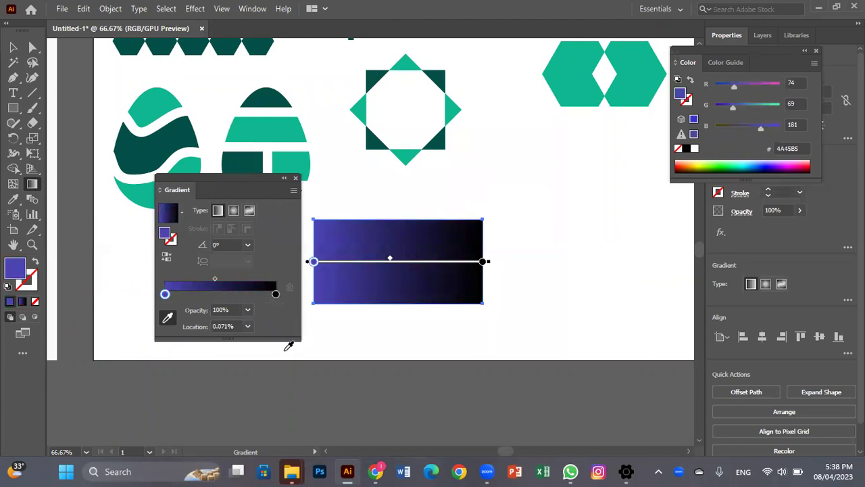
click(168, 319)
click(173, 95)
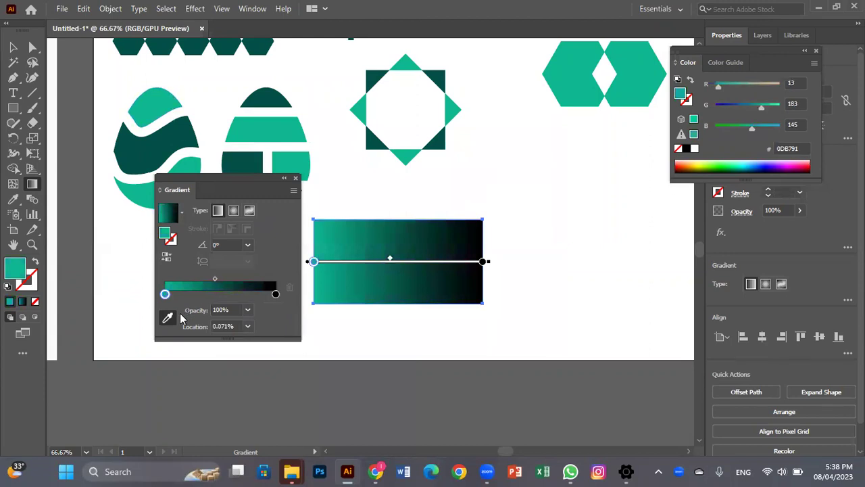
Recolor the gradient's black end stop with the dark green sampled from the first egg.
click(275, 295)
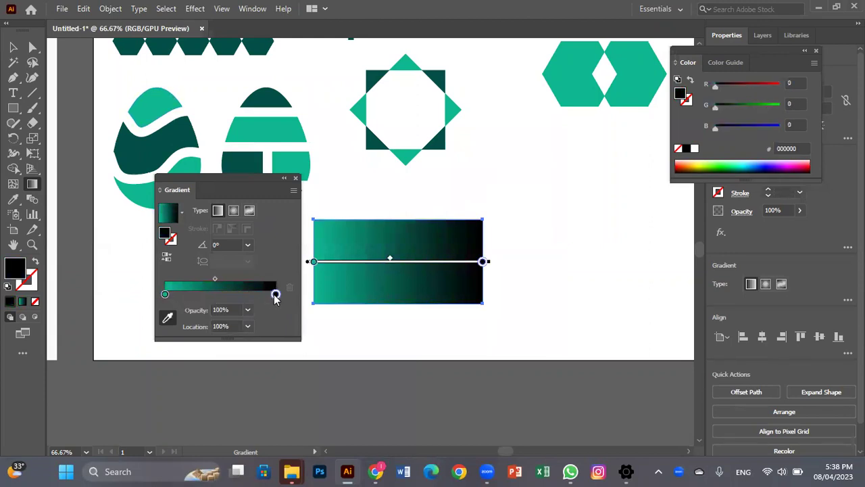
double_click(275, 295)
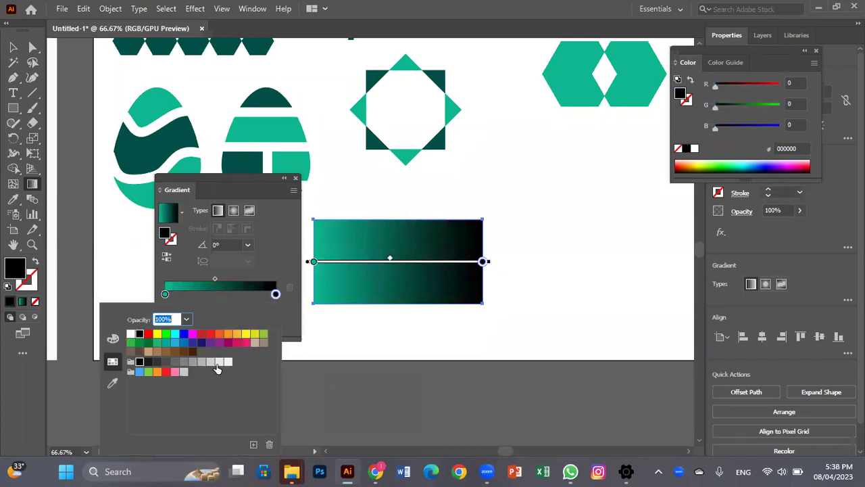
click(219, 362)
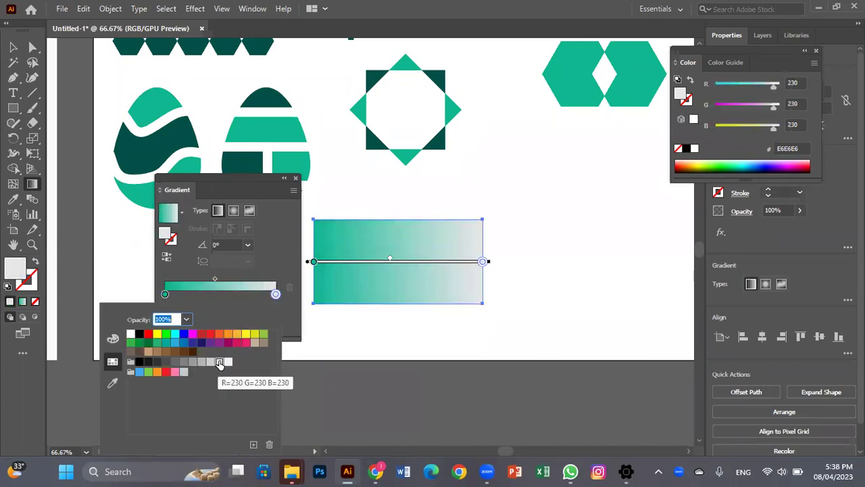
click(112, 383)
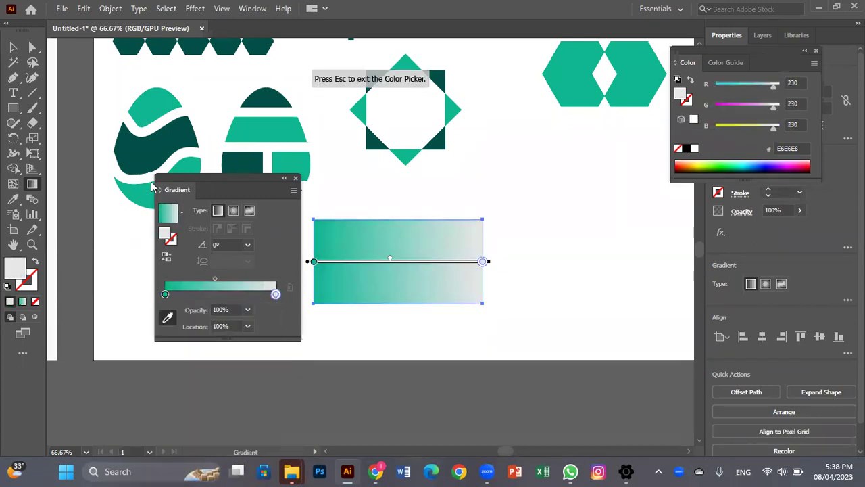
click(173, 126)
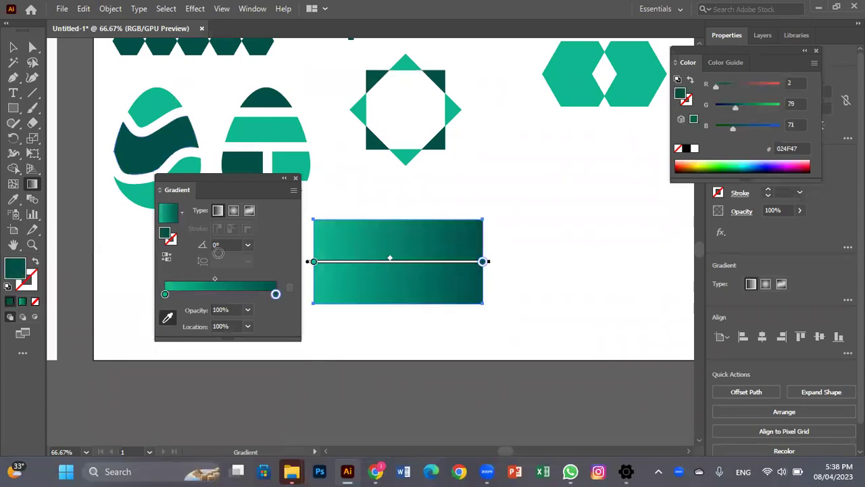
Darken the gradient's end stop to 103A35 in the Color Picker.
double_click(15, 268)
drag(377, 274, 334, 277)
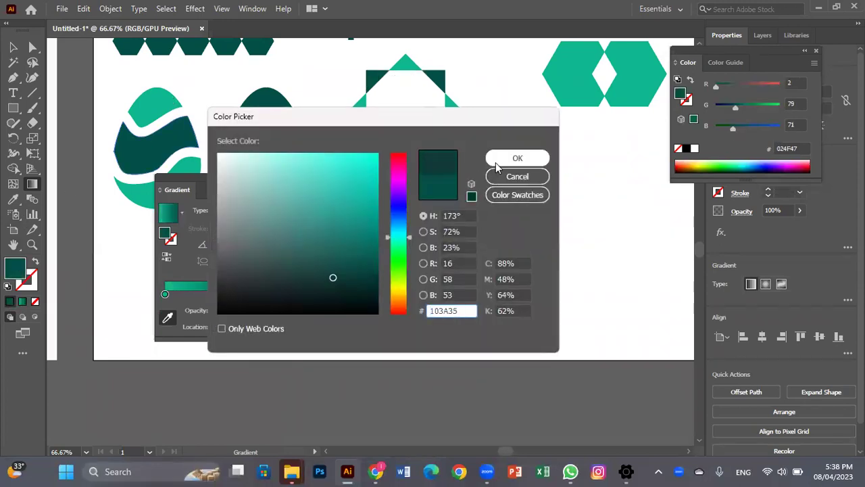
click(518, 158)
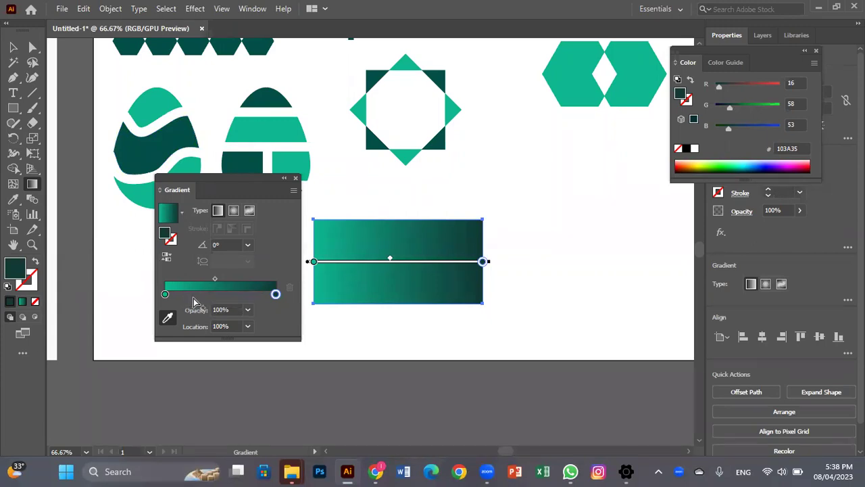
Add gradient stops at about 63% and 32%, and sample the artboard's white for the 32% stop.
click(236, 297)
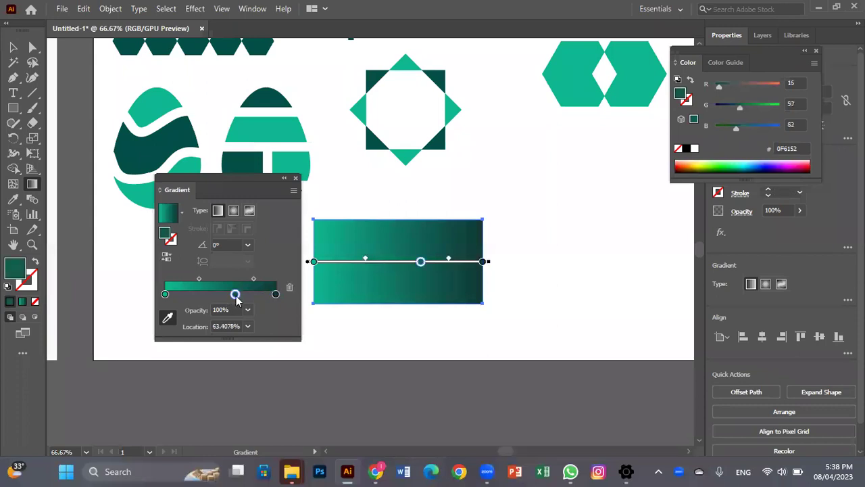
click(200, 297)
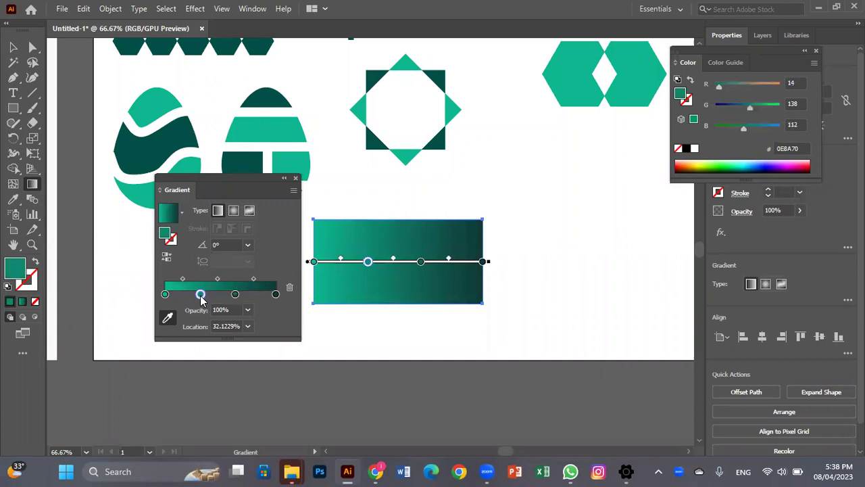
click(168, 318)
click(114, 301)
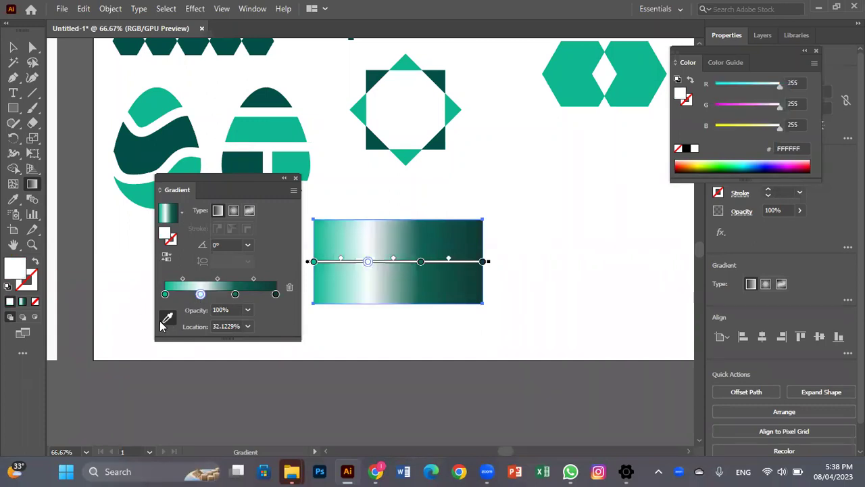
Recolor the gradient stop at about 63% with the cyan 00FFFF swatch.
click(234, 295)
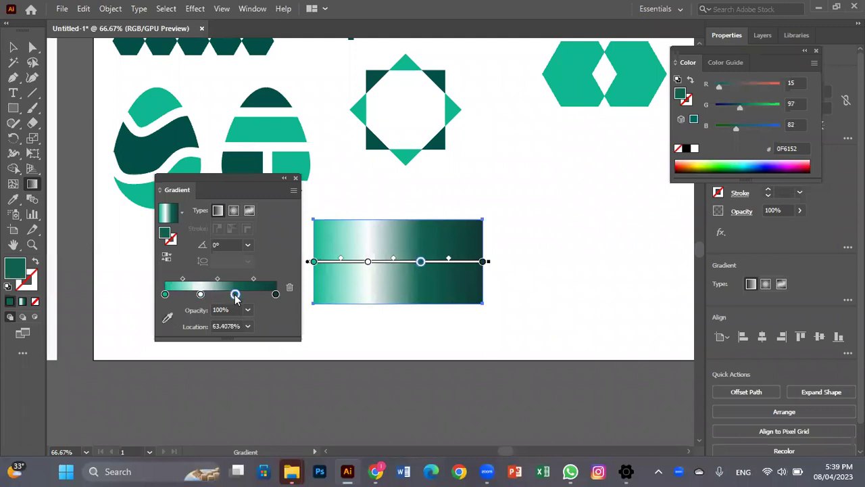
double_click(234, 295)
click(175, 333)
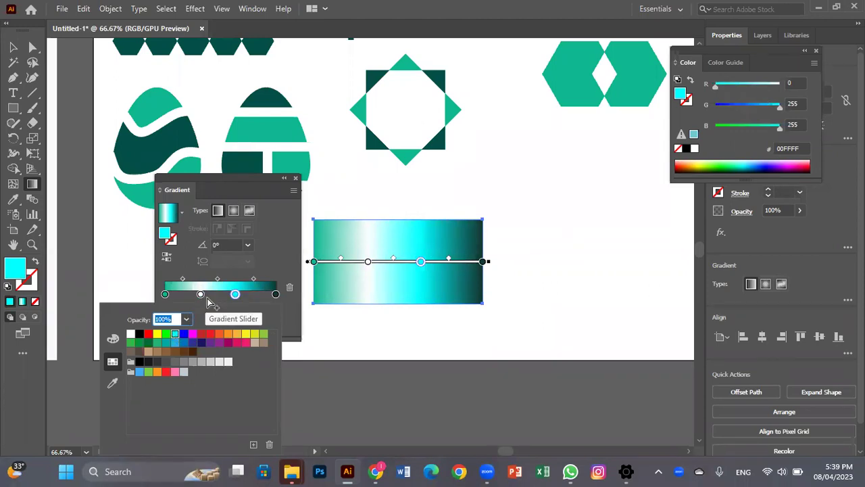
key(Escape)
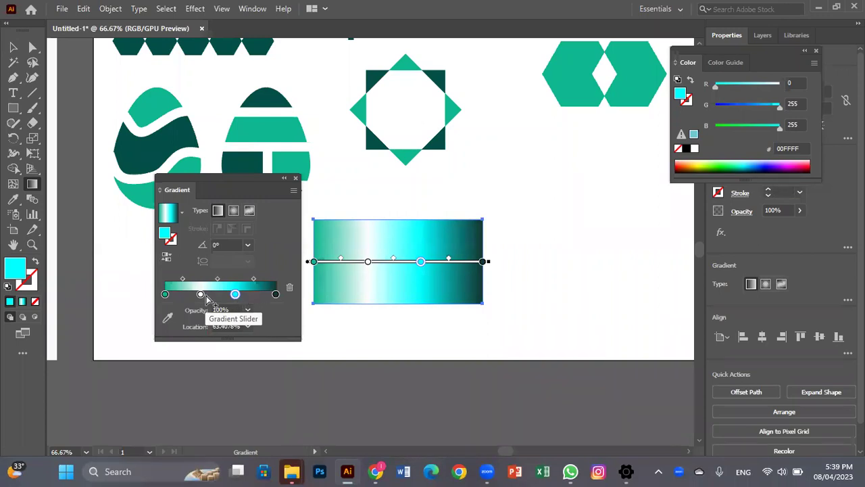
Delete the white and cyan middle stops from the gradient and close the gradient settings.
click(200, 294)
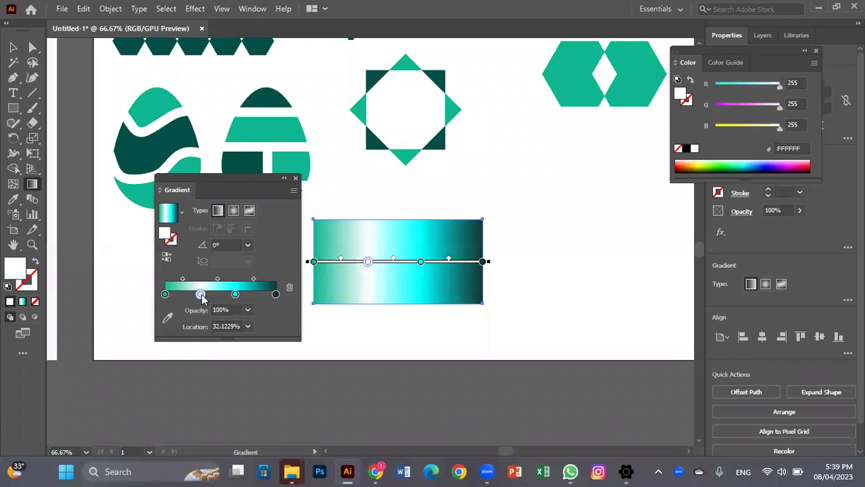
click(290, 288)
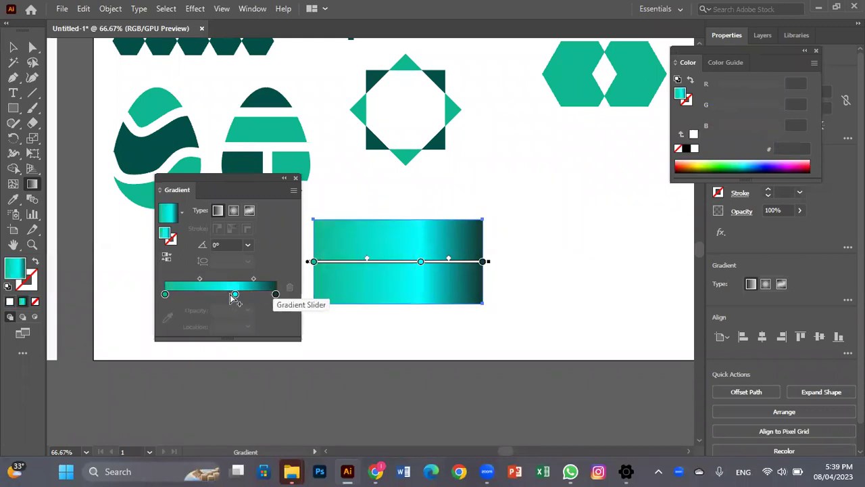
click(235, 295)
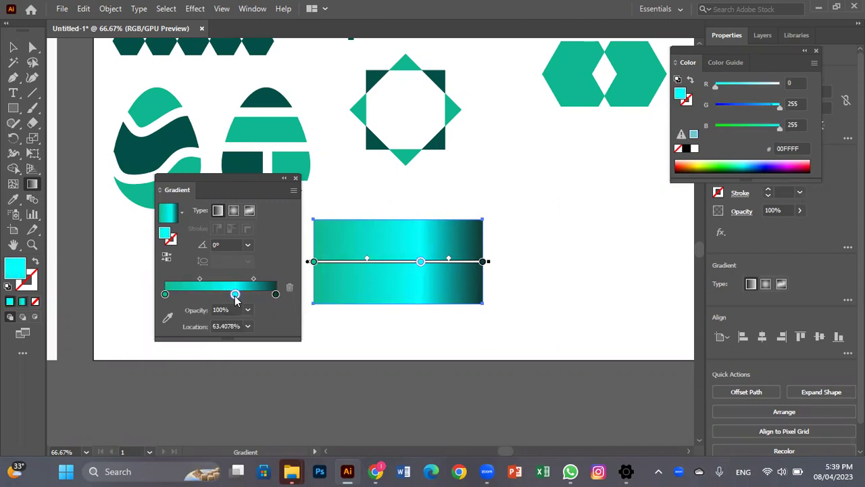
click(287, 288)
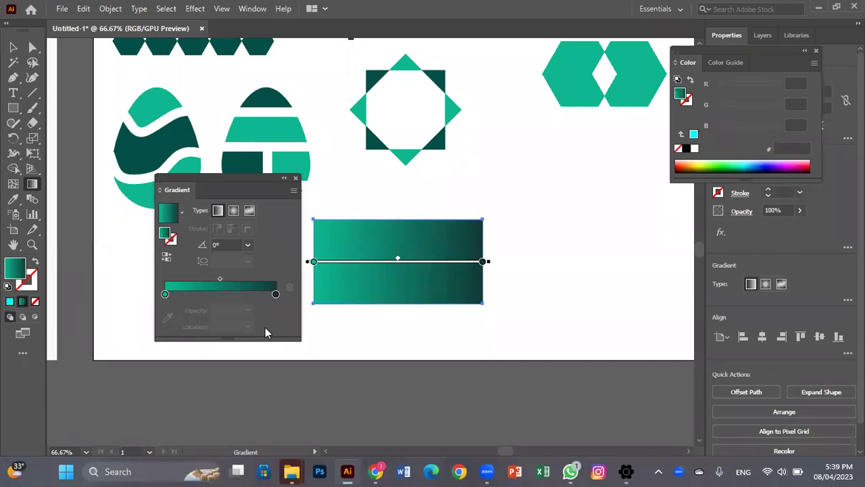
click(295, 178)
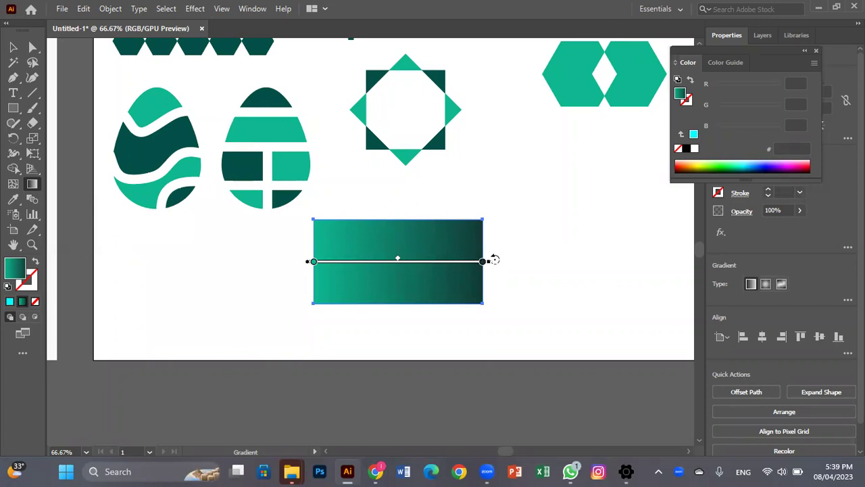
Try vertical and diagonal directions for the rectangle's gradient, and bring it back to horizontal.
mouse_move(494, 261)
mouse_down()
mouse_move(409, 116)
mouse_move(309, 87)
mouse_up()
drag(397, 181, 400, 258)
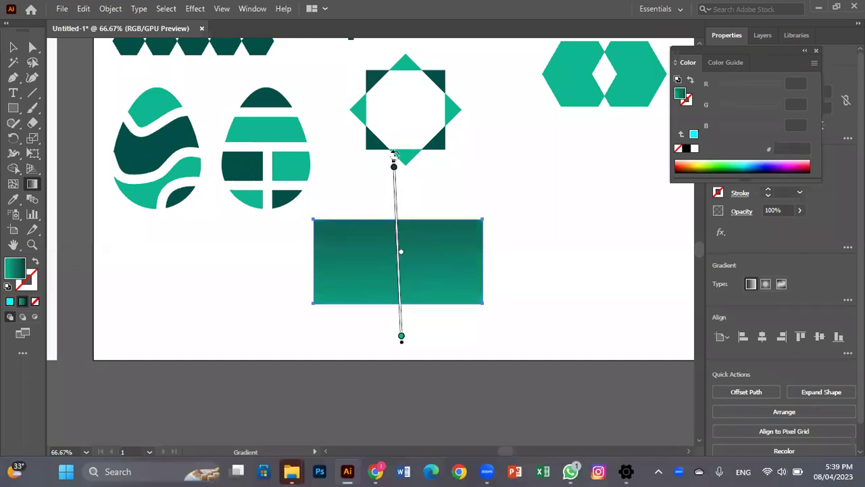
mouse_move(394, 155)
mouse_down()
mouse_move(523, 226)
mouse_move(543, 263)
mouse_move(533, 265)
mouse_up()
drag(489, 219, 444, 241)
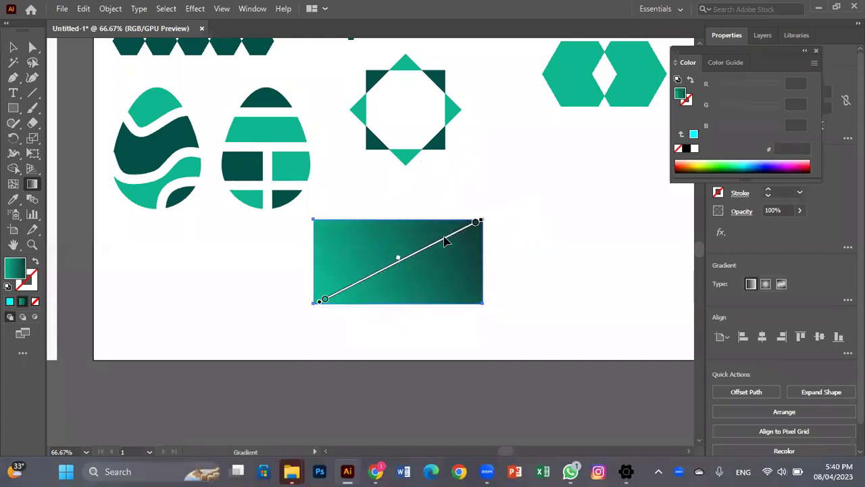
mouse_move(489, 223)
mouse_down()
mouse_move(512, 297)
mouse_move(461, 263)
mouse_move(473, 264)
mouse_up()
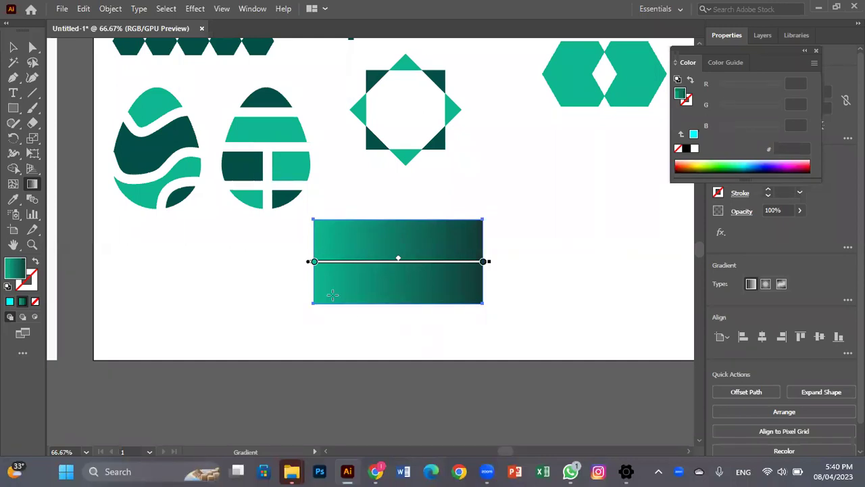
Narrow the gradient rectangle to about three quarters of its width and move it slightly down and to the right.
click(13, 46)
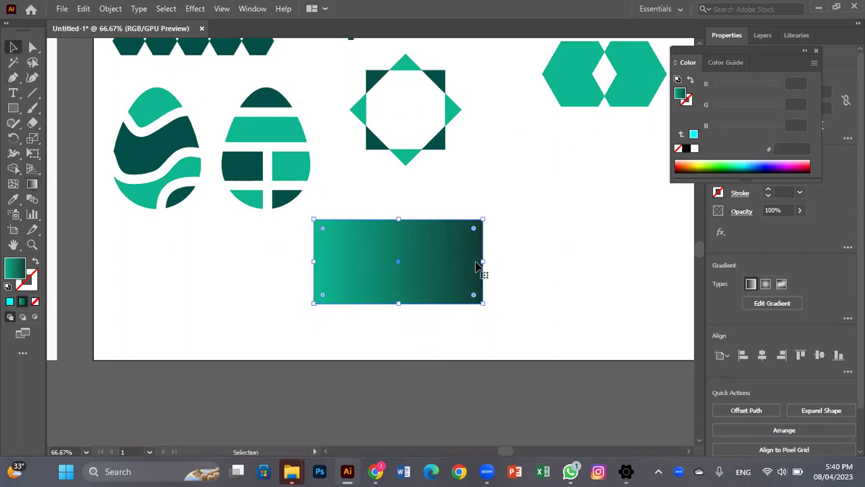
drag(483, 262, 438, 262)
drag(384, 268, 423, 279)
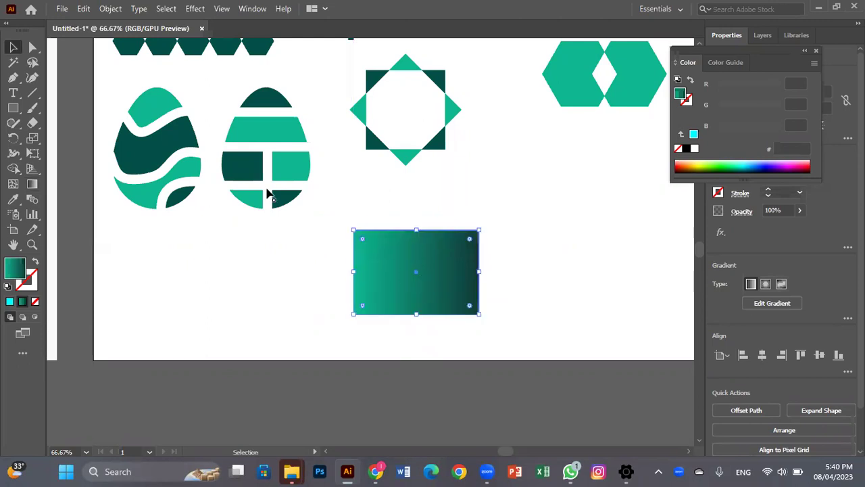
Check the reference sheet's stroke examples and draw a wide rectangle of about 309 by 73 px below the two eggs.
scroll(233, 248, left, 10)
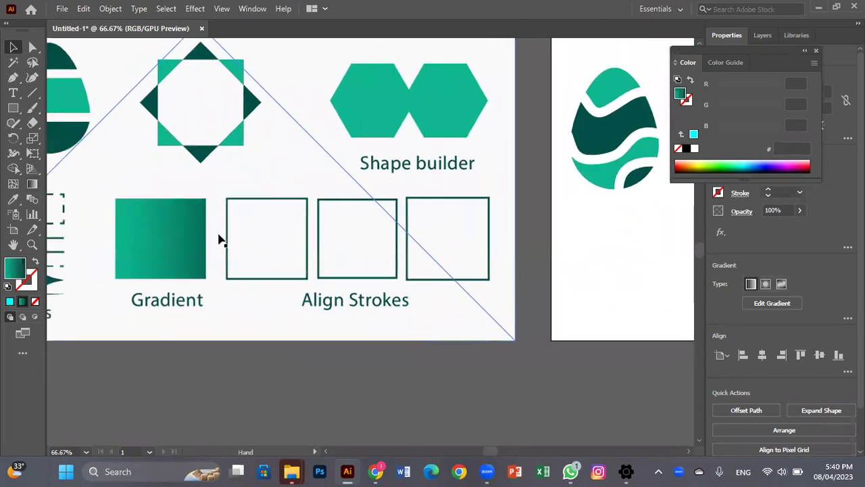
scroll(146, 228, left, 5)
scroll(190, 213, right, 10)
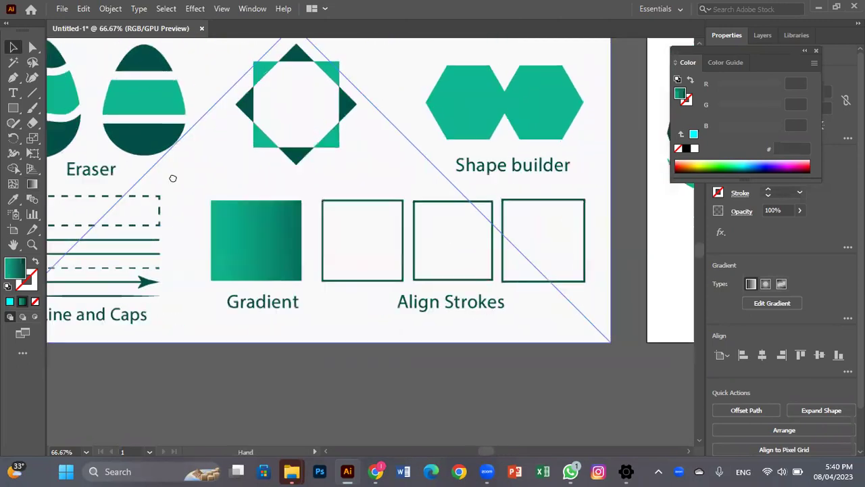
scroll(148, 182, right, 2)
click(11, 111)
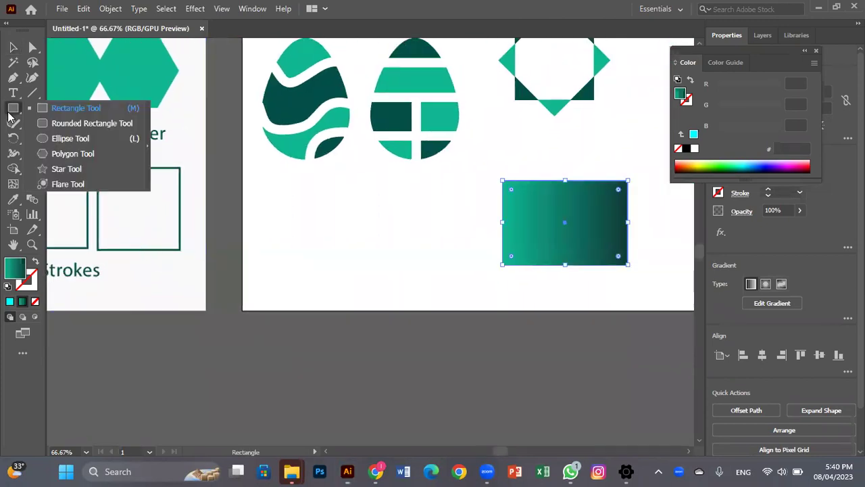
click(75, 108)
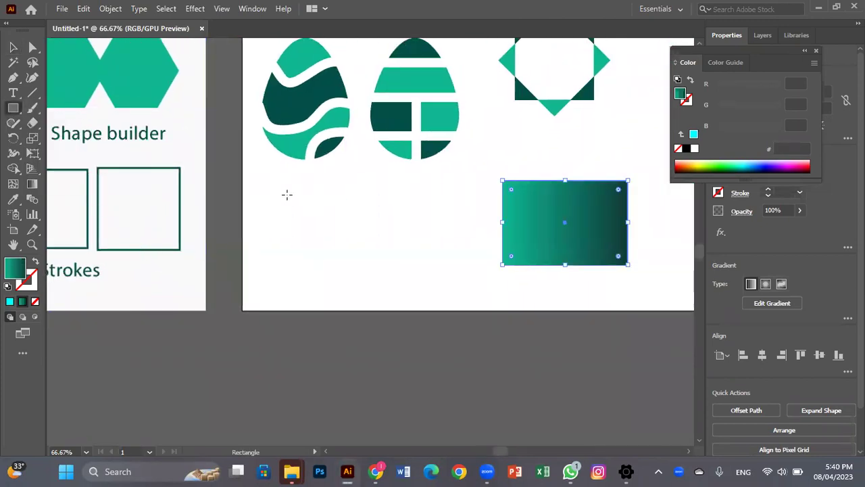
drag(275, 182, 456, 229)
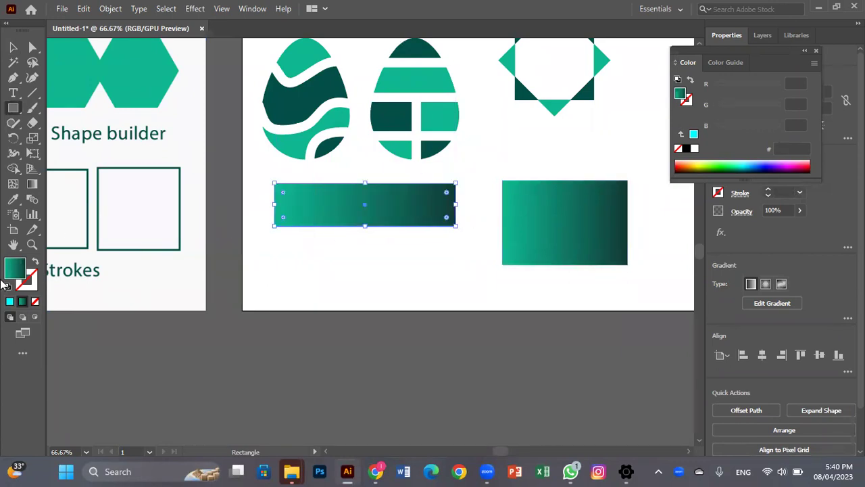
Give the new rectangle no fill and a stroke in the first egg's dark green 024F47.
click(10, 301)
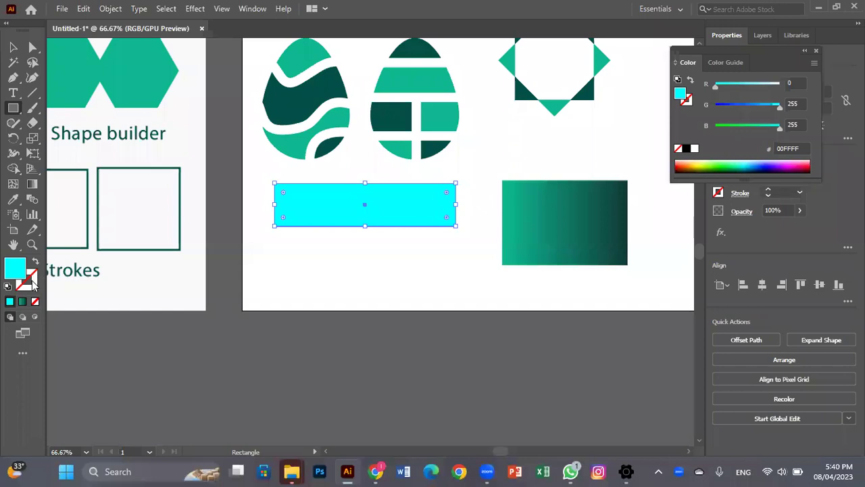
click(35, 262)
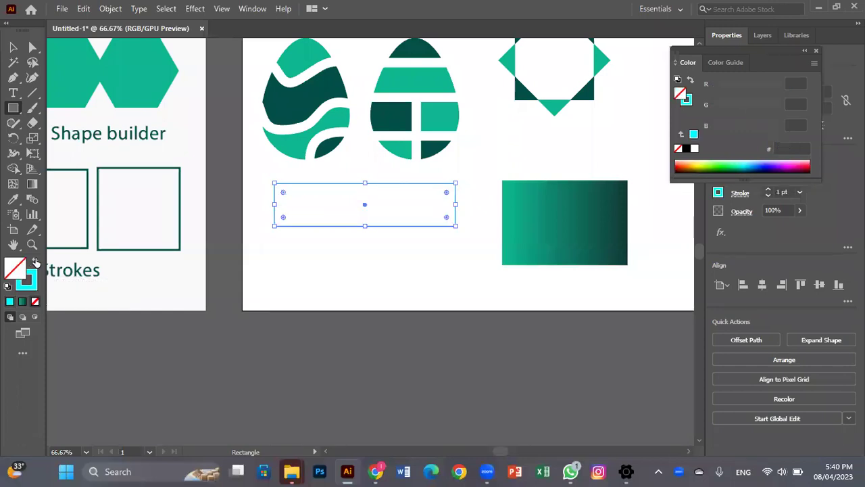
click(13, 199)
click(328, 143)
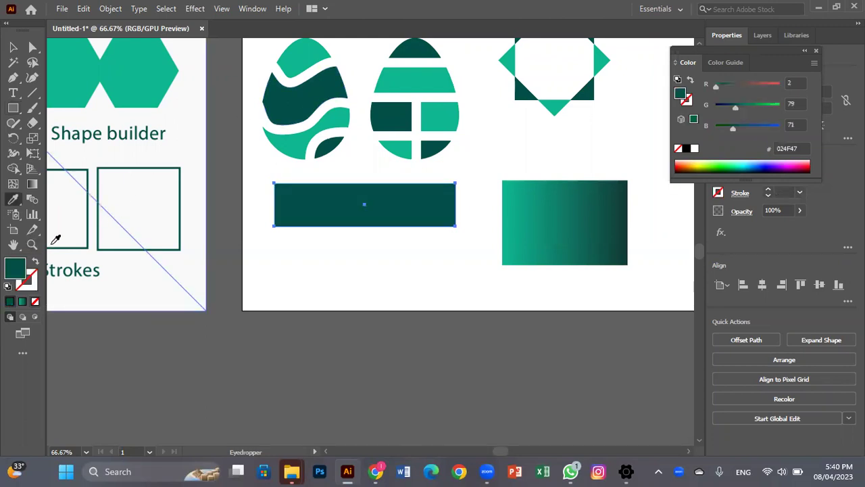
click(35, 263)
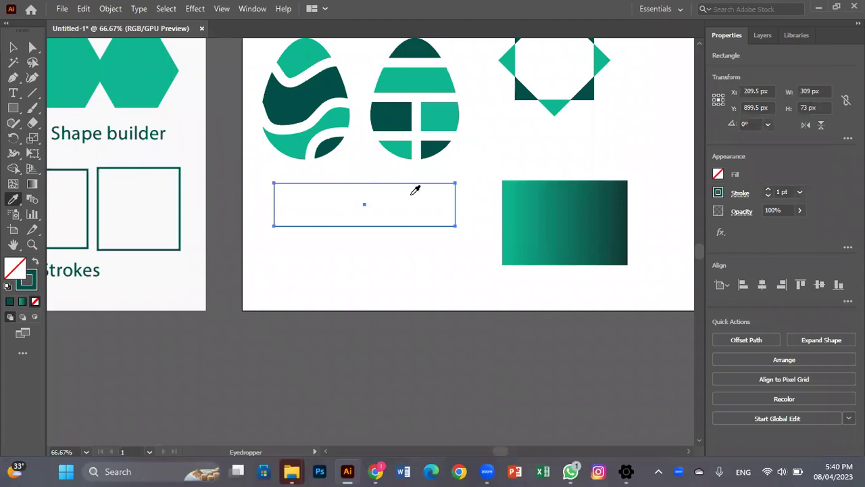
Increase the outlined rectangle's stroke weight to 3 pt.
key(v)
key(ctrl+equal)
key(ctrl+equal)
key(i)
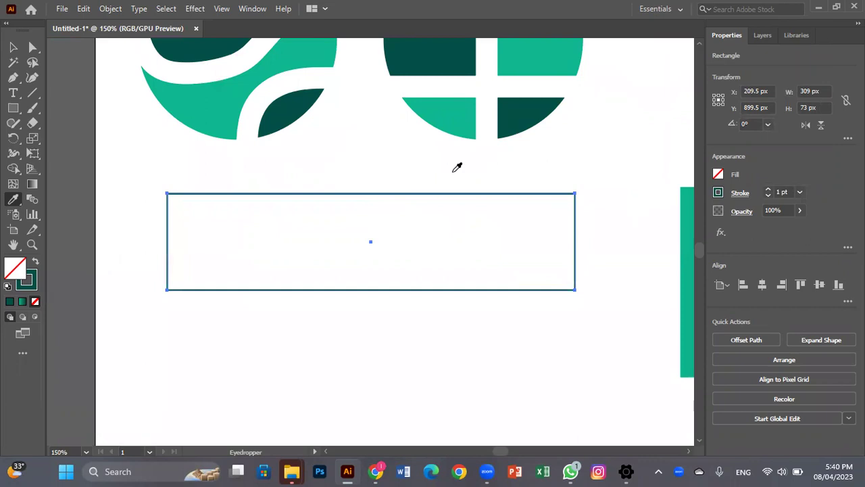
click(767, 189)
click(768, 189)
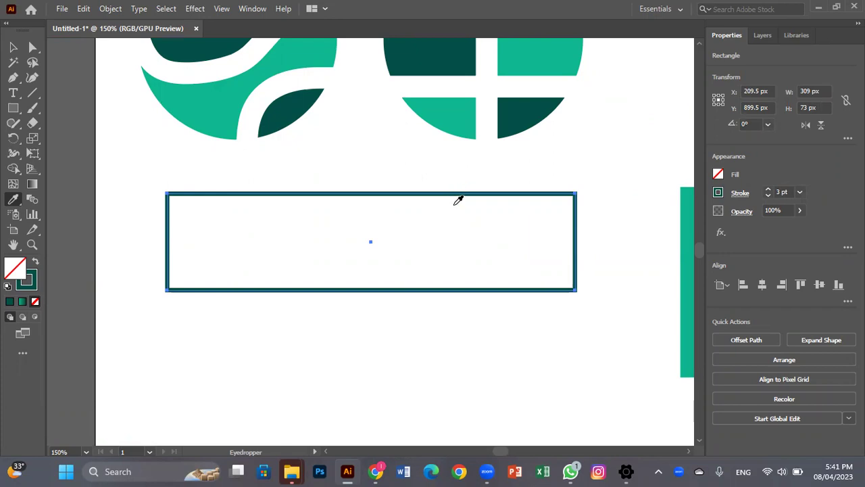
Make the rectangle's stroke dashed with 12 pt dashes, compare both dash alignments, keep the dashes aligned to the corners, and deselect it.
click(743, 195)
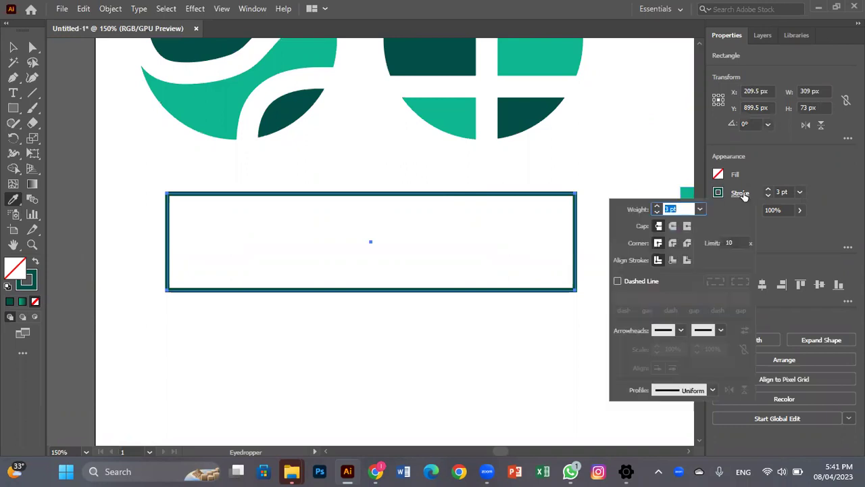
click(617, 281)
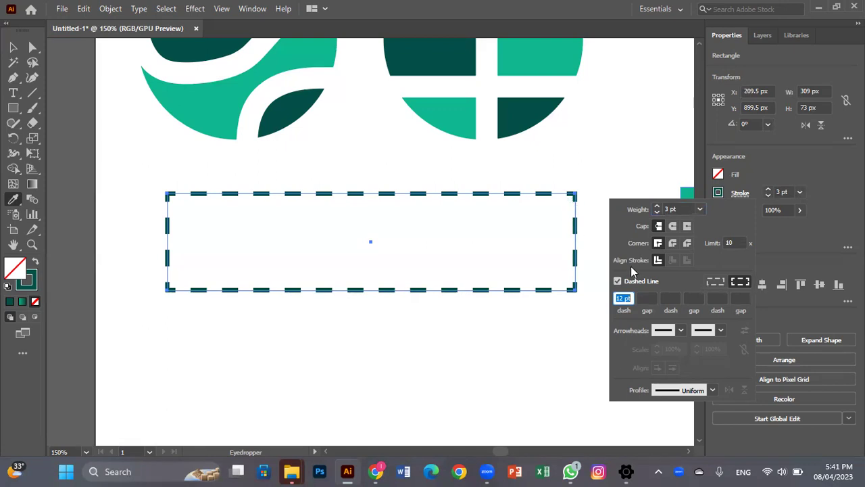
click(716, 282)
click(737, 285)
click(716, 282)
click(737, 285)
click(715, 282)
click(736, 284)
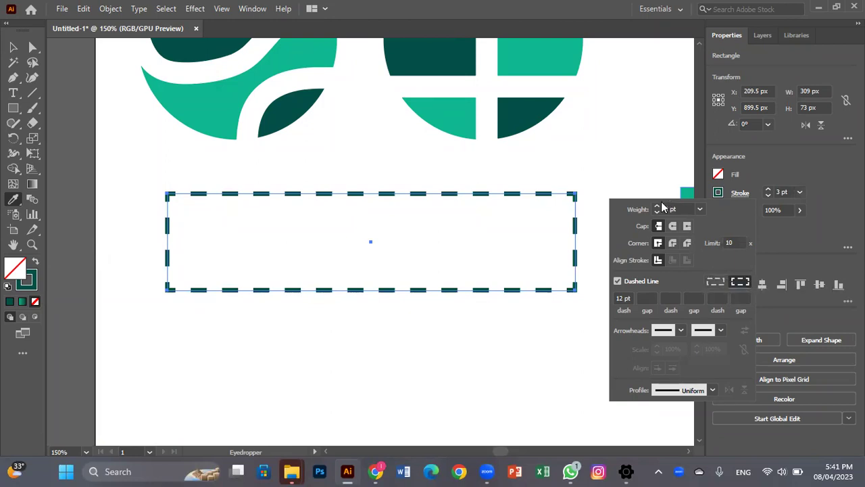
click(12, 47)
click(93, 62)
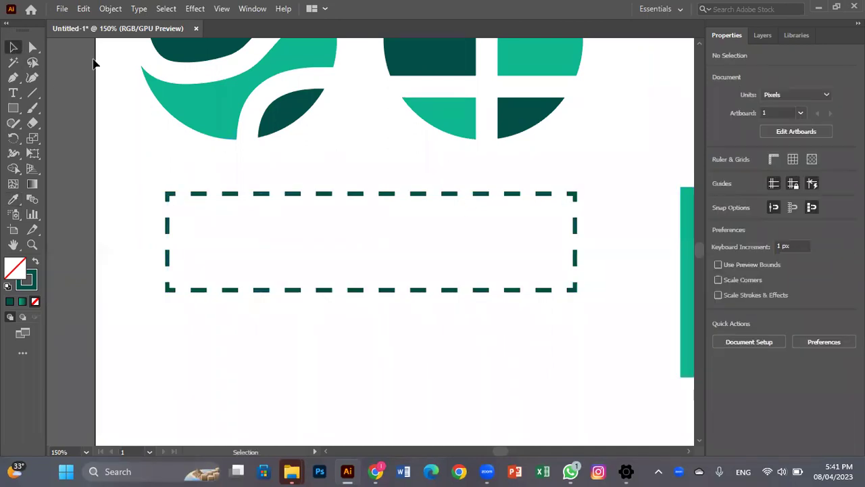
Draw a horizontal line about 313 px long below the dashed rectangle and make its 3 pt stroke solid.
click(34, 96)
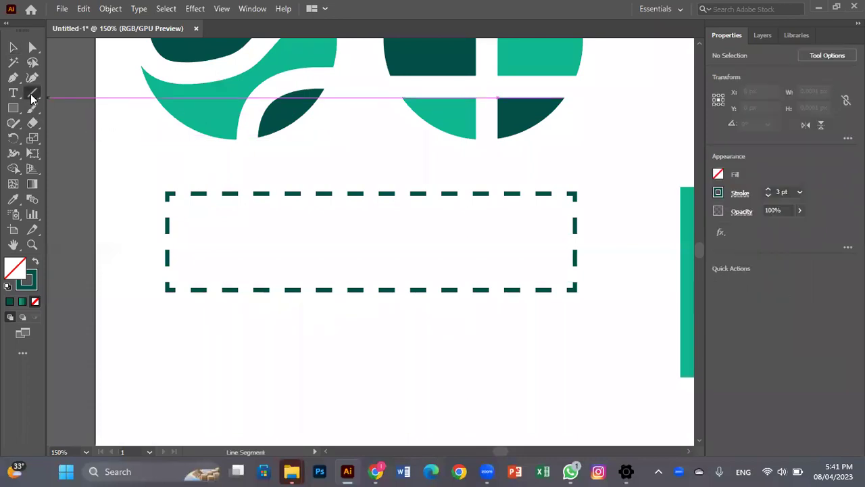
drag(257, 346, 266, 274)
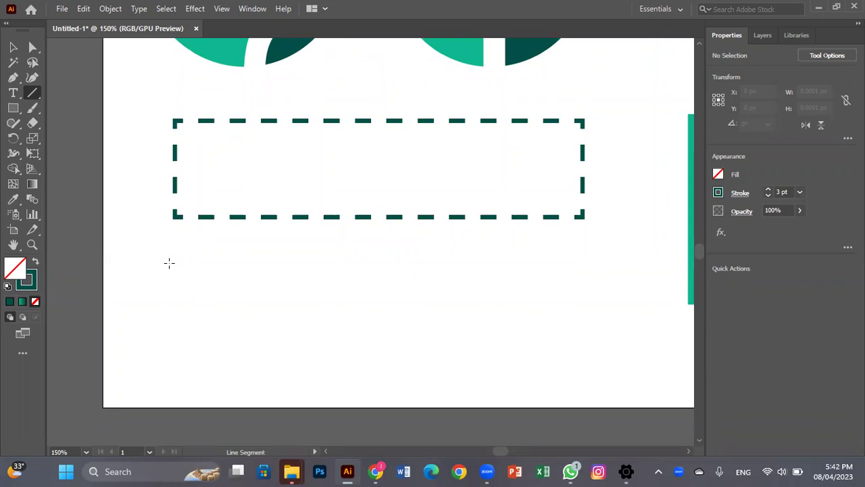
drag(169, 262, 580, 261)
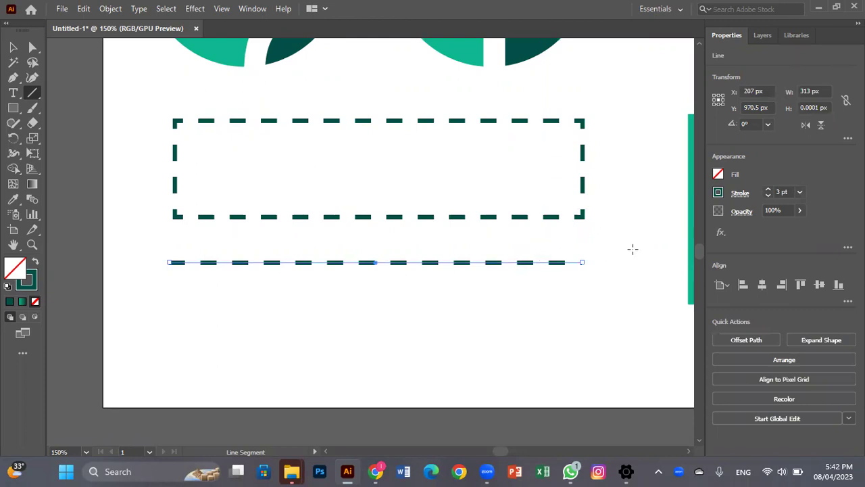
click(740, 193)
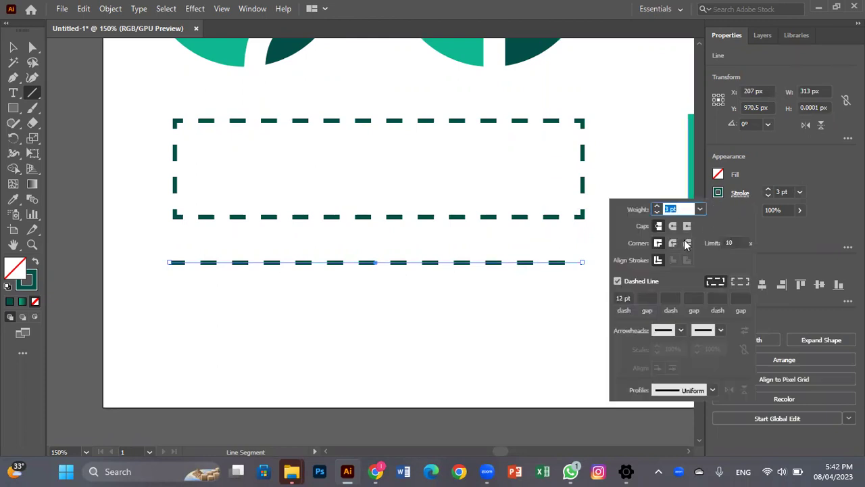
click(618, 281)
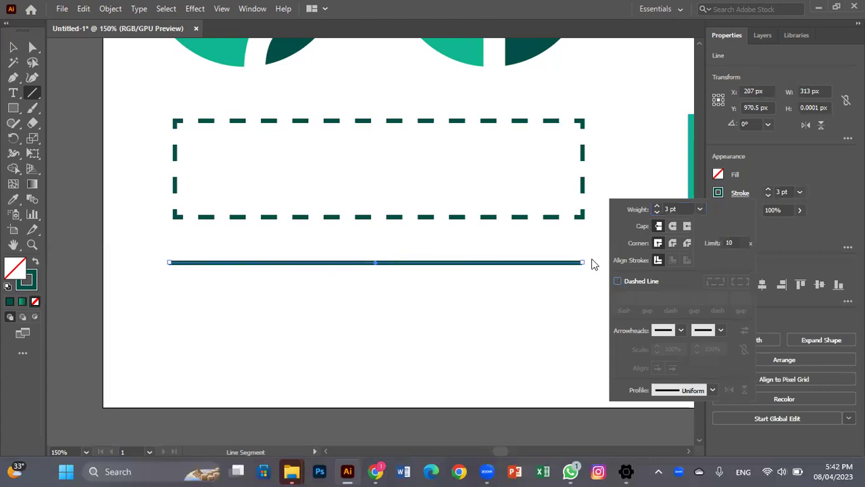
click(766, 227)
Inspect the line's ends, and give it round caps and a dashed stroke with 12 pt dashes.
key(ctrl+equal)
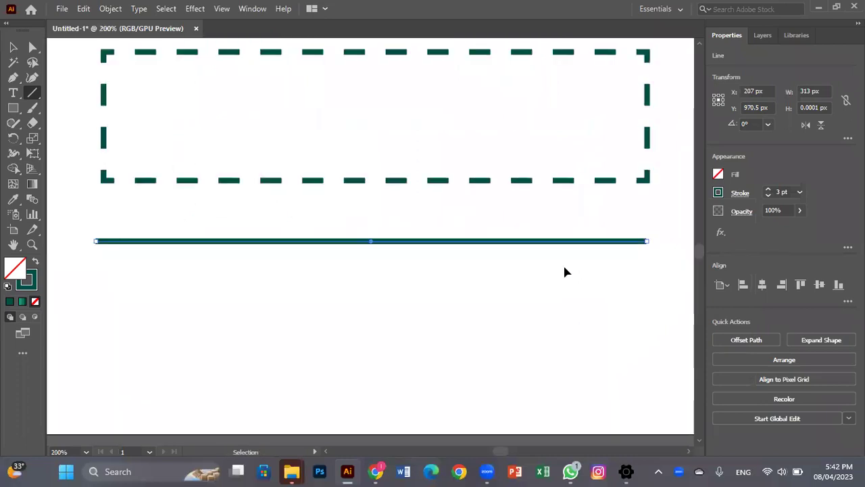
key(ctrl+equal)
key(ctrl+equal)
drag(570, 238, 373, 261)
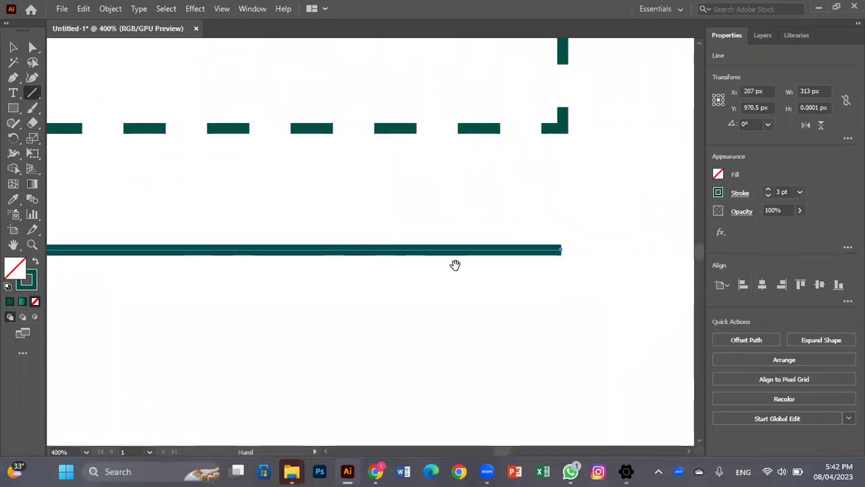
drag(588, 266, 609, 303)
scroll(151, 284, left, 5)
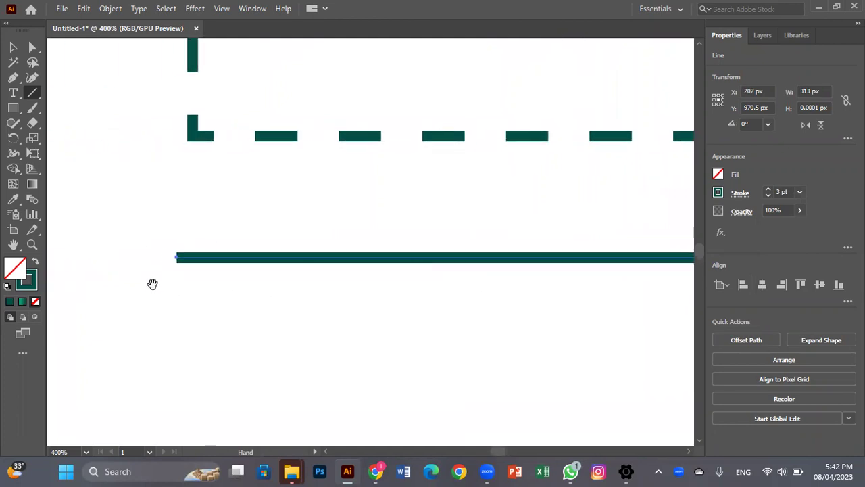
scroll(445, 269, right, 5)
scroll(296, 269, right, 5)
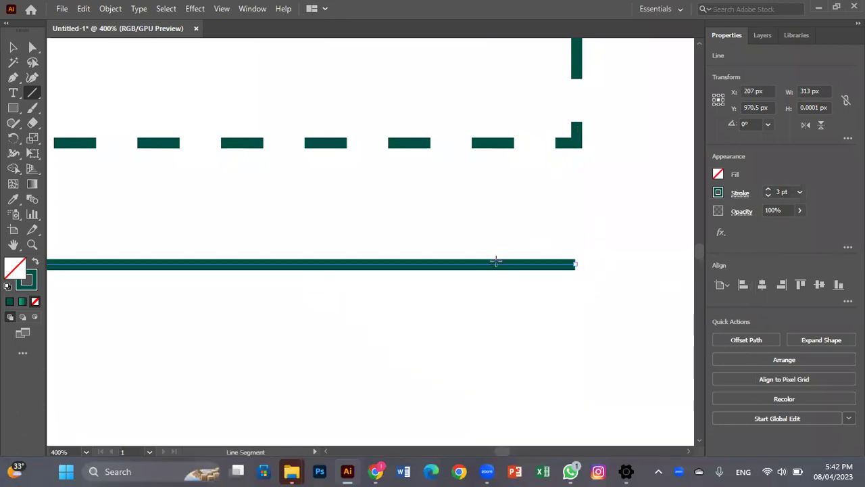
click(740, 193)
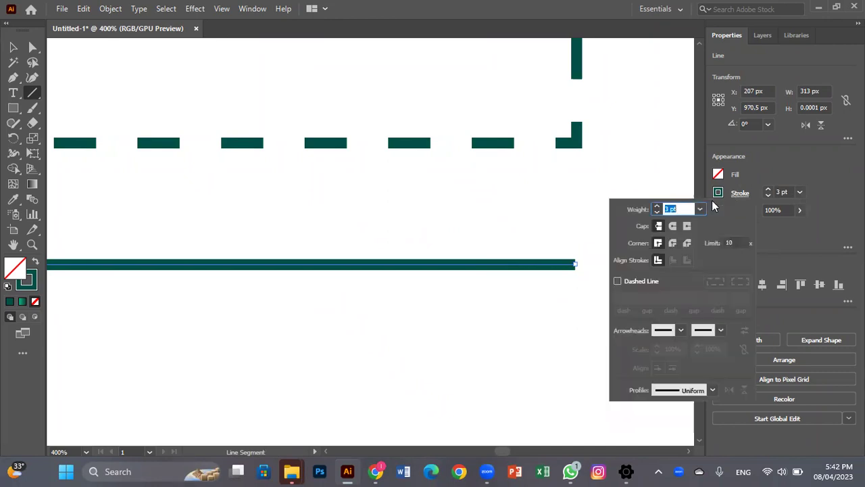
click(673, 227)
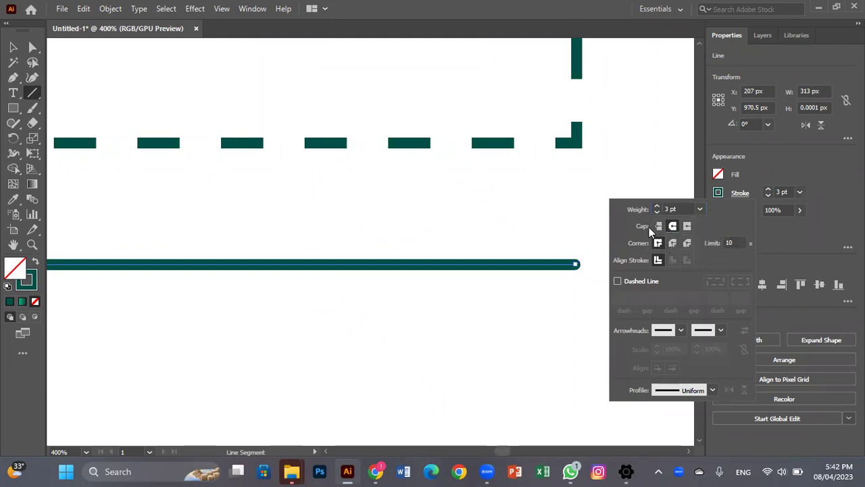
click(617, 281)
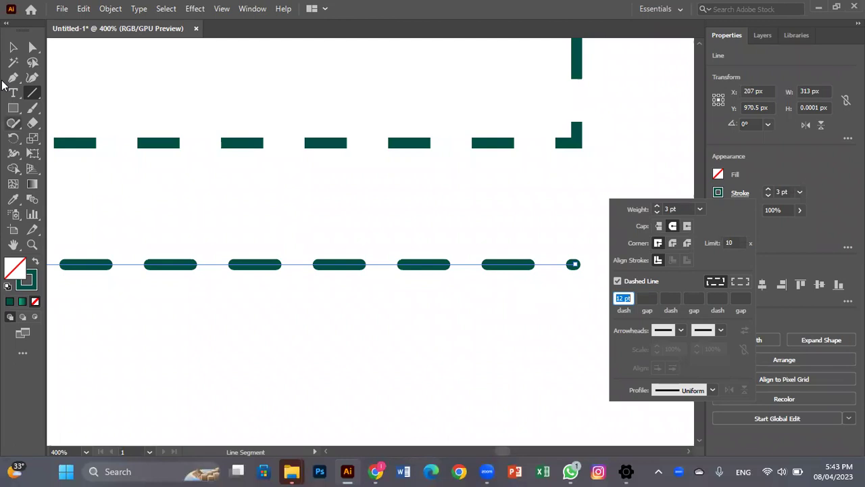
click(255, 275)
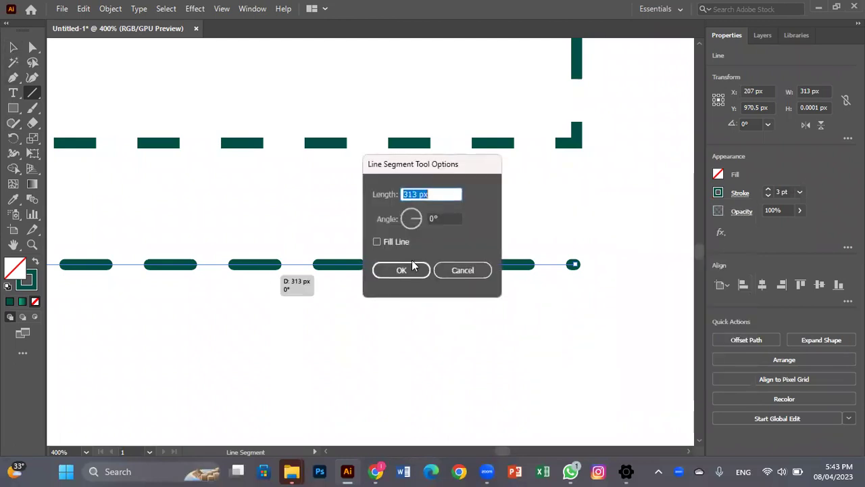
click(462, 270)
Draw a second horizontal line about 317 px long below the round-dashed one, with butt caps and a solid stroke.
key(ctrl+minus)
key(ctrl+minus)
key(ctrl+minus)
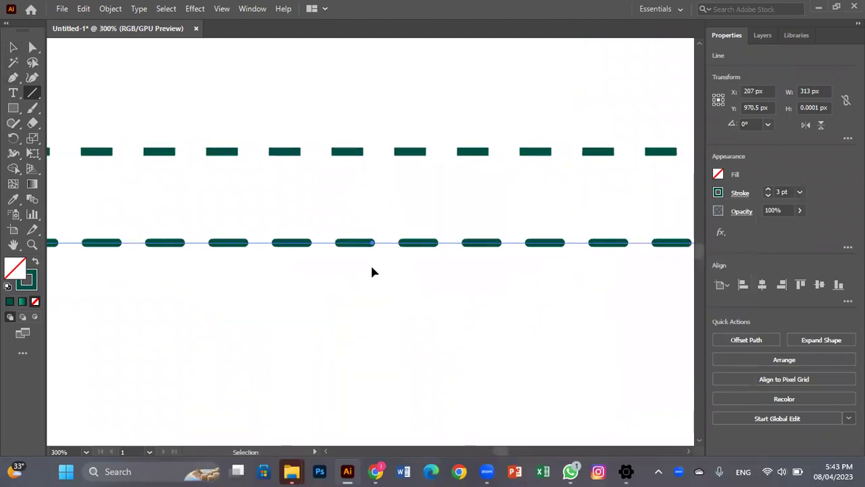
mouse_move(168, 275)
mouse_down()
mouse_move(260, 288)
mouse_move(588, 293)
mouse_up()
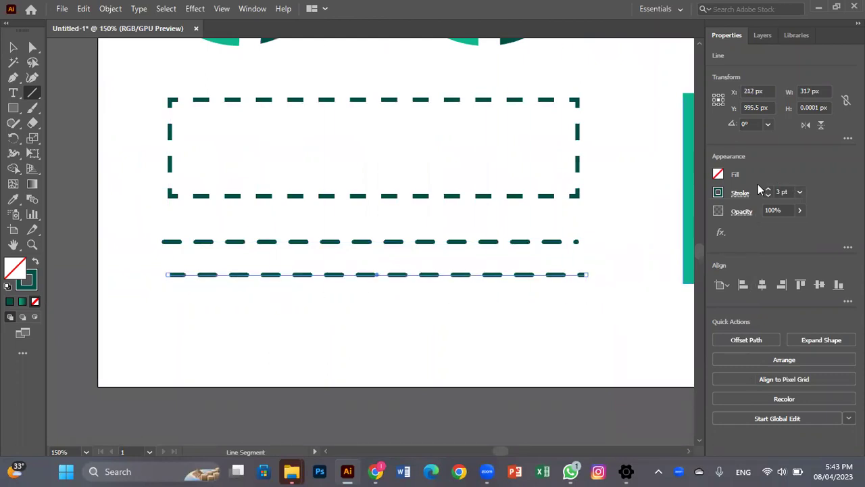
click(740, 193)
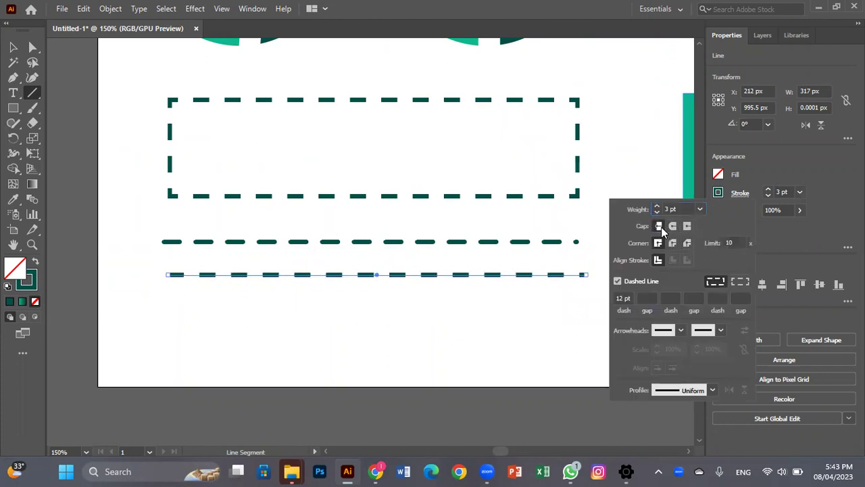
click(617, 281)
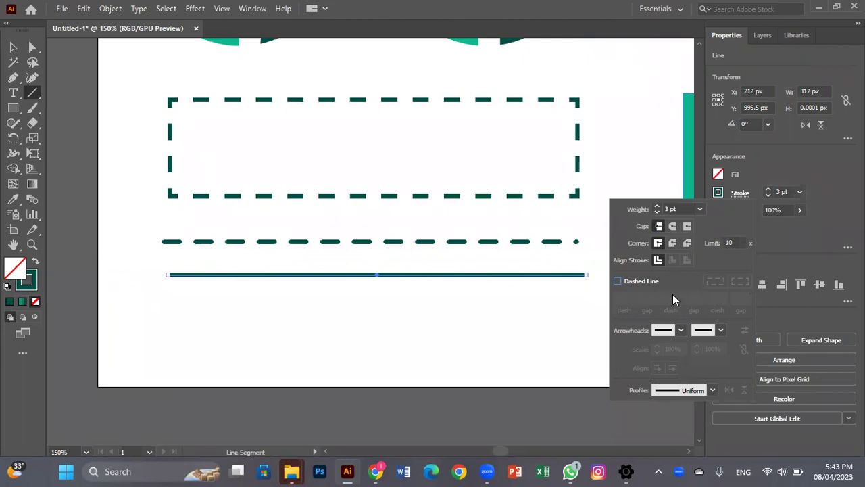
Add the Arrow 1 head to the start of the second line and a feathered arrow tail to its end.
click(681, 331)
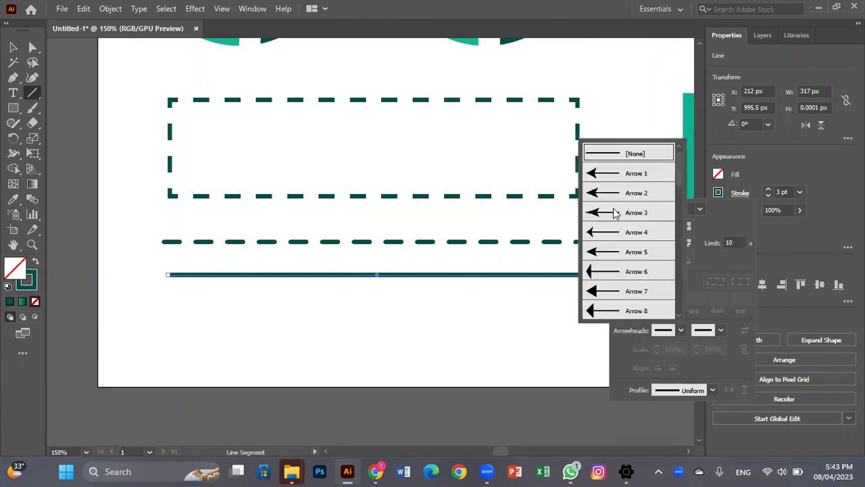
click(621, 173)
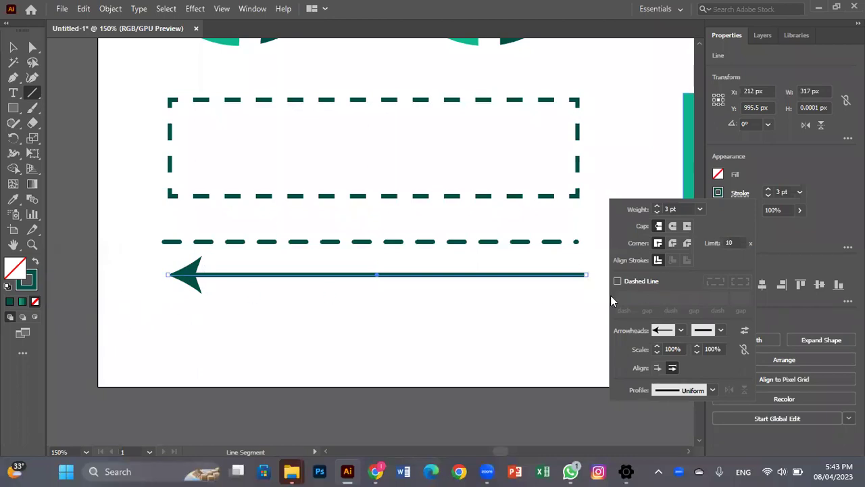
click(720, 330)
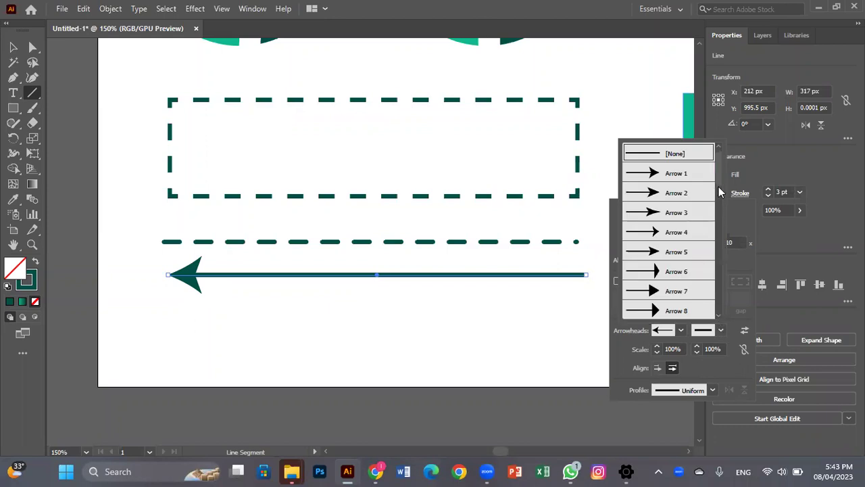
drag(718, 178, 719, 233)
scroll(719, 232, down, 2)
click(687, 210)
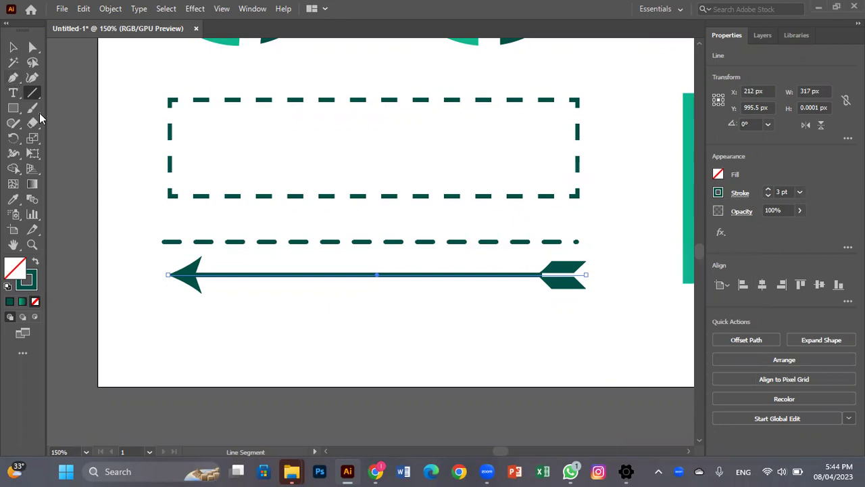
Draw a plain horizontal line about 279 px long below the arrow and deselect it.
drag(180, 326, 549, 332)
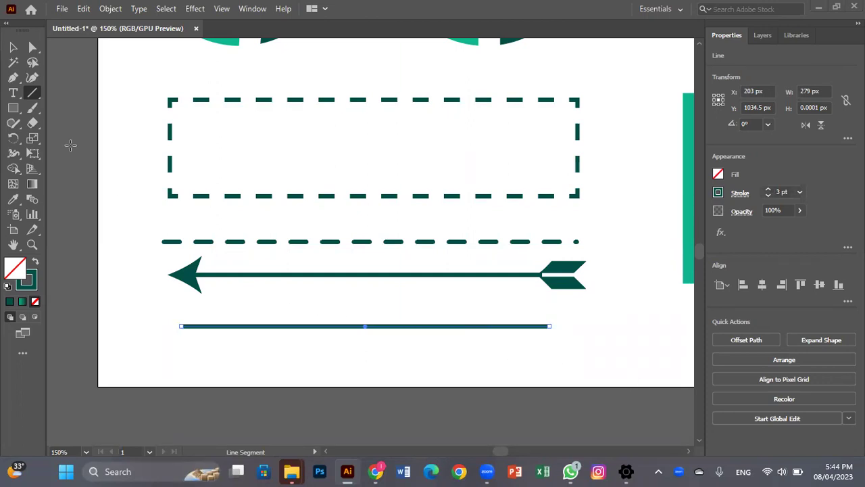
click(20, 52)
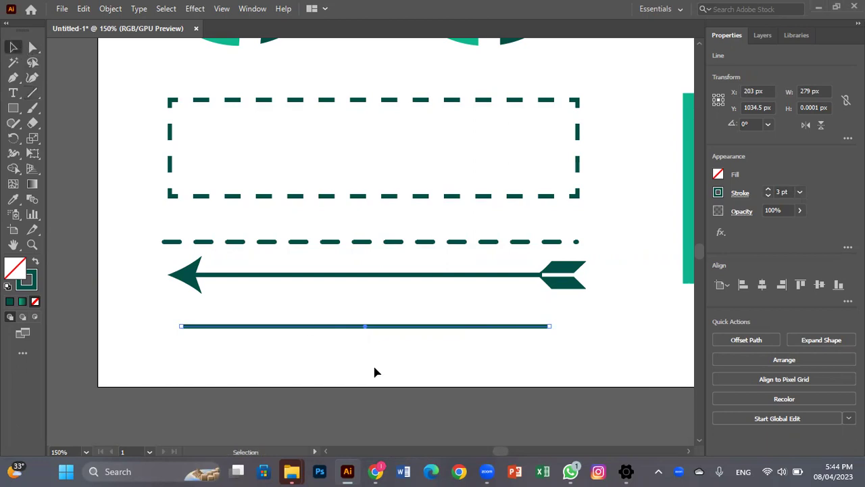
click(377, 364)
Apply the elliptical width profile that tapers towards both ends to the lowest line.
key(ctrl+equal)
key(ctrl+equal)
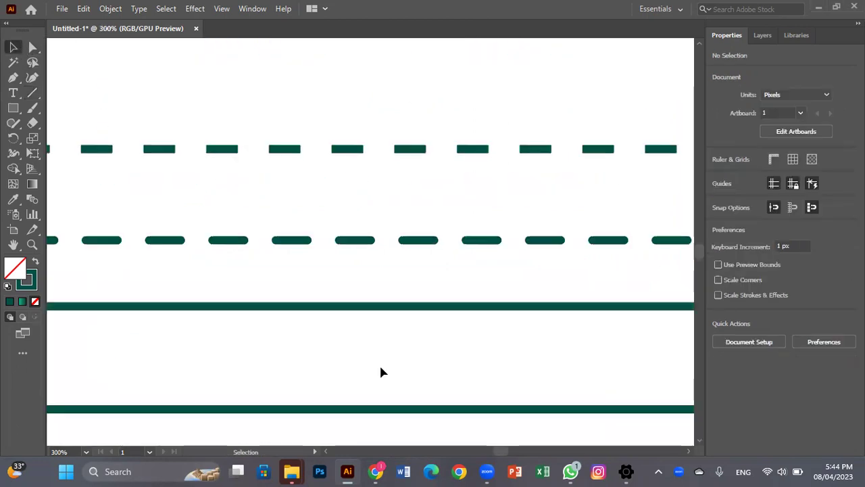
scroll(398, 242, down, 4)
click(385, 280)
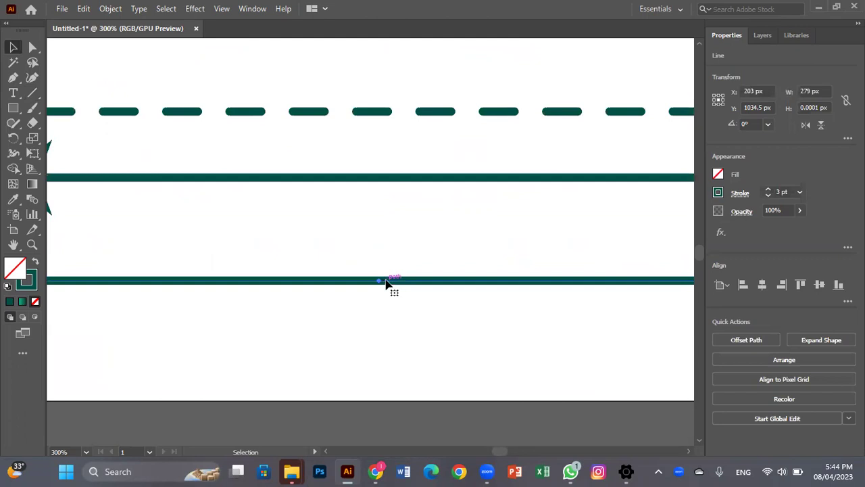
click(740, 194)
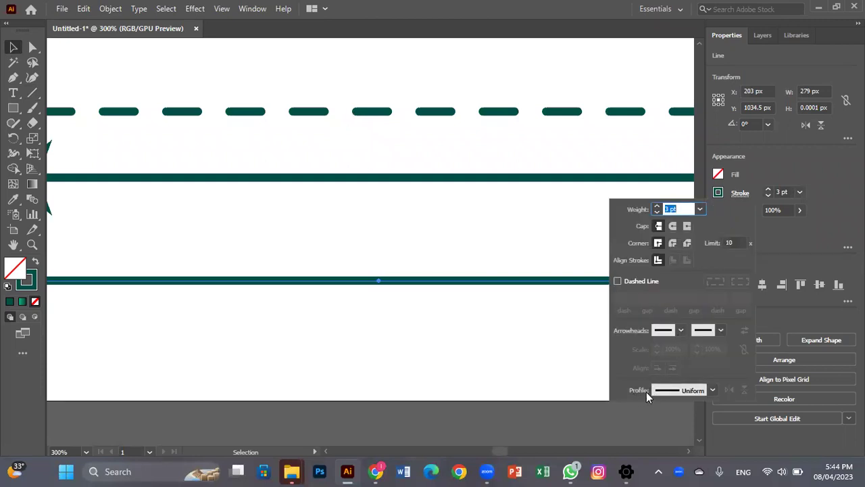
click(712, 391)
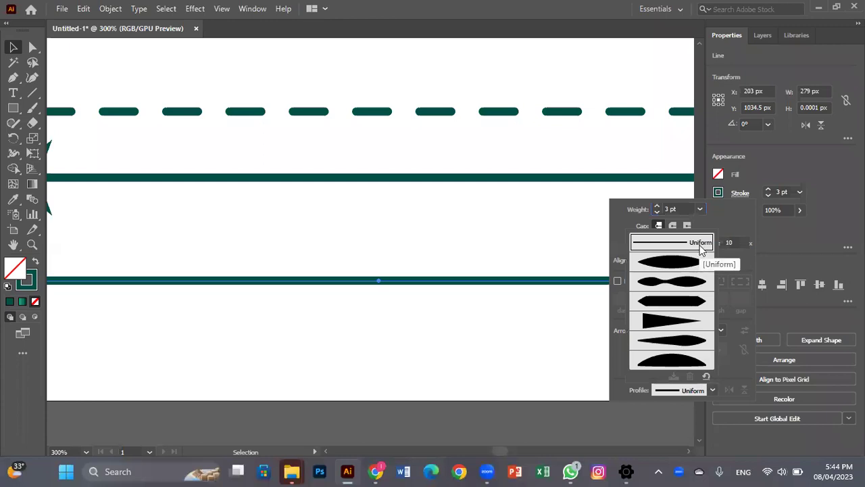
click(661, 268)
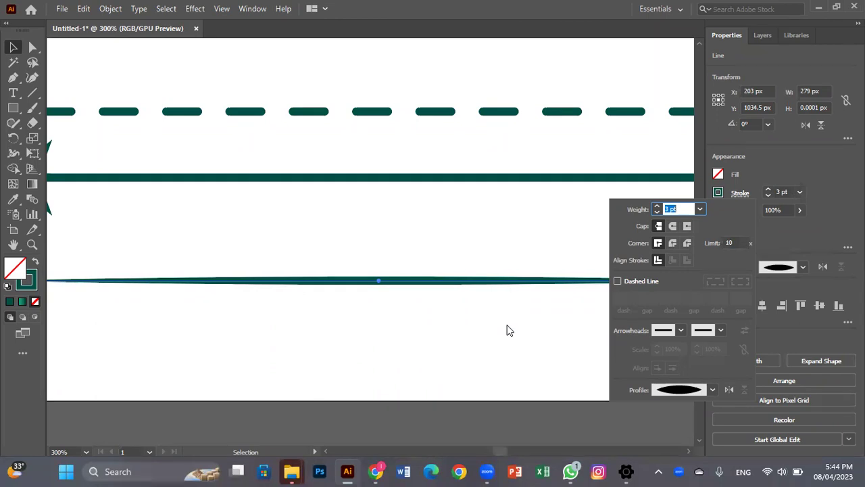
key(Escape)
key(ctrl+minus)
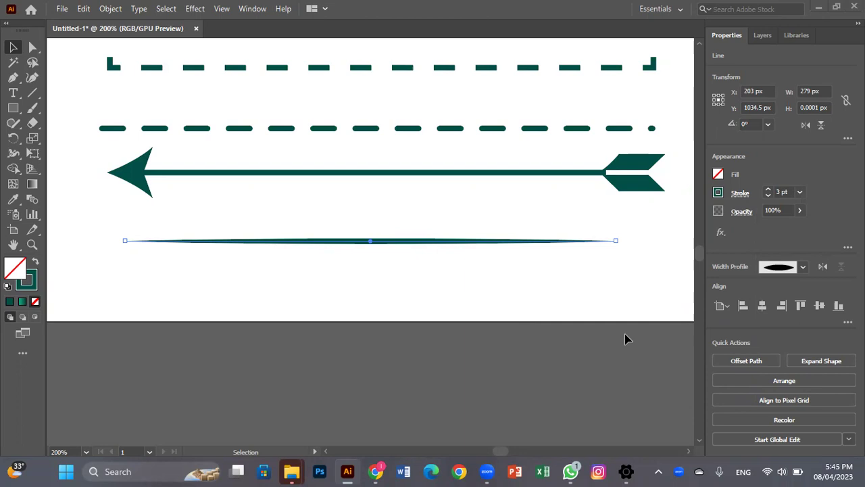
Draw an unfilled 132 px square beside the gradient rectangle and set its dark green stroke to 2 pt.
scroll(500, 264, right, 10)
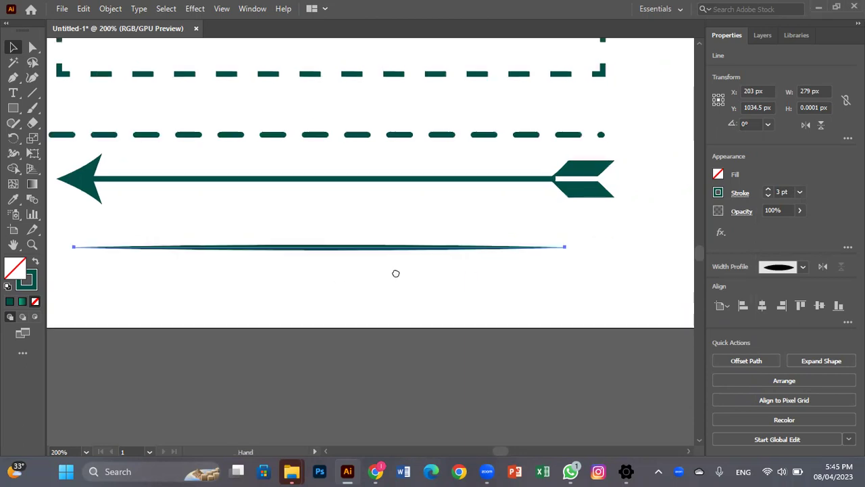
scroll(253, 254, right, 10)
scroll(254, 255, up, 2)
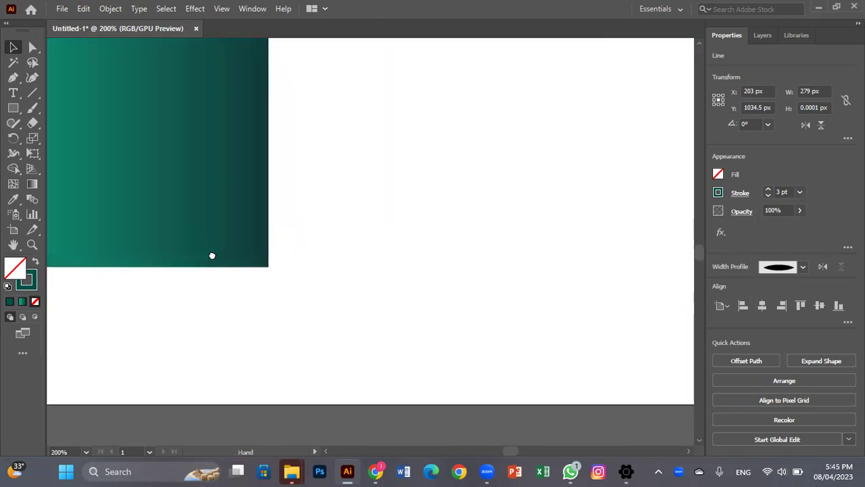
click(13, 108)
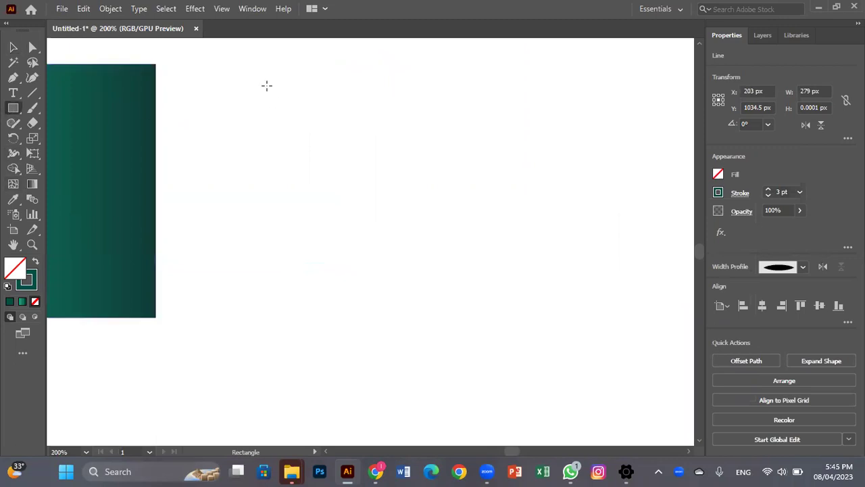
drag(243, 76, 401, 309)
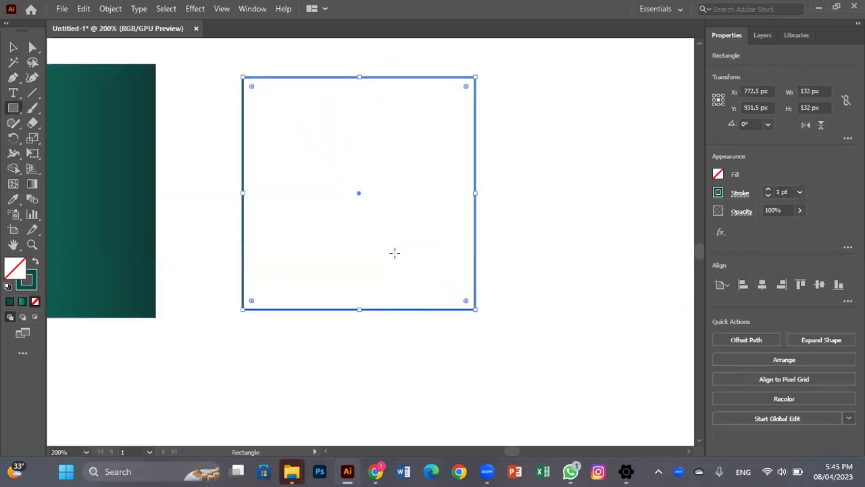
click(769, 191)
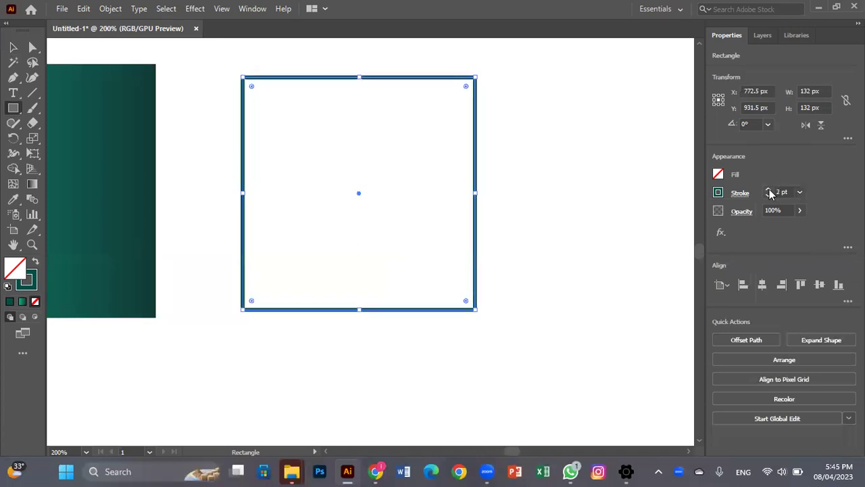
key(ctrl+equal)
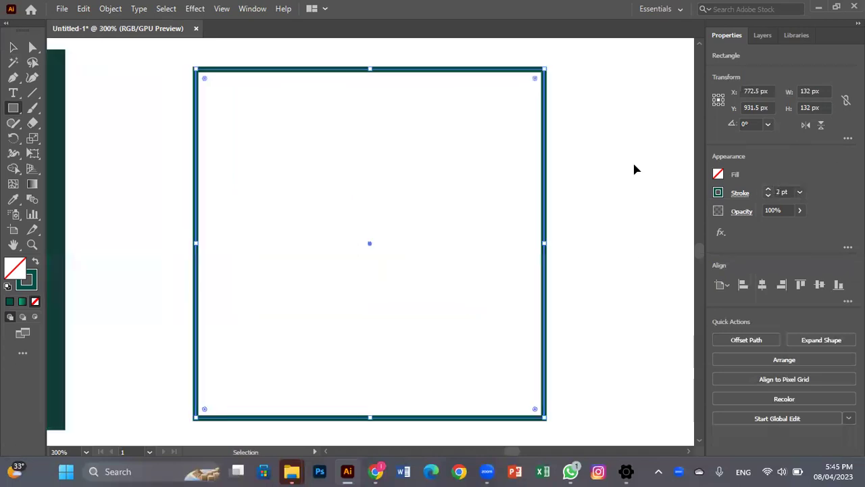
Try inside stroke alignment on the square, switch it to outside alignment and deselect the square.
scroll(477, 170, up, 2)
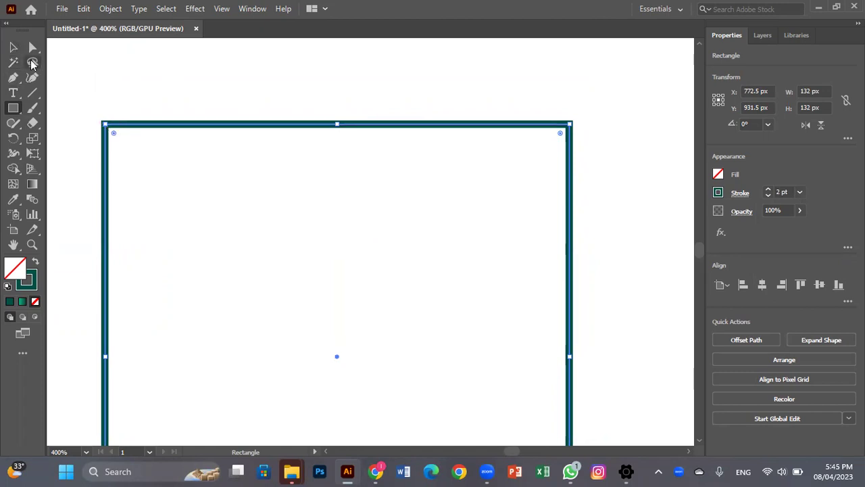
click(13, 47)
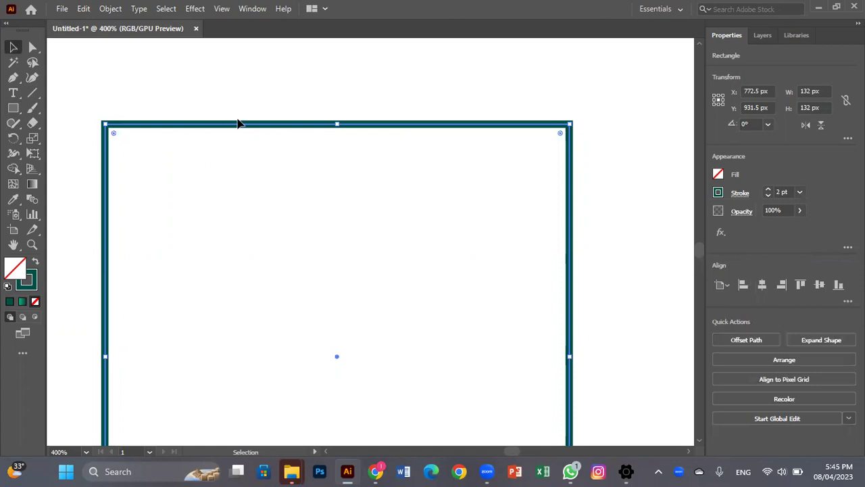
click(740, 193)
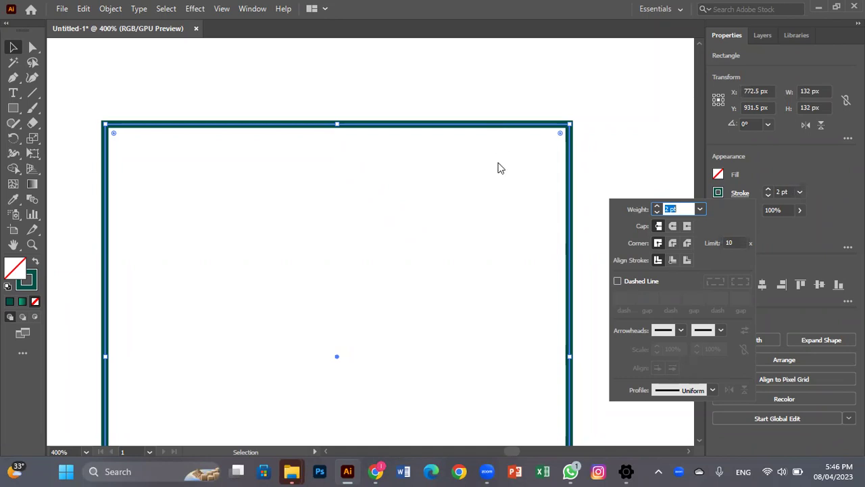
click(672, 261)
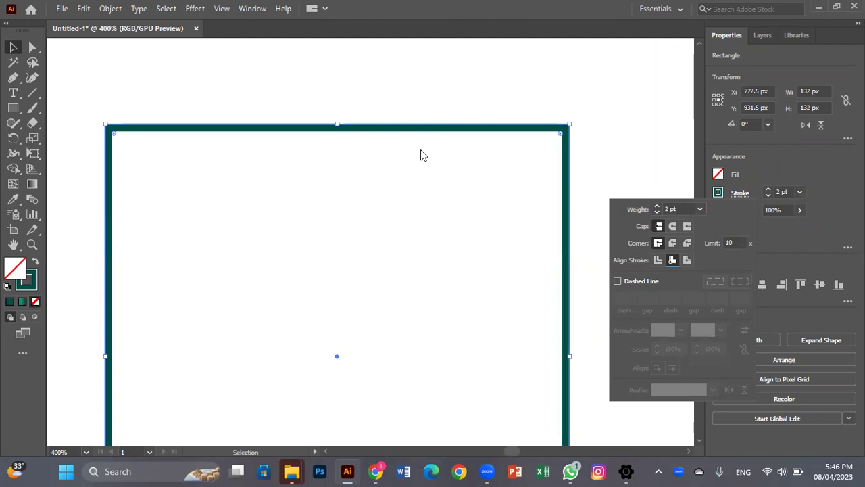
click(687, 260)
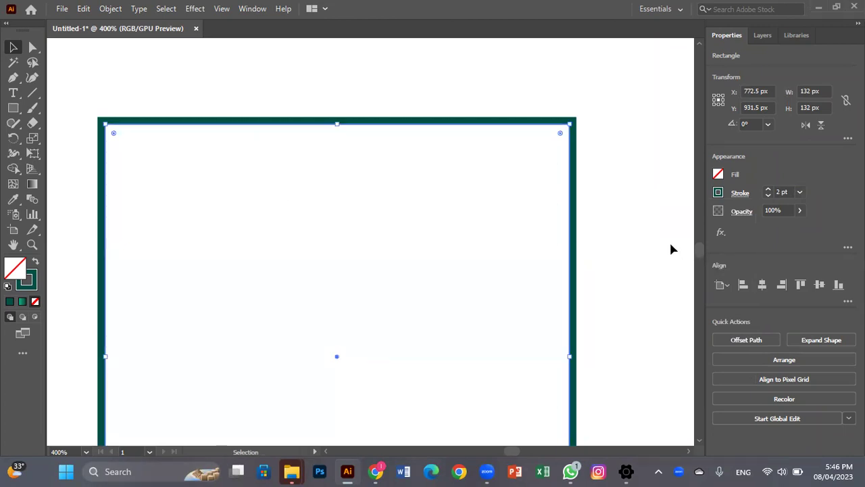
key(ctrl+shift+a)
key(ctrl+minus)
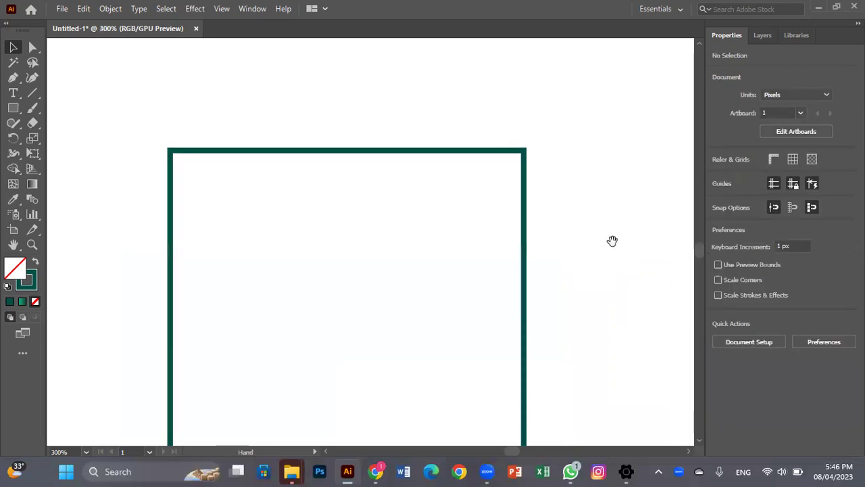
Shift the square closer to the gradient rectangle and place two copies of it in a row to its right.
scroll(420, 135, down, 3)
scroll(419, 135, right, 5)
scroll(420, 137, left, 2)
key(ctrl+minus)
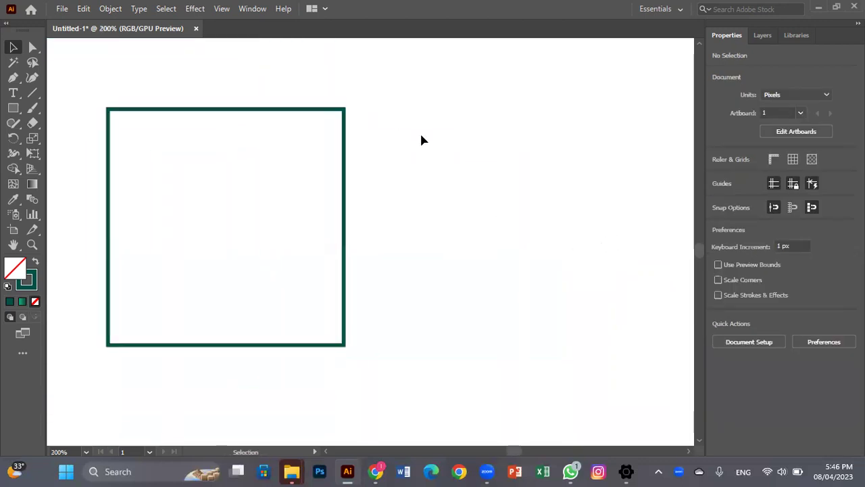
drag(340, 191, 282, 185)
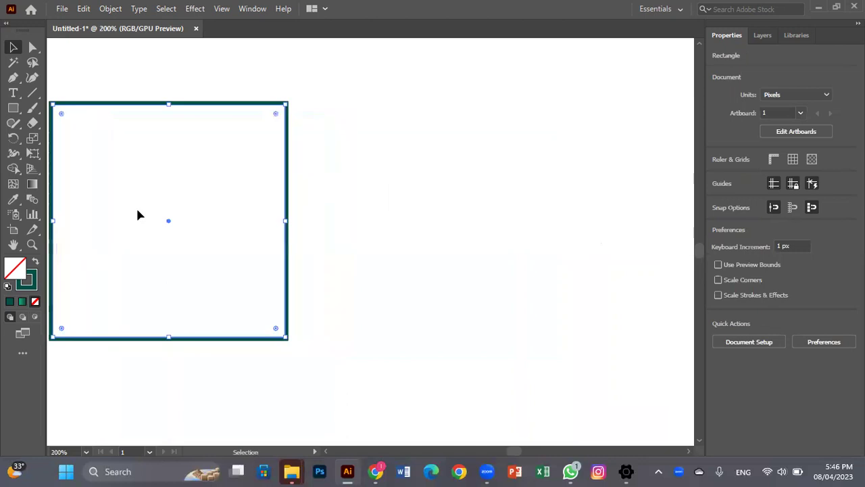
drag(168, 227, 490, 213)
key(r)
key(v)
key(ctrl+z)
drag(466, 362, 567, 373)
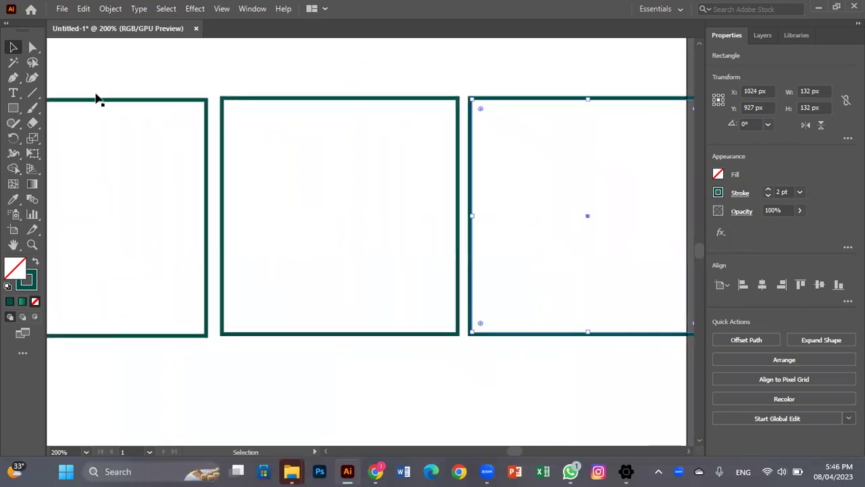
Align the three outlined squares by their vertical centres and deselect them.
drag(167, 74, 539, 193)
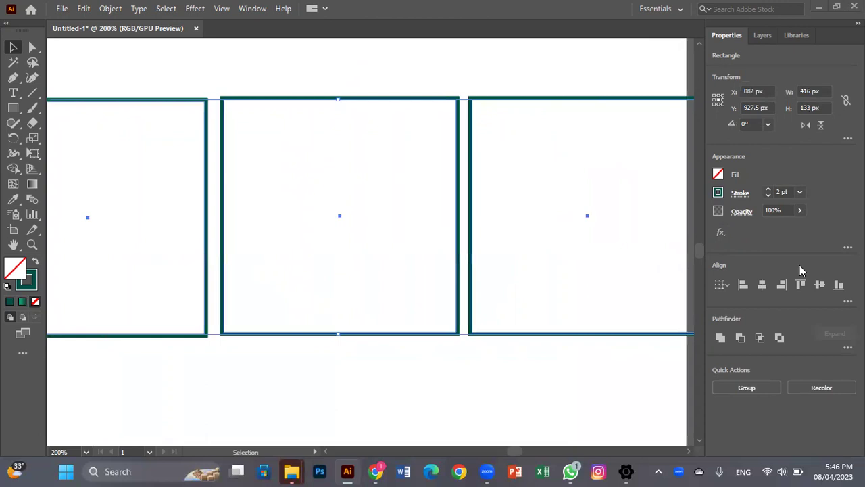
click(819, 284)
click(436, 81)
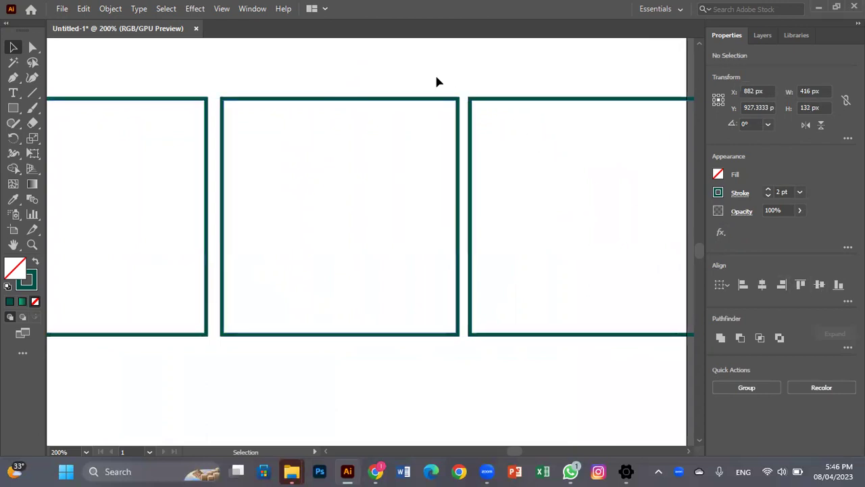
Align the middle square's stroke to the inside of its path.
click(188, 101)
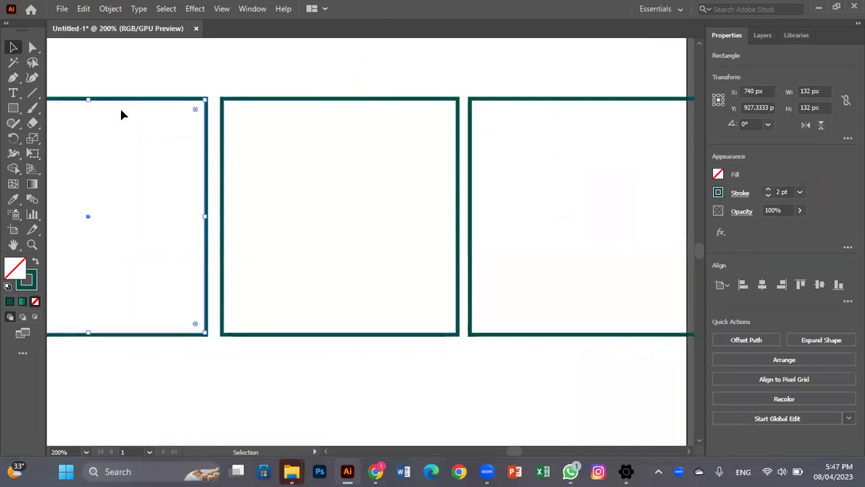
click(230, 107)
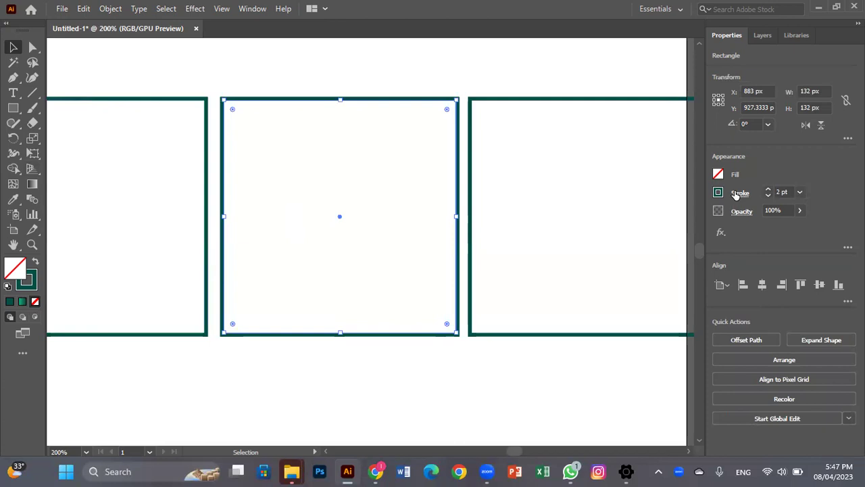
click(739, 193)
click(672, 261)
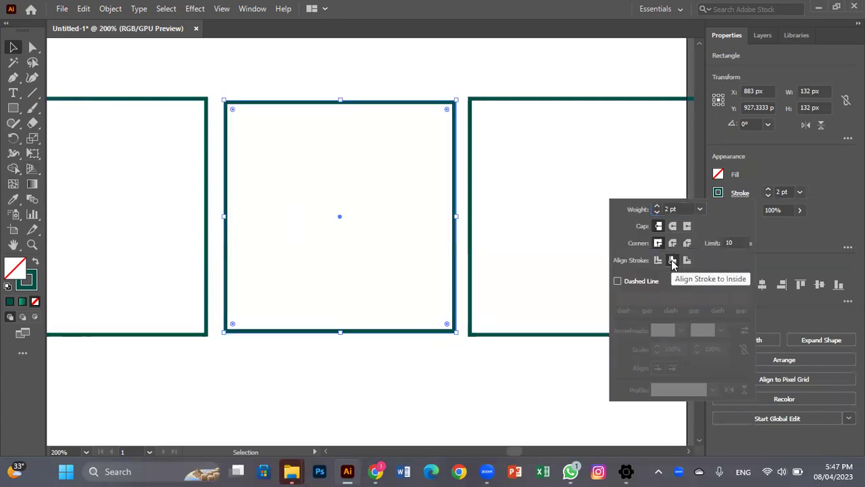
Align the rightmost square's stroke to the centre of its path and deselect it.
click(521, 101)
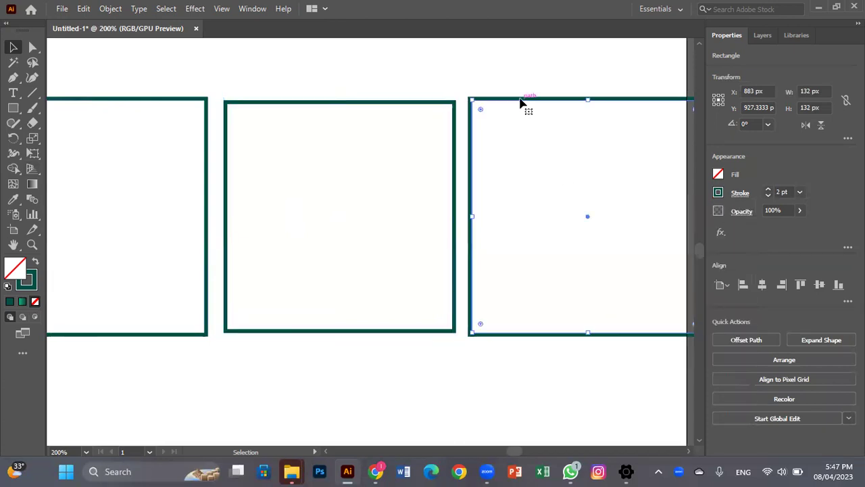
click(739, 193)
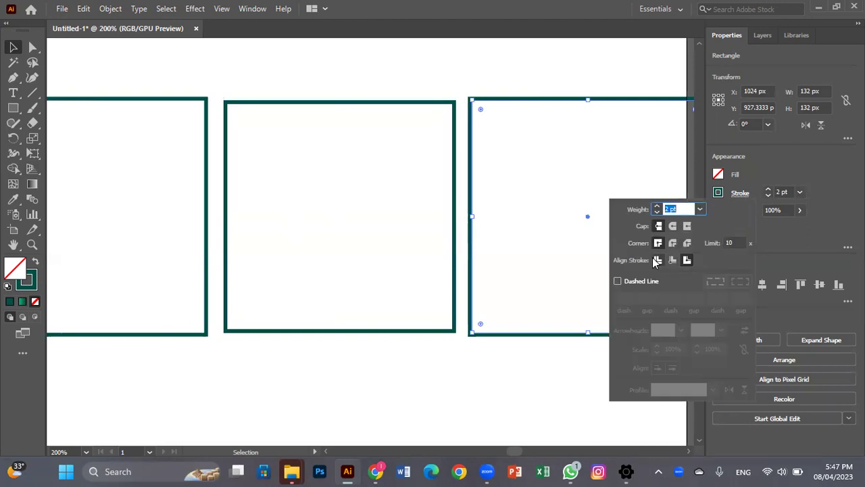
click(658, 259)
click(457, 71)
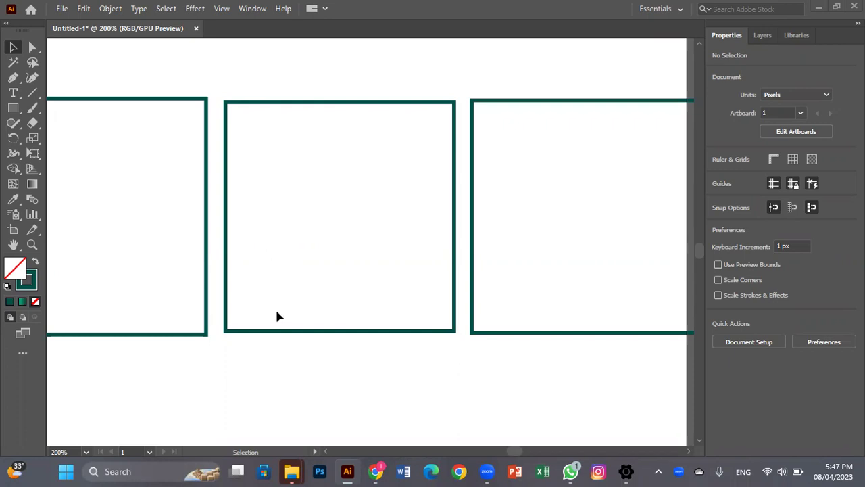
Shift the row of three outlined squares left, away from the artboard's right edge, and deselect it.
key(ctrl+minus)
key(ctrl+minus)
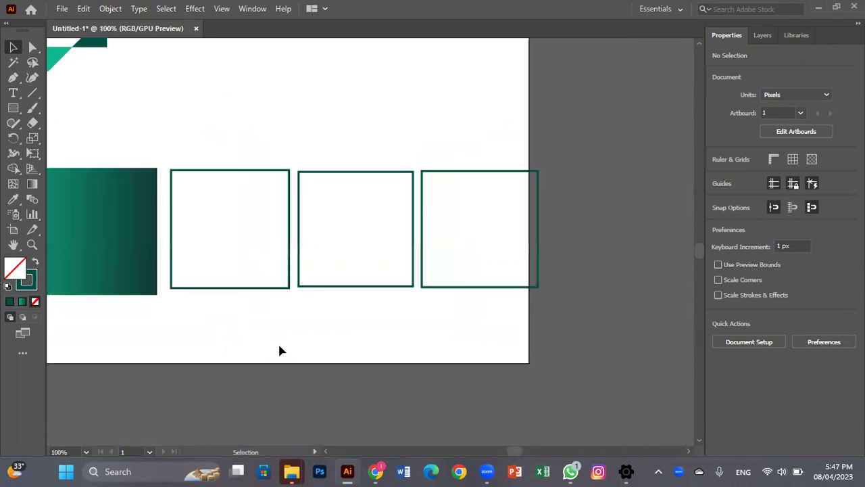
drag(212, 143, 527, 298)
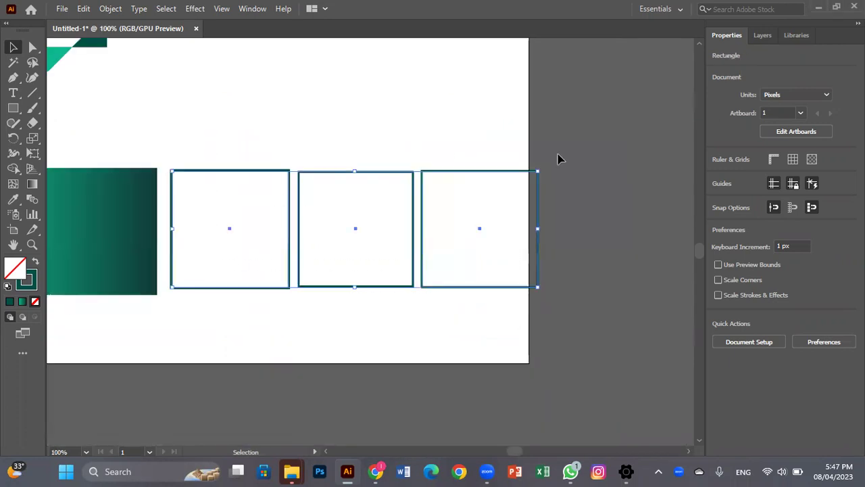
drag(536, 179, 496, 184)
drag(336, 239, 345, 239)
click(568, 201)
Add the point text "Assignment" above the row of green shapes near the artboard's upper edge.
drag(205, 129, 432, 425)
drag(298, 74, 340, 287)
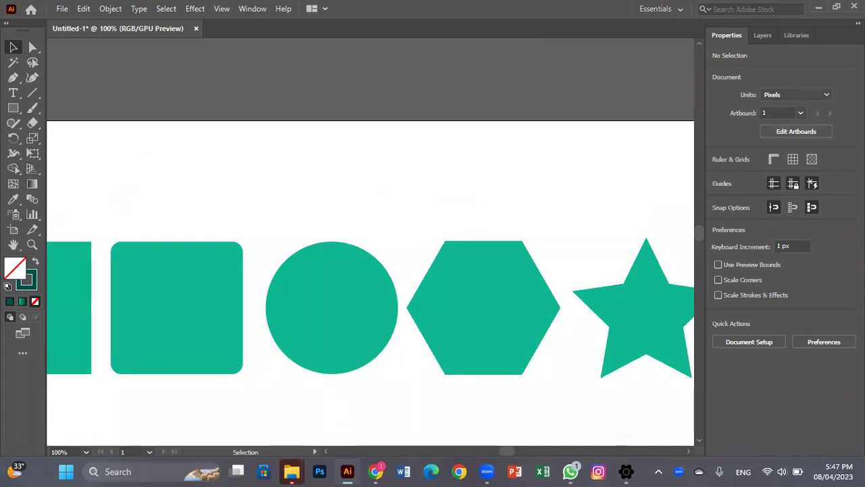
click(12, 94)
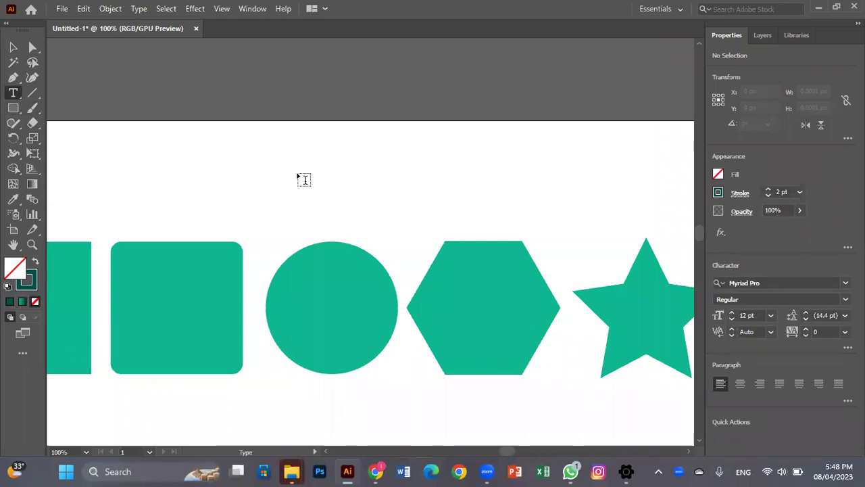
click(288, 142)
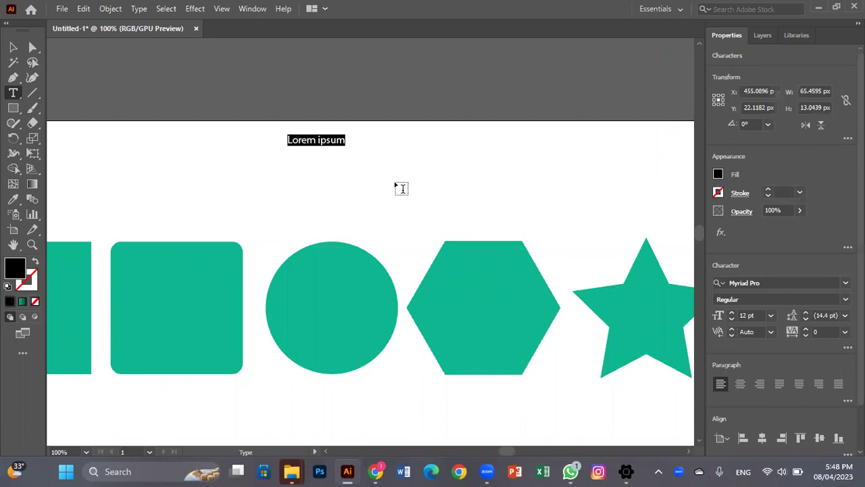
key(BackSpace)
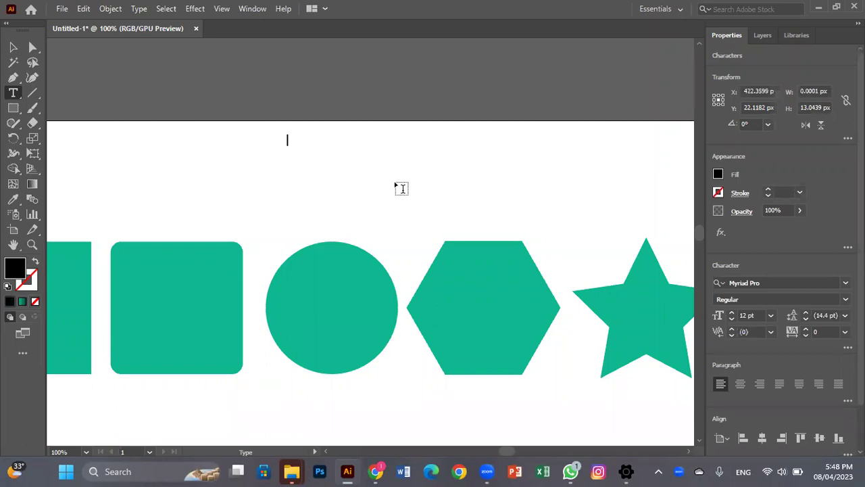
text(Assignment)
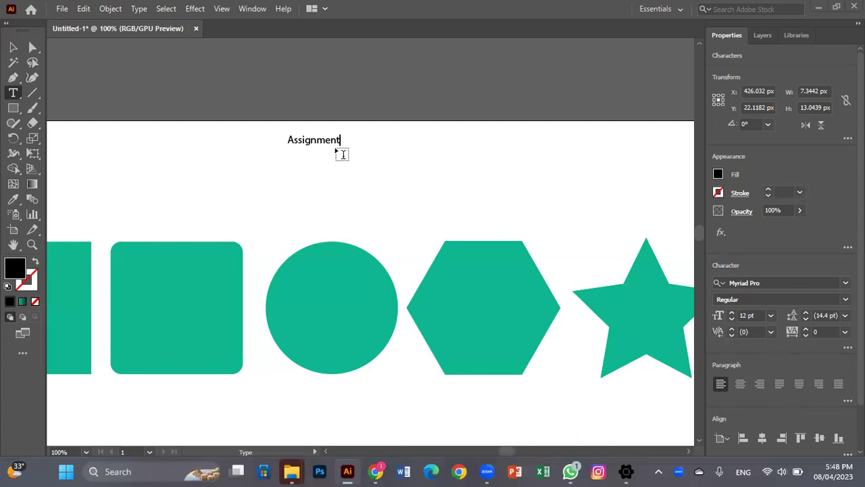
Set the font of the "Assignment" heading to Segoe UI Symbol.
click(13, 47)
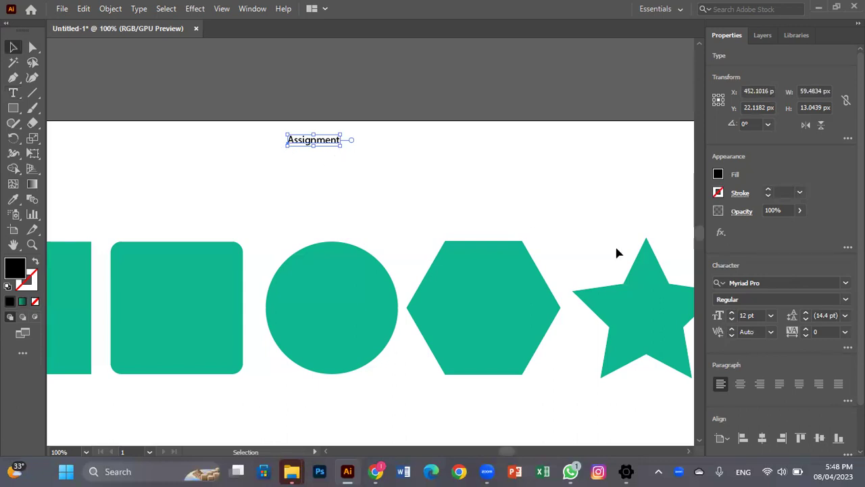
click(845, 282)
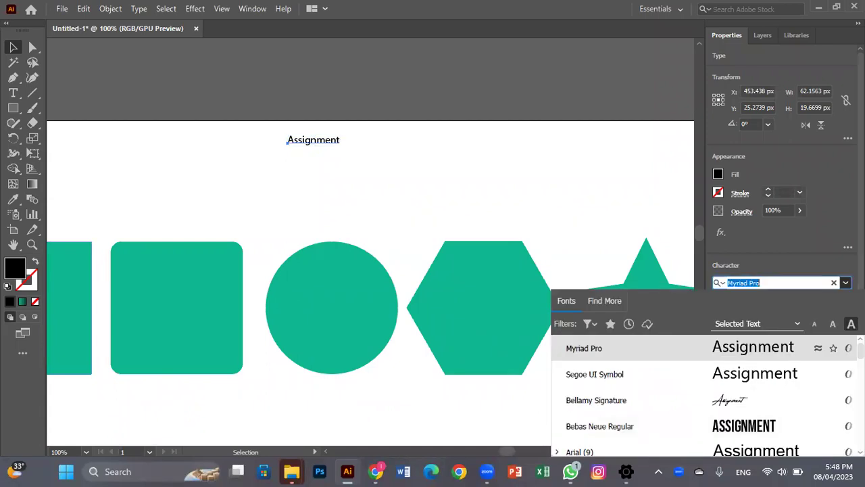
scroll(739, 399, down, 1)
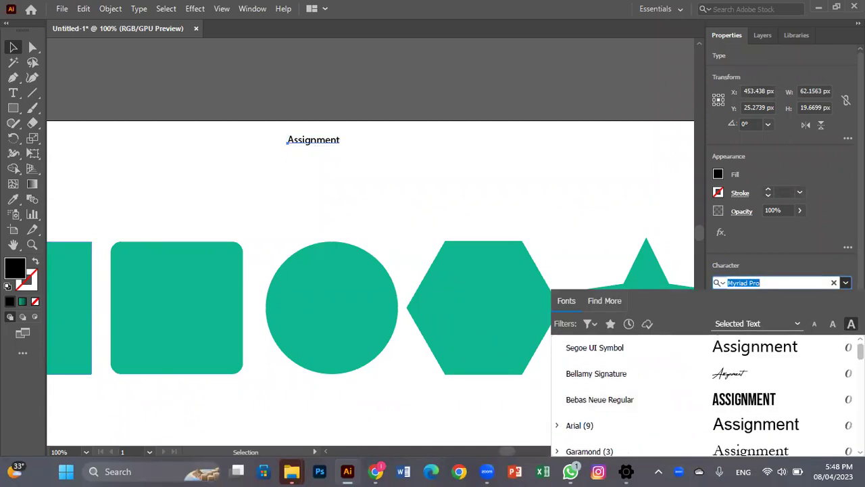
click(760, 357)
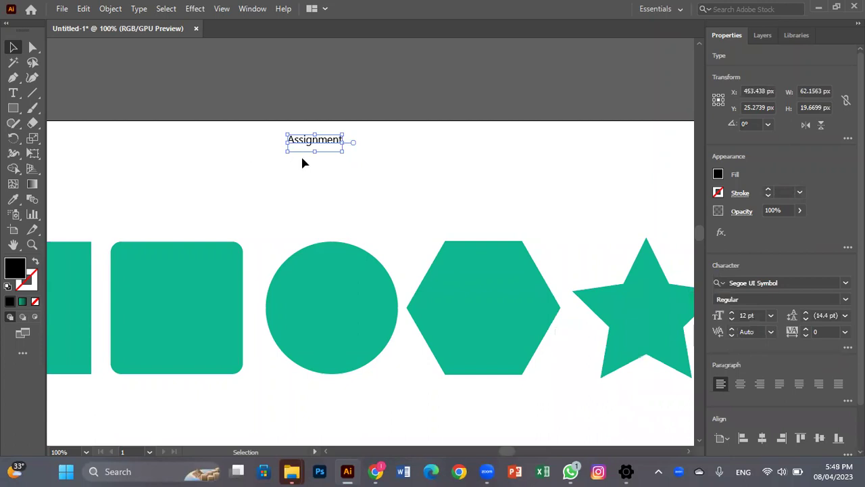
Enlarge the "Assignment" heading to 48 pt and move it down and left so it sits fully inside the artboard.
click(771, 315)
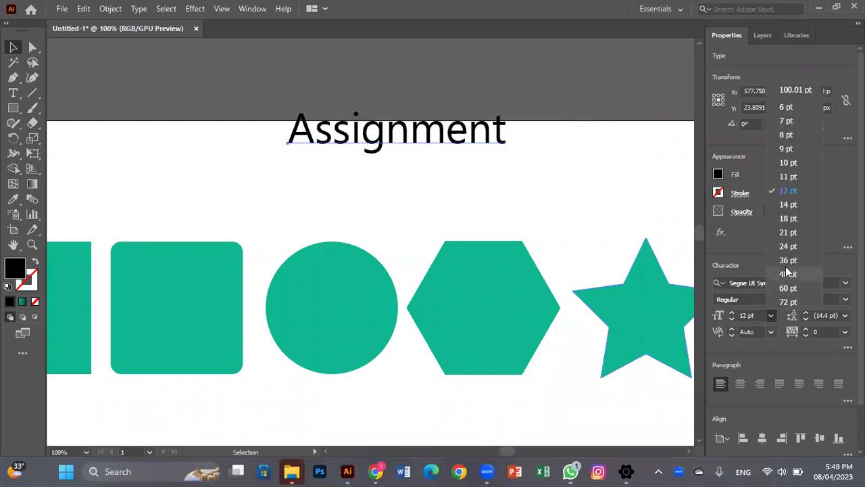
click(788, 273)
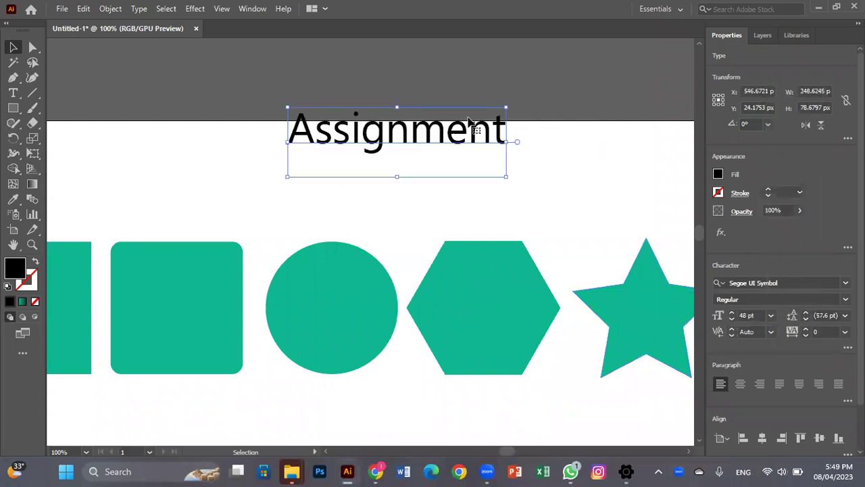
drag(430, 137, 385, 167)
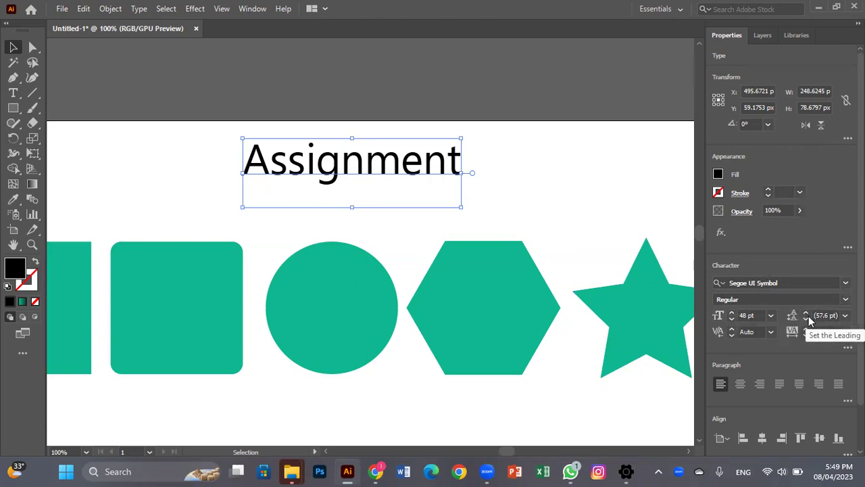
Add a second line reading "shapes" beneath "Assignment" in the same text object.
key(t)
click(458, 166)
key(Return)
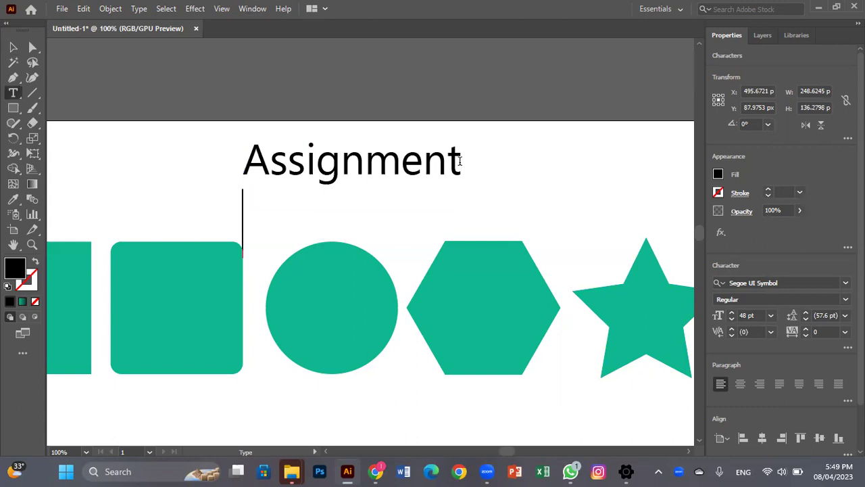
text(shapes)
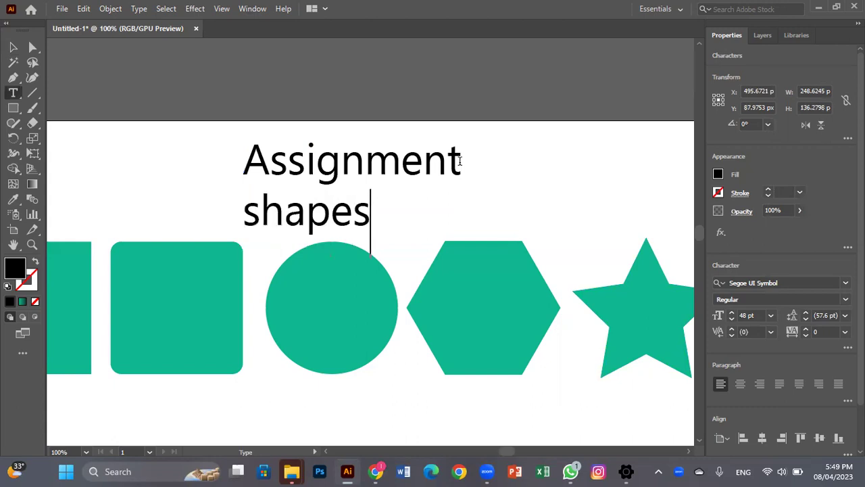
click(13, 47)
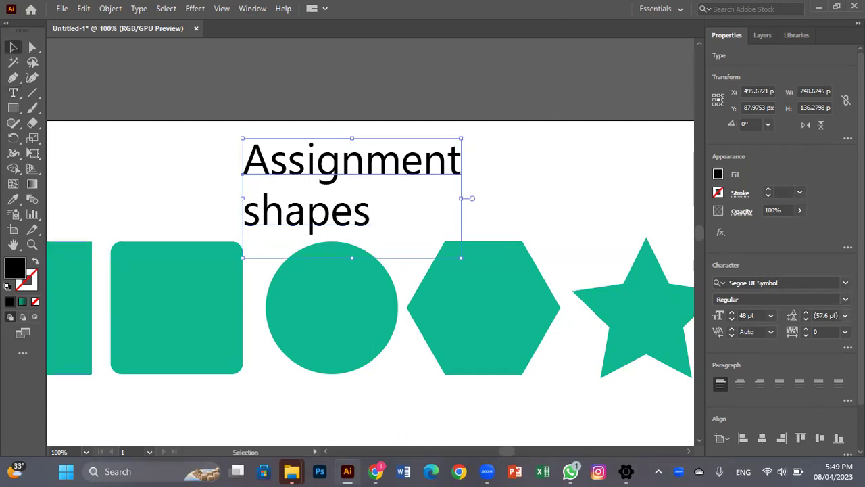
Preview other leading and tracking values on the two-line heading, keeping leading on Auto and tracking at 0.
click(845, 314)
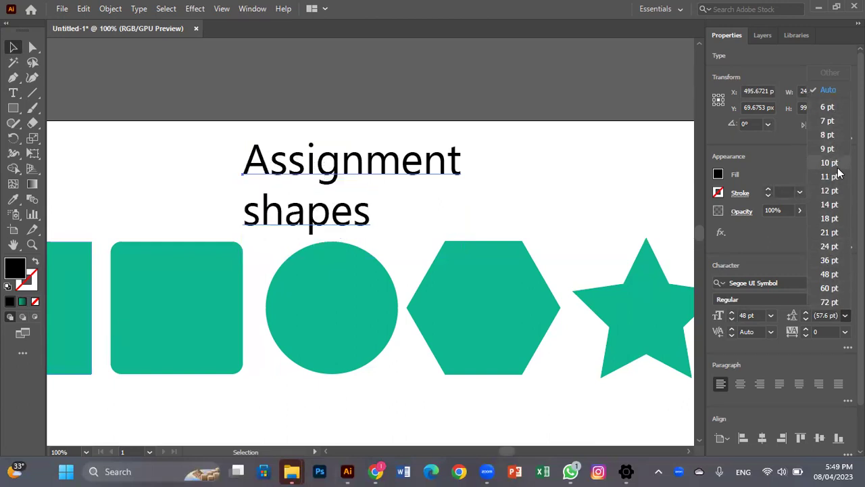
click(819, 90)
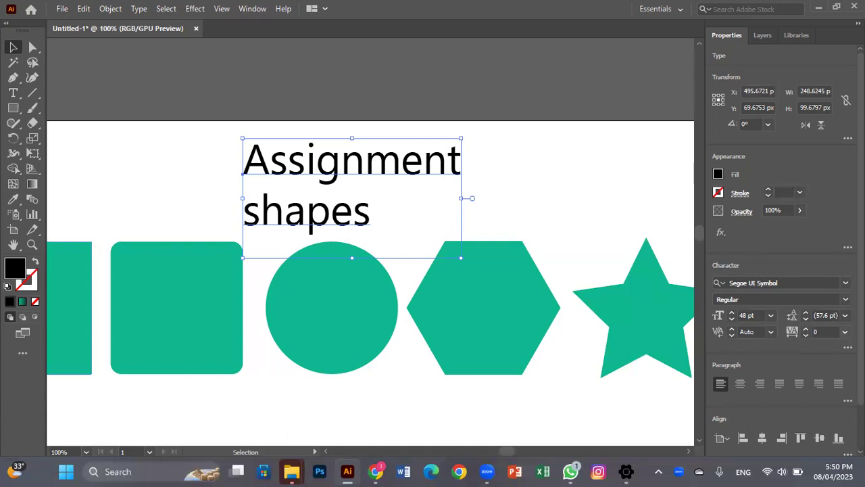
click(845, 331)
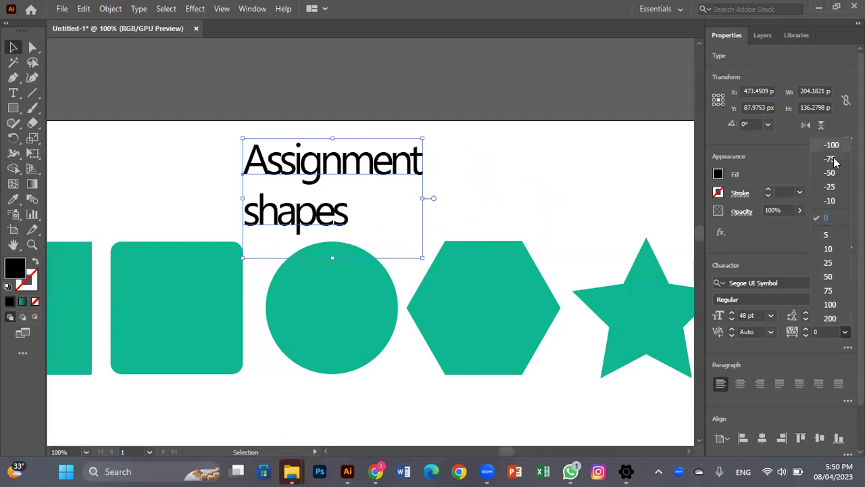
click(830, 218)
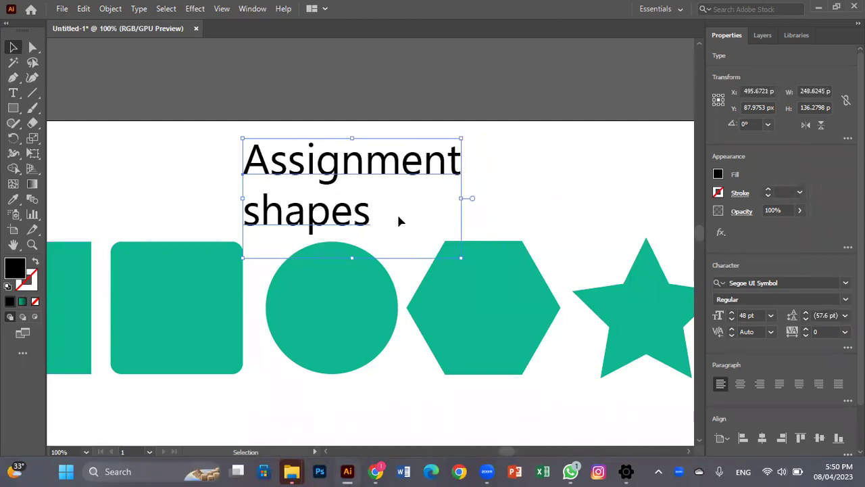
Delete the second line "shapes" from the heading, leaving only "Assignment", and select the text object.
double_click(369, 217)
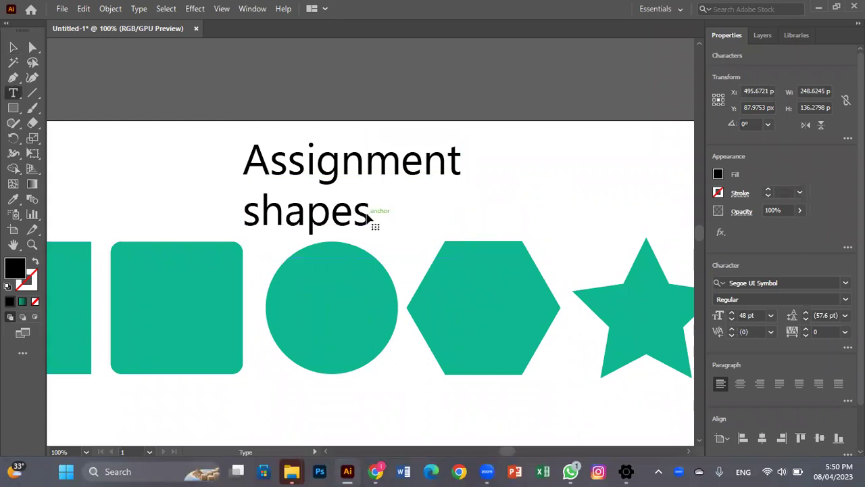
key(BackSpace)
key(BackSpace)
key(BackSpace)
key(BackSpace)
key(BackSpace)
key(BackSpace)
key(BackSpace)
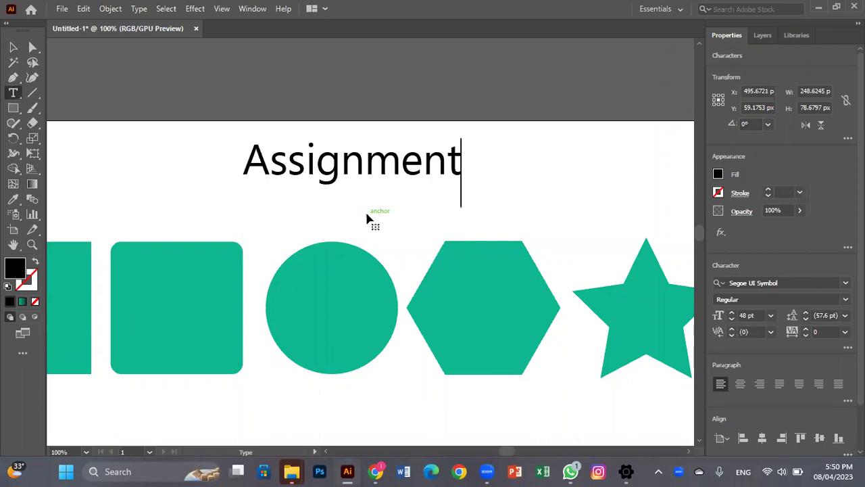
click(13, 47)
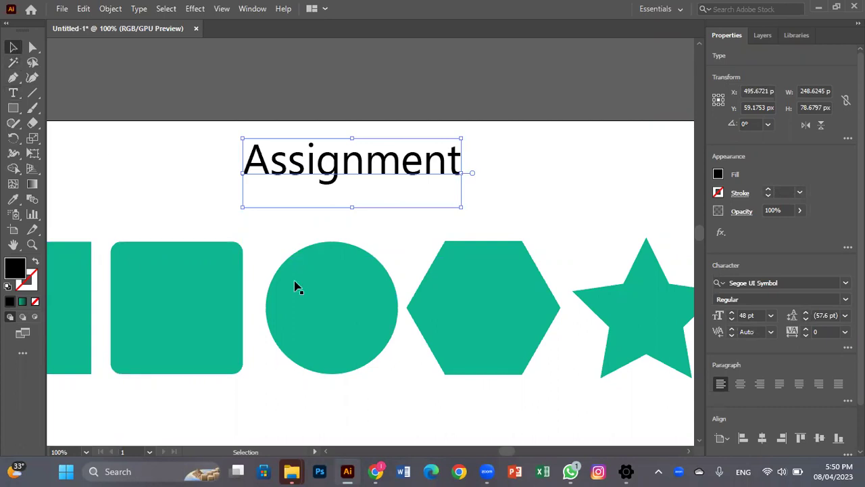
Set the fill colour of the "Assignment" heading to #2DD3BF.
double_click(13, 271)
text(2DD3BF)
click(497, 164)
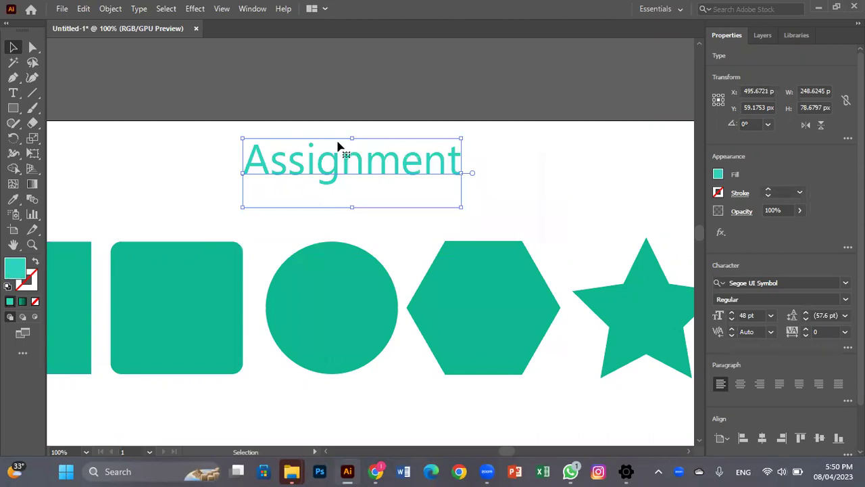
double_click(16, 269)
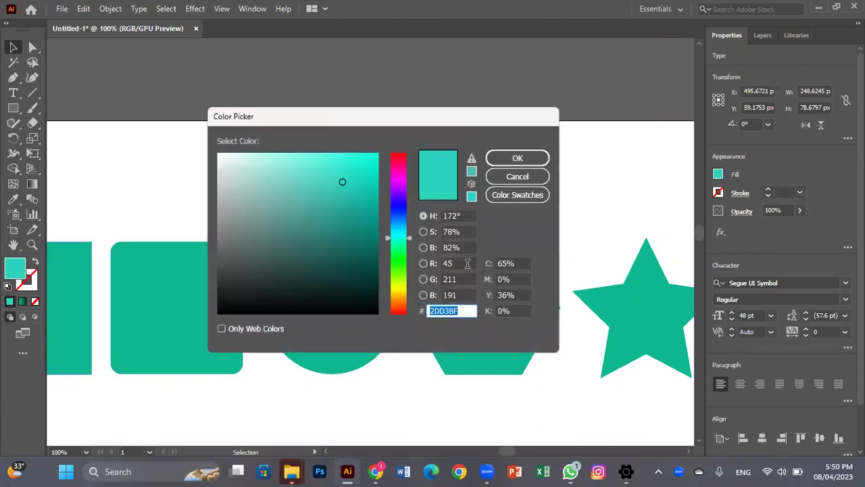
click(517, 158)
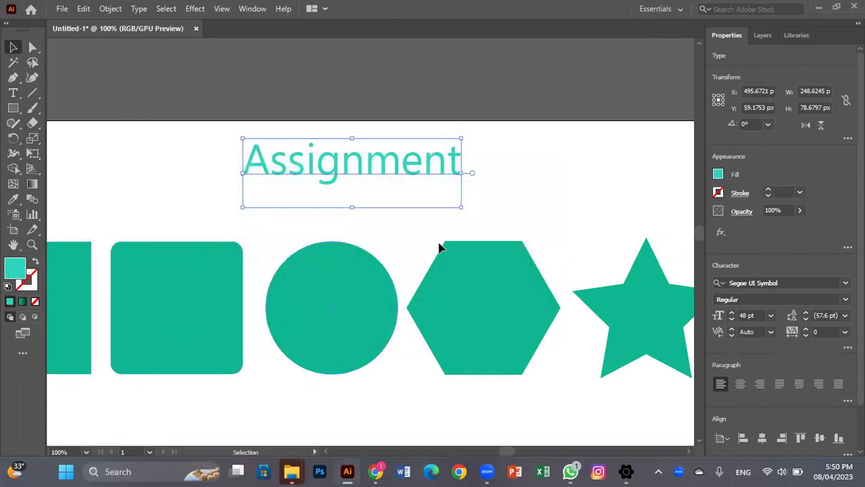
Recolour the heading with the Eyedropper, trying the circle's green before sampling the dark green ray of the starburst below.
click(13, 199)
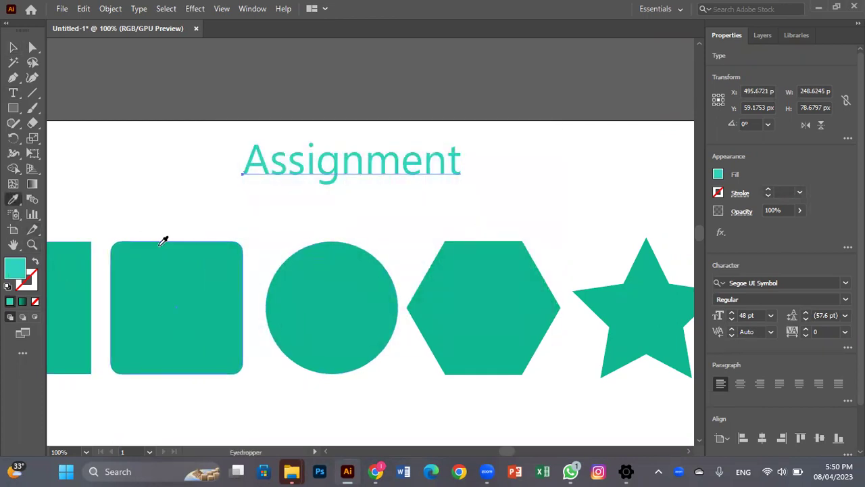
click(330, 286)
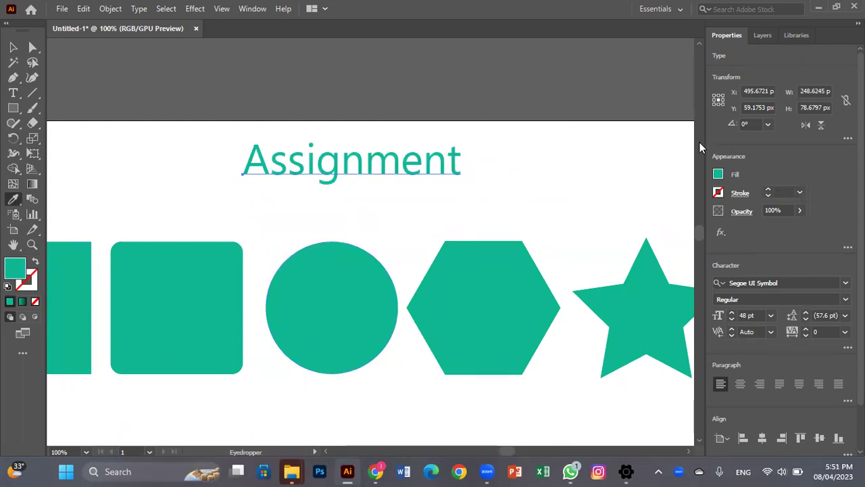
scroll(446, 218, down, 3)
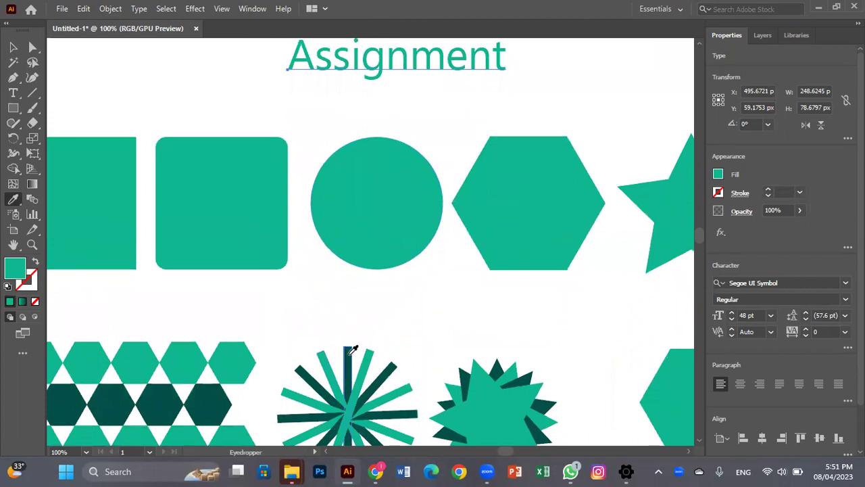
click(349, 352)
drag(398, 170, 320, 286)
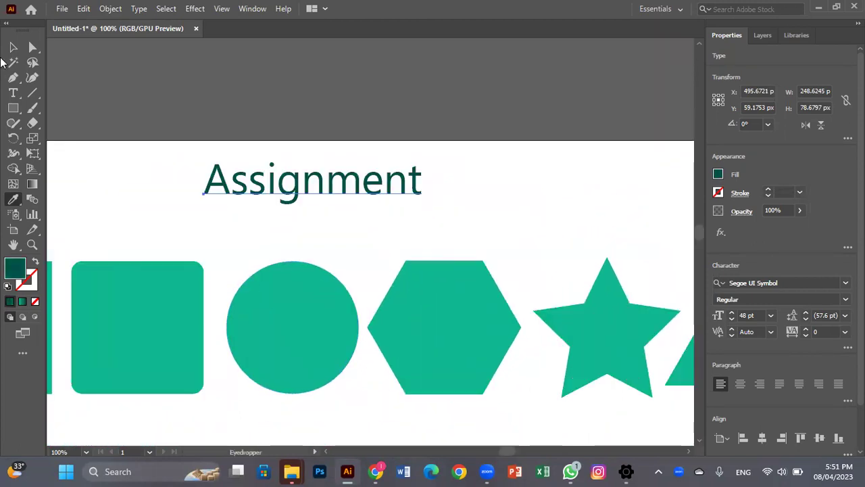
click(13, 47)
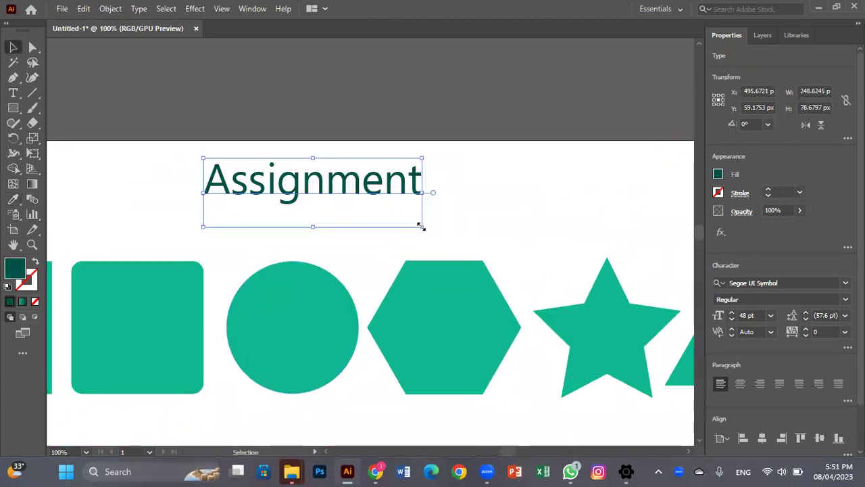
Undo a non-proportional stretch of the heading, scale it up proportionally to about 57 pt, and deselect it.
drag(423, 230, 461, 221)
key(ctrl+z)
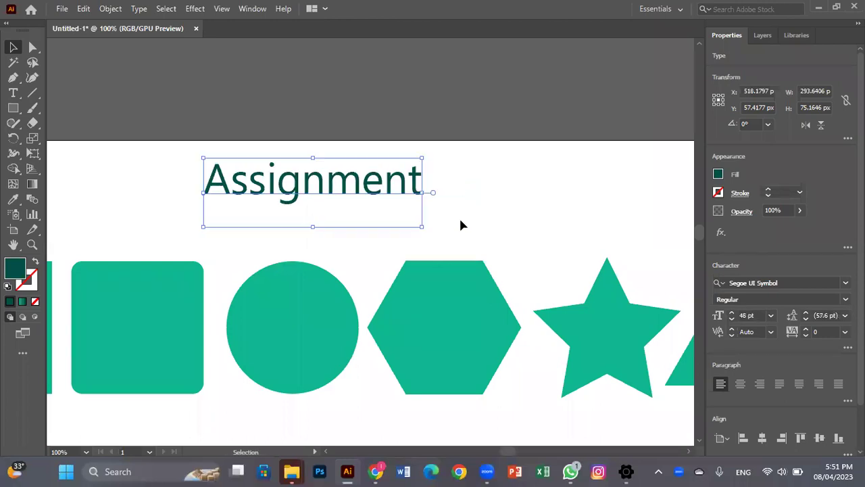
drag(422, 228, 435, 195)
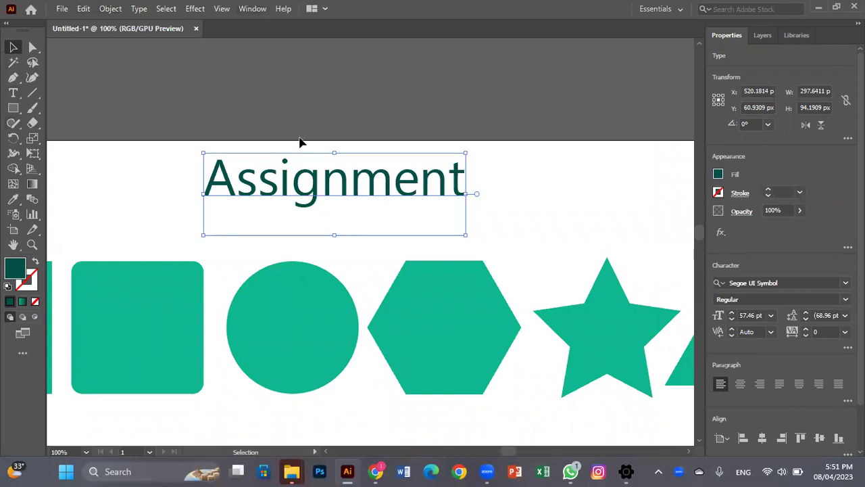
click(172, 135)
Place a "Lorem ipsum" placeholder text above the artboard and shift it left over the heading.
click(13, 92)
click(252, 78)
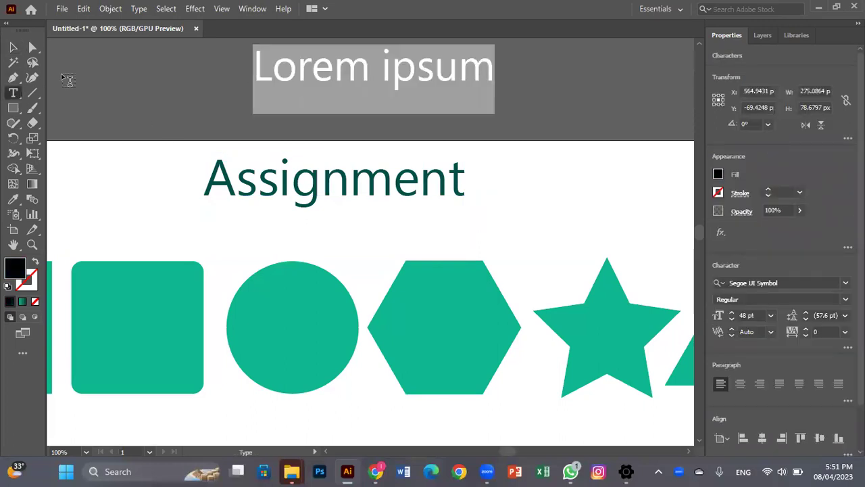
click(13, 47)
drag(353, 91, 313, 99)
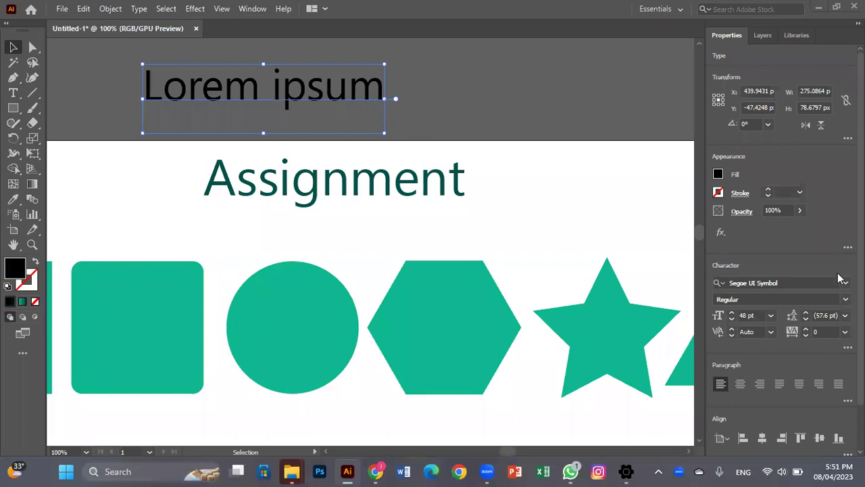
Set the font of the "Lorem ipsum" text to Bellamy Signature.
click(752, 282)
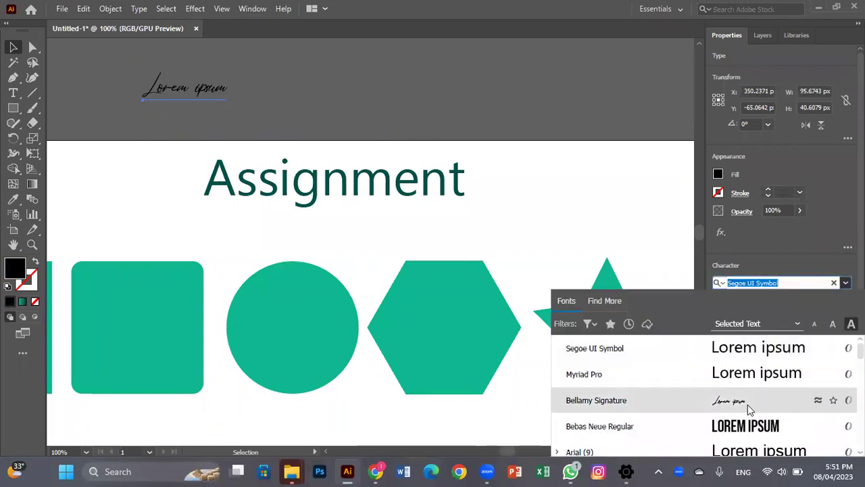
click(749, 409)
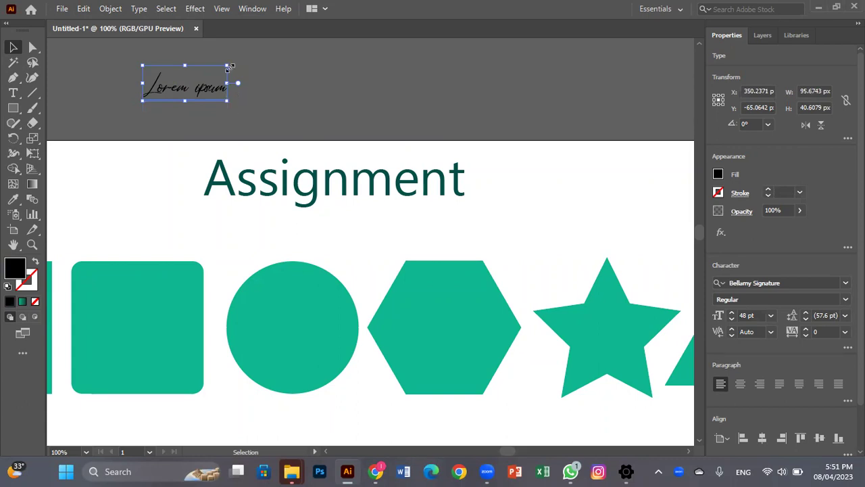
drag(184, 100, 185, 94)
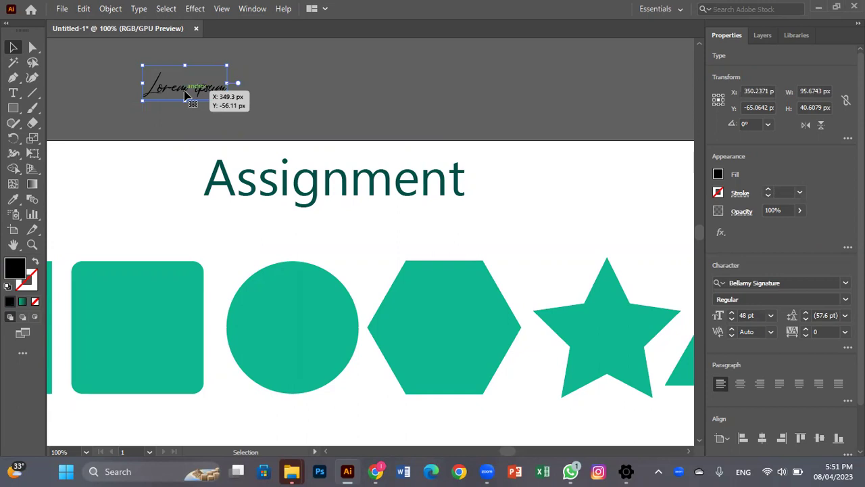
drag(187, 96, 188, 93)
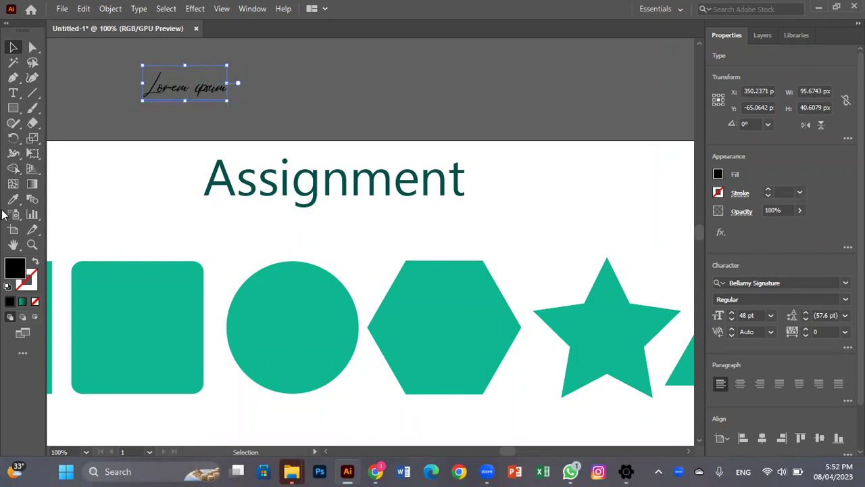
Copy the "Assignment" heading's font, size and dark green fill onto the "Lorem ipsum" text with the Eyedropper.
click(20, 198)
click(242, 186)
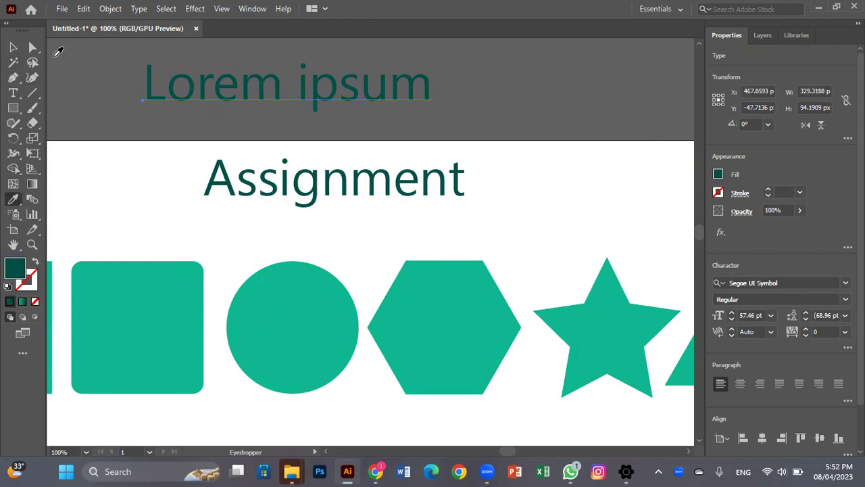
click(12, 47)
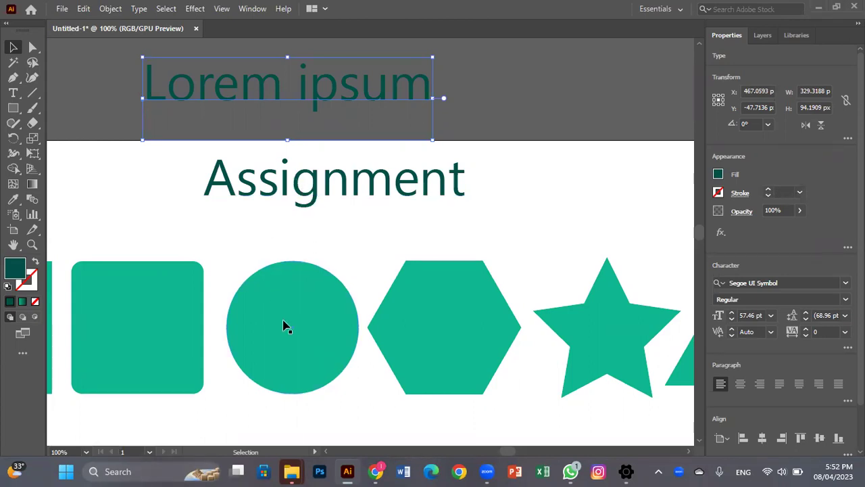
Copy the green circle's fill onto the "Lorem ipsum" text with the Eyedropper.
click(13, 198)
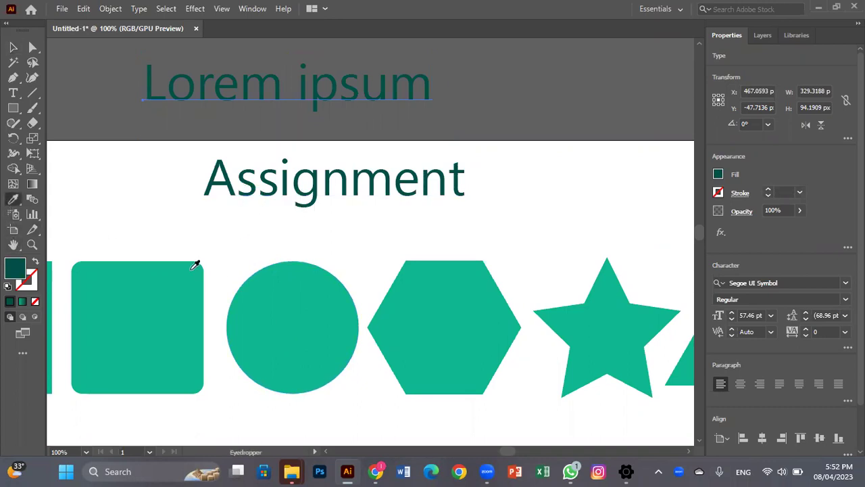
click(260, 271)
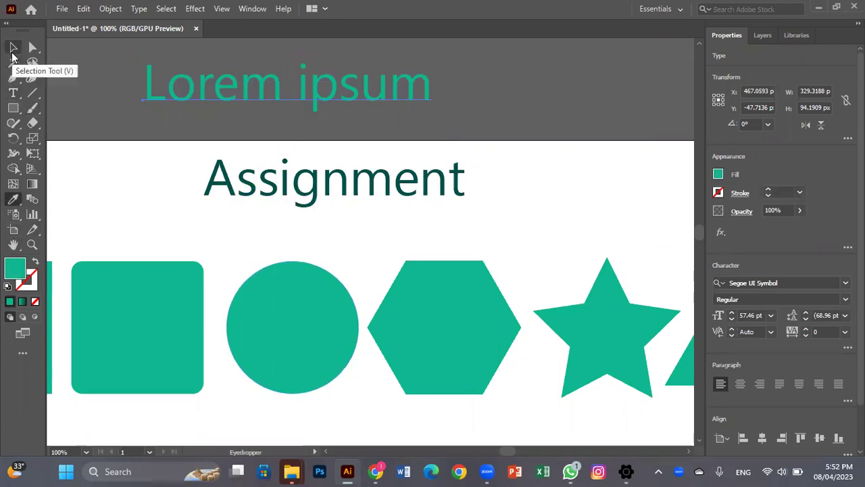
click(13, 46)
Move the "Assignment" heading down over the artwork around the eggs and dashed rectangle.
drag(277, 194, 415, 110)
drag(413, 72, 368, 25)
drag(403, 103, 501, 236)
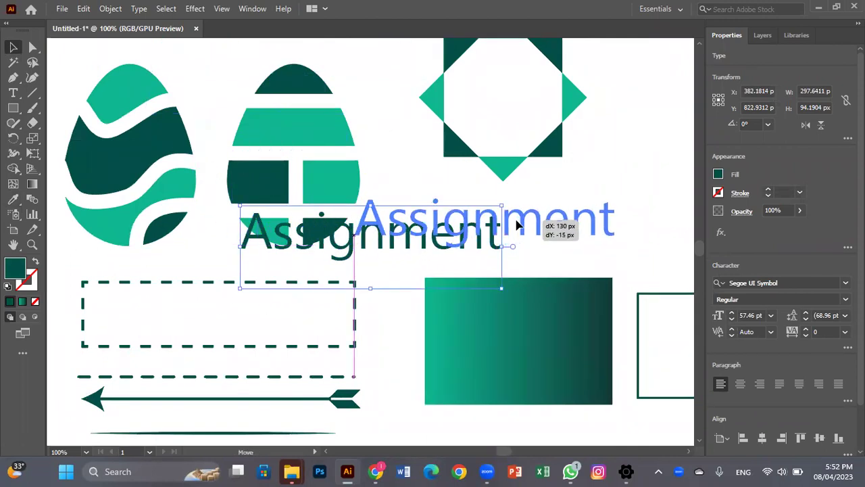
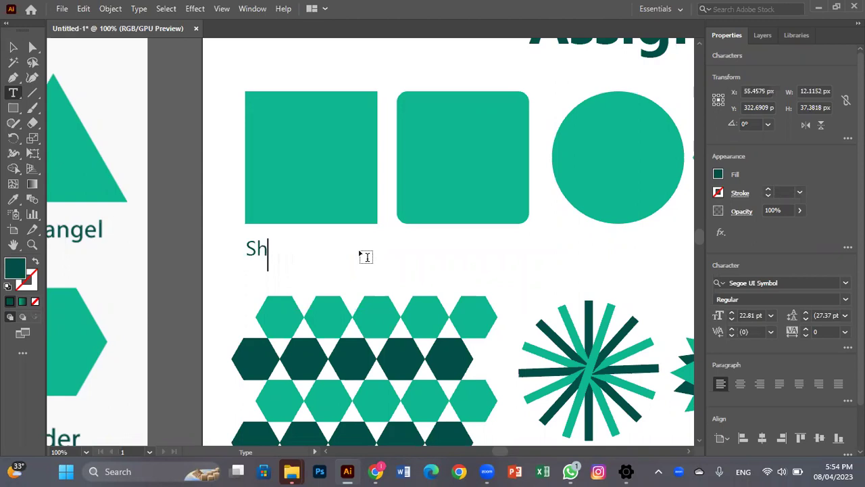
Complete the text label "Shape" beneath the square.
key(BackSpace)
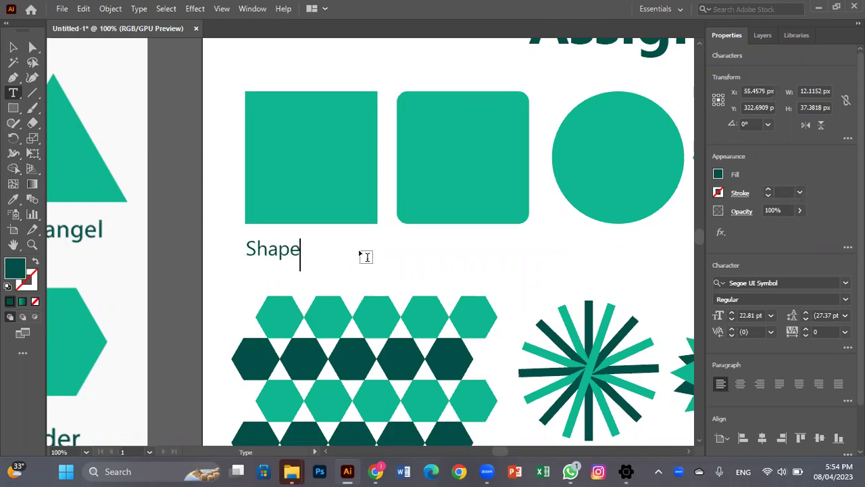
click(14, 48)
Duplicate the "Shape" label beneath the rounded square and change the copy's text to "Shape 1".
drag(287, 253, 475, 251)
key(t)
click(476, 250)
text(1)
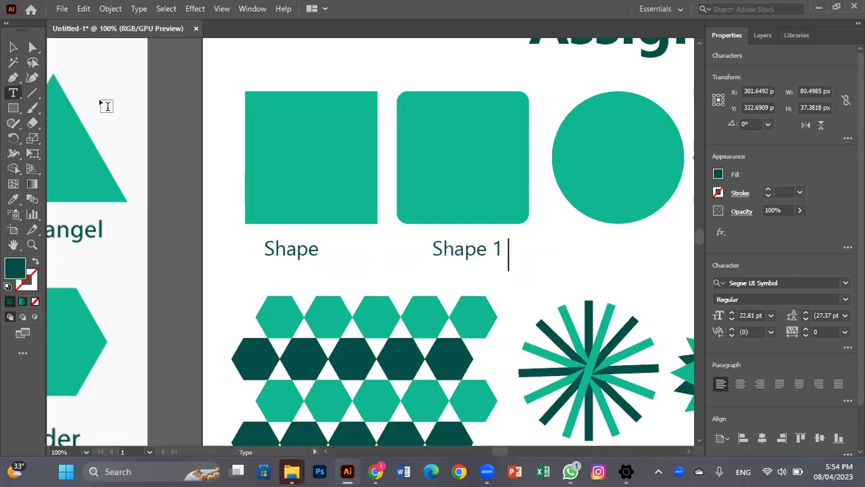
click(13, 46)
Enlarge the "Shape 1" label to about 26 pt, match it to the "Shape" label with the Eyedropper, and deselect it.
drag(498, 239, 343, 252)
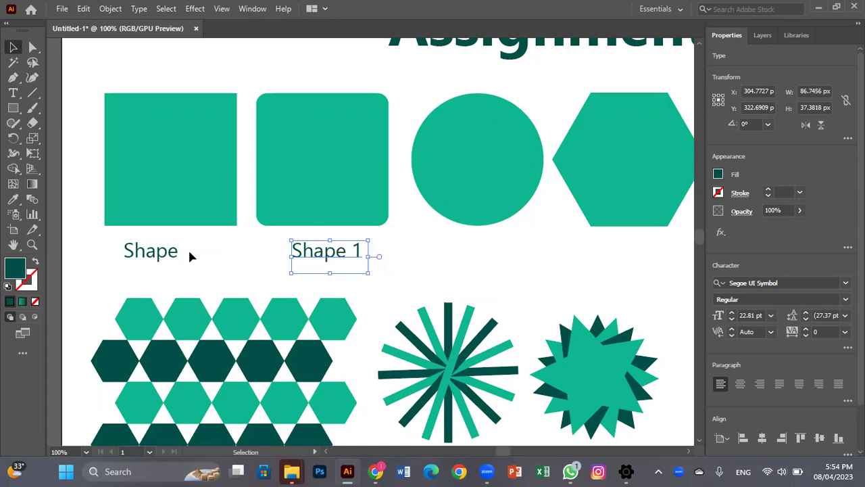
mouse_move(368, 273)
mouse_down()
mouse_move(379, 286)
mouse_move(380, 277)
mouse_up()
click(13, 198)
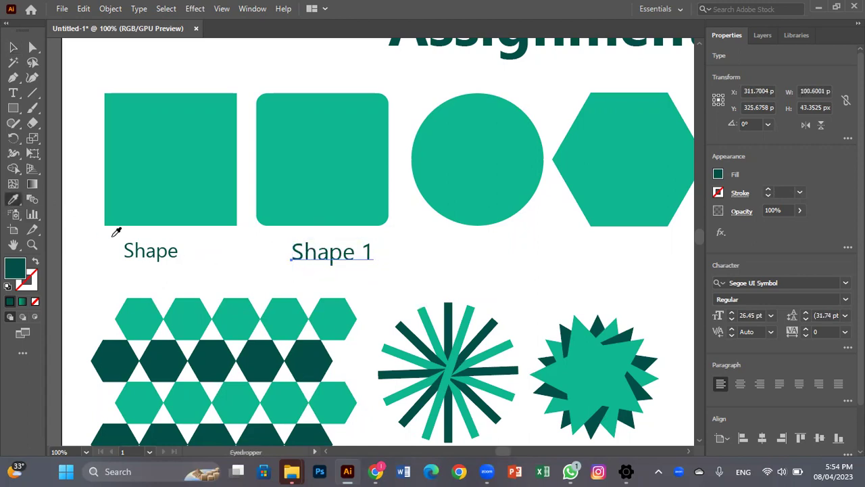
click(166, 247)
click(13, 47)
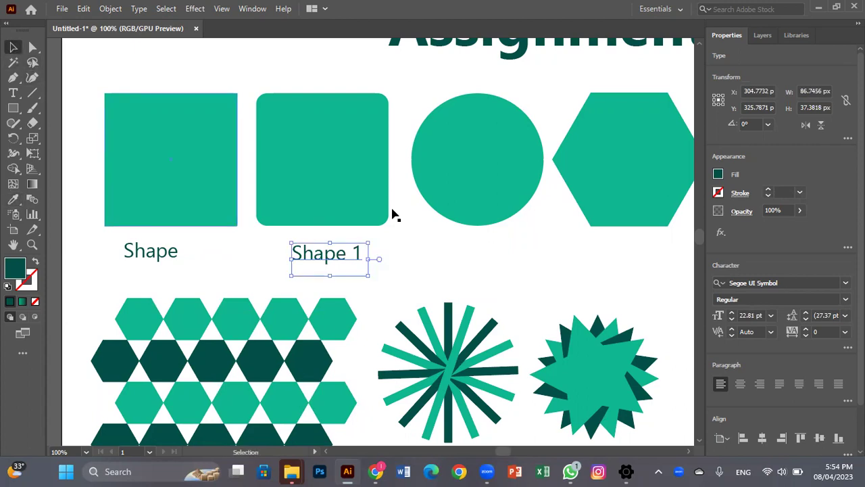
click(475, 267)
Enlarge the eight-pointed frame made of two squares slightly, keeping it in the middle of the artboard.
key(ctrl+minus)
key(ctrl+minus)
key(ctrl+minus)
key(ctrl+minus)
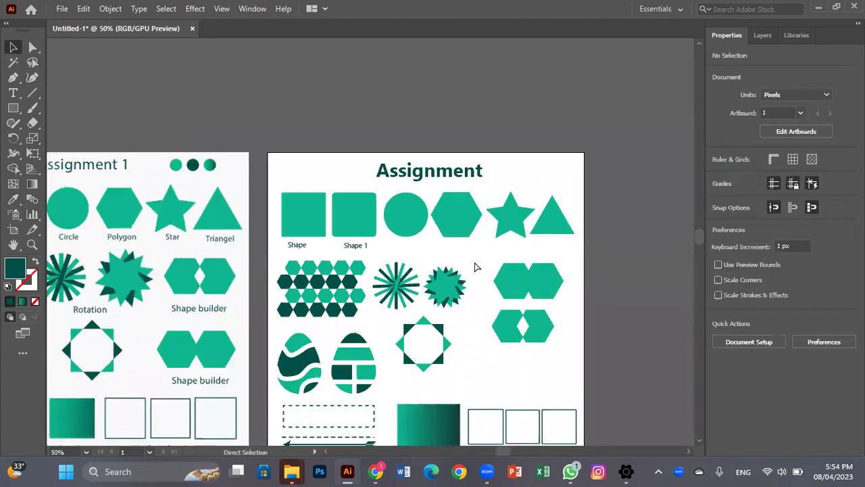
key(space)
drag(441, 320, 440, 246)
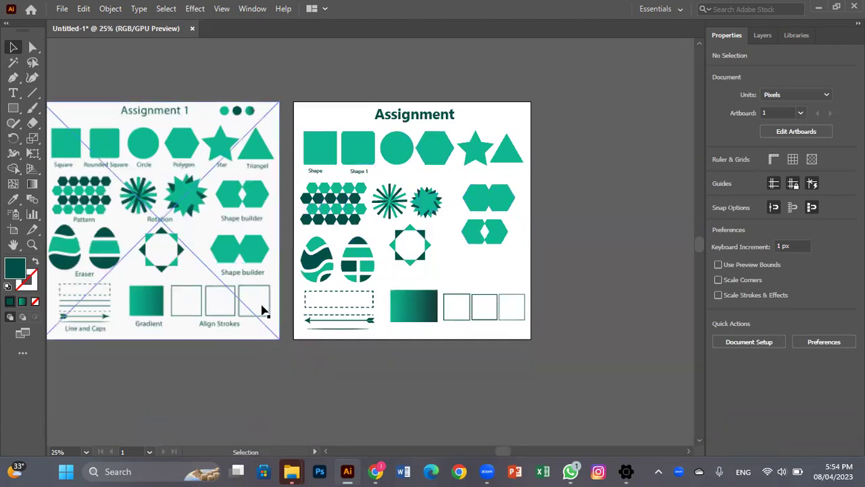
click(487, 232)
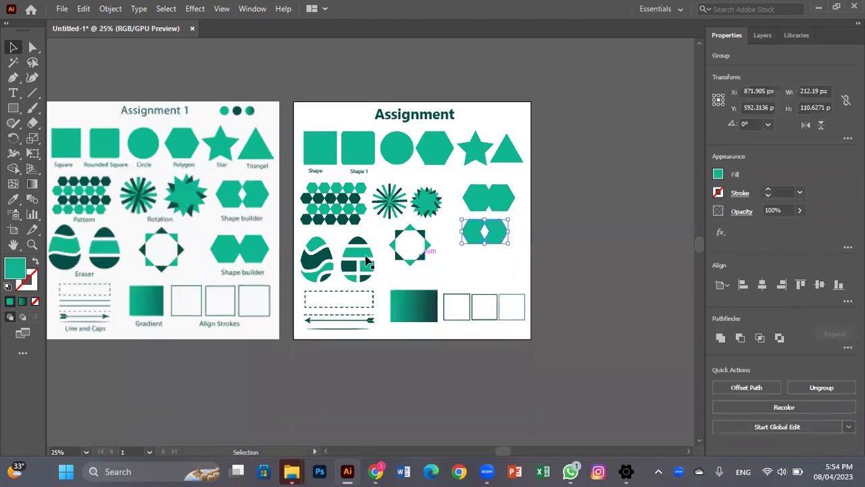
click(426, 256)
drag(431, 264, 439, 276)
Enlarge the starburst to about 172 px wide and the lower hexagon pair to the width of the upper pair, then deselect.
click(432, 206)
drag(444, 220, 444, 198)
click(496, 236)
mouse_move(505, 247)
mouse_down()
mouse_move(517, 274)
mouse_move(510, 255)
mouse_up()
drag(440, 197, 438, 208)
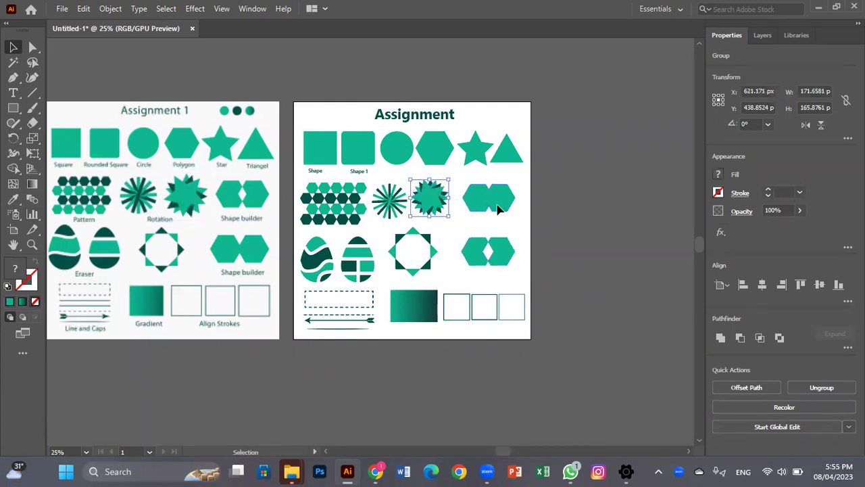
click(498, 207)
click(560, 228)
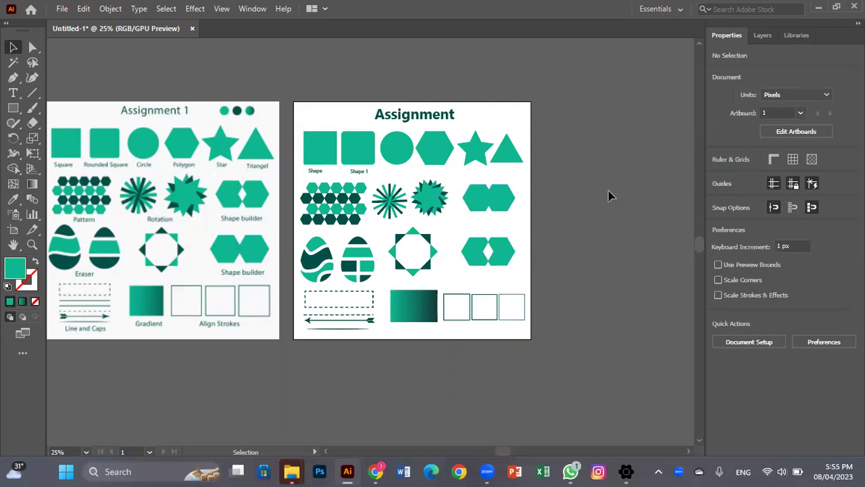
Export Artboard 1 for screens as a 1x PNG to the Desktop.
click(62, 9)
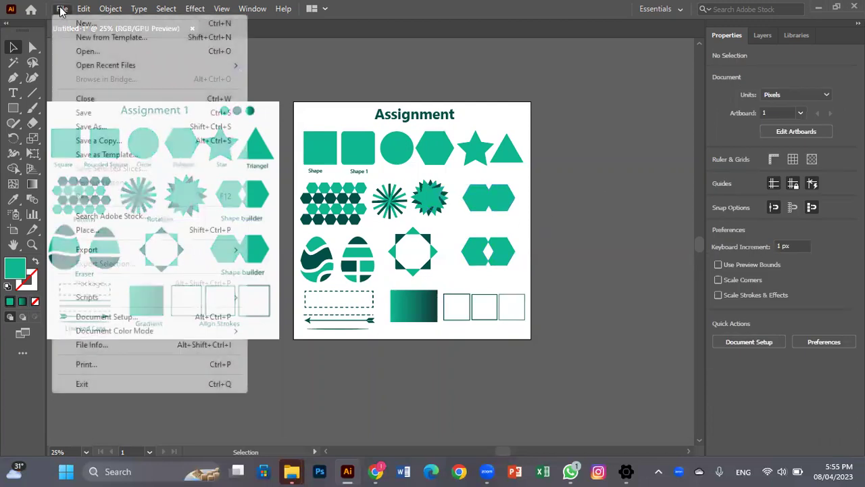
mouse_move(108, 249)
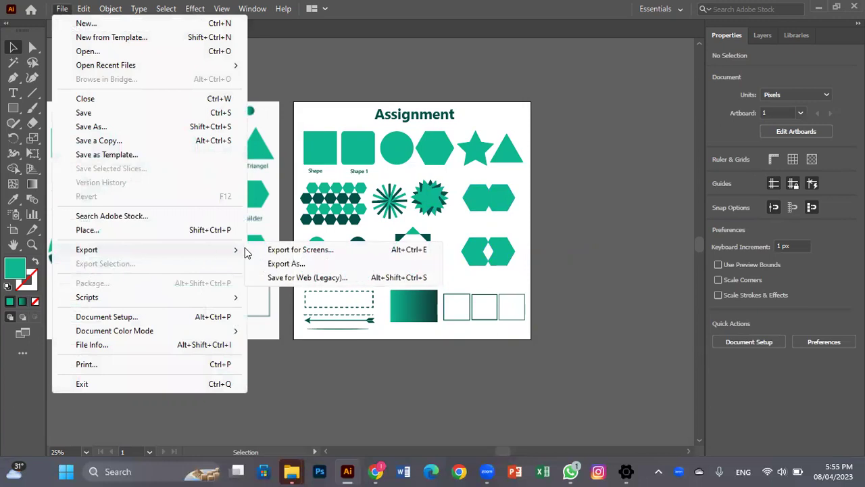
click(298, 249)
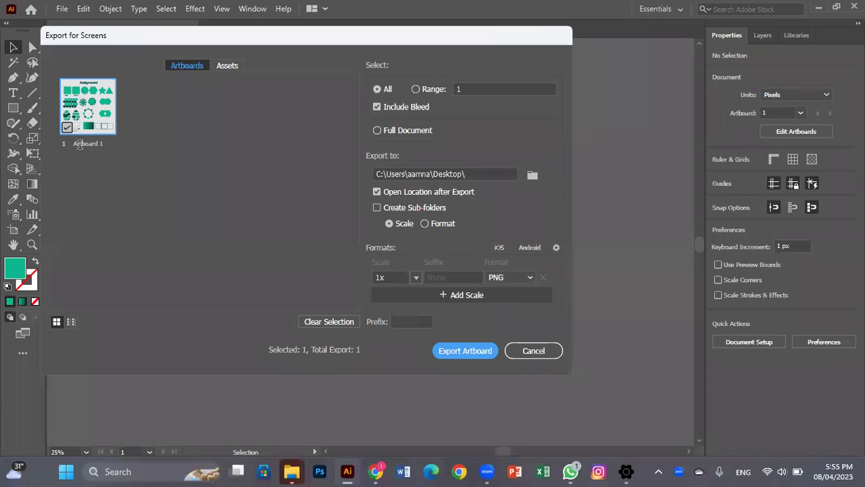
click(466, 351)
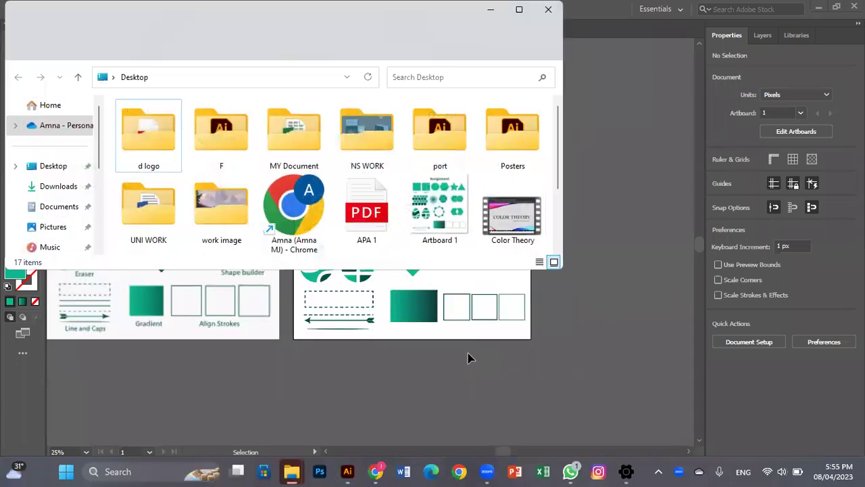
Open the exported Artboard 1 image to check it, then close the viewer and the Desktop folder window.
click(439, 229)
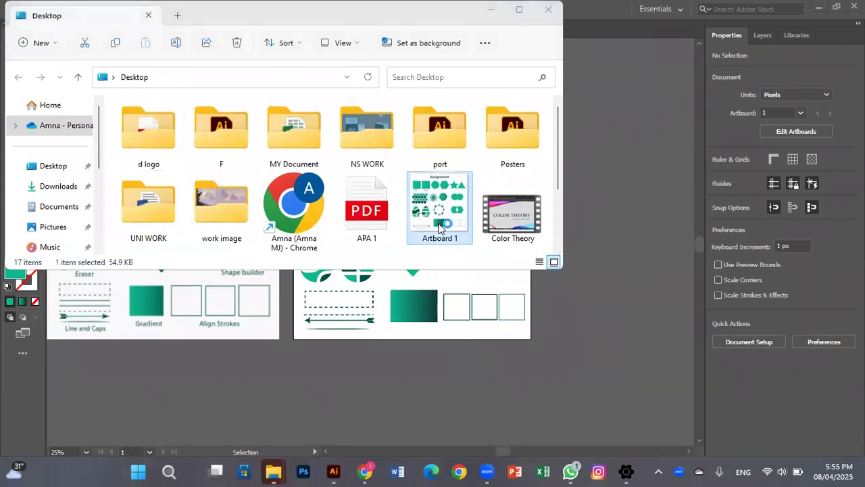
double_click(439, 228)
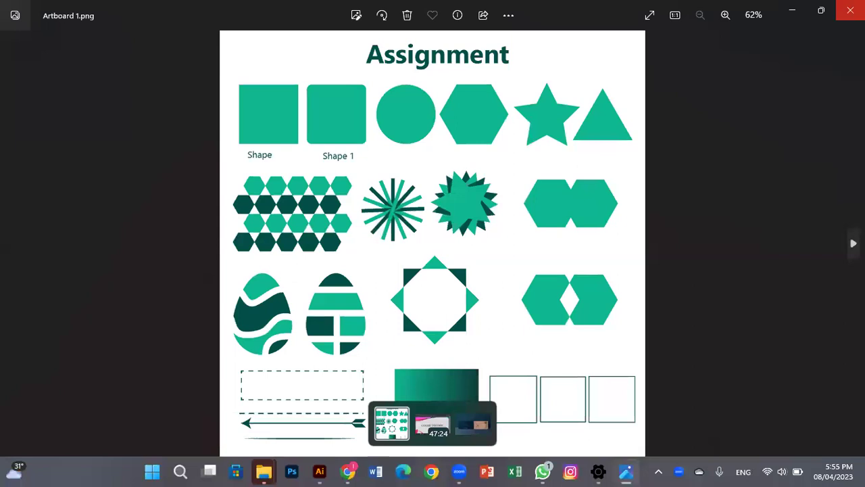
click(850, 10)
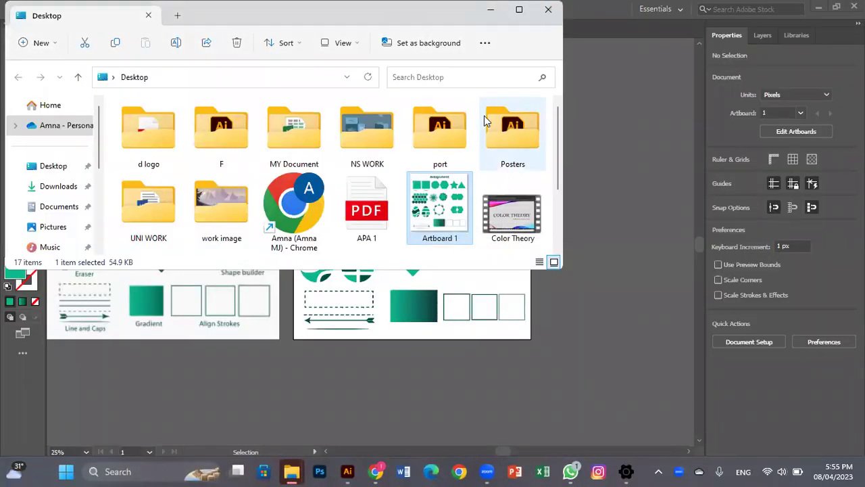
click(548, 9)
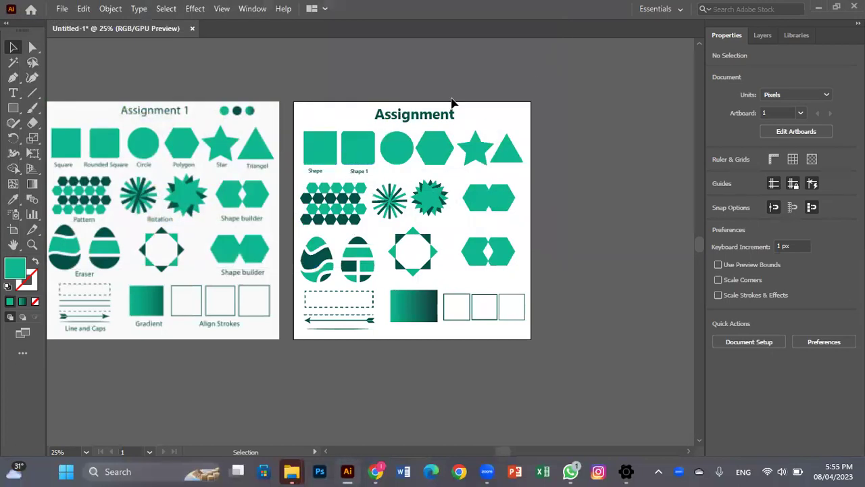
Draw a 1080 × 1080 px rectangle covering the artboard and fill it with the reference sheet's off-white background colour using the Eyedropper.
click(13, 108)
drag(292, 100, 530, 339)
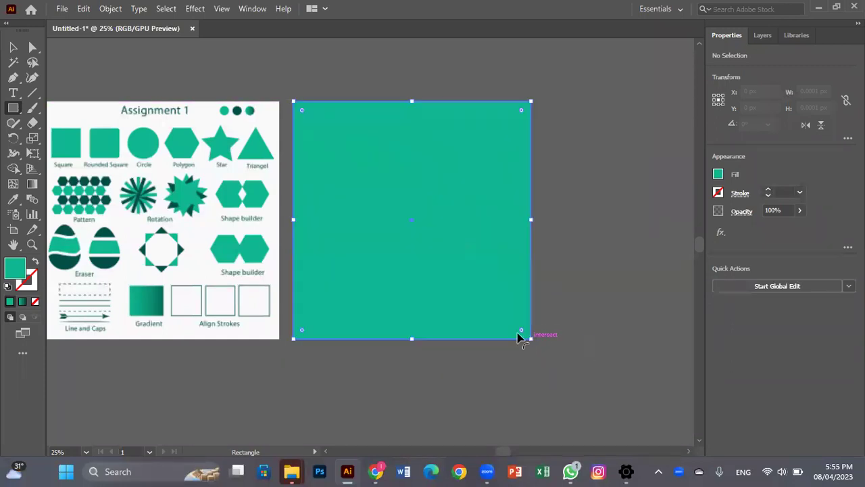
click(12, 199)
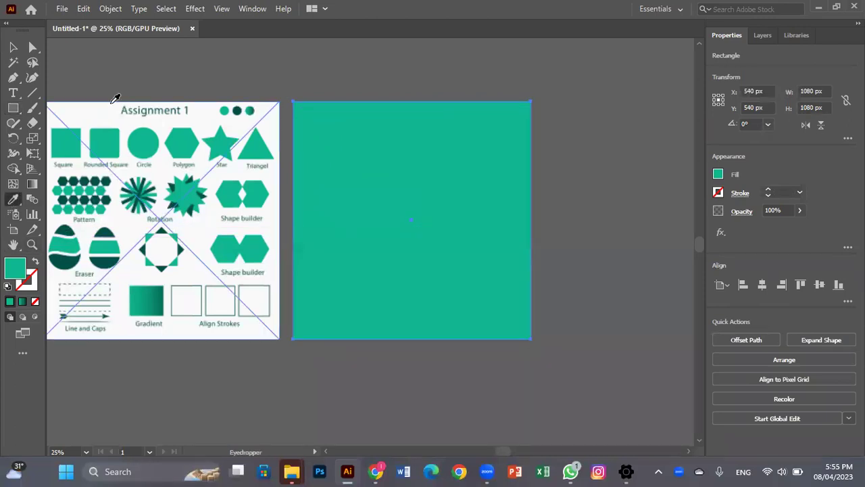
click(106, 106)
click(13, 47)
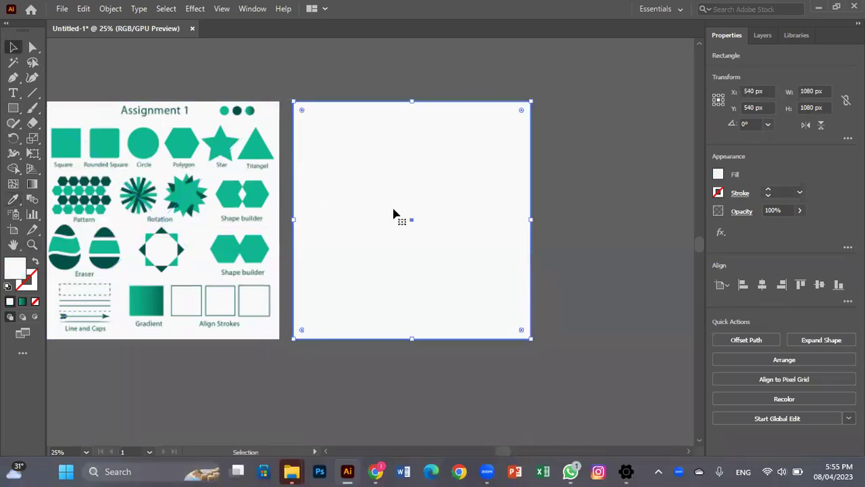
Send the off-white background rectangle behind all the artwork and deselect it.
right_click(358, 160)
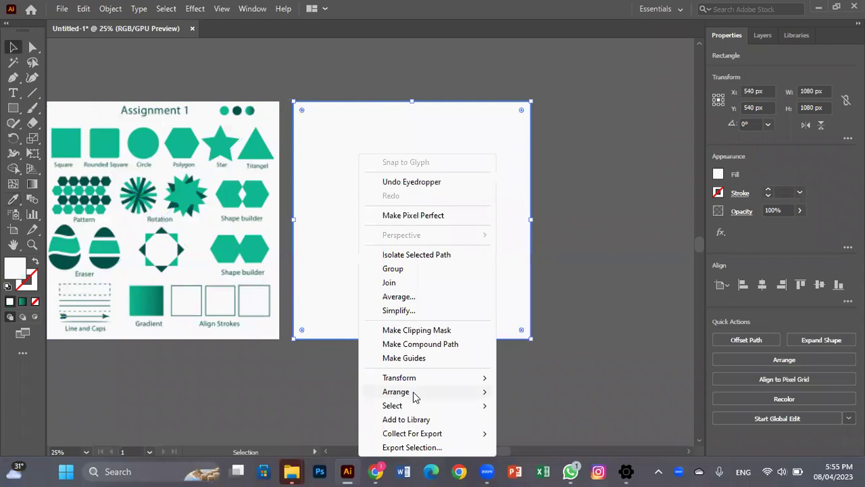
mouse_move(415, 397)
click(558, 440)
click(125, 71)
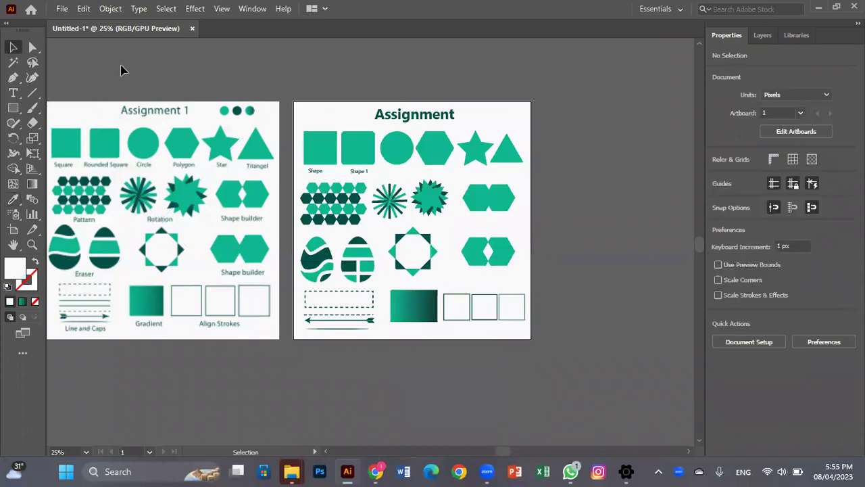
Export Artboard 1 with its off-white background as a 1x PNG to the Desktop and close the folder window.
click(61, 9)
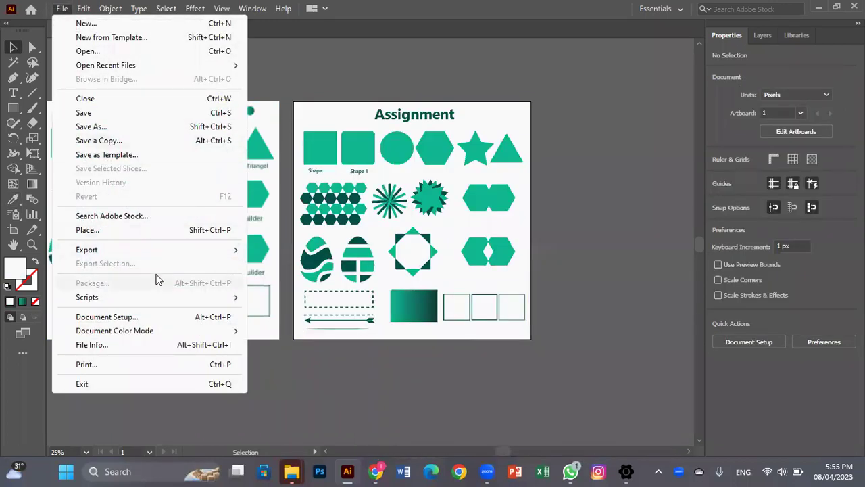
mouse_move(175, 250)
click(284, 250)
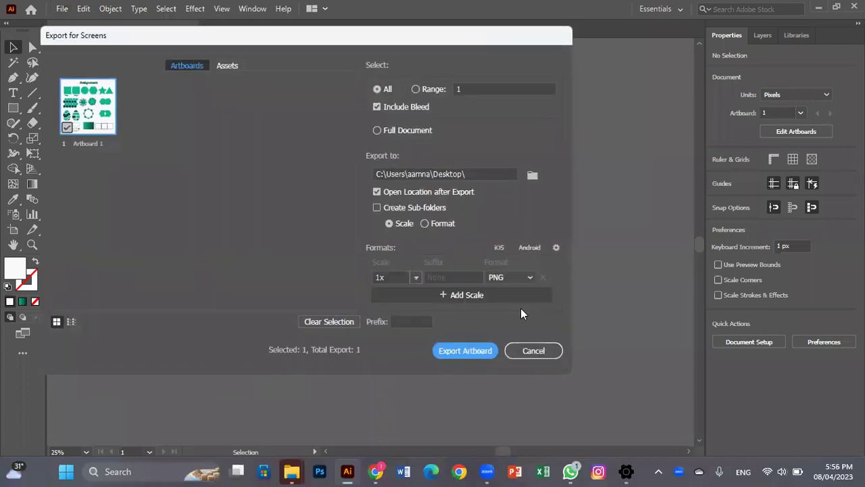
click(465, 351)
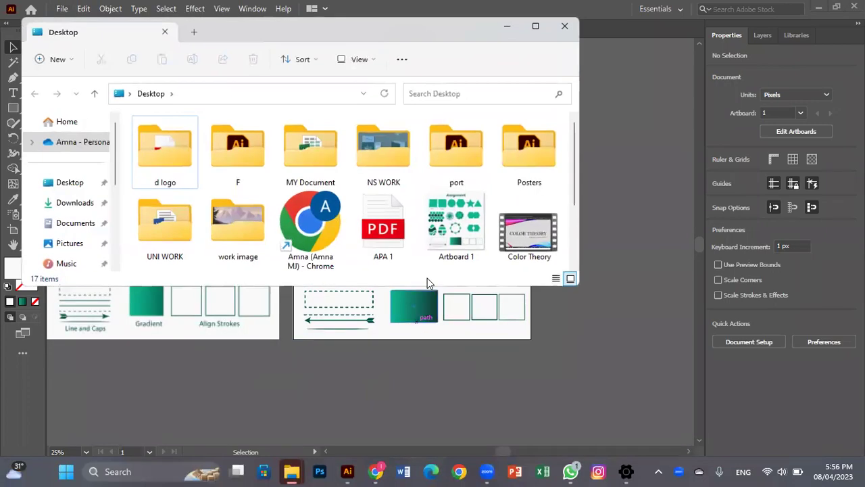
click(560, 29)
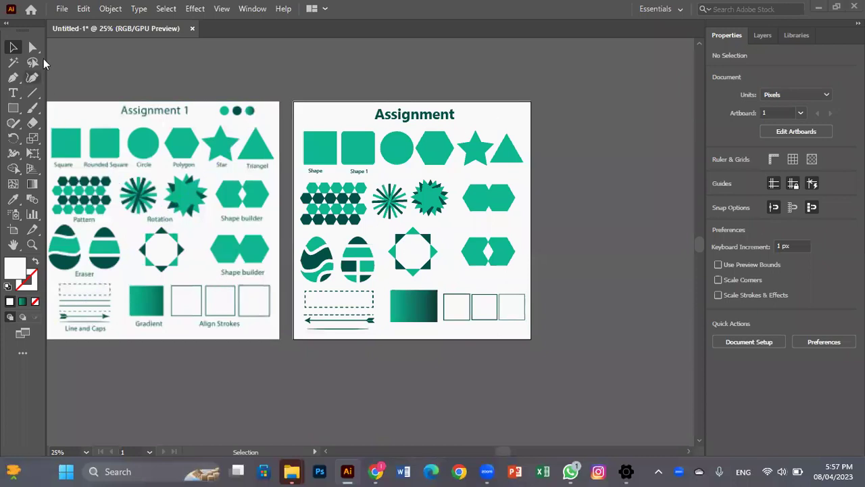
click(62, 9)
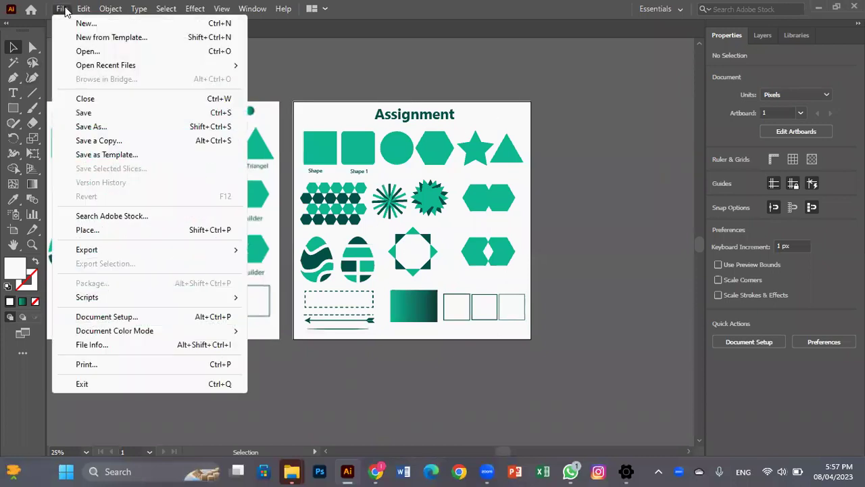
click(76, 127)
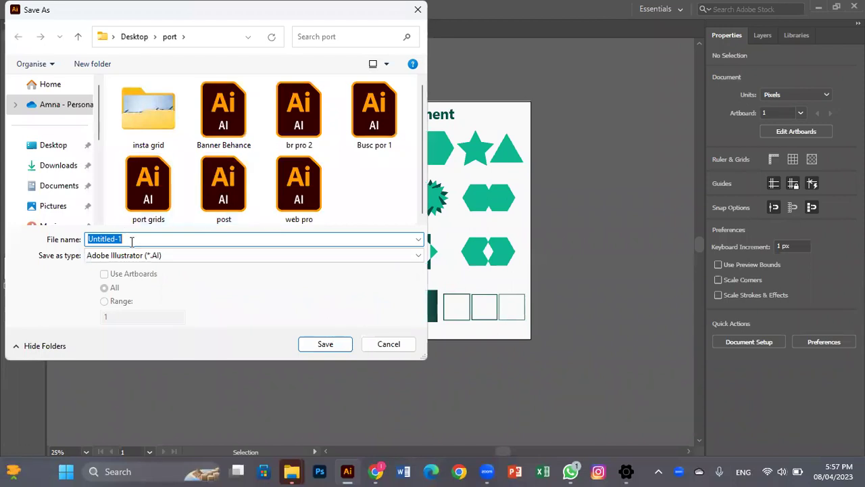
click(135, 240)
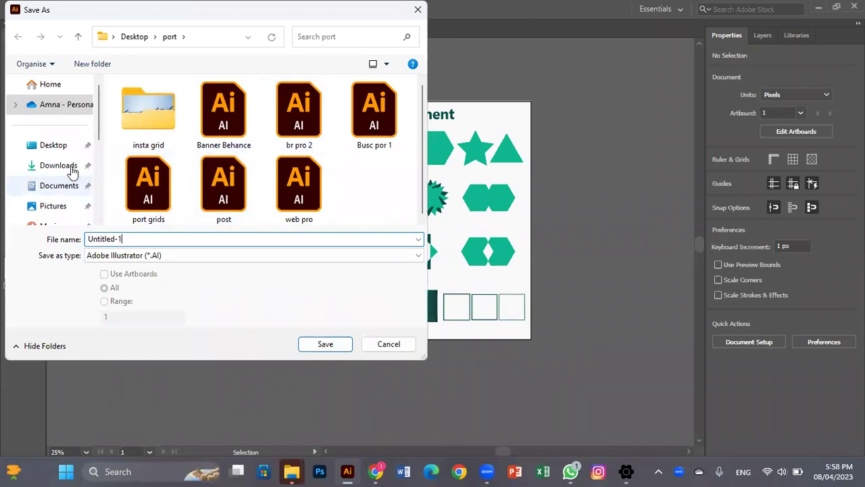
click(54, 144)
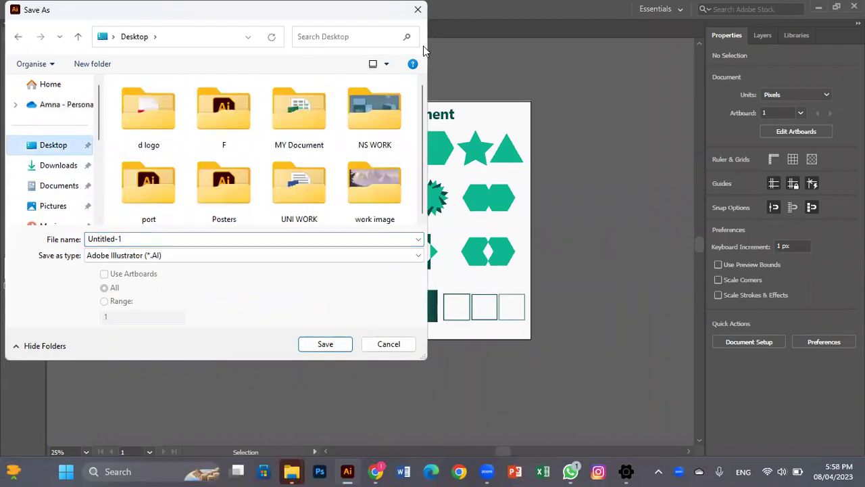
click(418, 9)
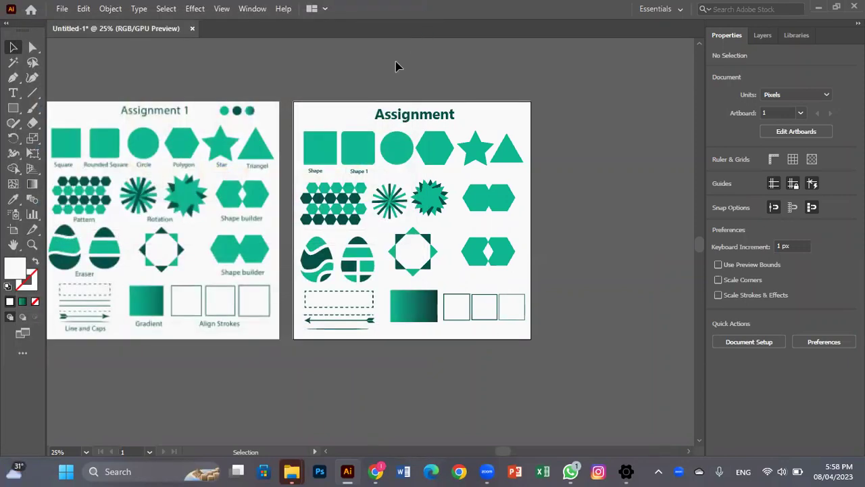